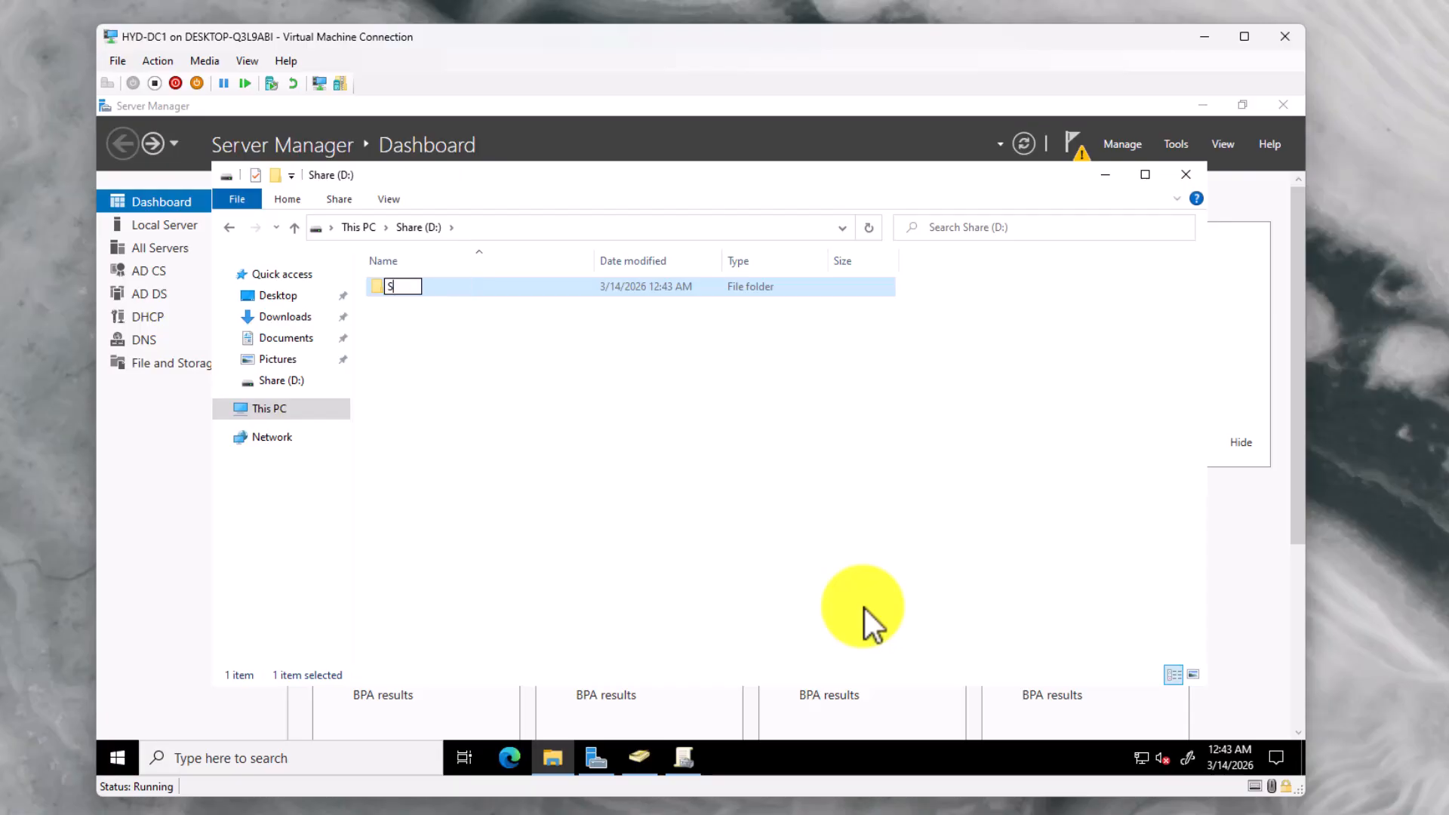
Name the new folder Shares, open it, and create a Staff subfolder inside
key(Return)
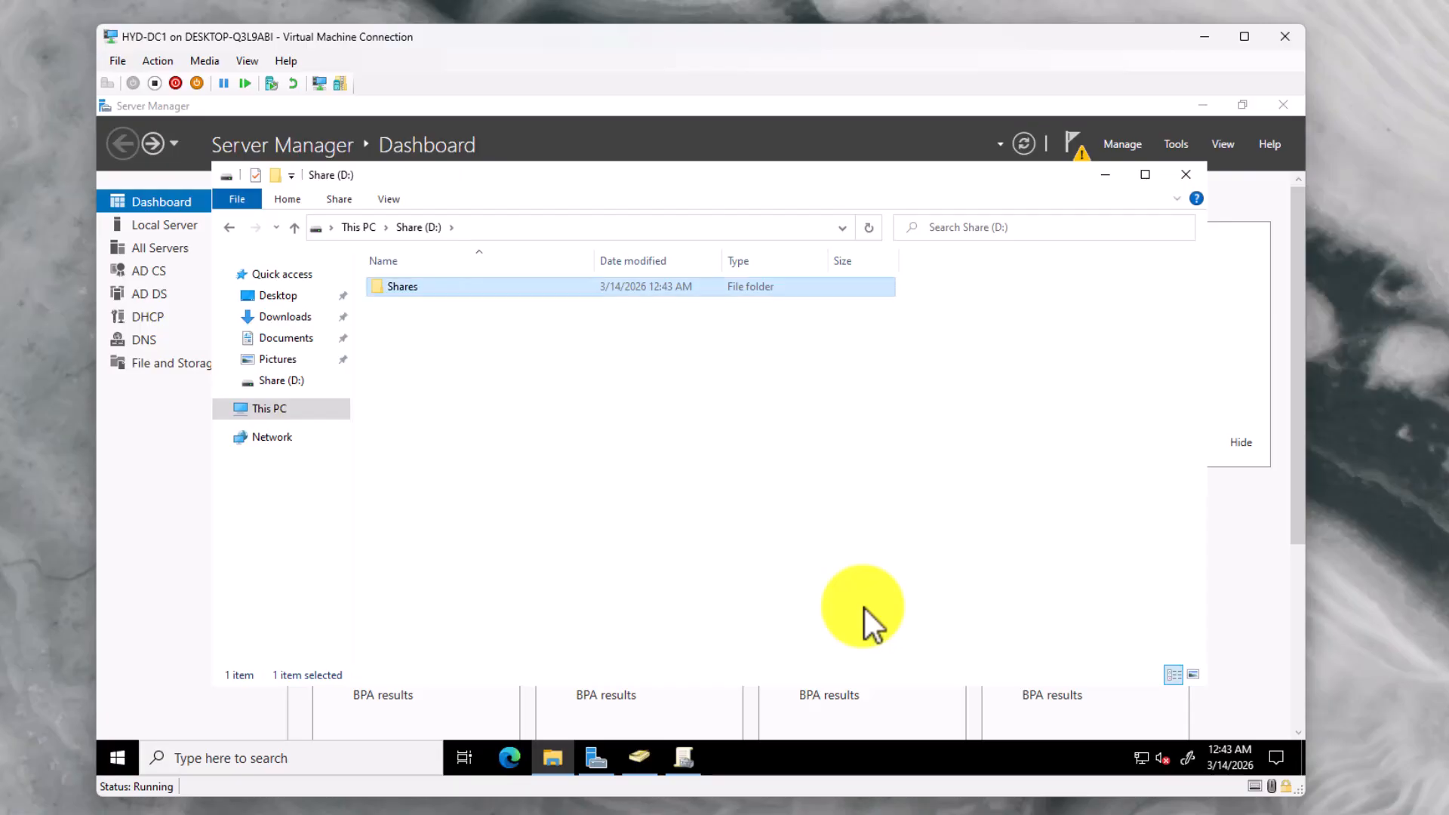
double_click(406, 291)
right_click(427, 327)
mouse_move(483, 539)
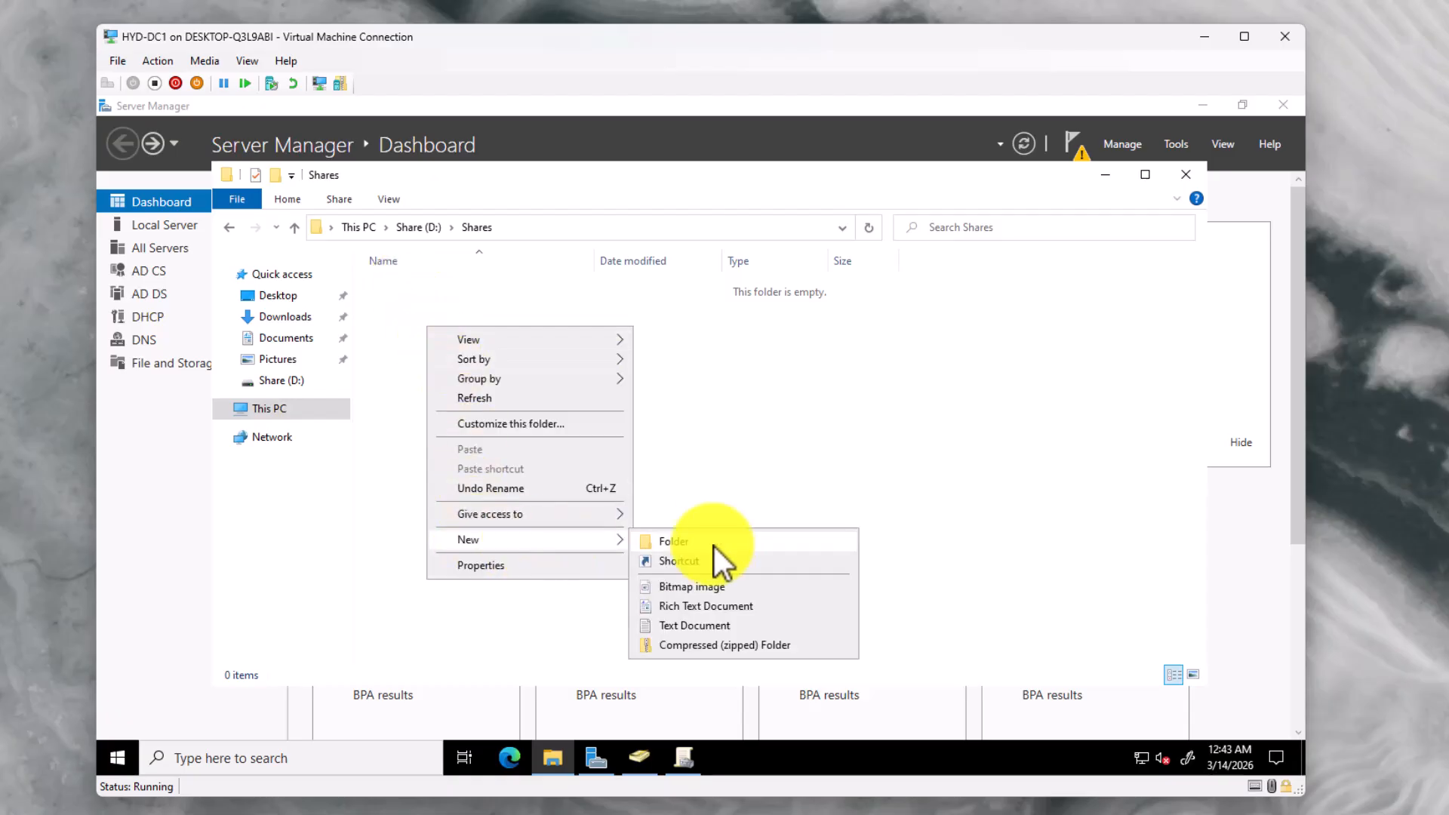
click(714, 544)
text(Staff)
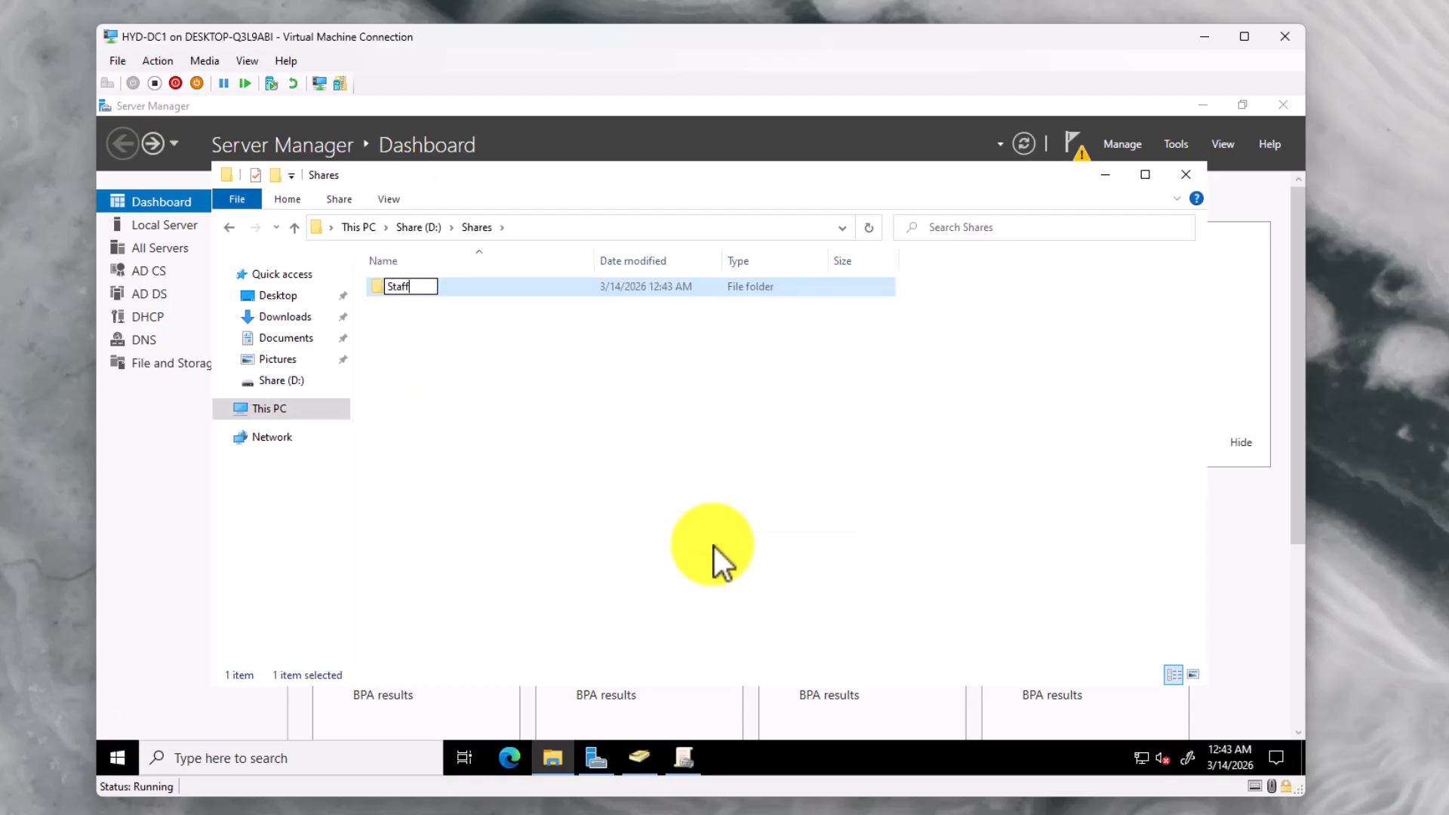
key(Return)
Create a second subfolder named Students in Shares
right_click(641, 492)
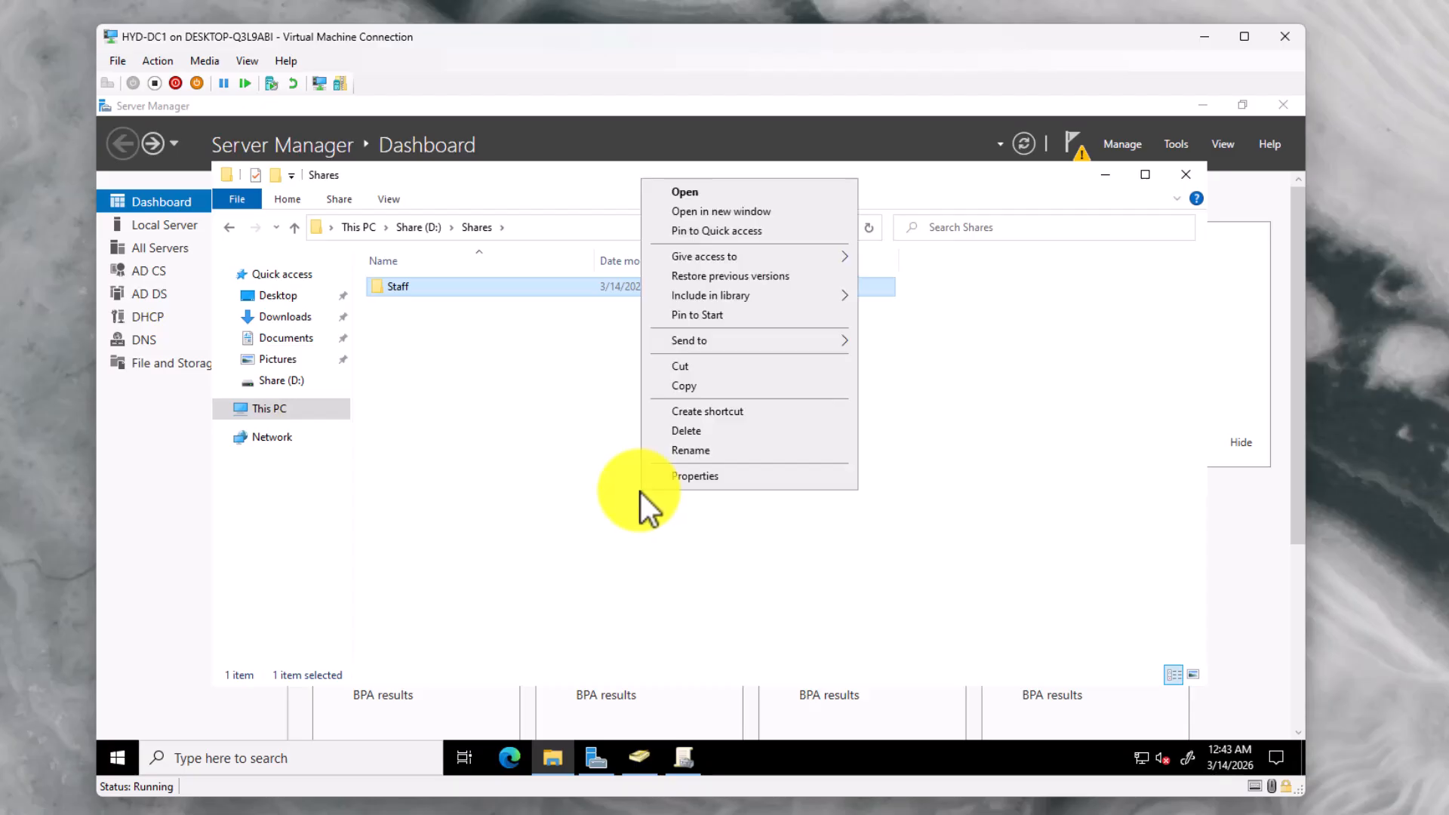
right_click(577, 461)
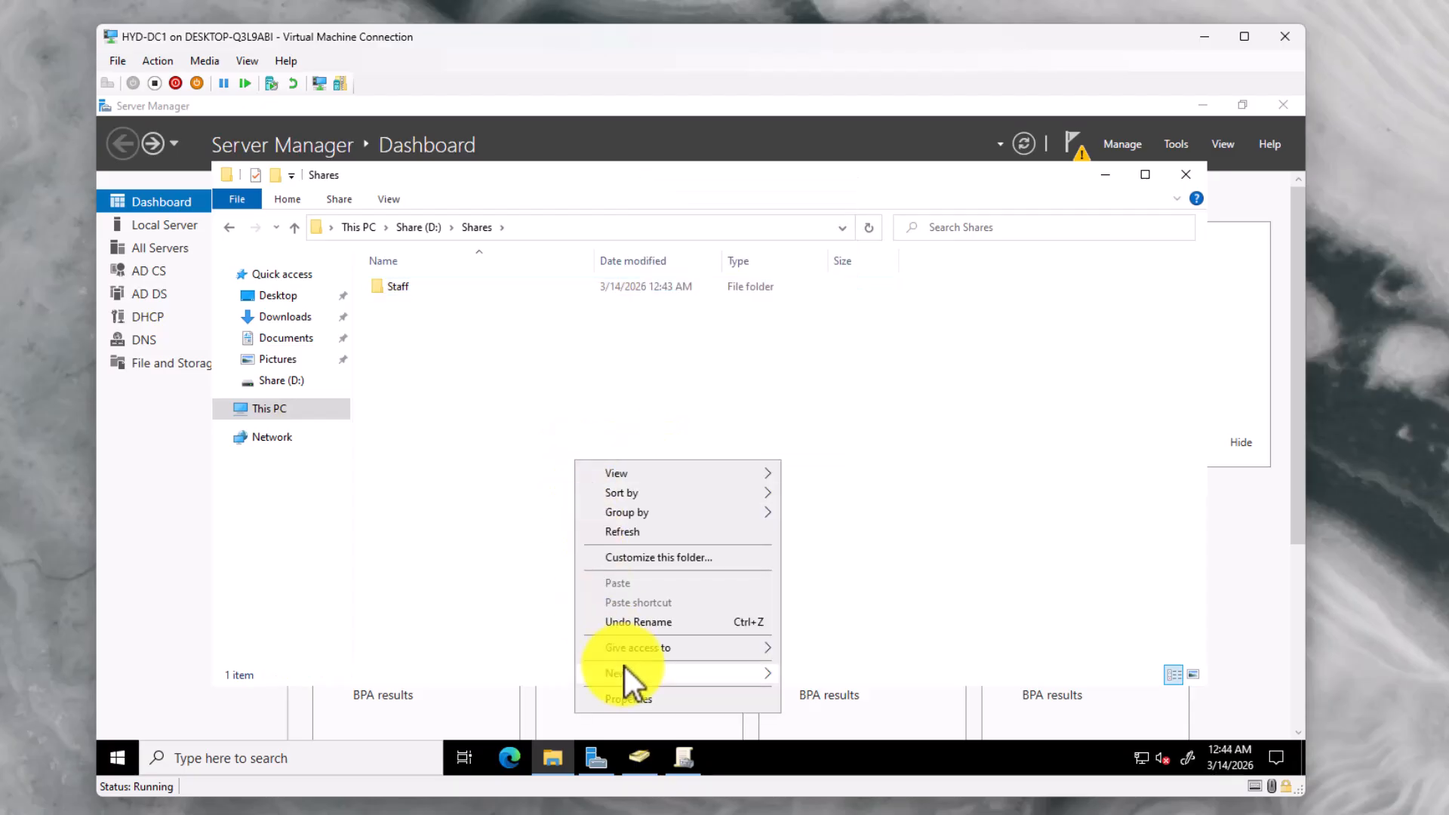
mouse_move(624, 668)
click(835, 567)
text(Students)
key(Return)
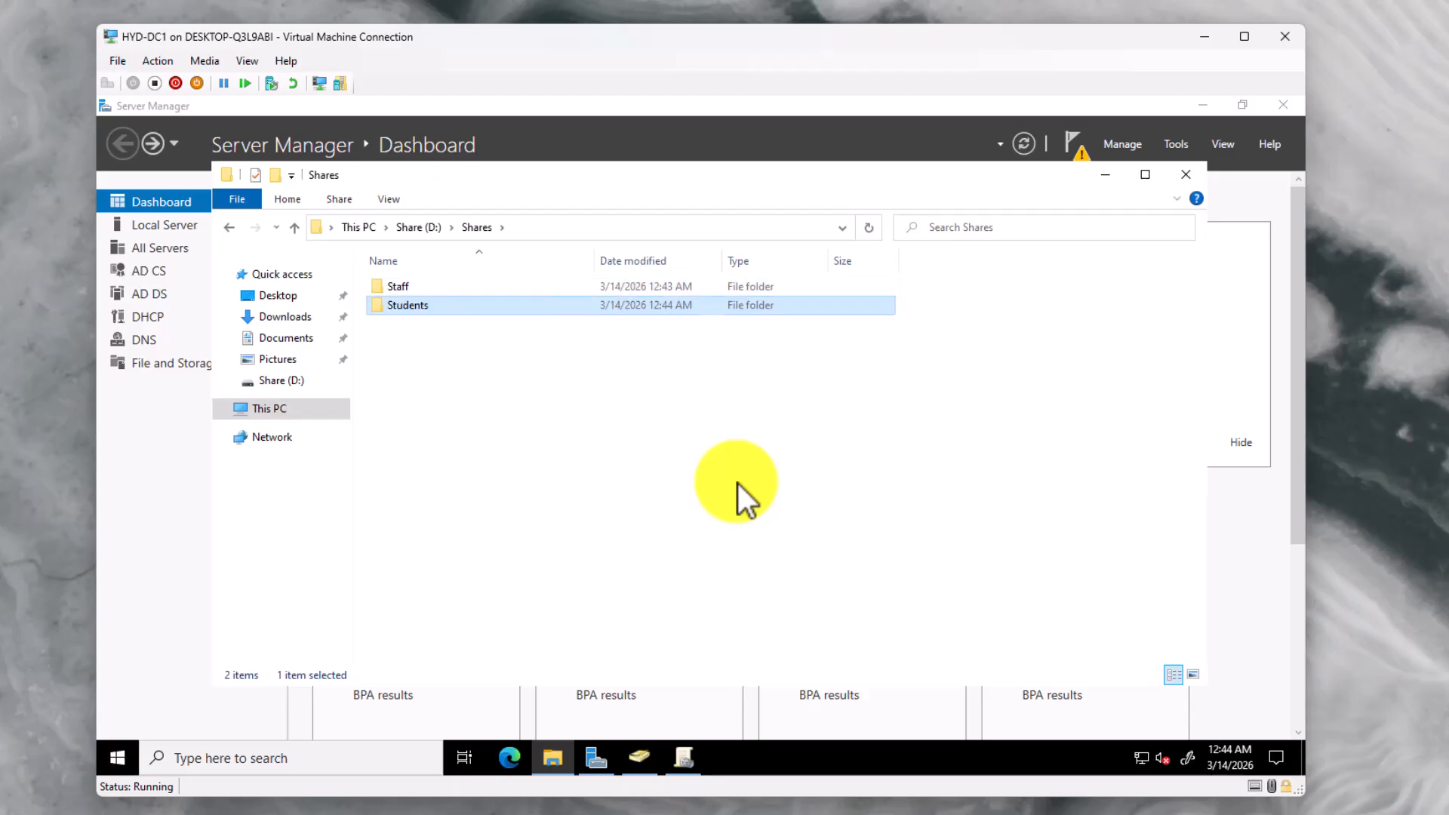
click(707, 432)
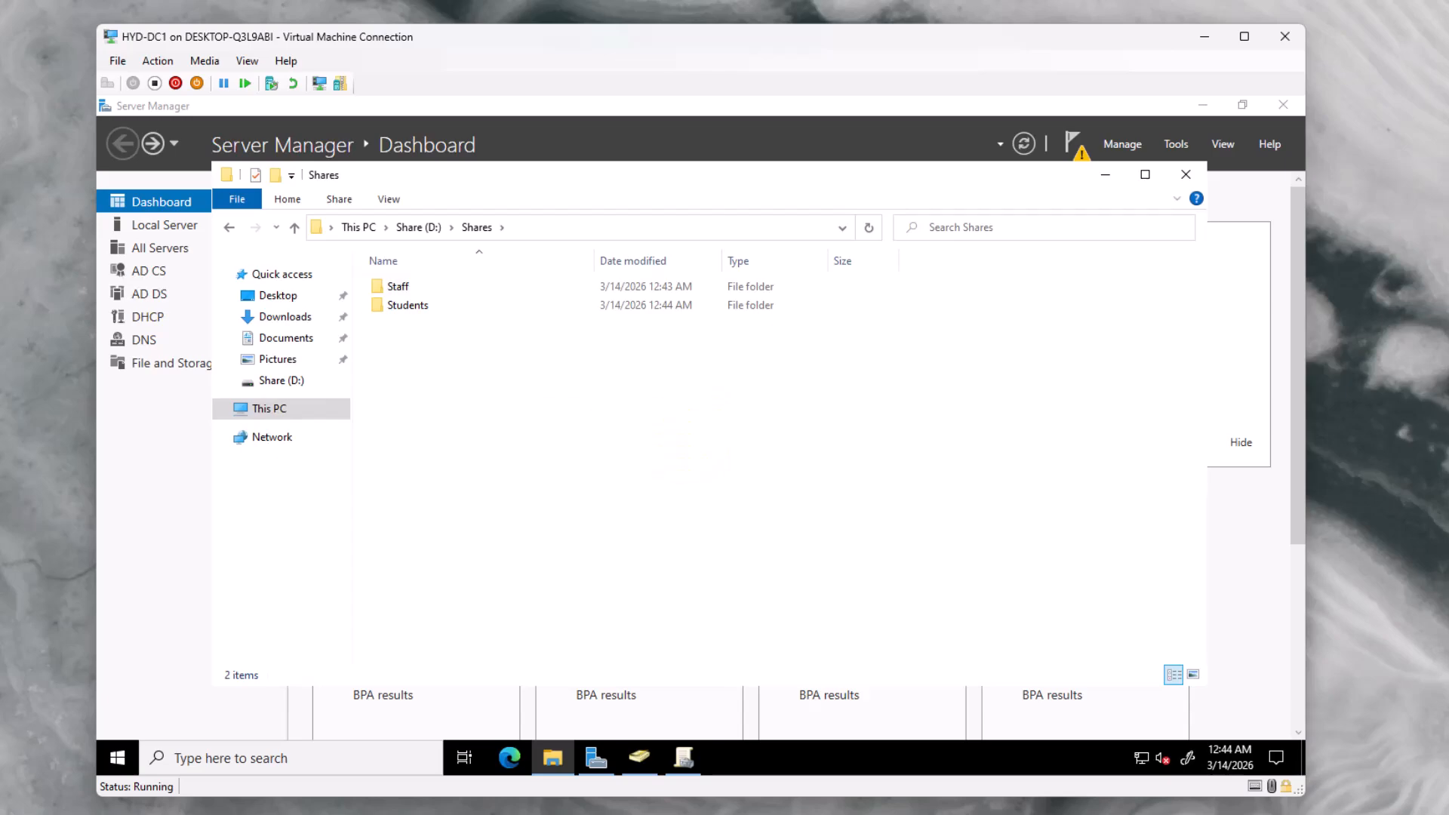
From drive D:, turn on Advanced Sharing for the Shares folder
click(422, 229)
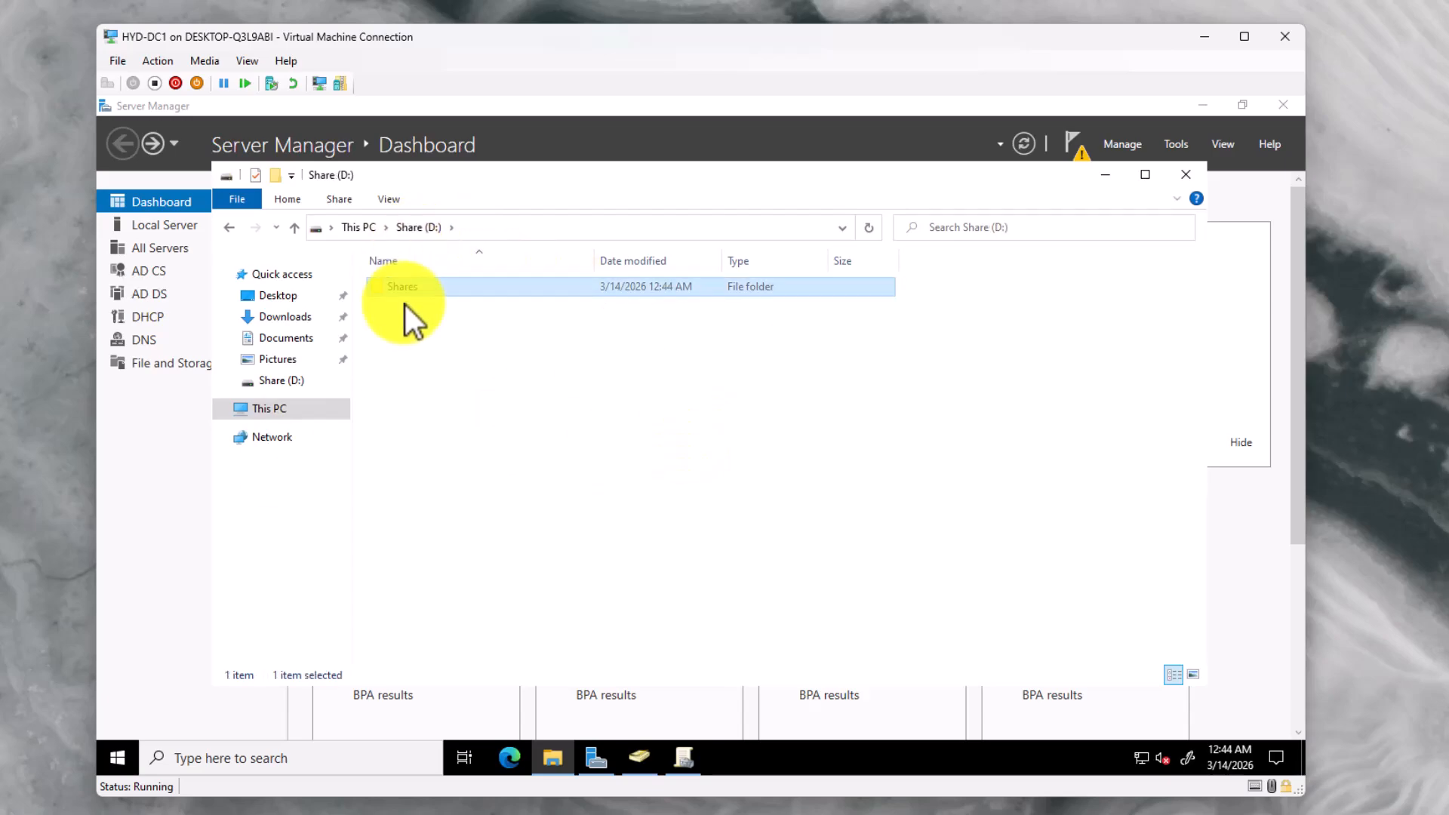
right_click(406, 290)
click(445, 587)
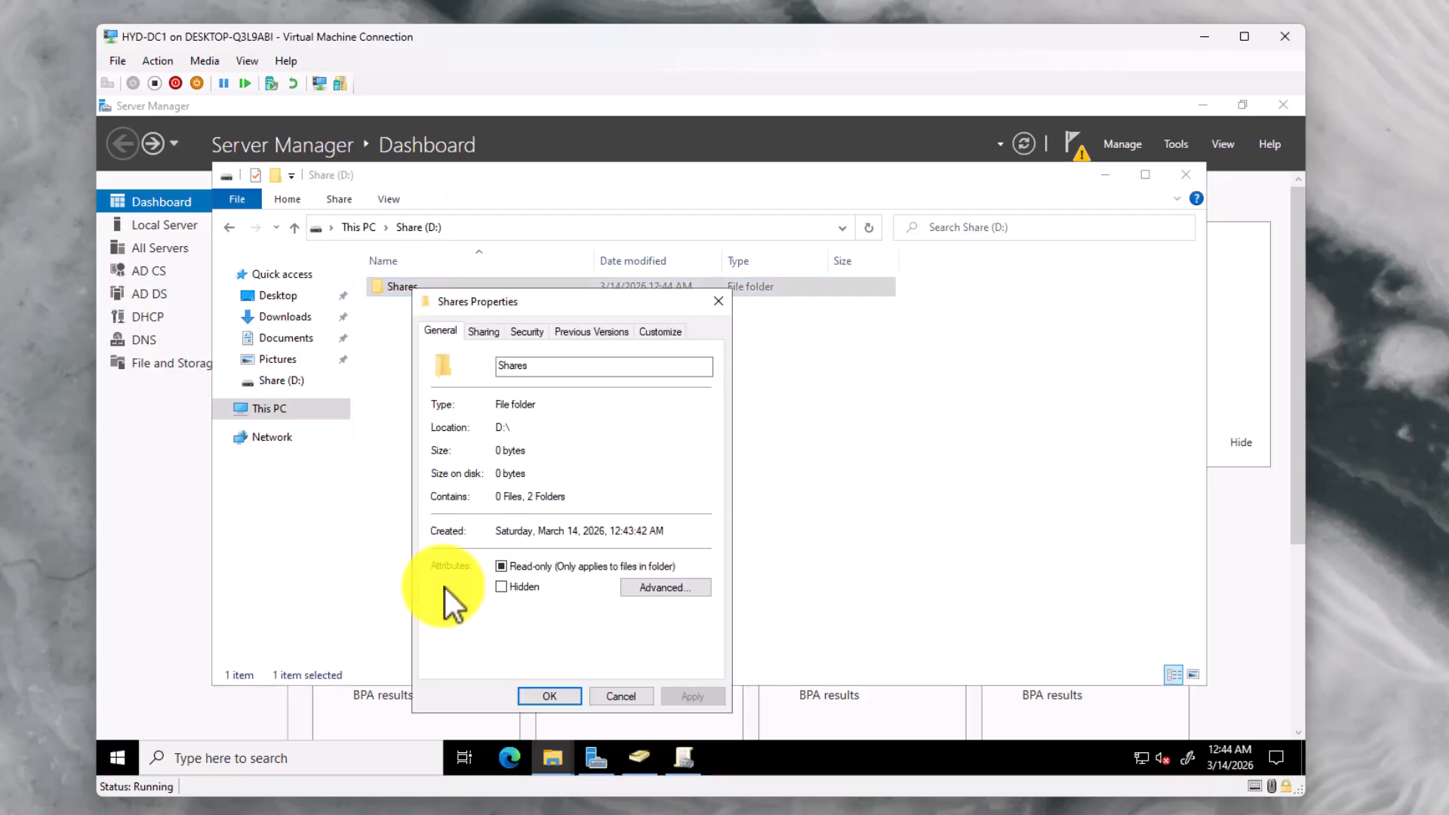
click(484, 332)
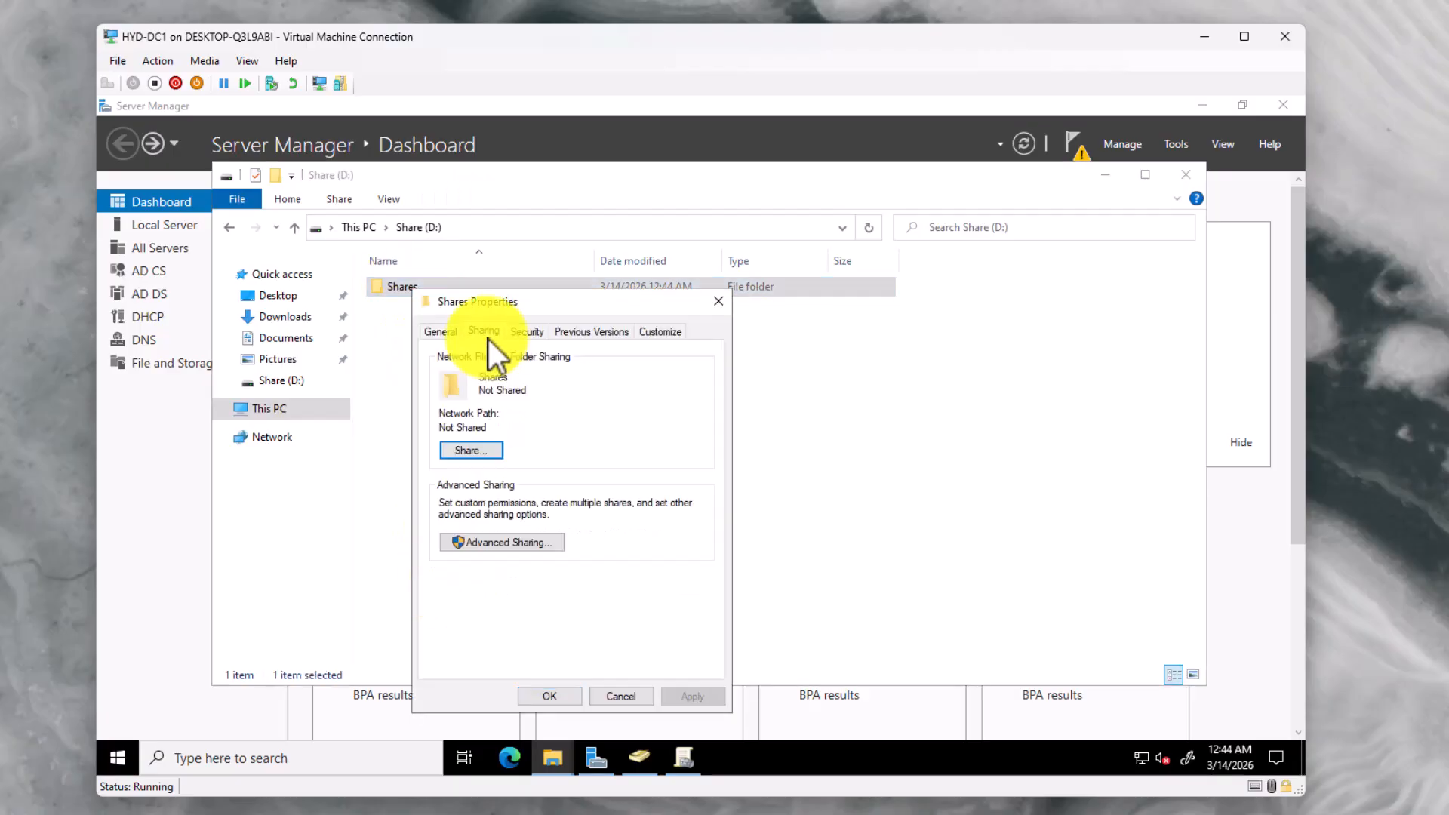
click(514, 544)
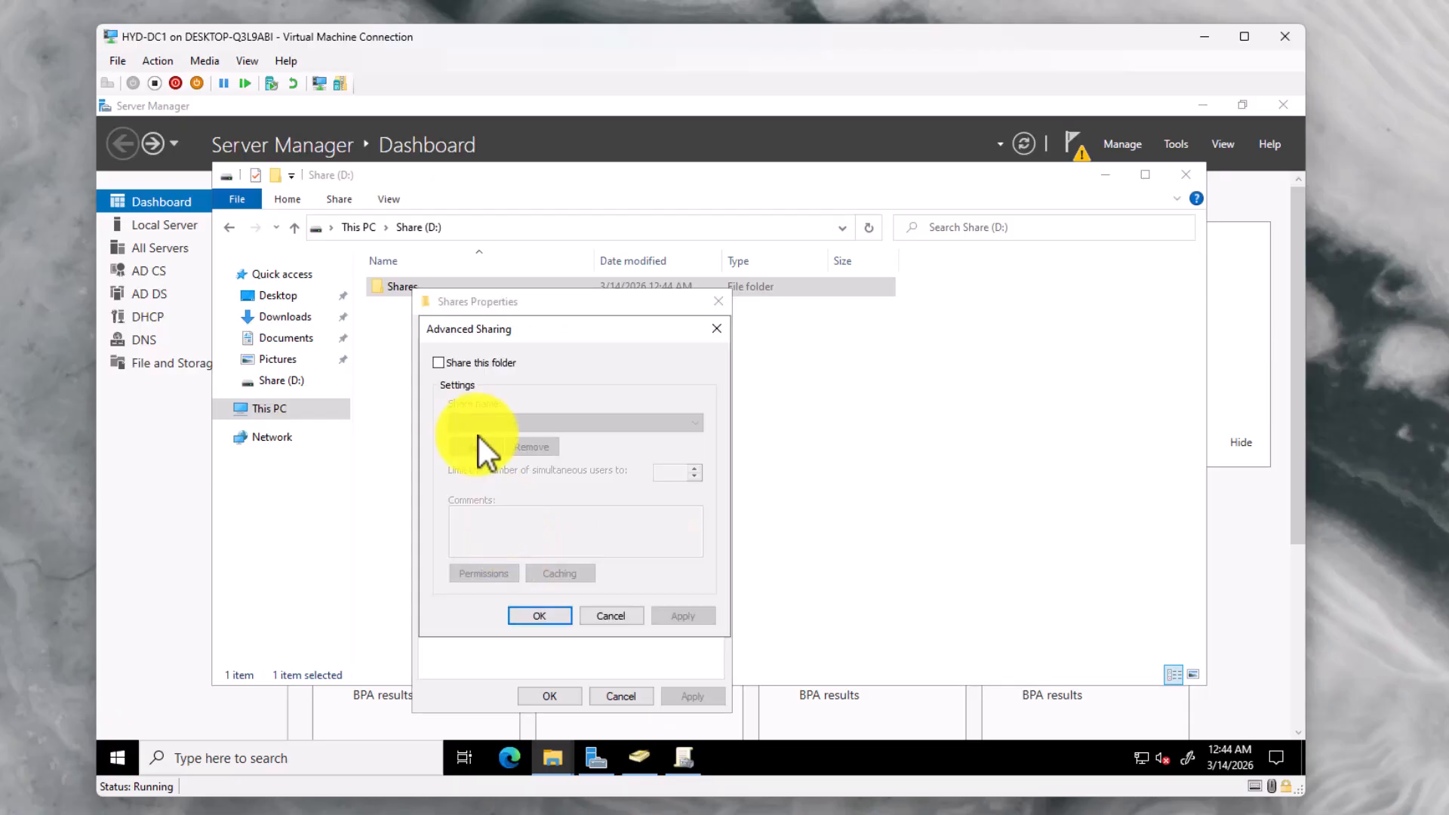
click(438, 363)
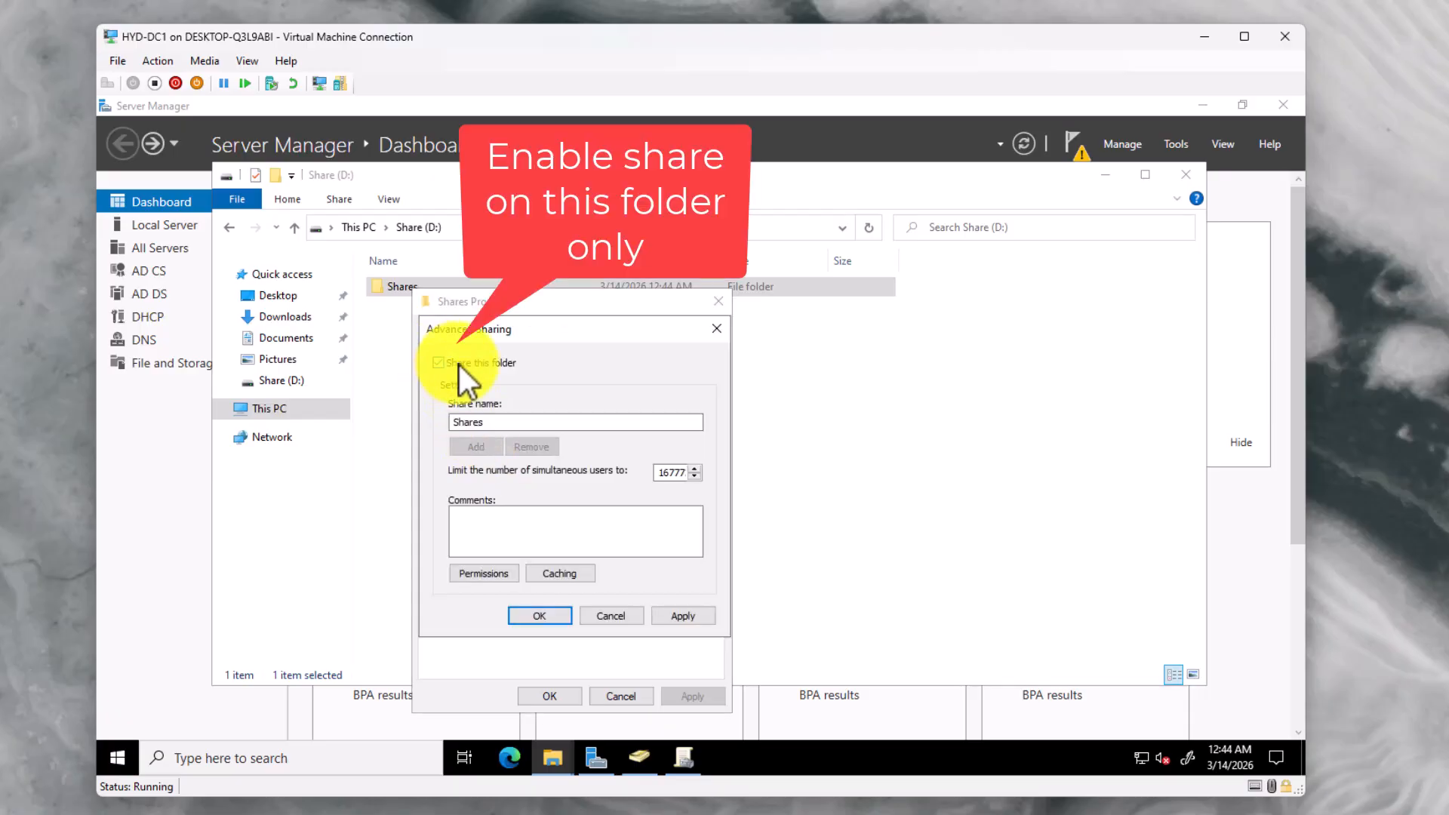
Allow Everyone Full Control in the share permissions and confirm the \\DC1\Shares share
click(492, 575)
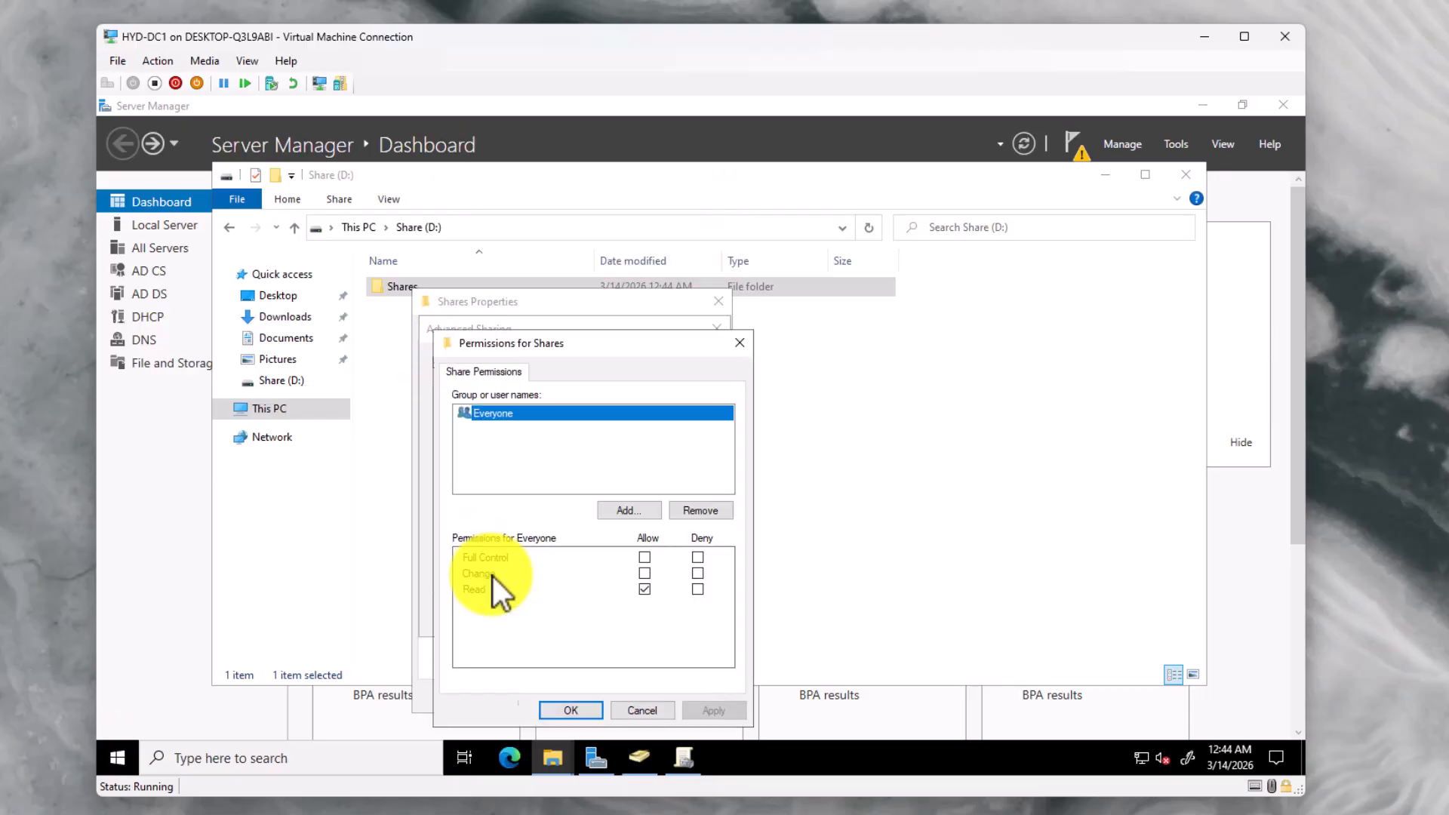
click(646, 557)
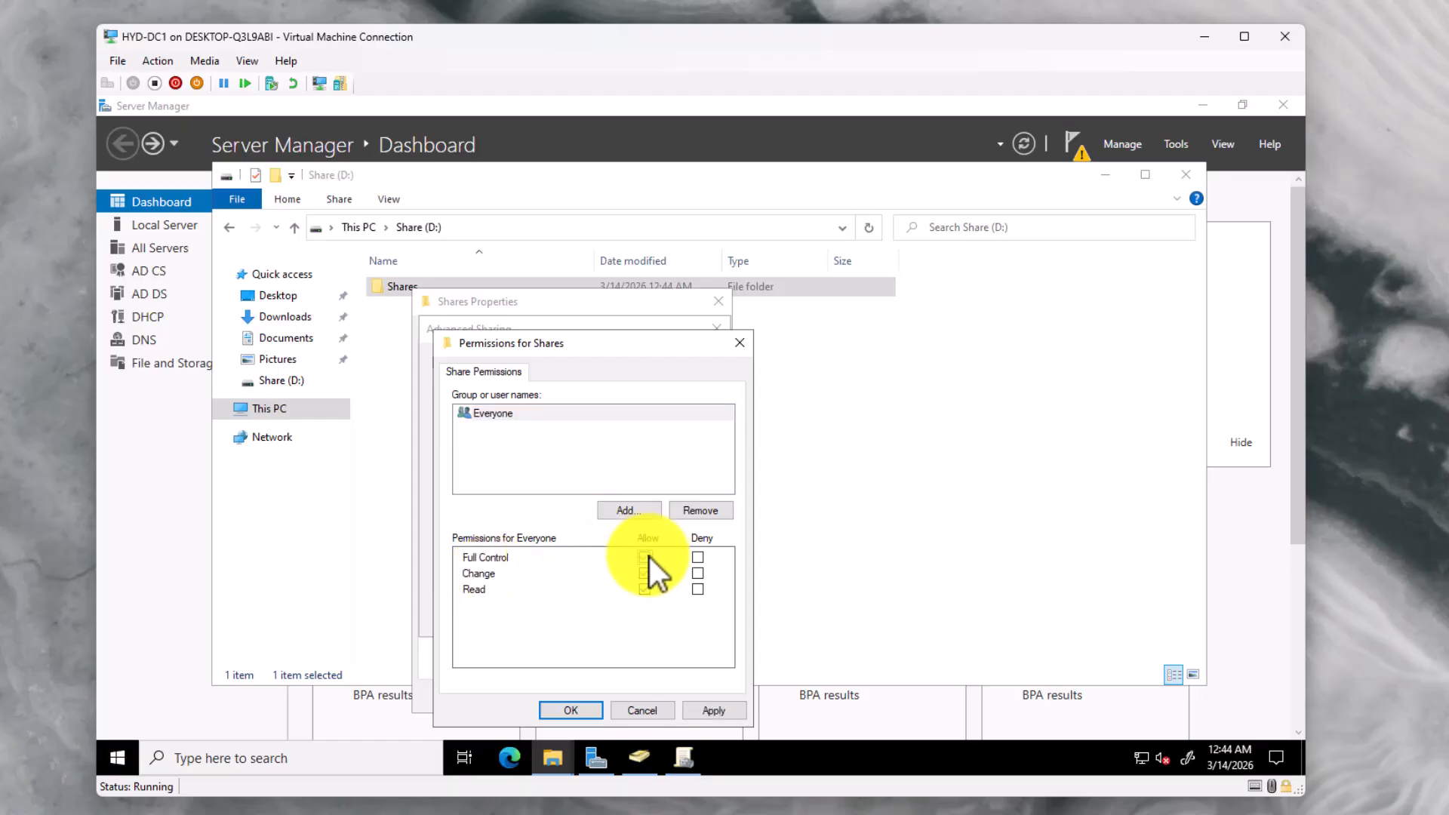
click(726, 713)
click(587, 706)
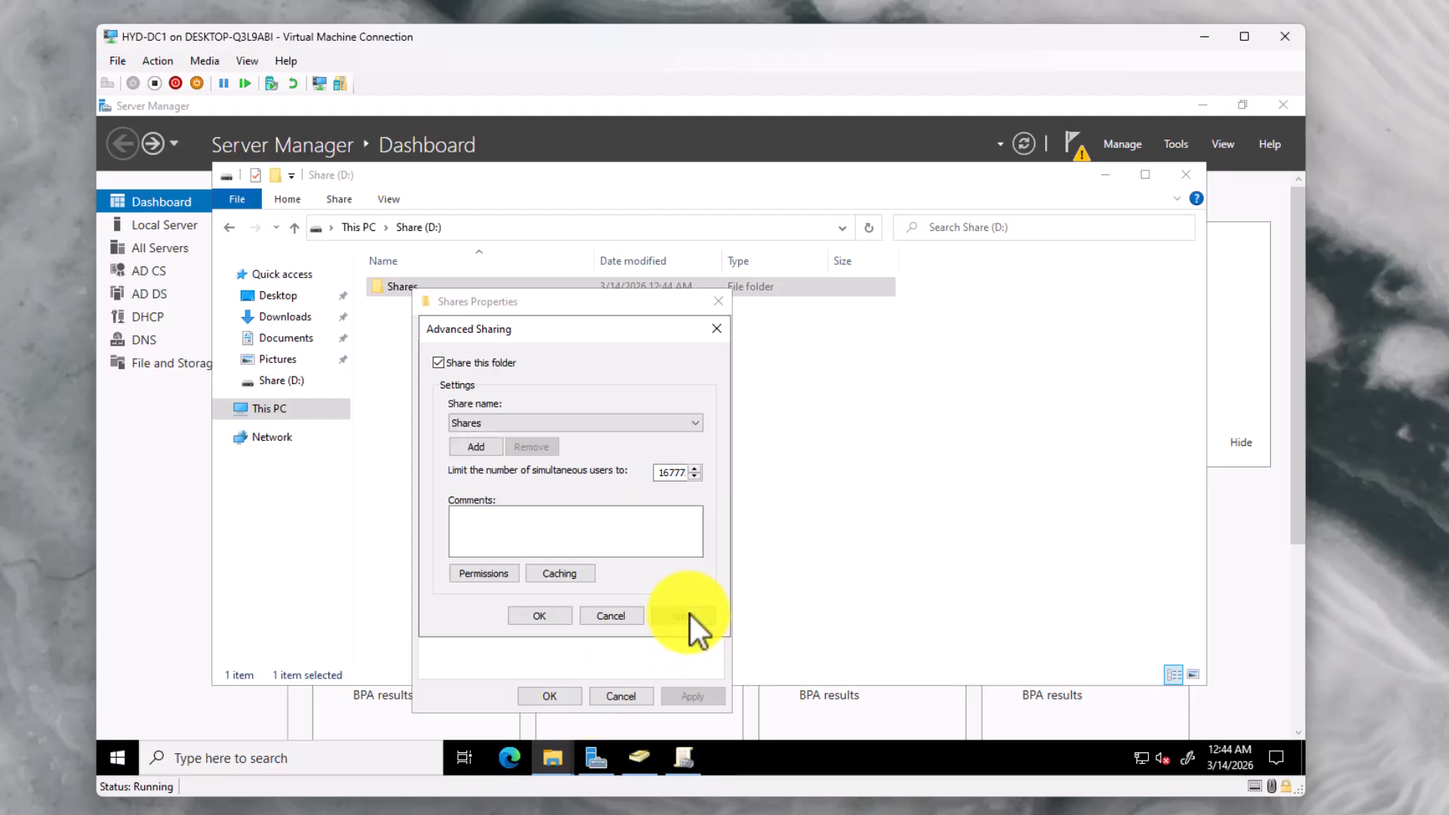
click(563, 615)
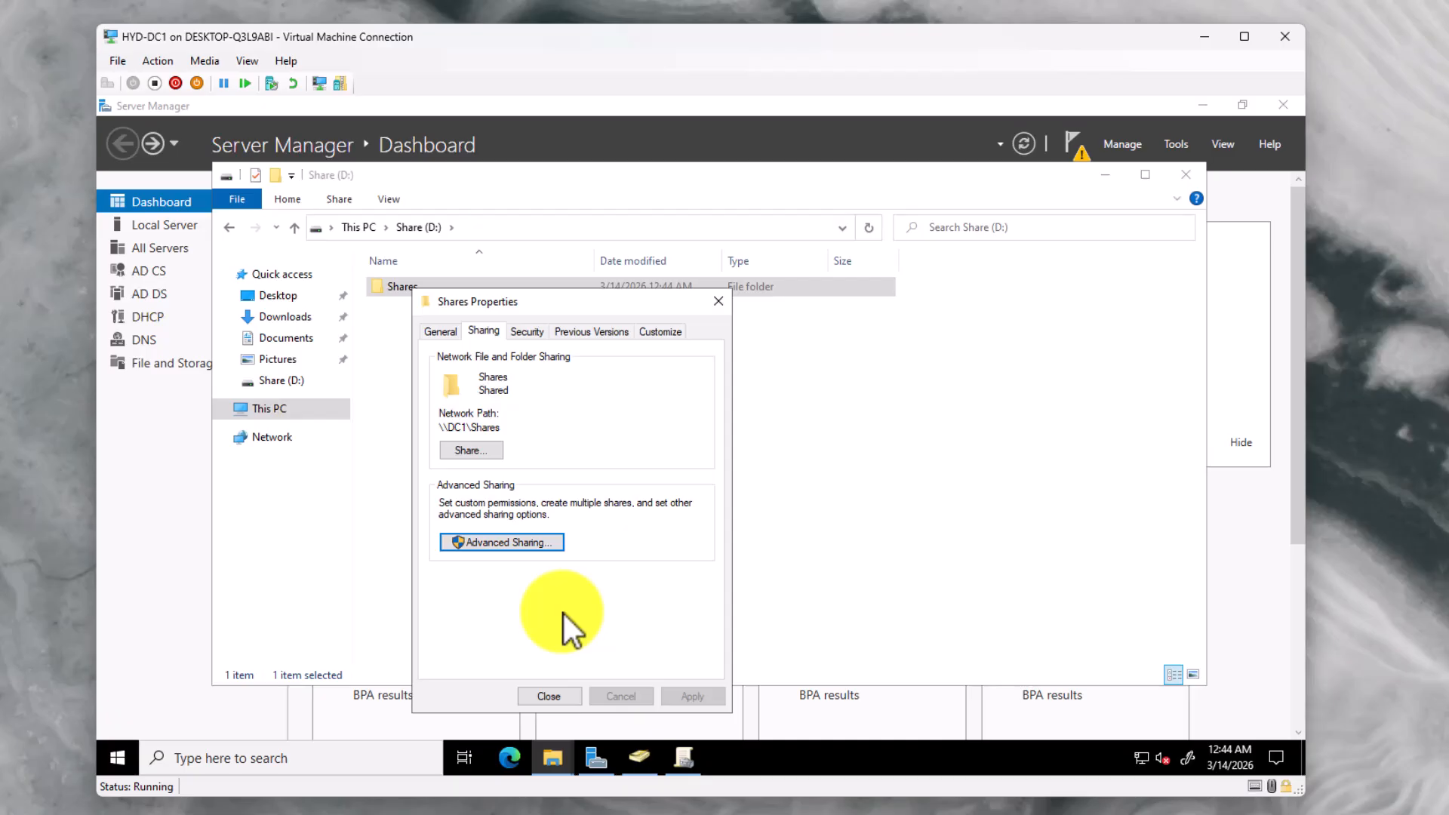
click(559, 696)
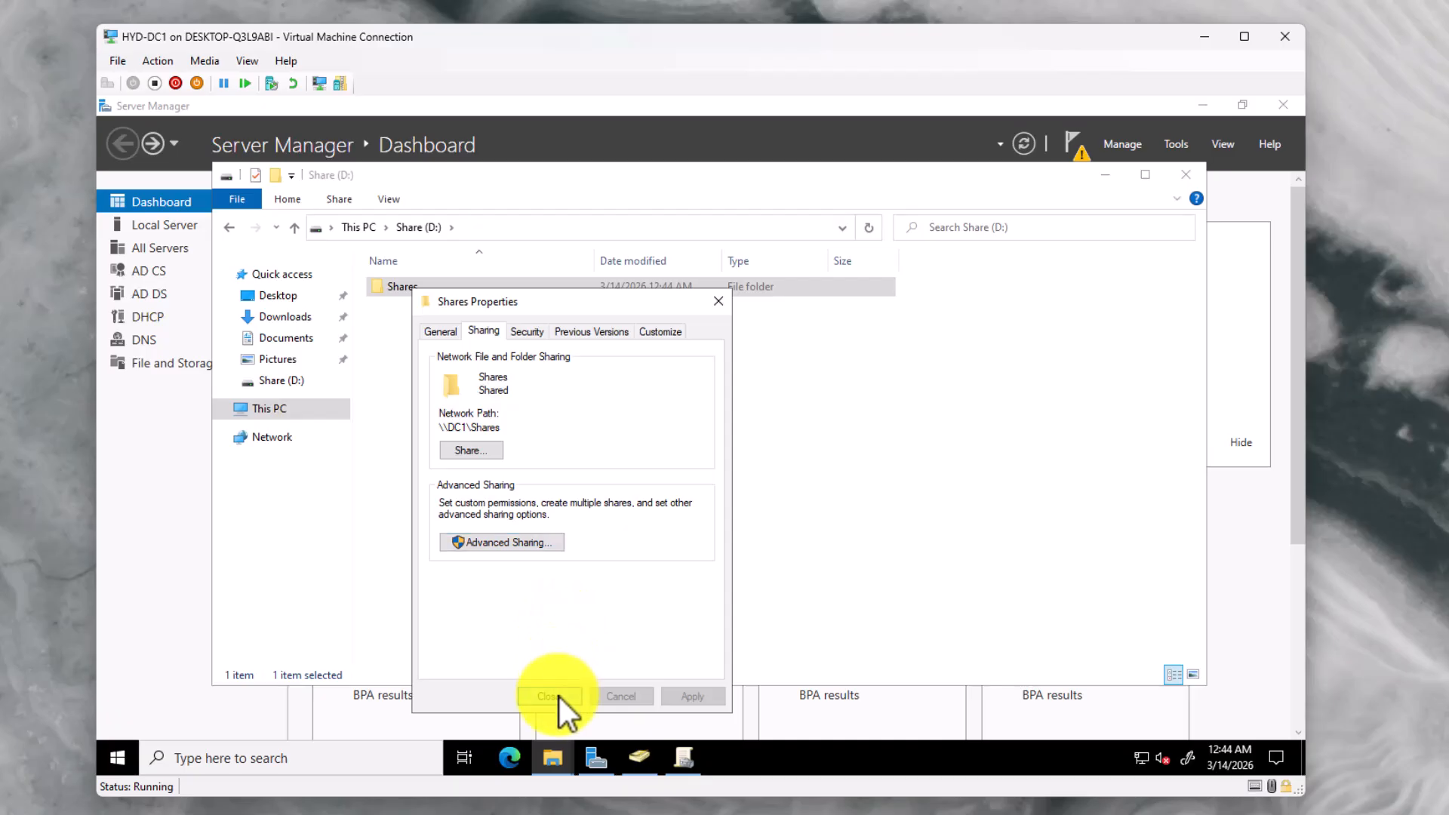
Disable inheritance on Shares, converting inherited permissions into explicit entries
right_click(429, 287)
click(479, 585)
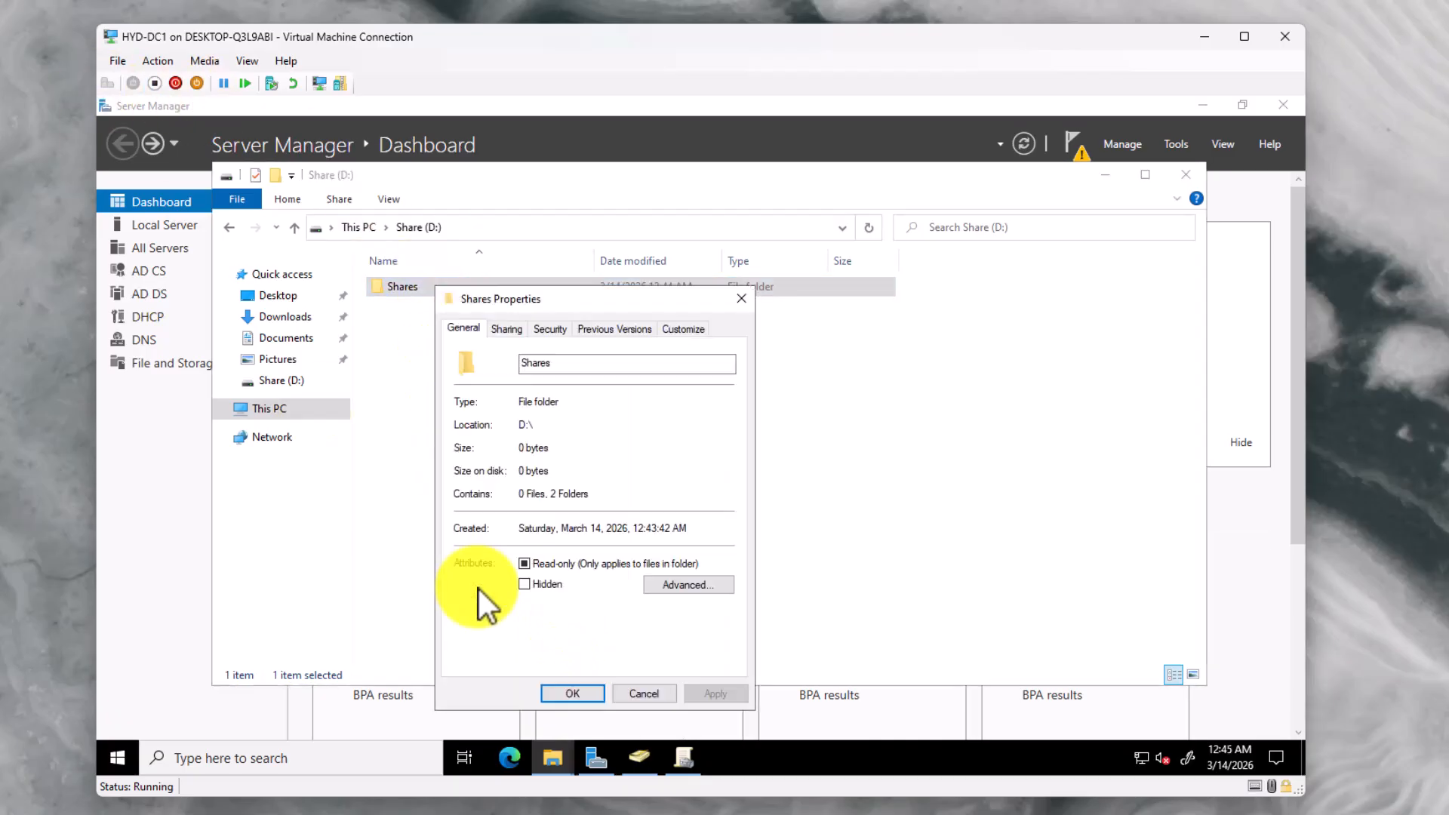
click(545, 328)
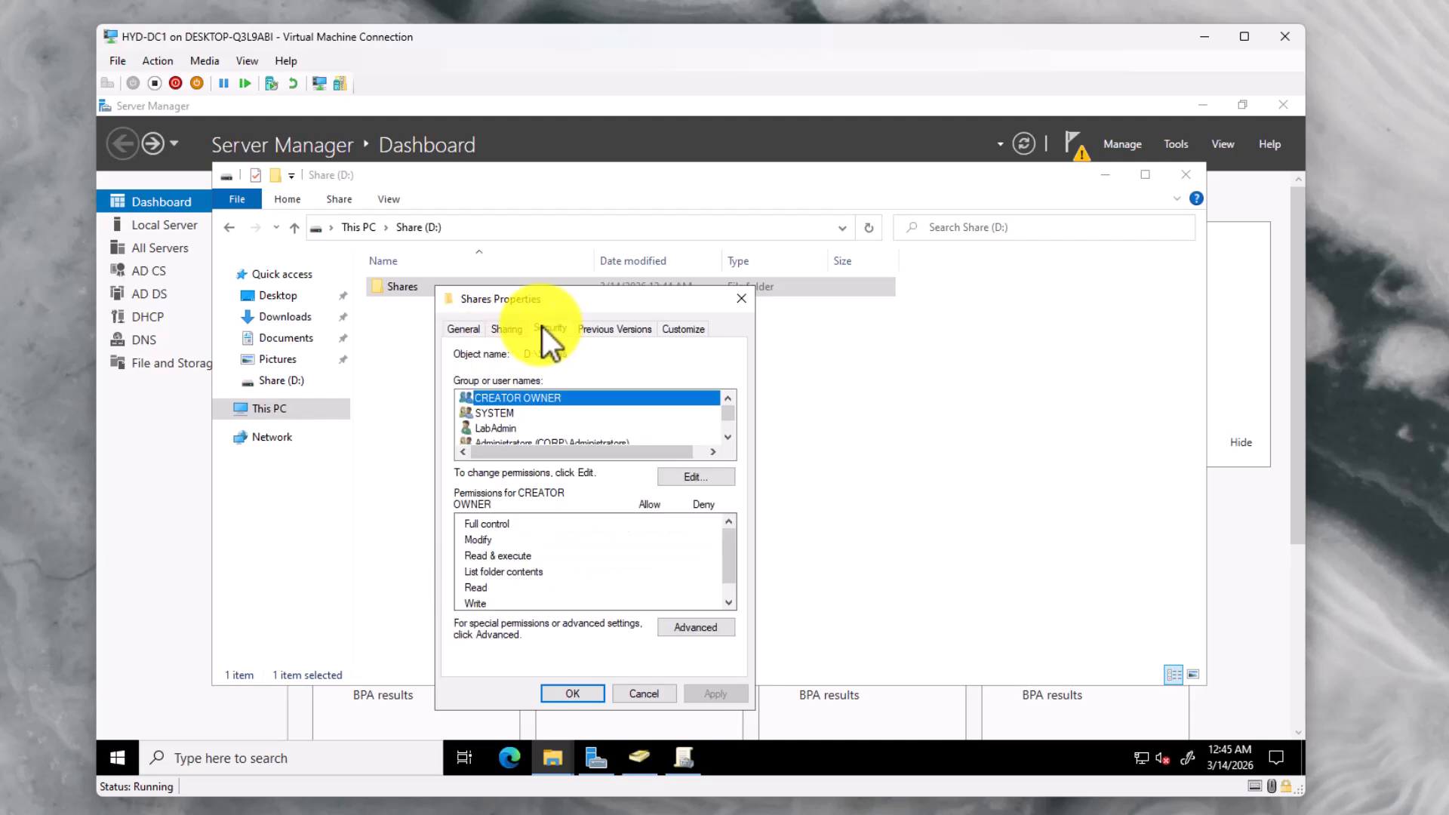
click(681, 624)
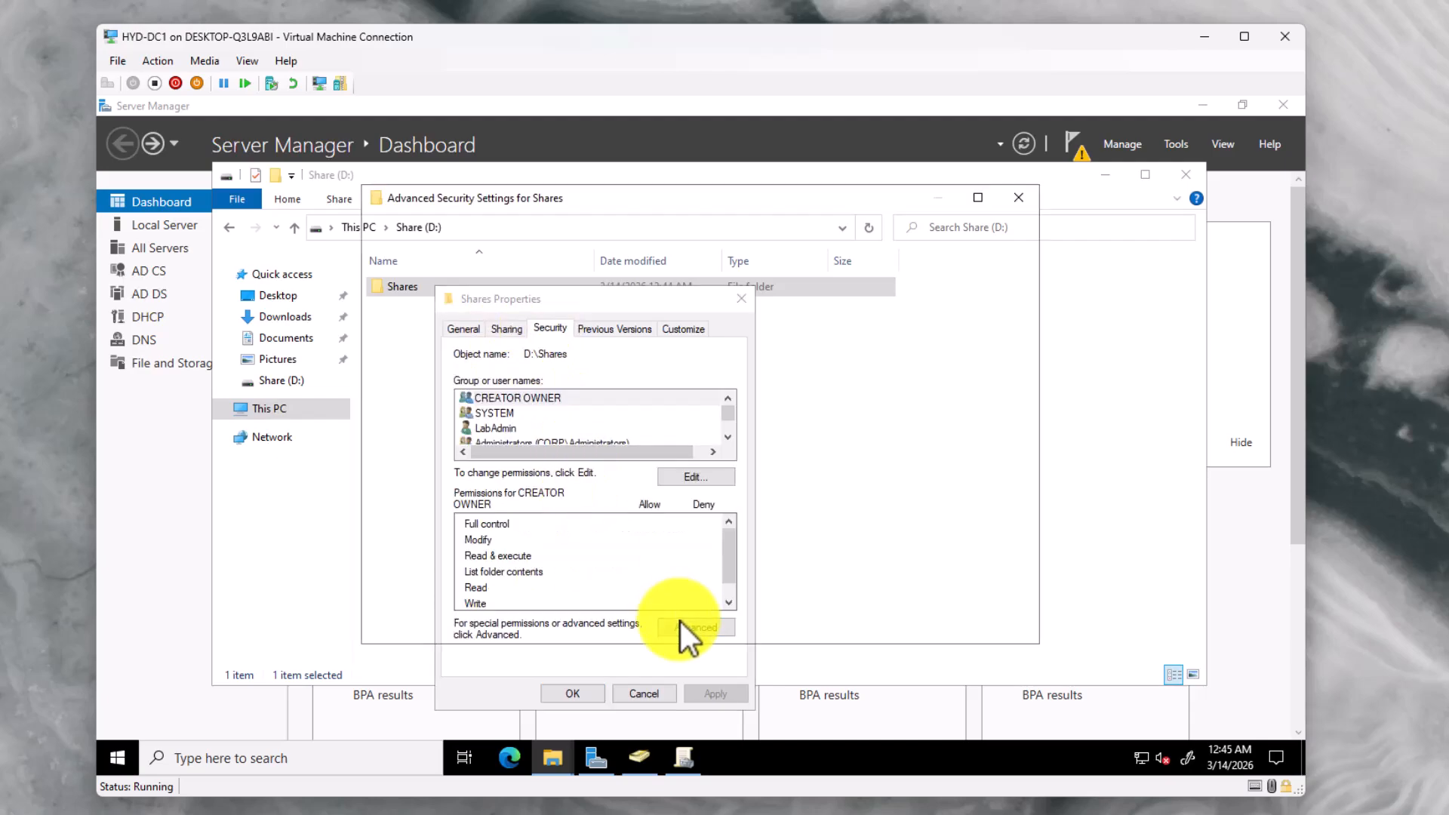
click(476, 566)
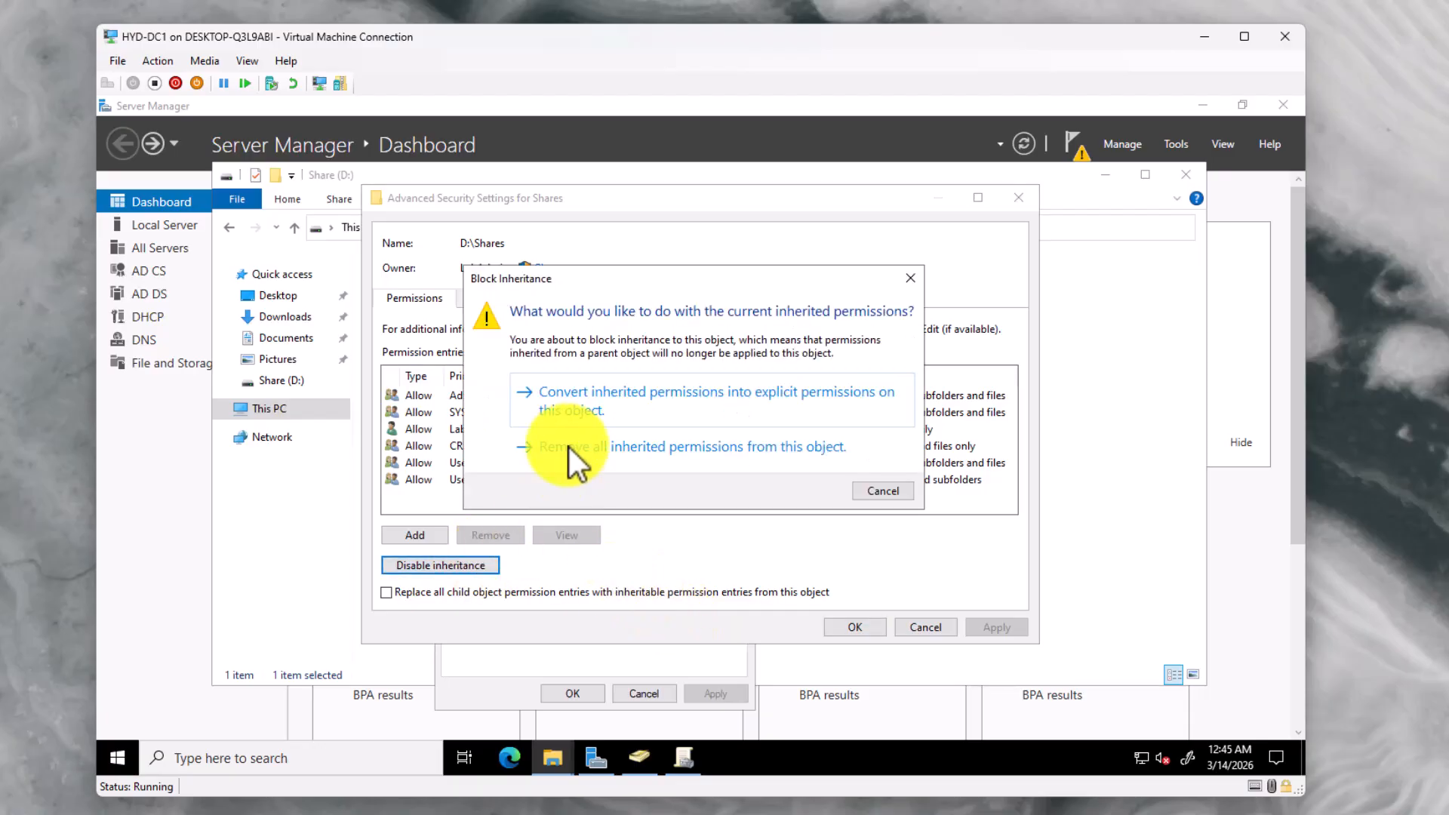
click(582, 404)
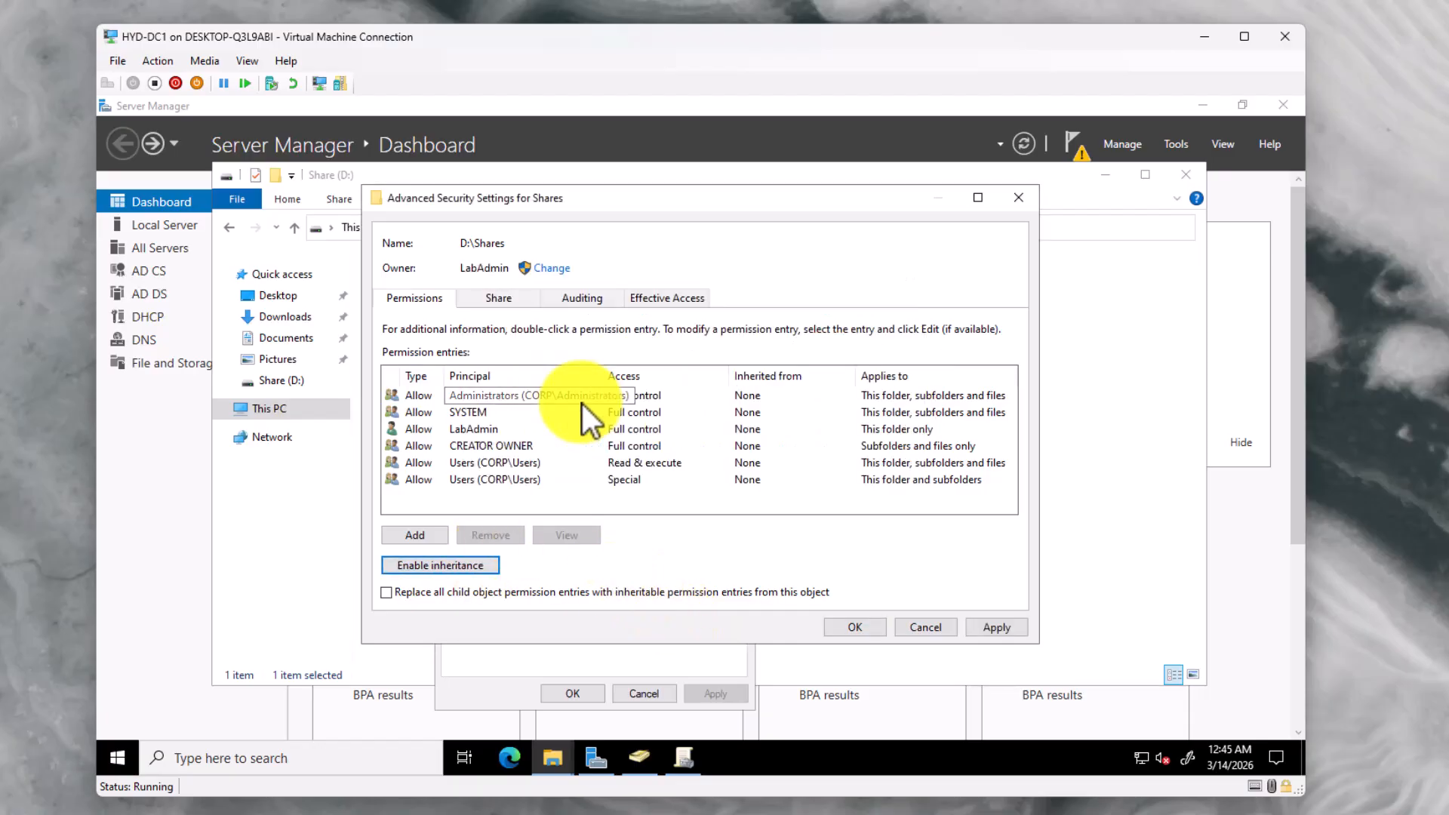
Remove both Users (CORP\Users) entries, special access and read & execute, and apply
click(489, 482)
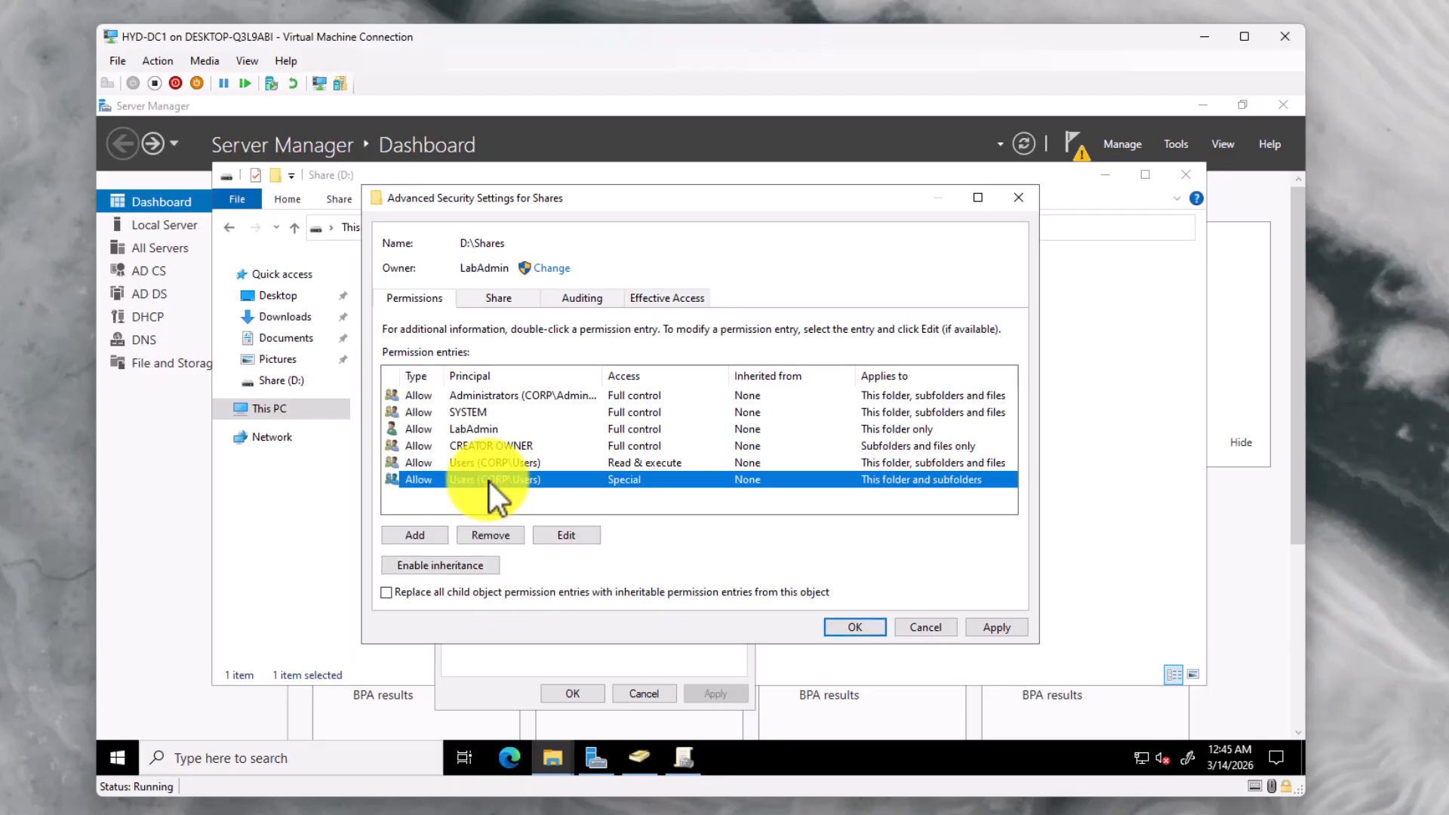
click(506, 528)
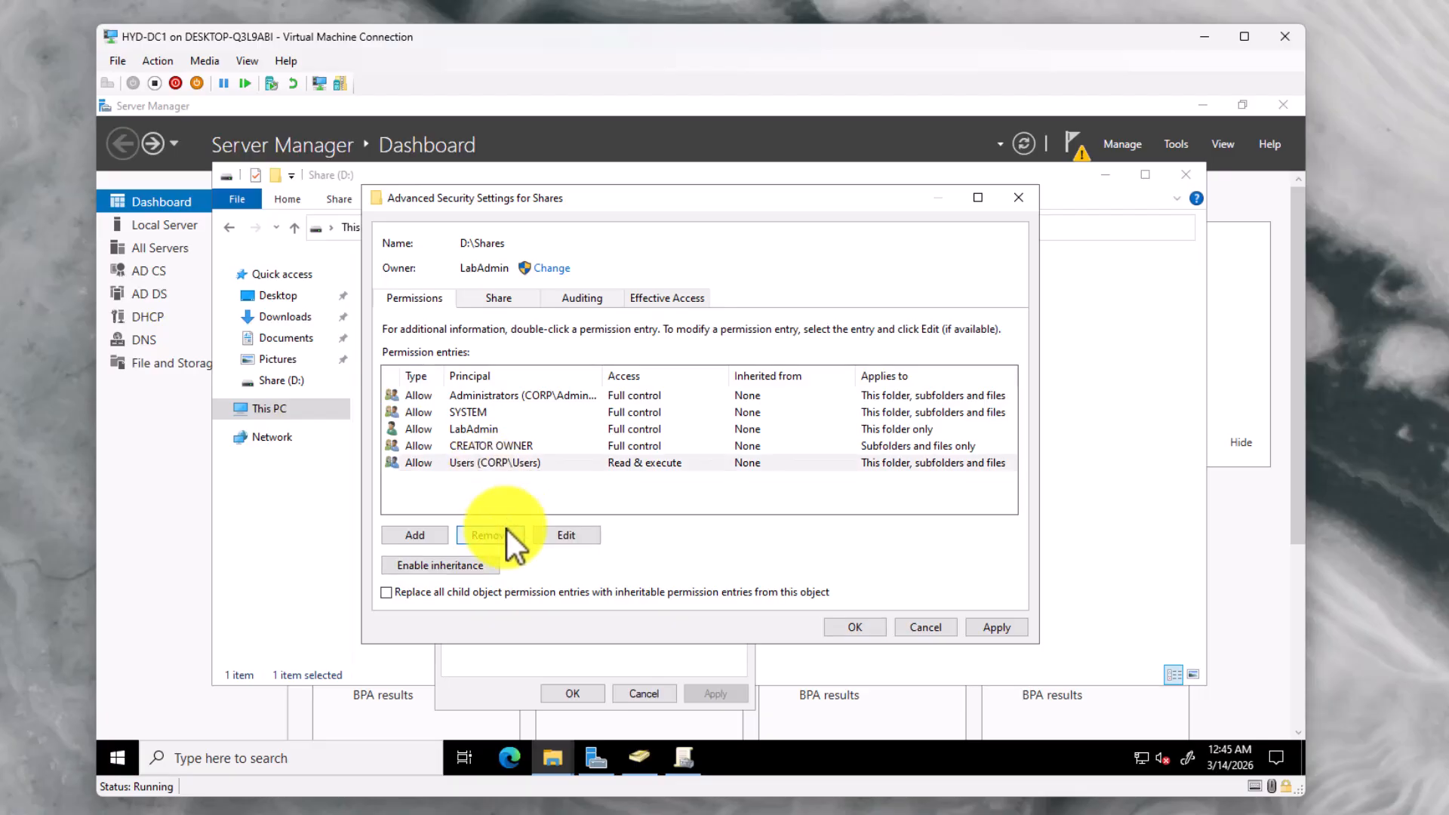
click(500, 463)
click(500, 535)
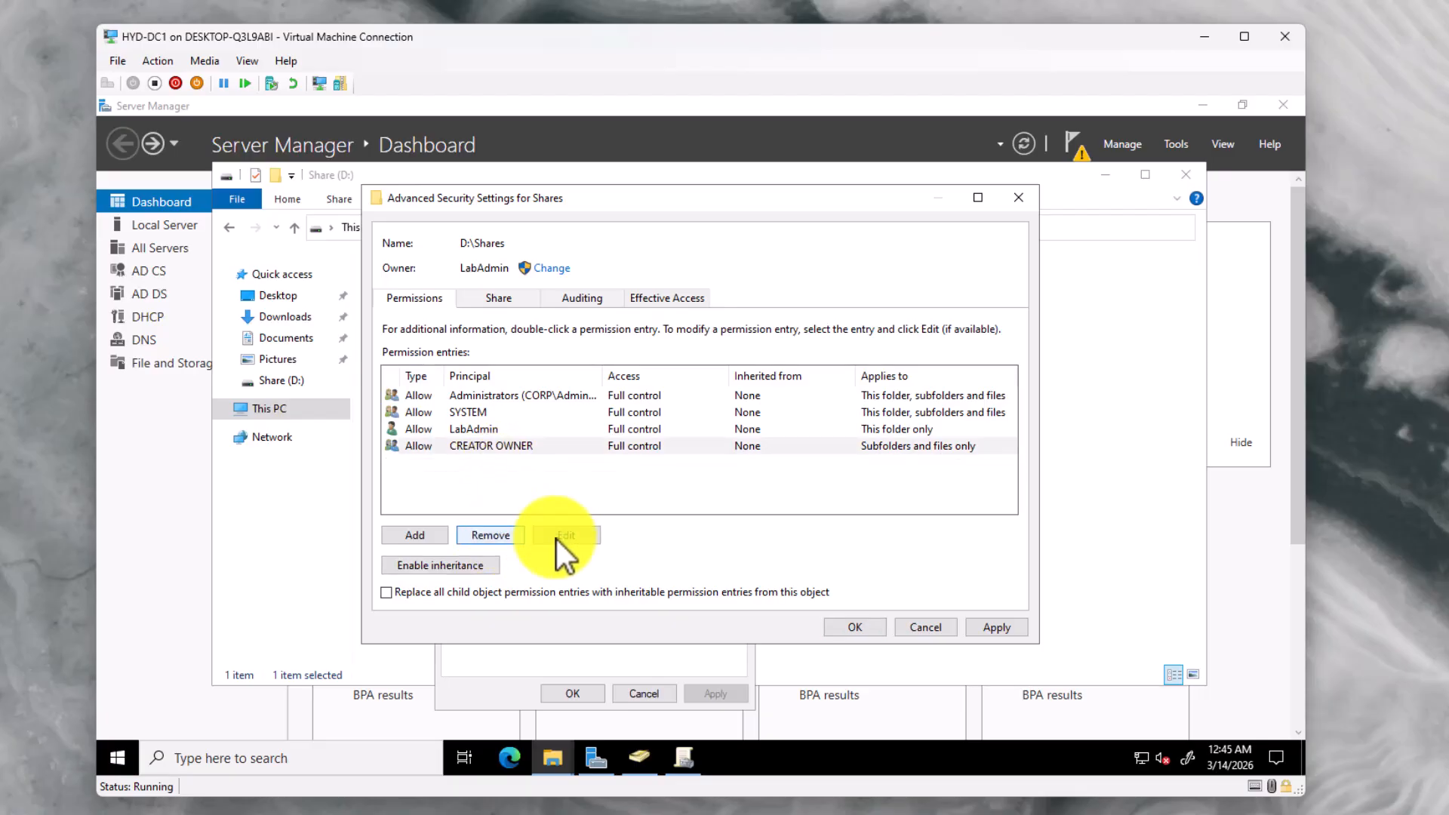
click(991, 628)
click(876, 628)
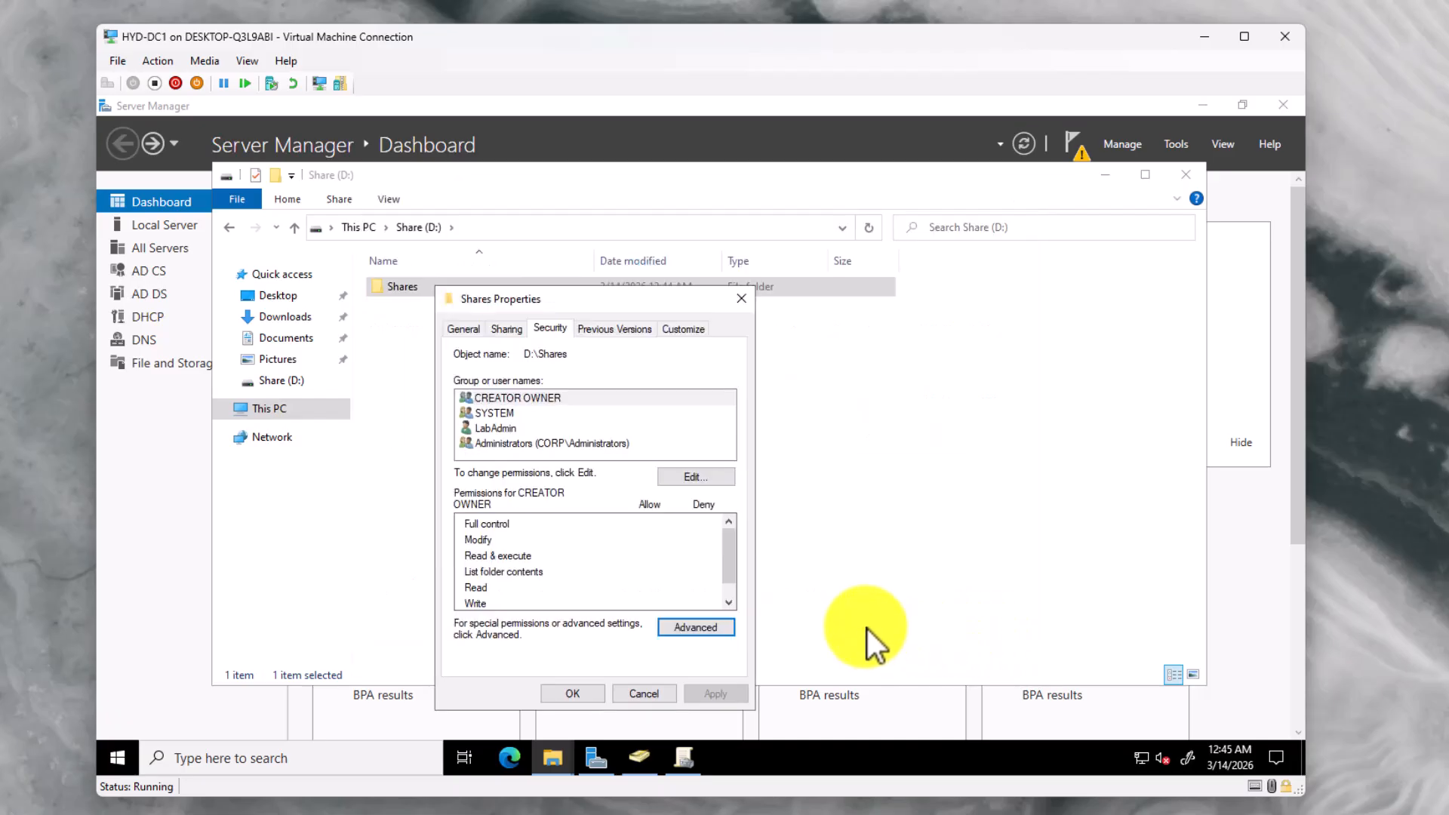
Review the remaining SYSTEM, LabAdmin and Administrators permissions, then close the properties
click(520, 405)
click(515, 413)
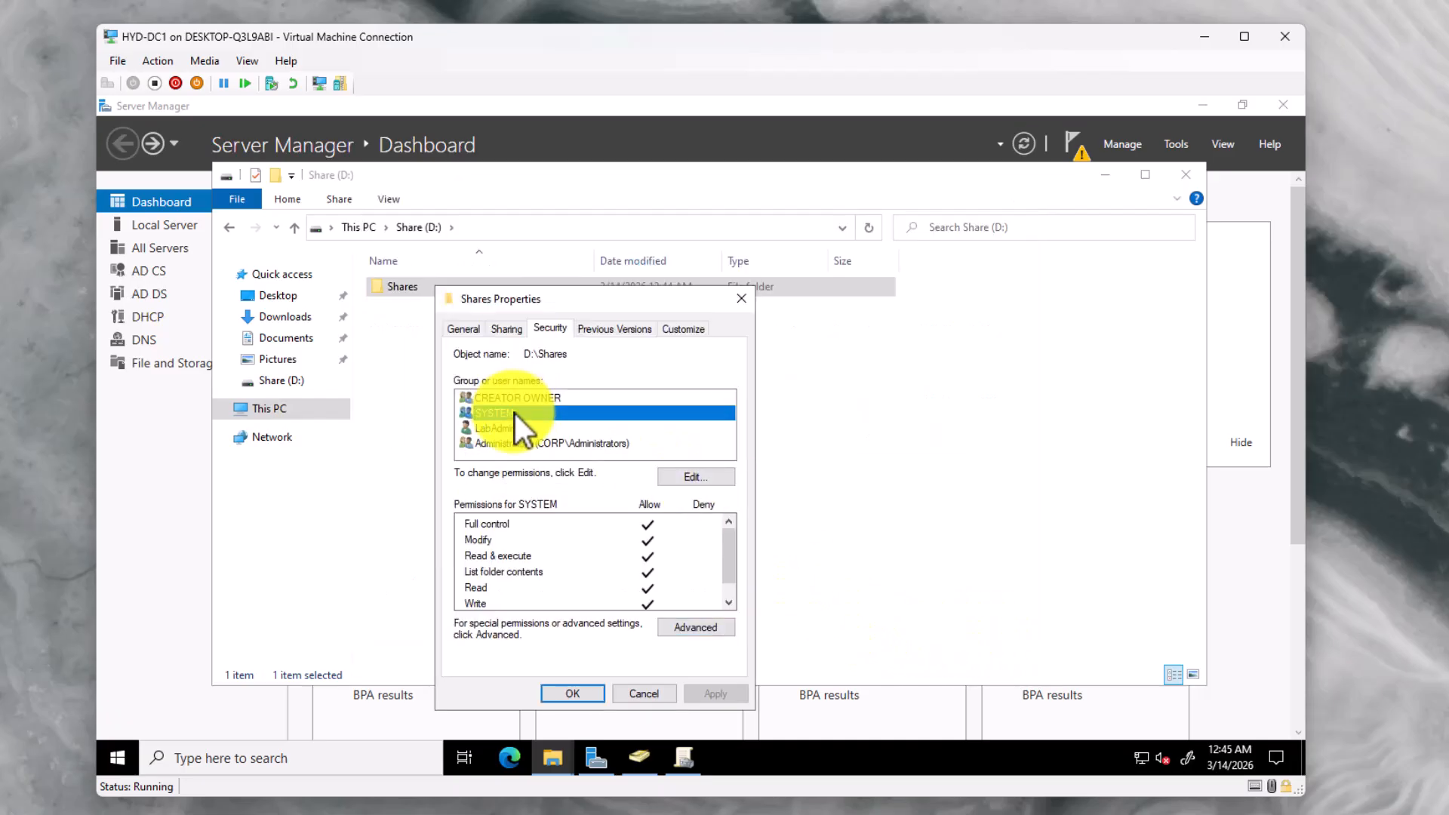
scroll(555, 553, down, 1)
click(490, 433)
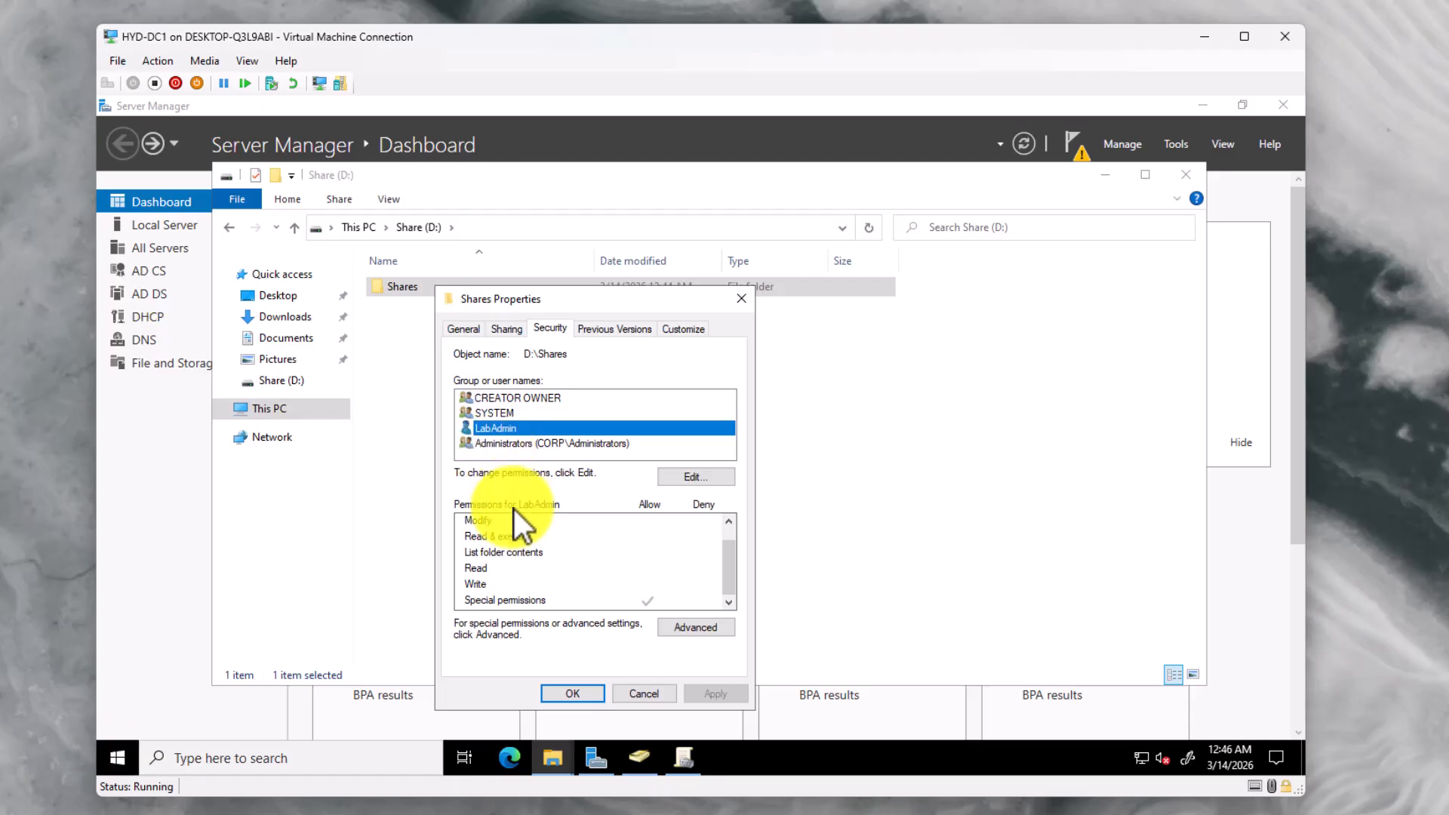
click(510, 442)
scroll(545, 537, up, 1)
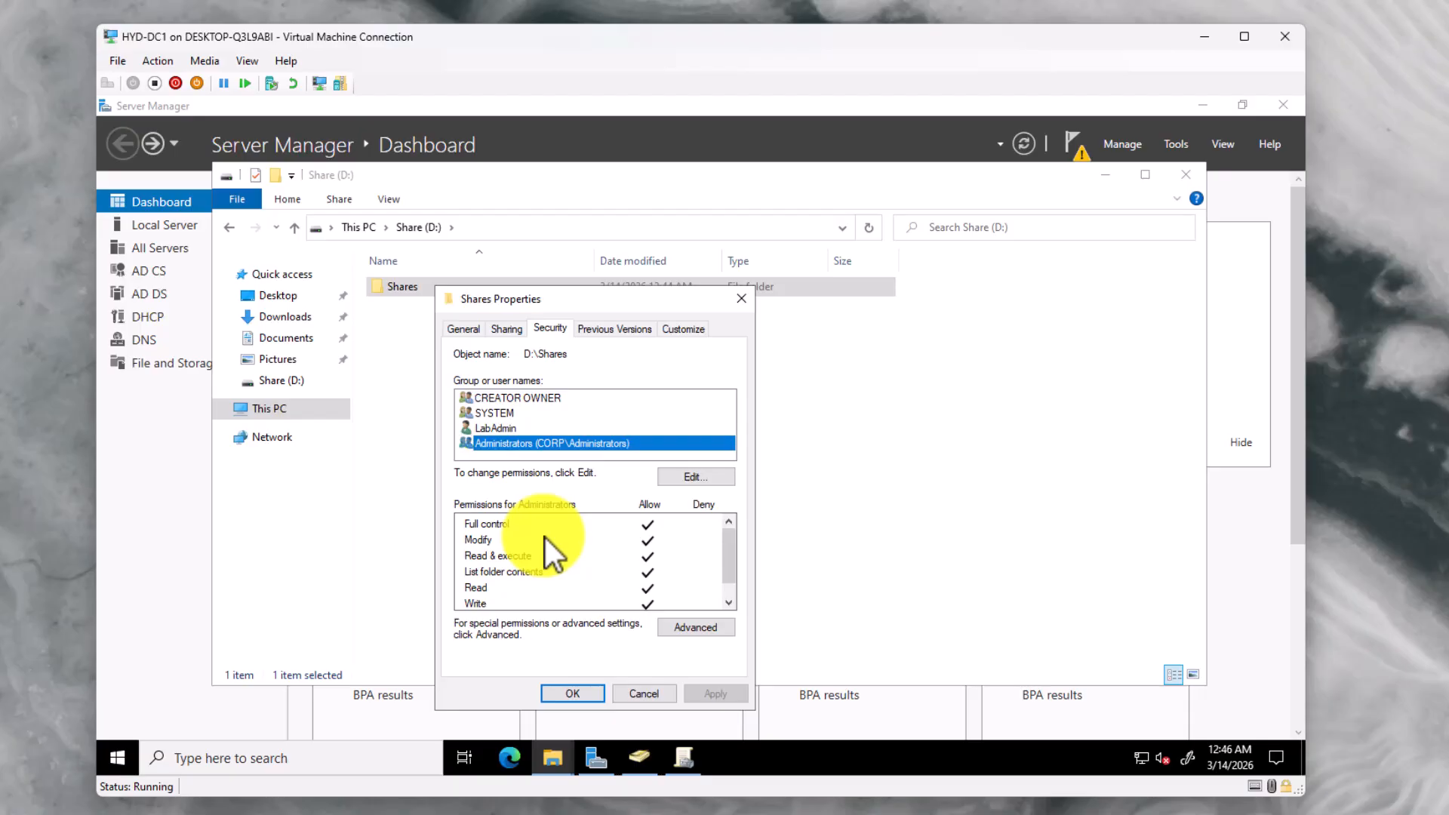
click(570, 690)
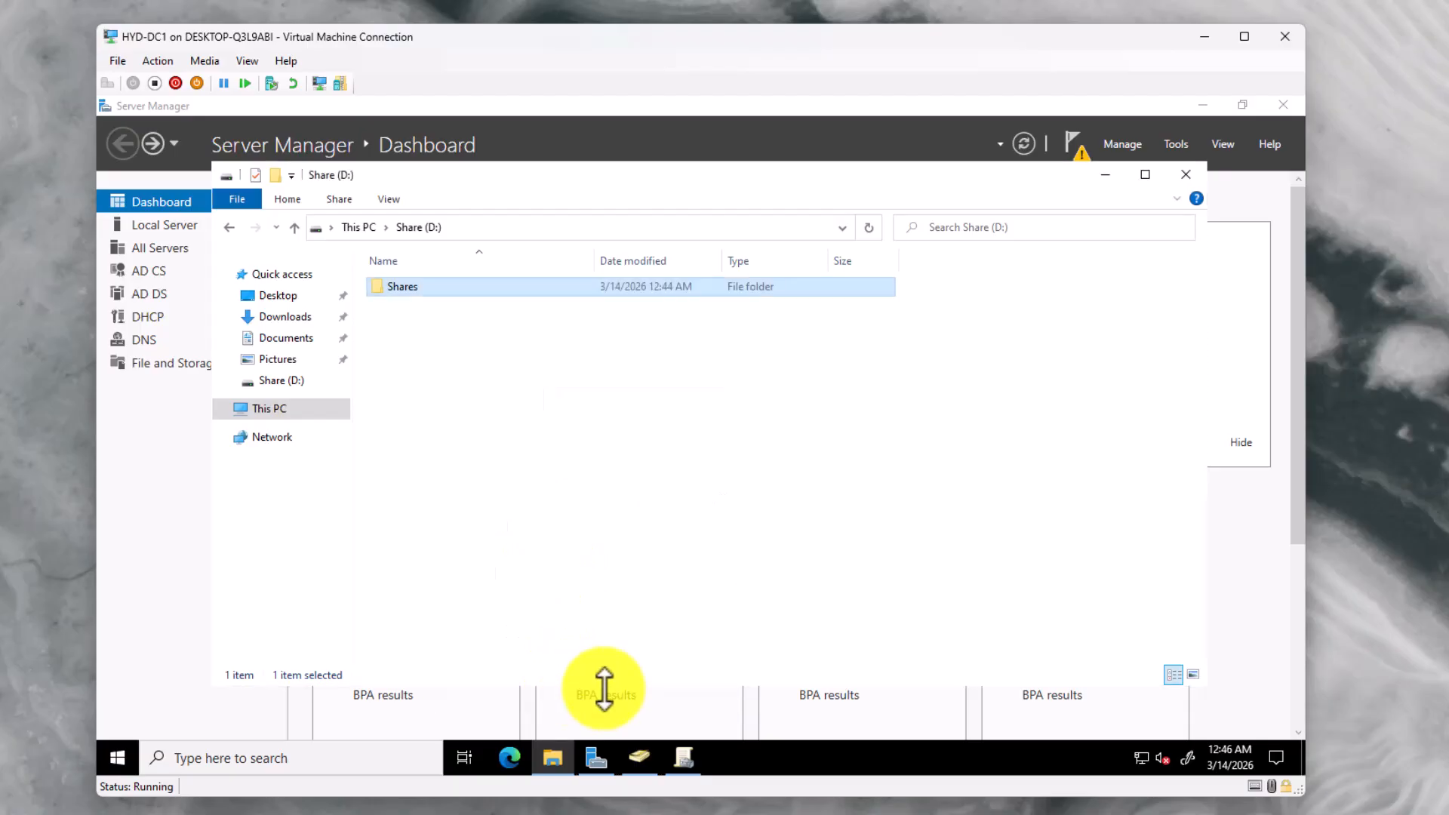
Add a new OU under USERS named Network_Shares, correcting the hyphen to an underscore
click(646, 764)
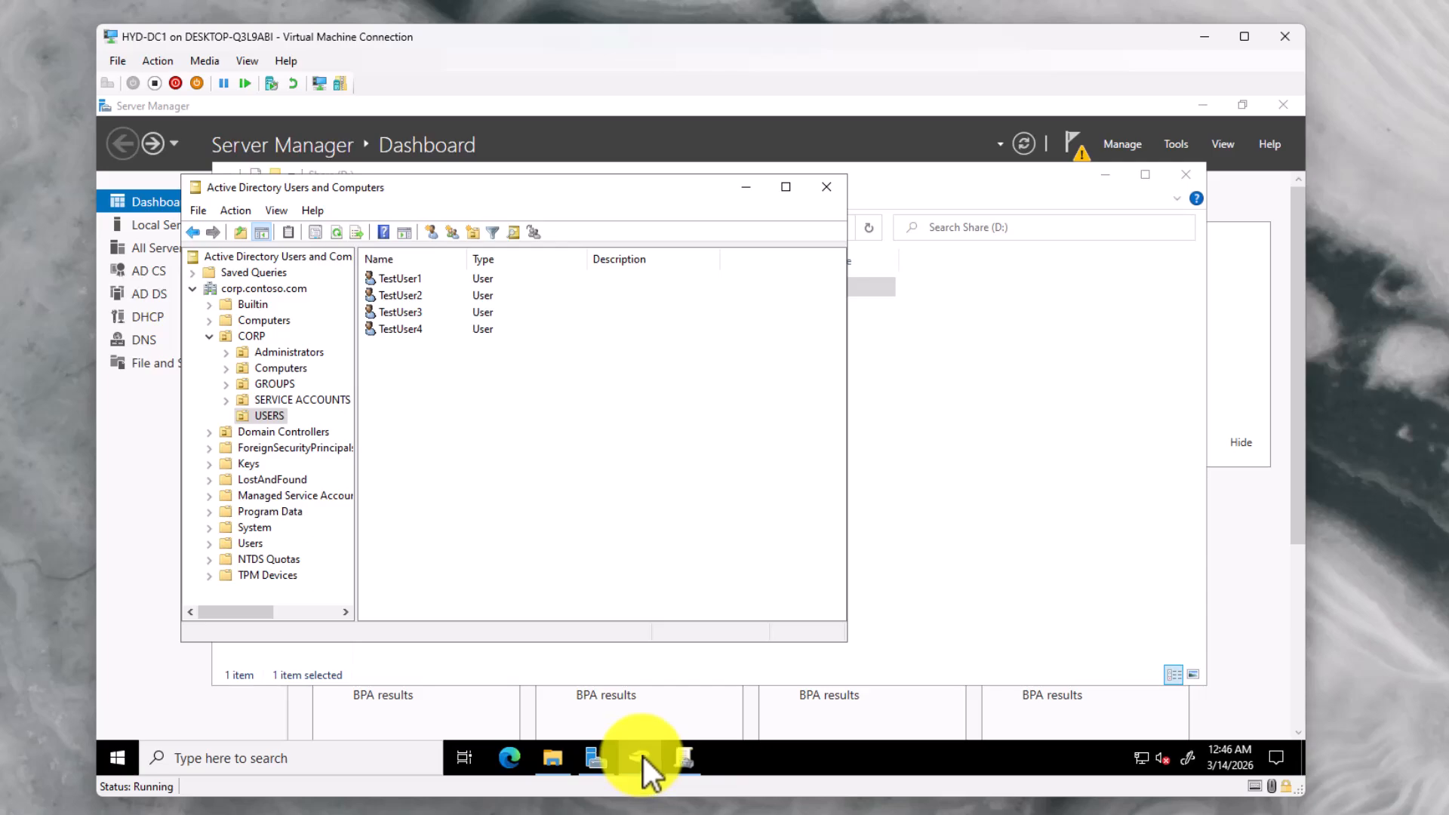
right_click(264, 415)
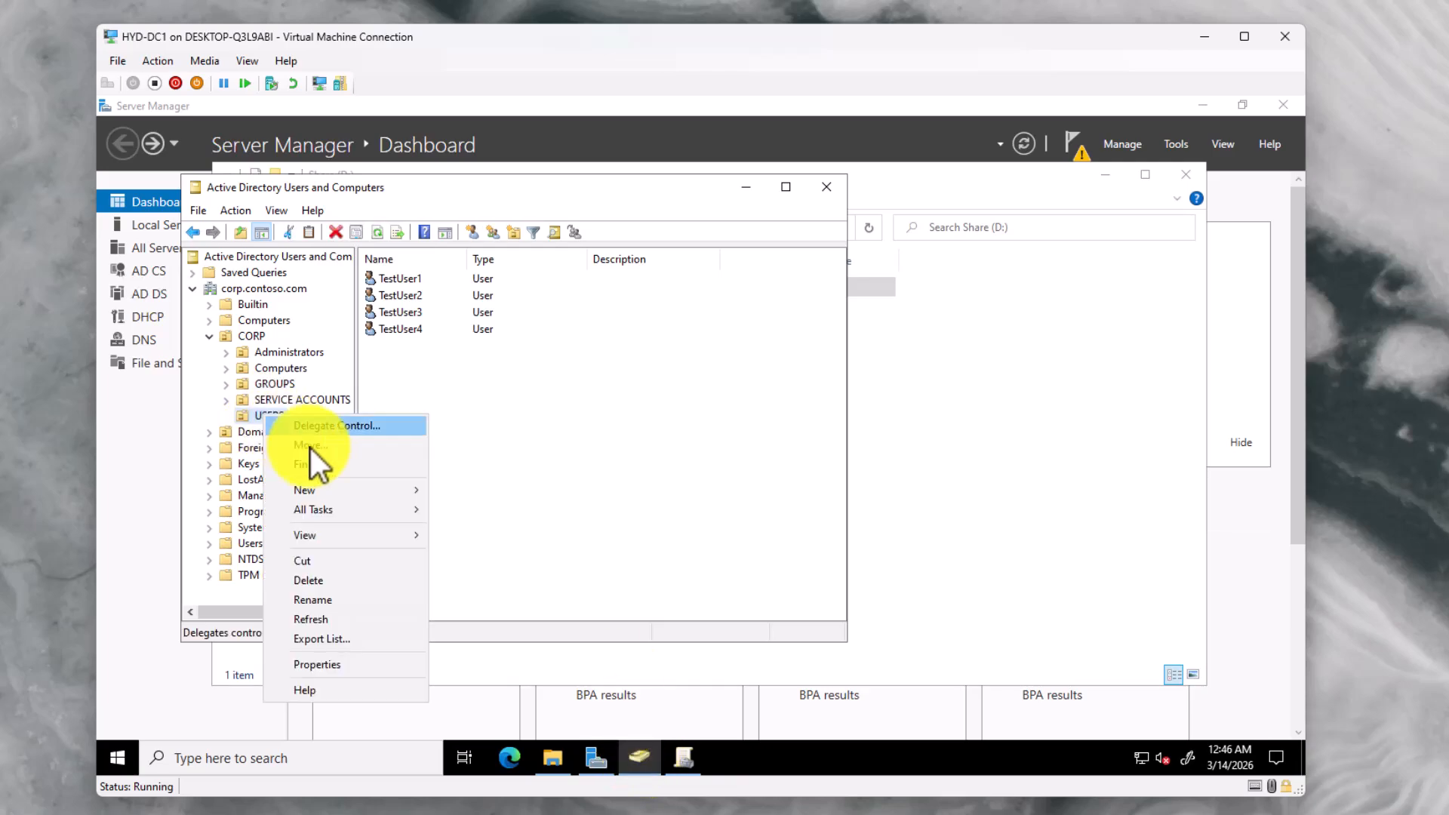
mouse_move(336, 489)
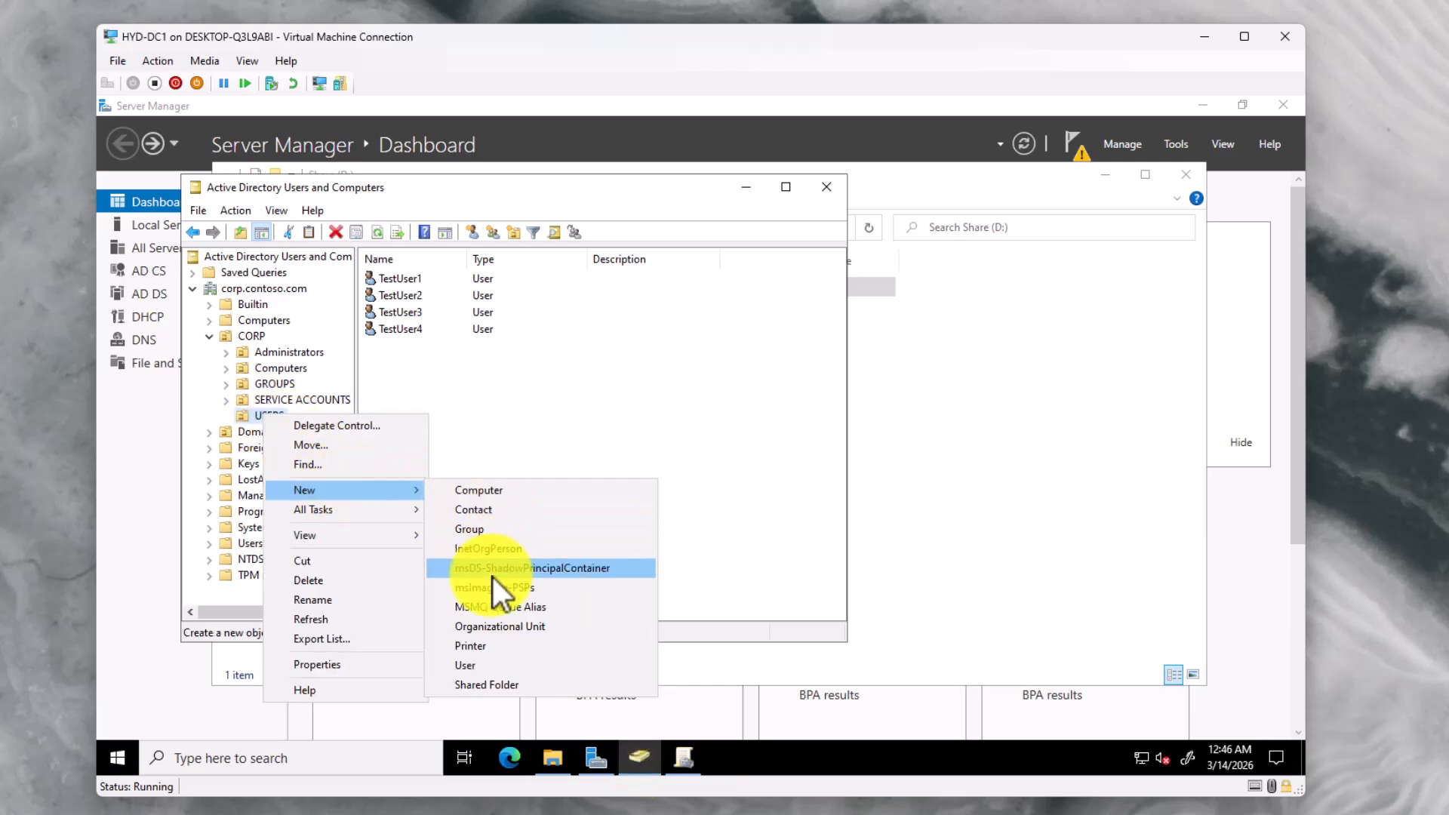
click(501, 625)
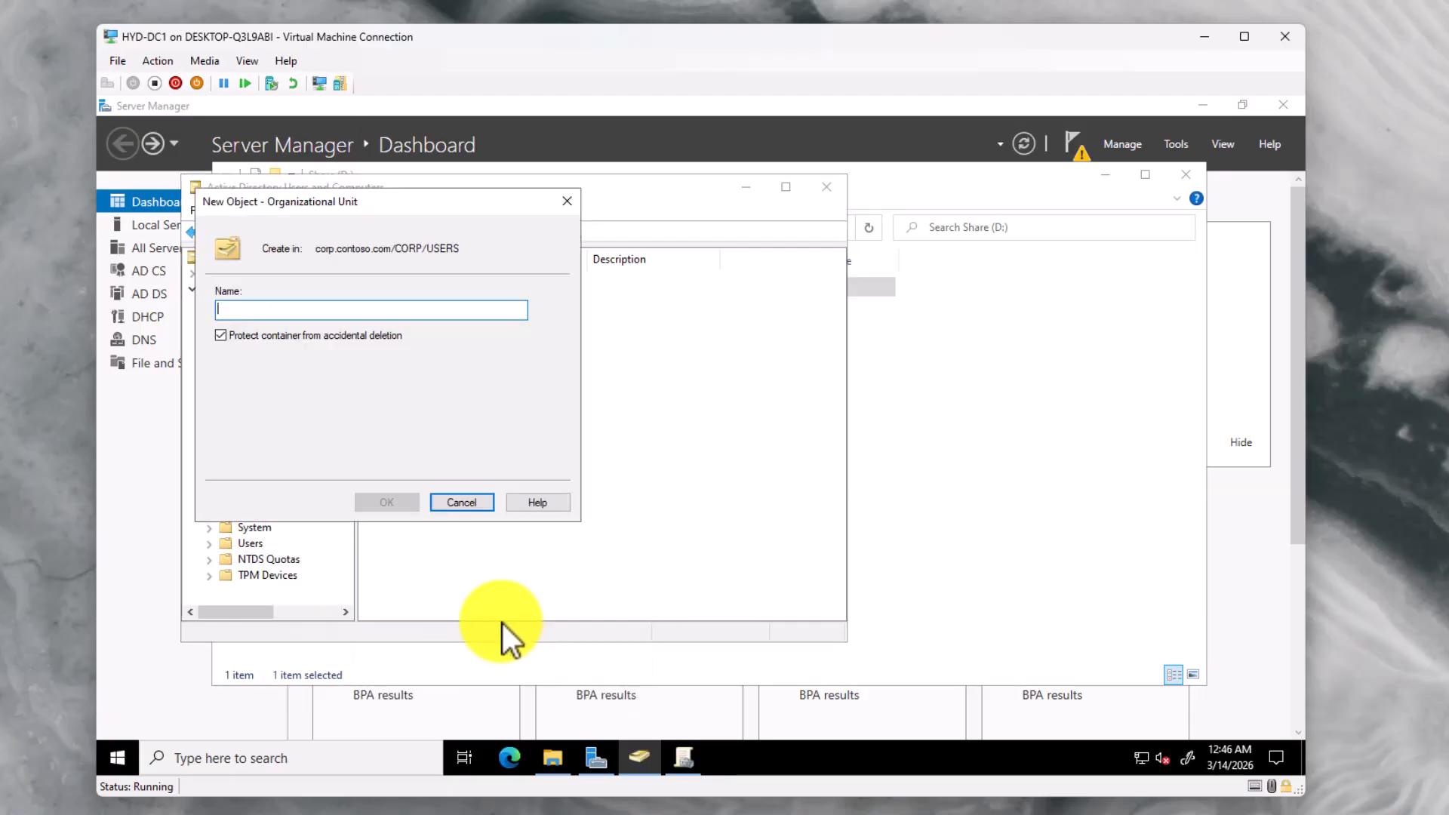
text(Network-Shares)
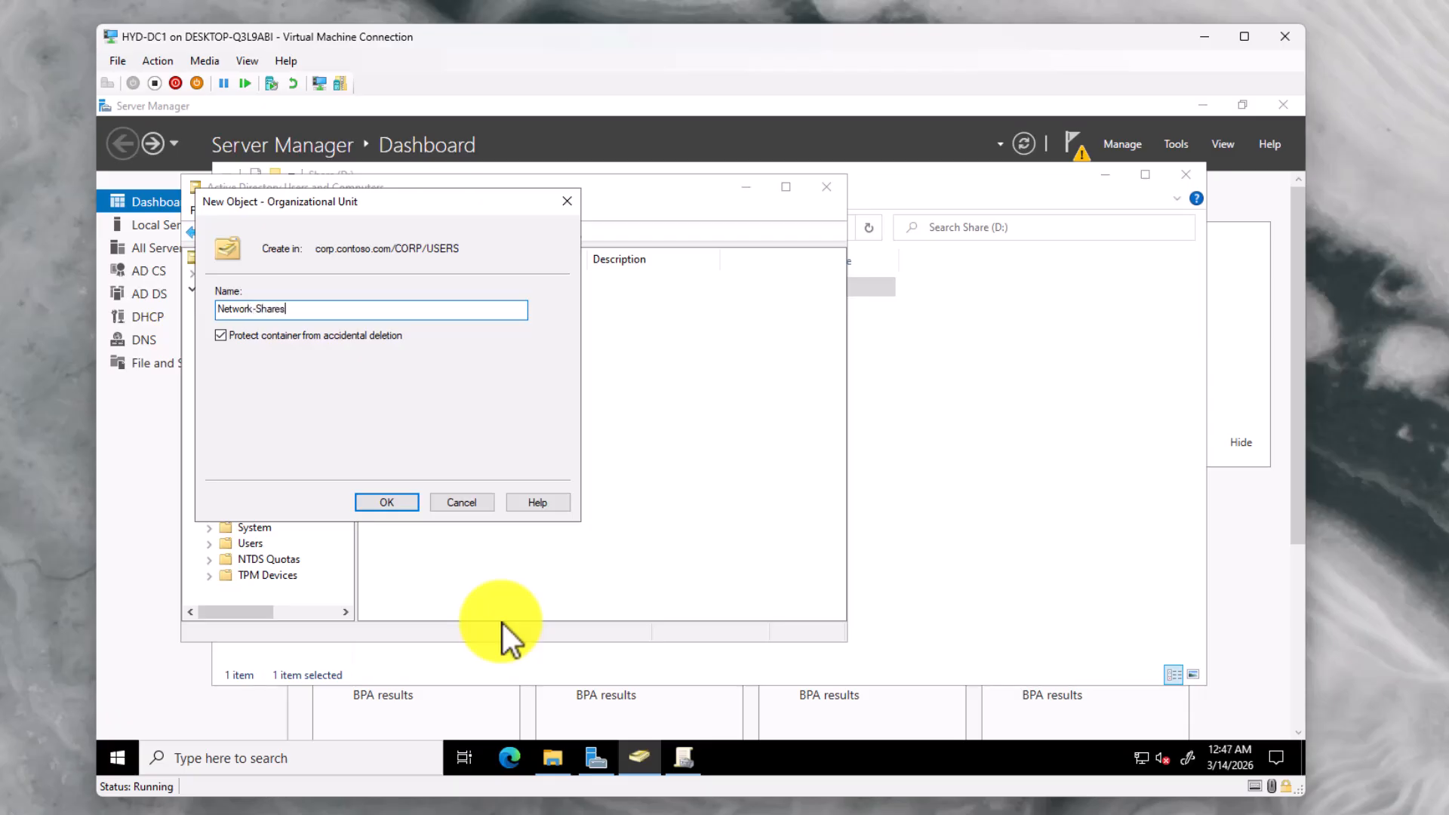
key(BackSpace)
text(_)
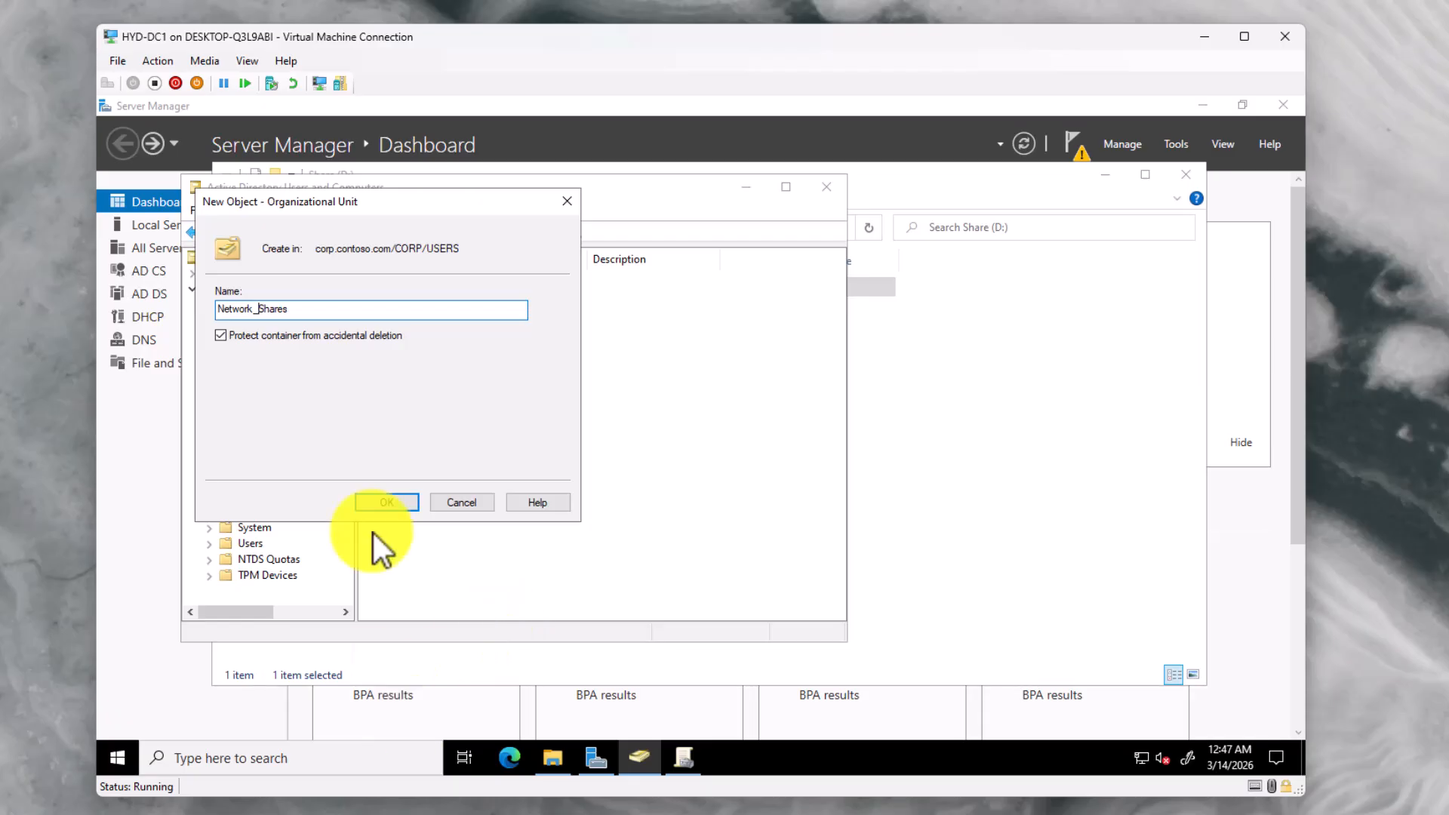
key(Return)
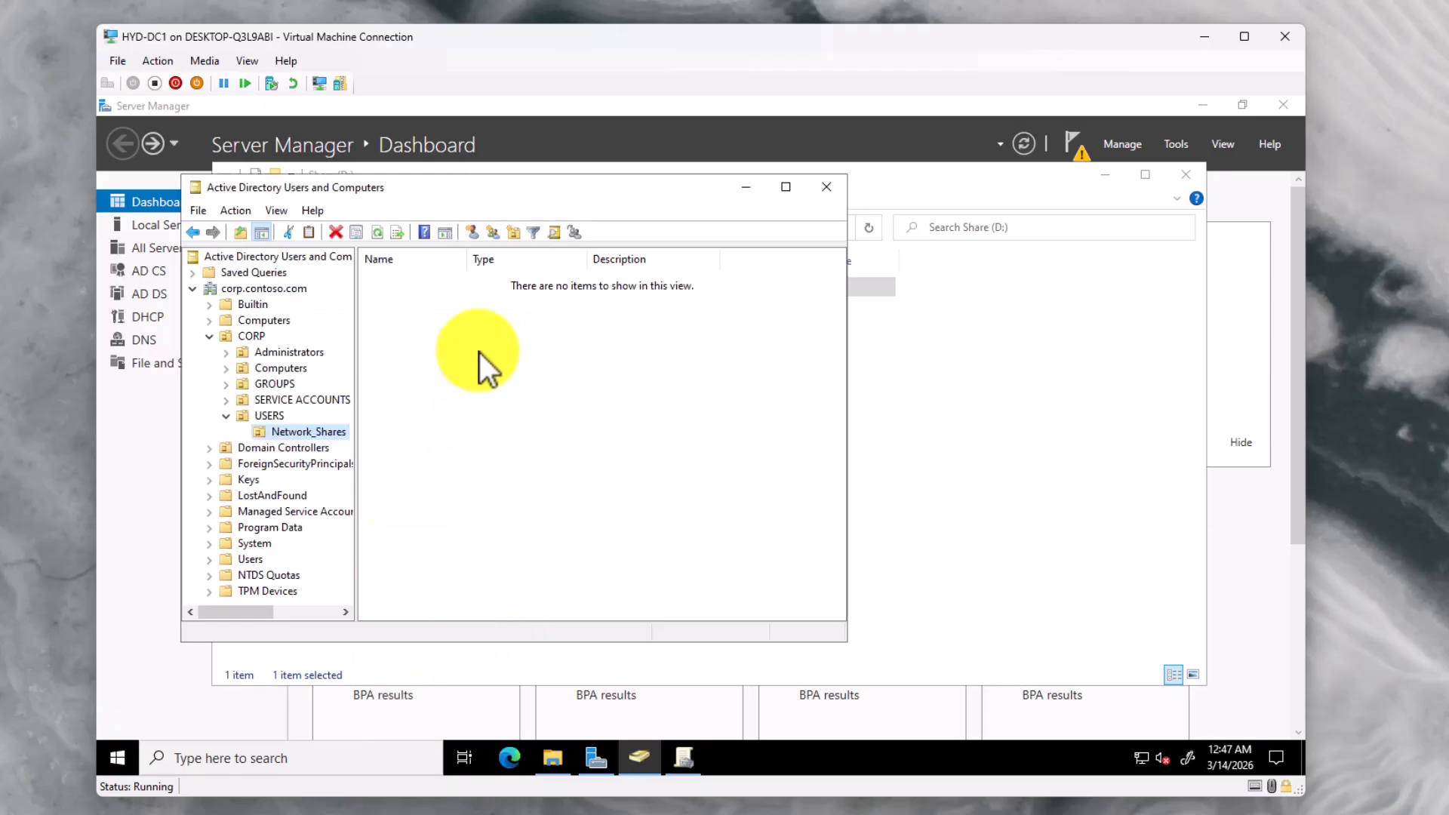
Create the Staff_Share global security group in Network_Shares
click(480, 330)
right_click(482, 329)
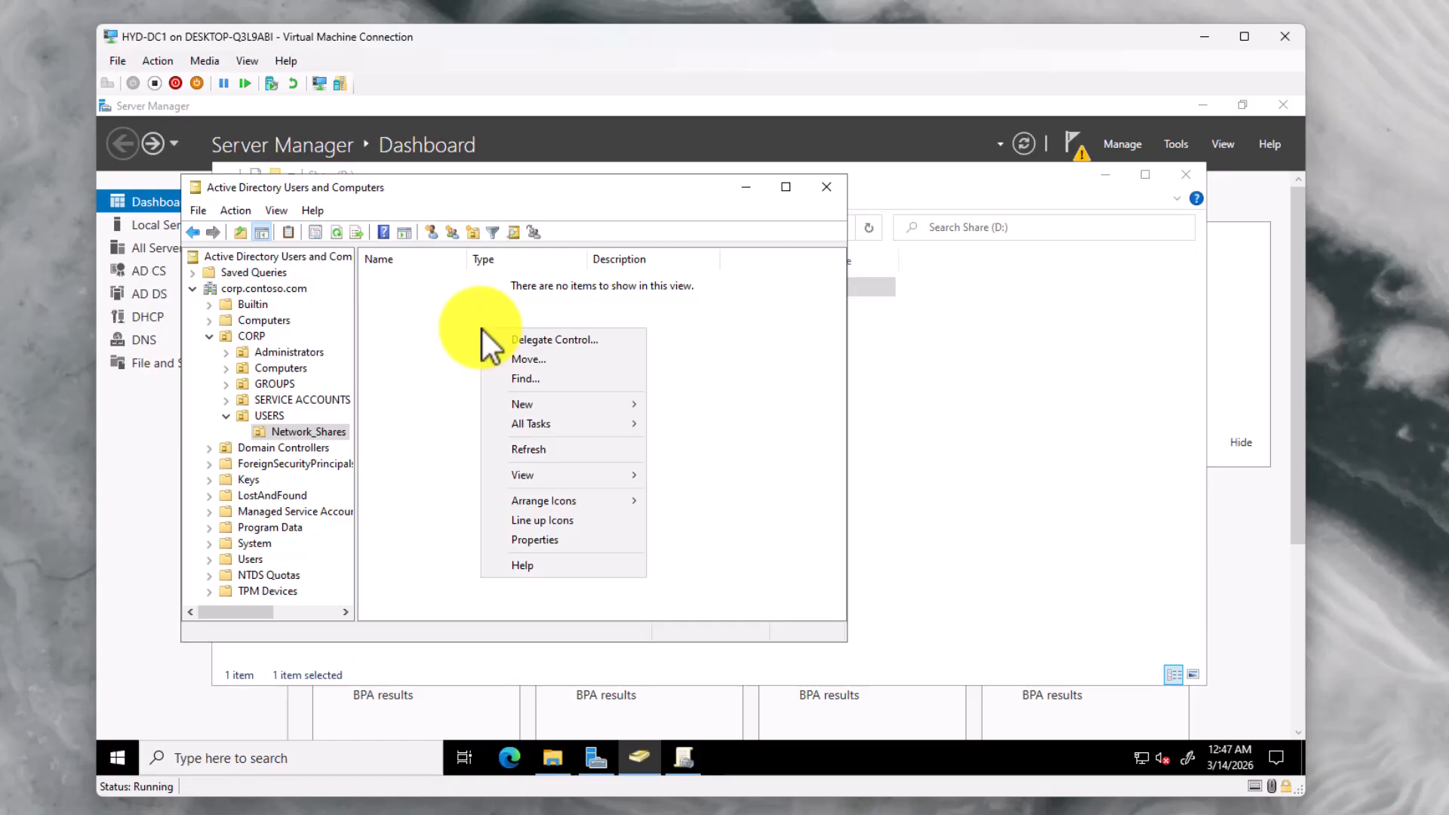
mouse_move(525, 404)
click(700, 449)
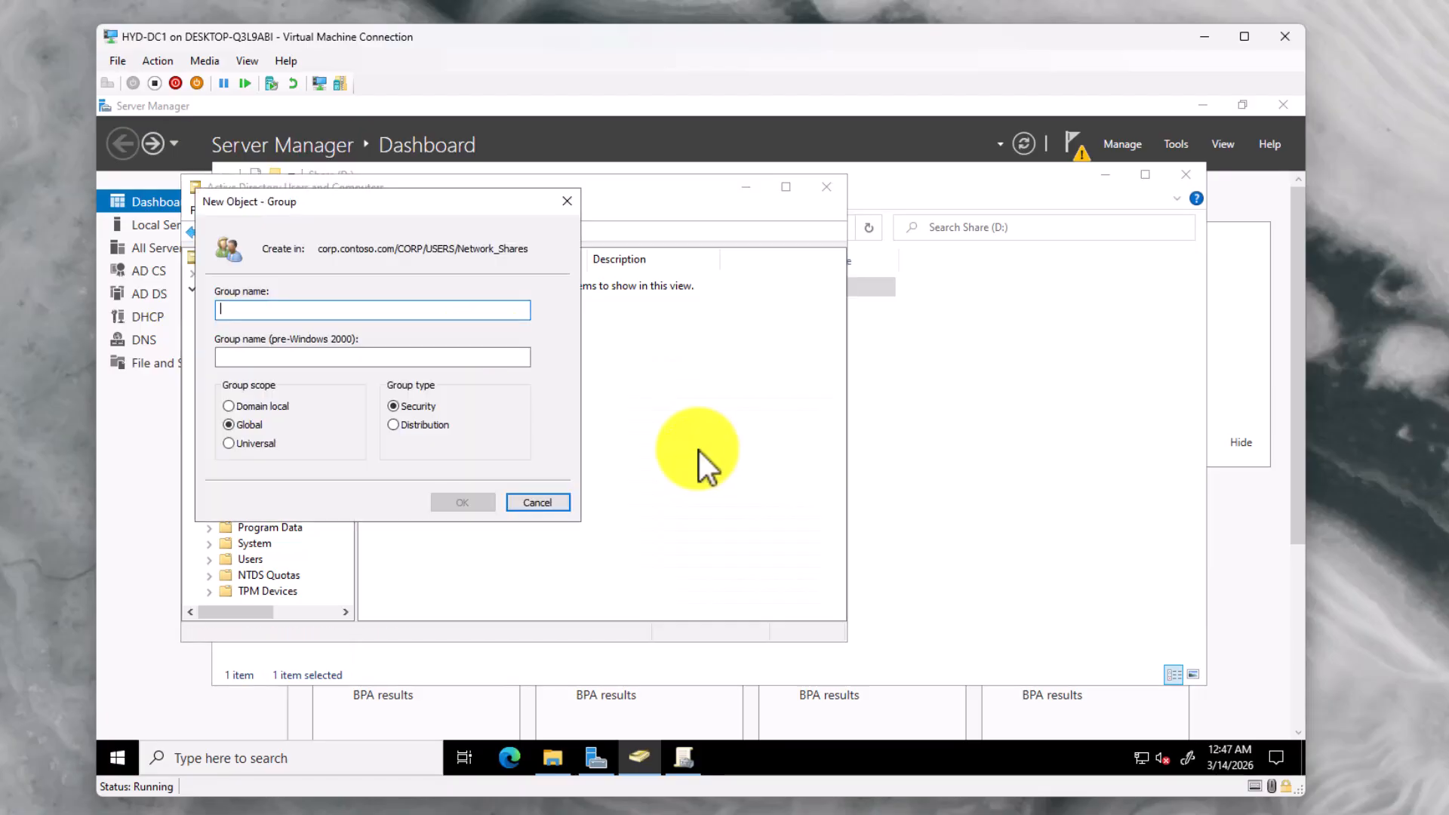
text(S)
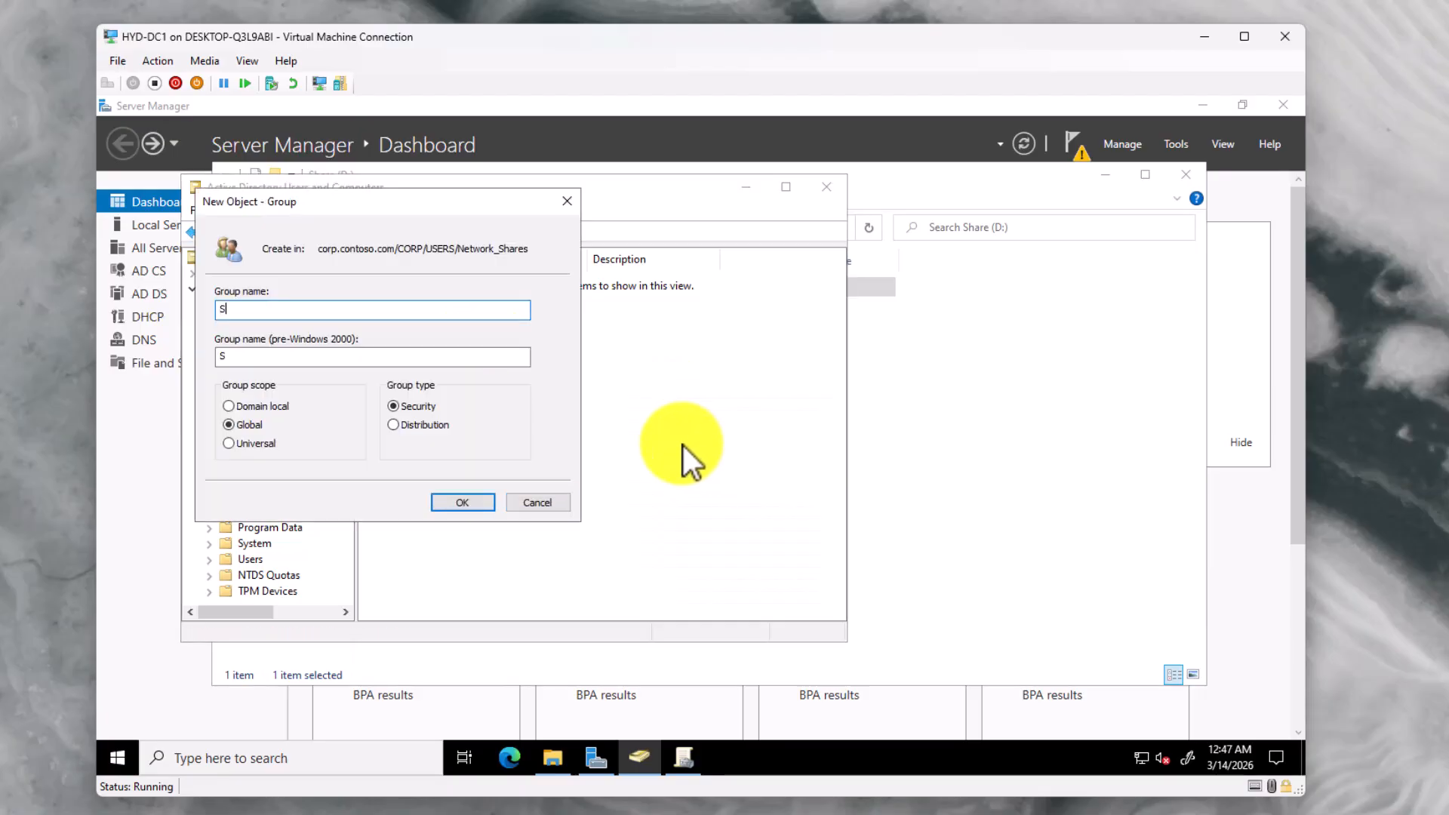
text(taff_Share)
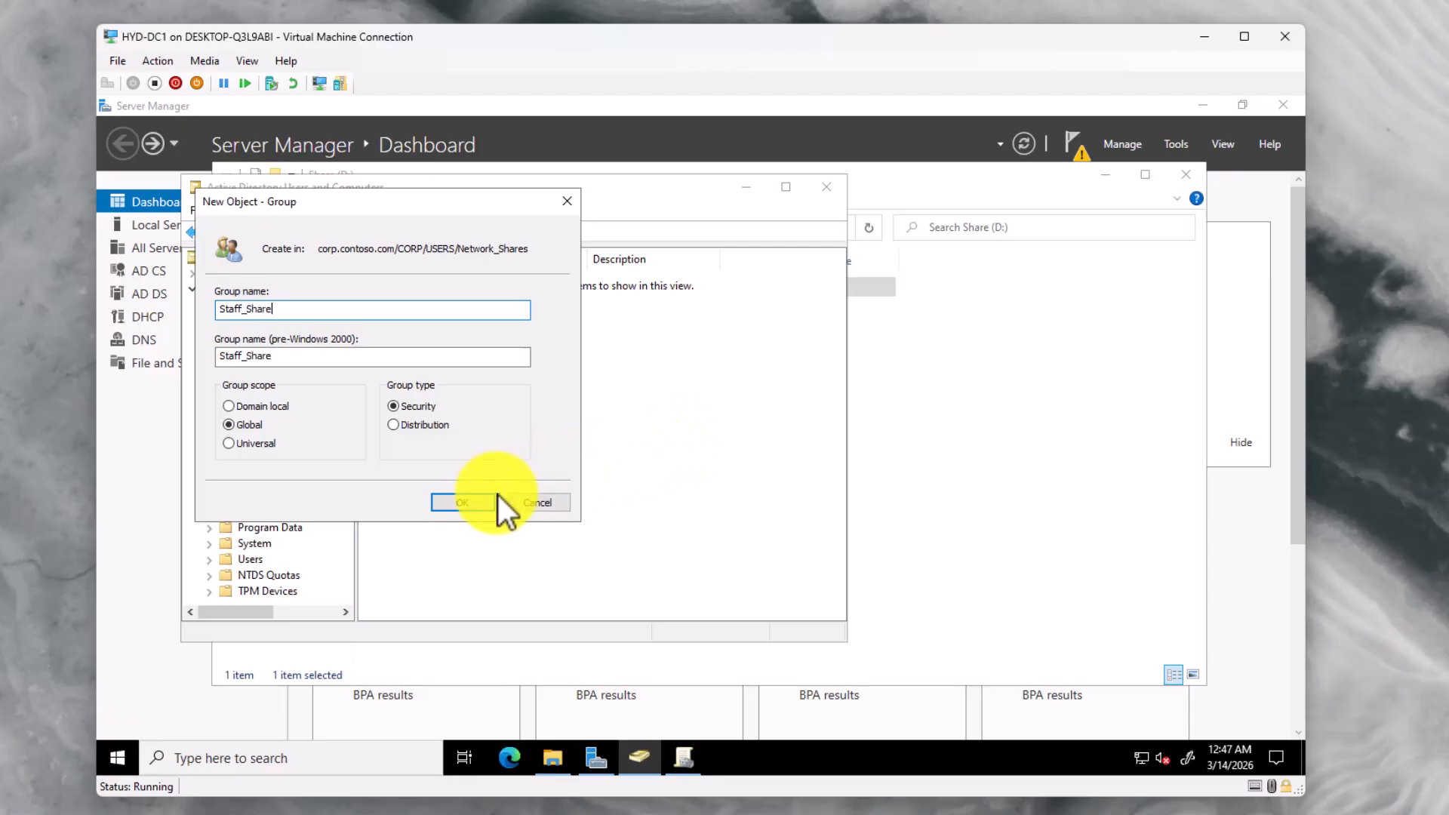
click(478, 504)
Create a second group named Student_Share in Network_Shares
right_click(470, 411)
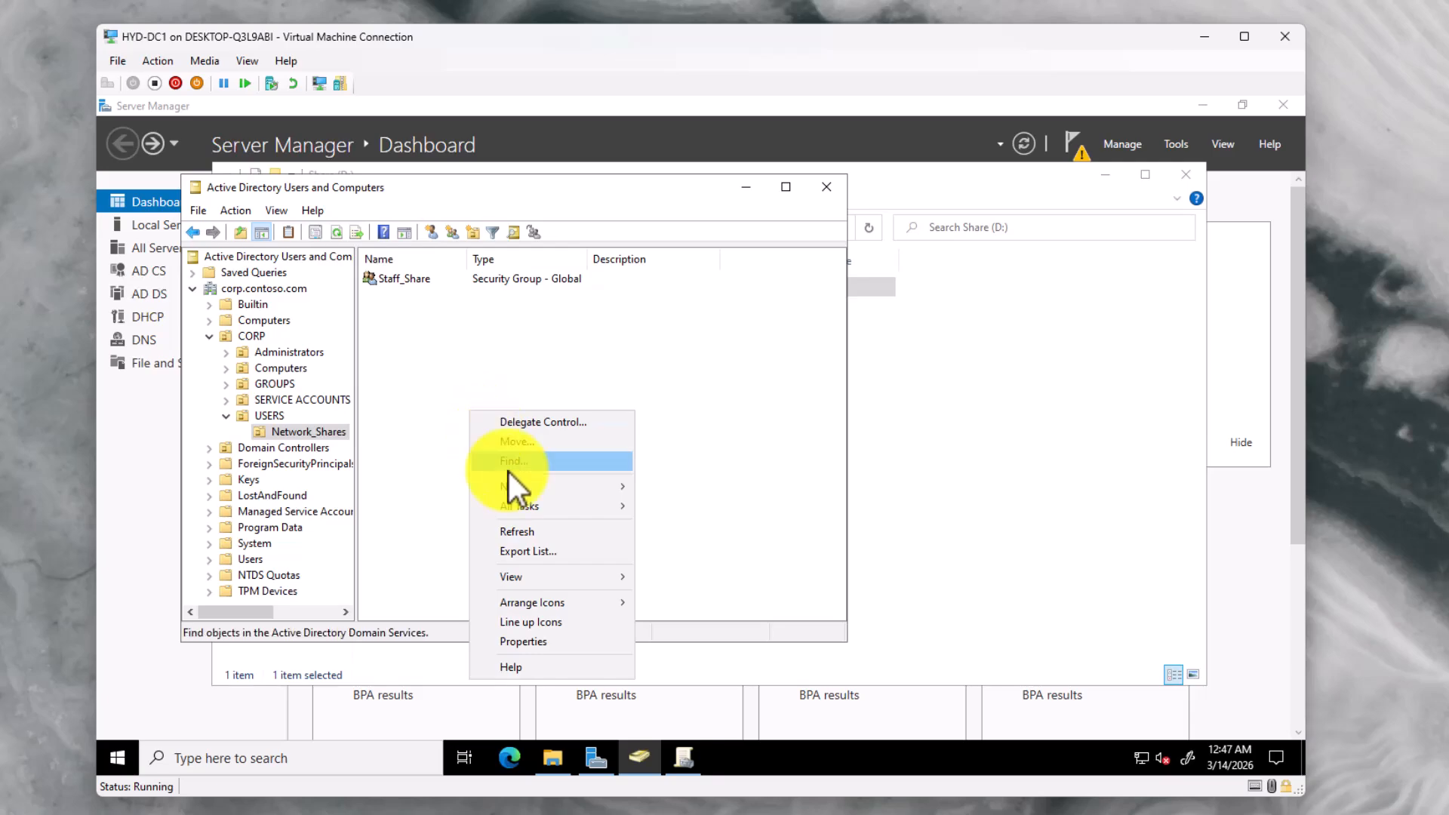
mouse_move(536, 487)
click(666, 524)
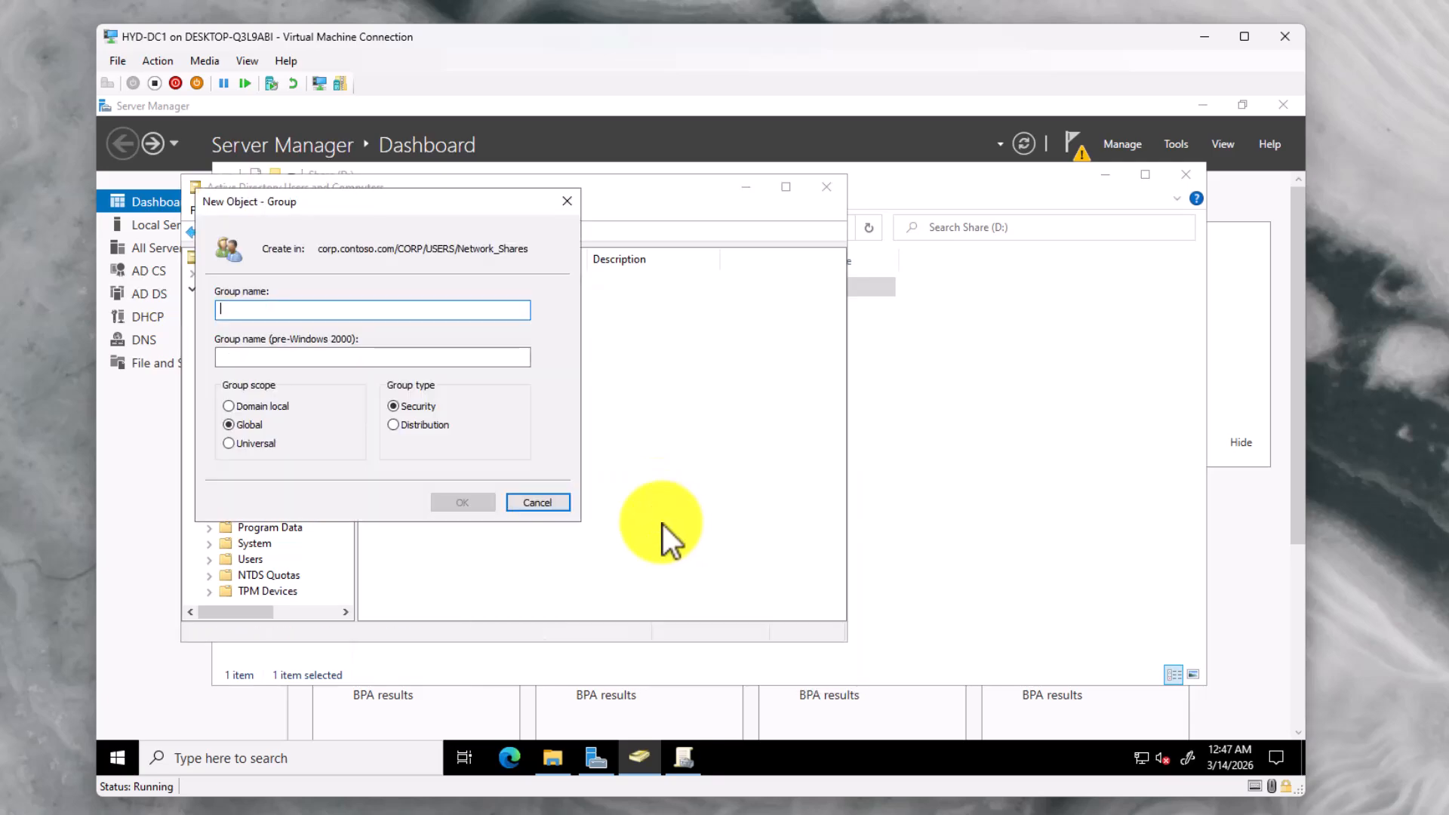
text(Student_Share)
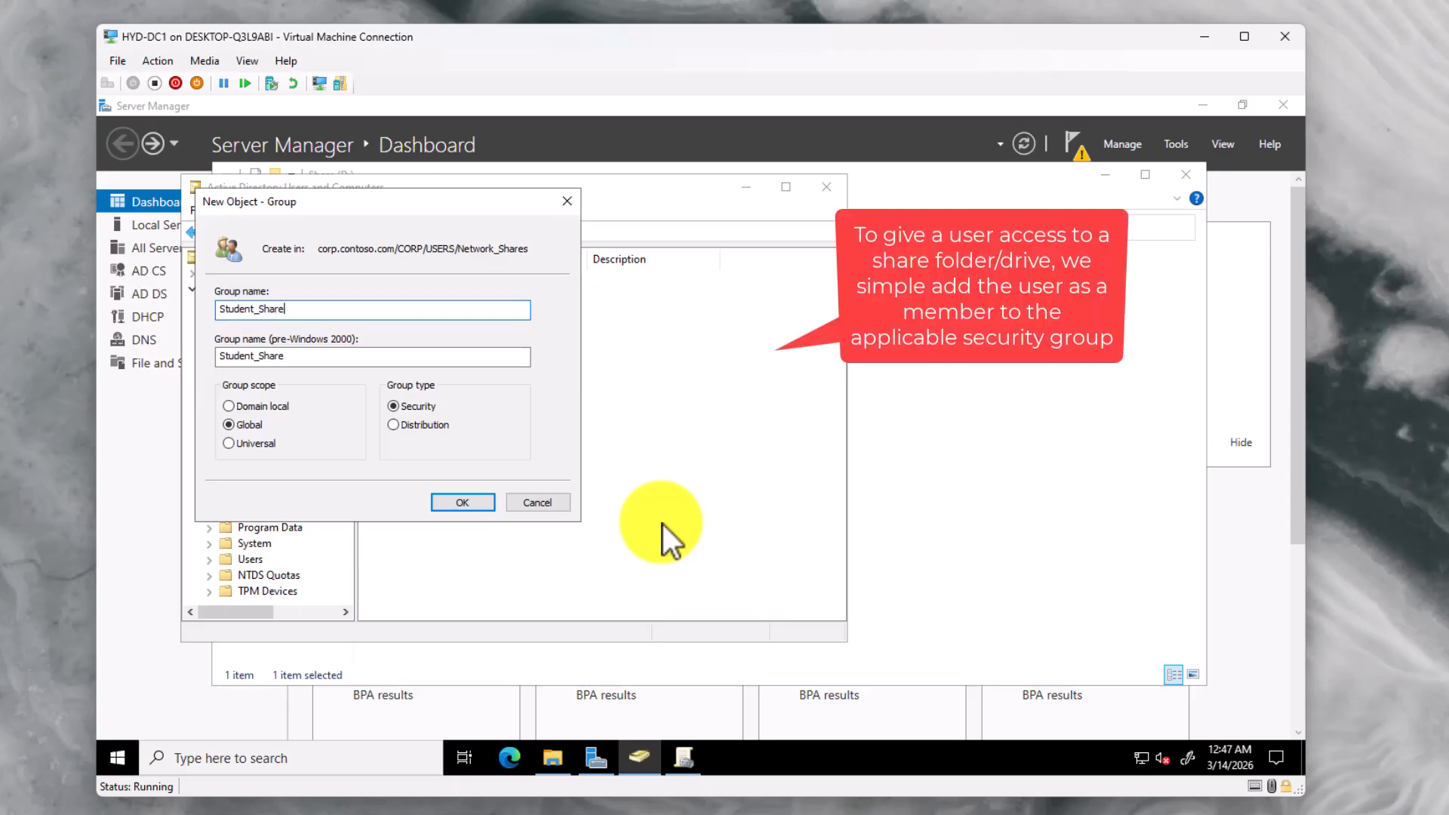
key(Return)
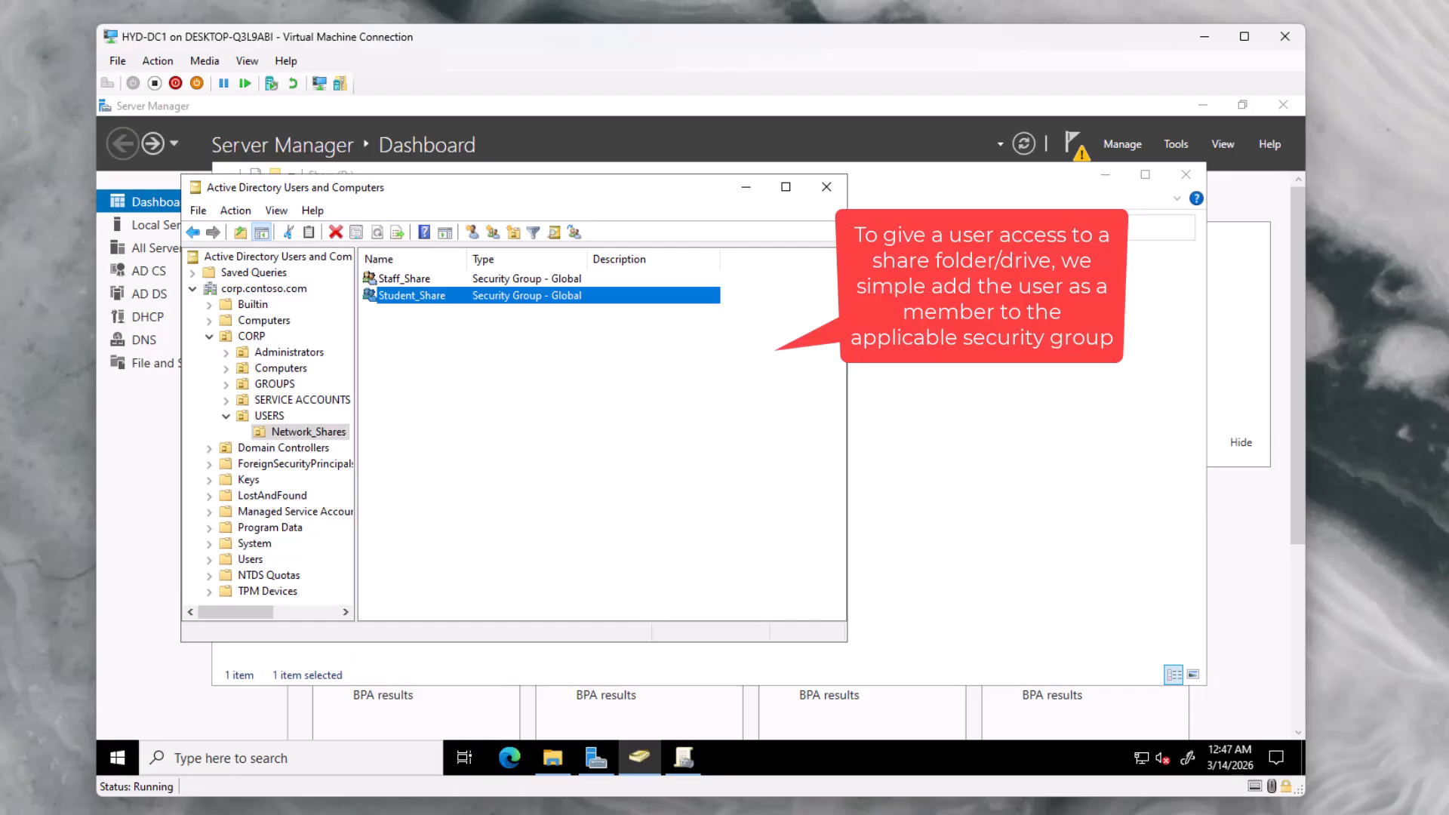
Add the first test user as a member of Staff_Share and save
right_click(429, 279)
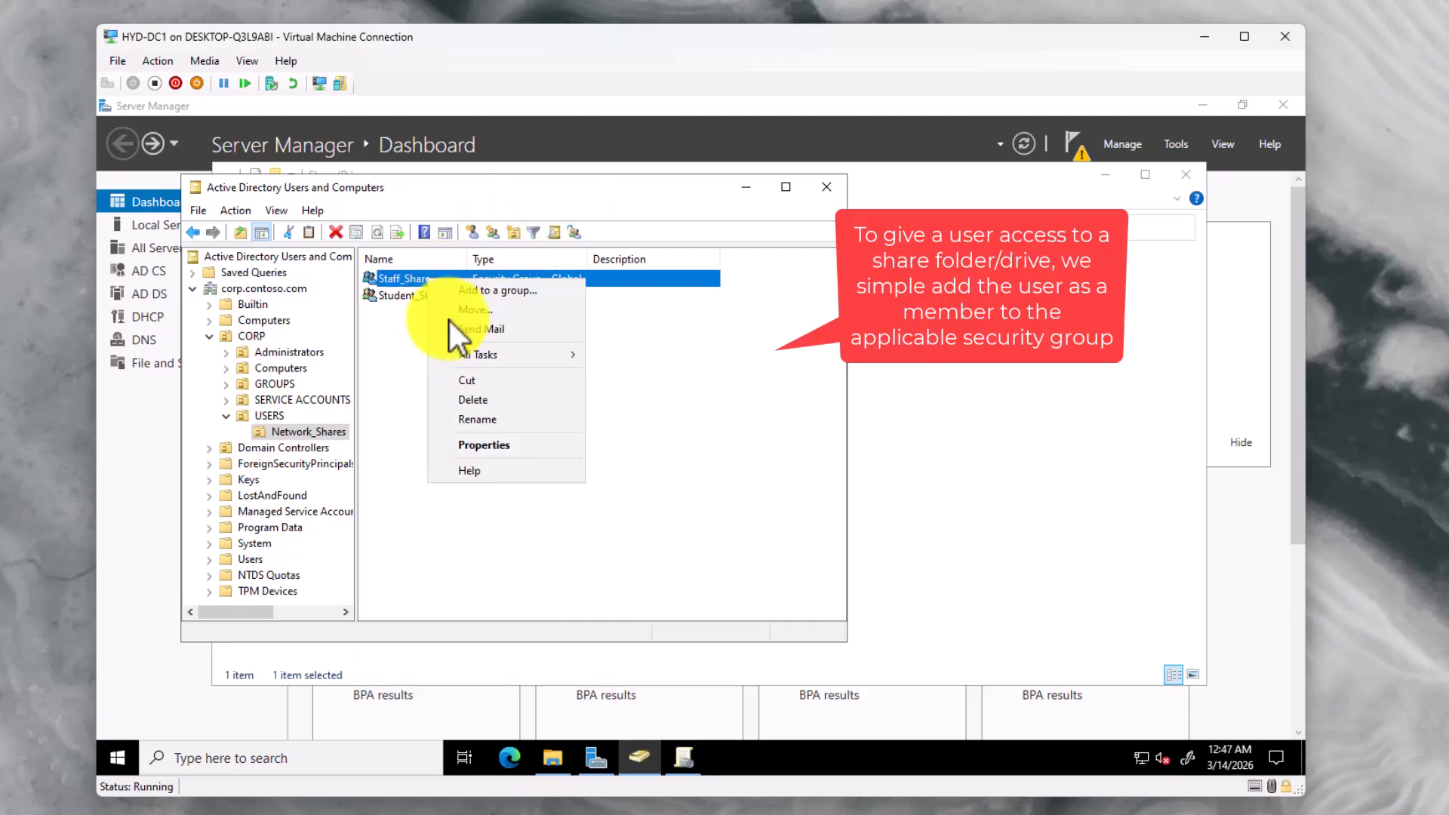
click(499, 445)
click(469, 265)
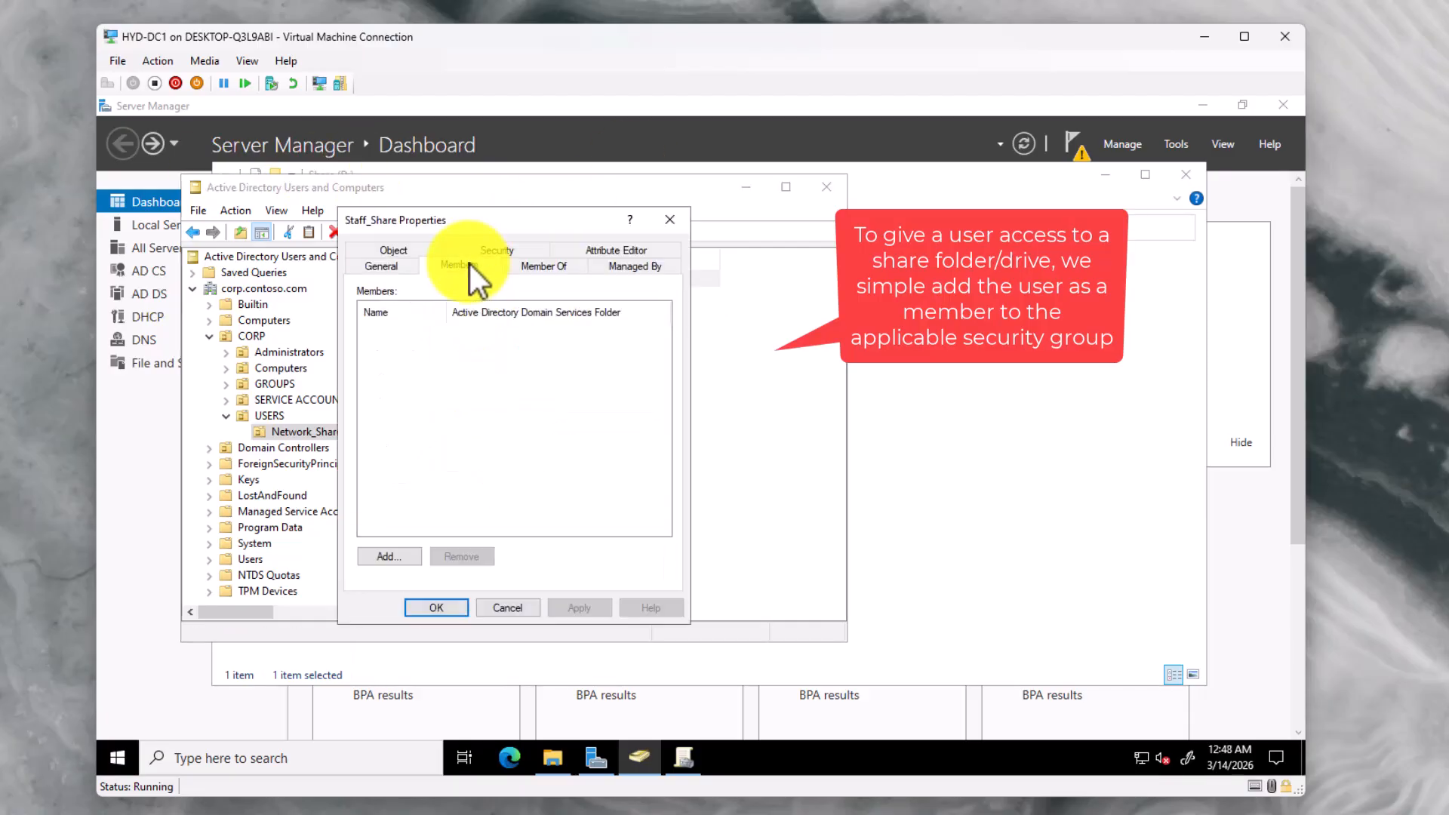
click(390, 557)
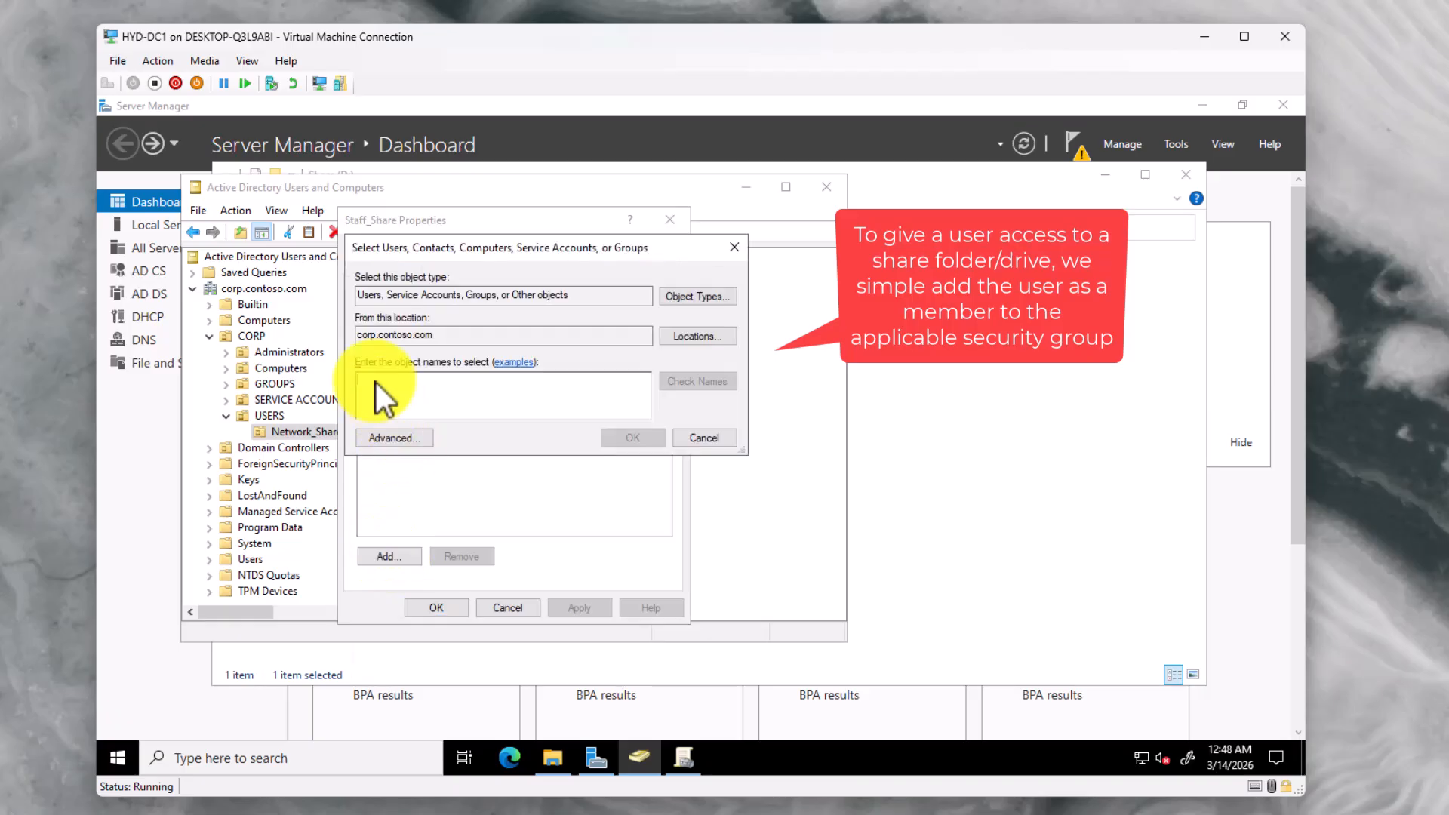
text(TestUser1)
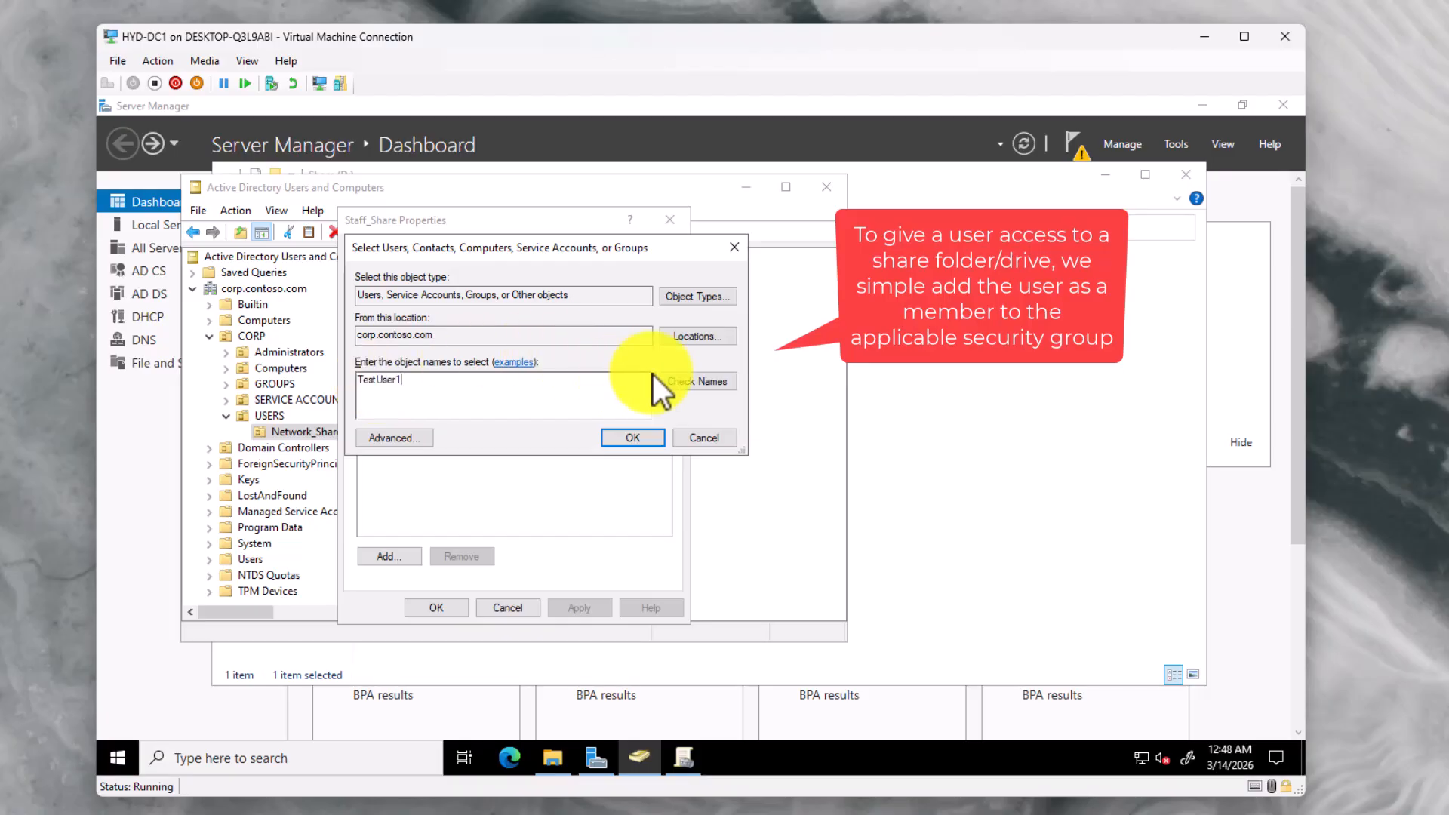
click(683, 383)
click(627, 440)
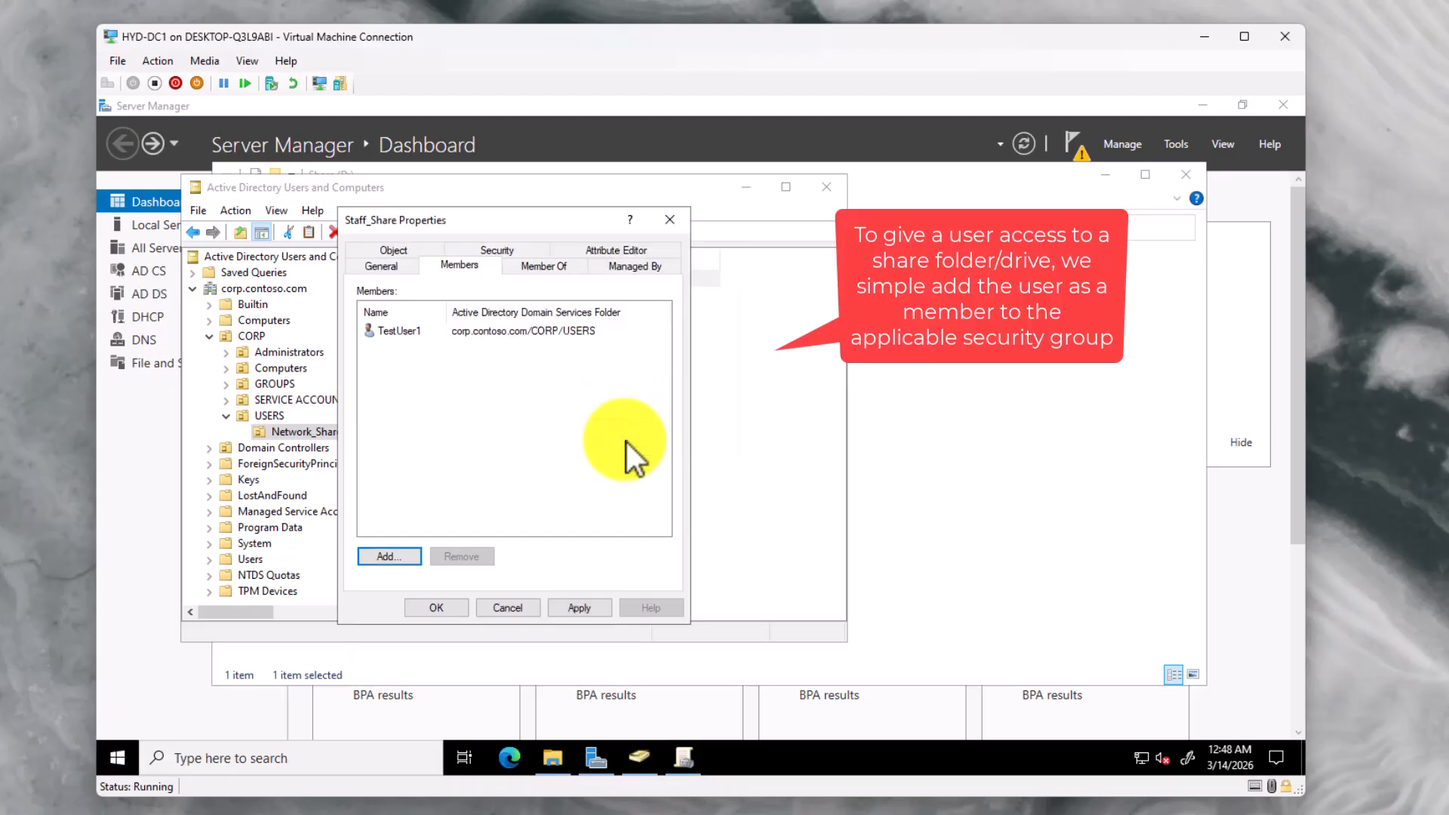
click(561, 605)
click(438, 607)
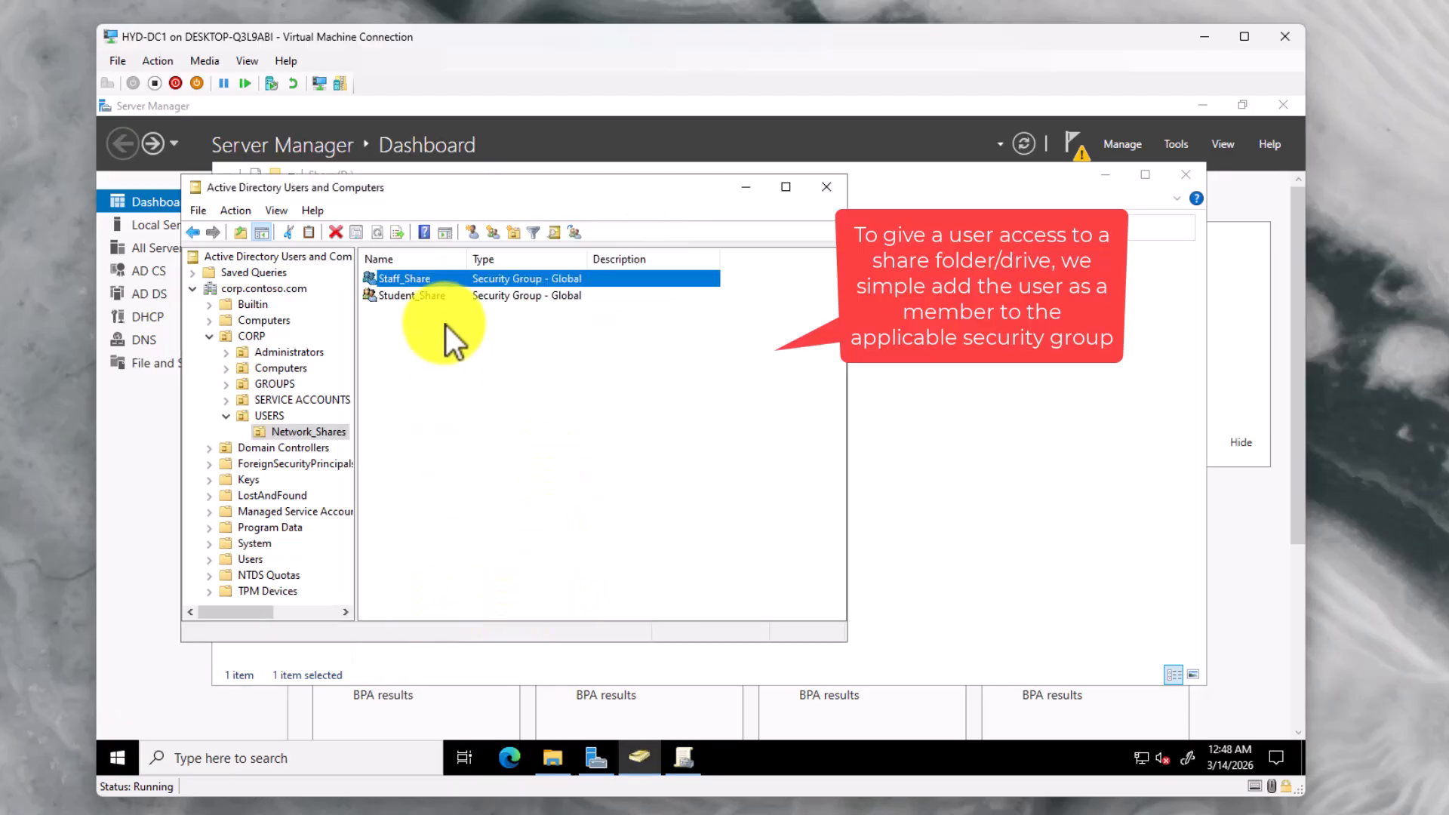
Add the second test user as a member of Student_Share and save
click(440, 296)
right_click(440, 295)
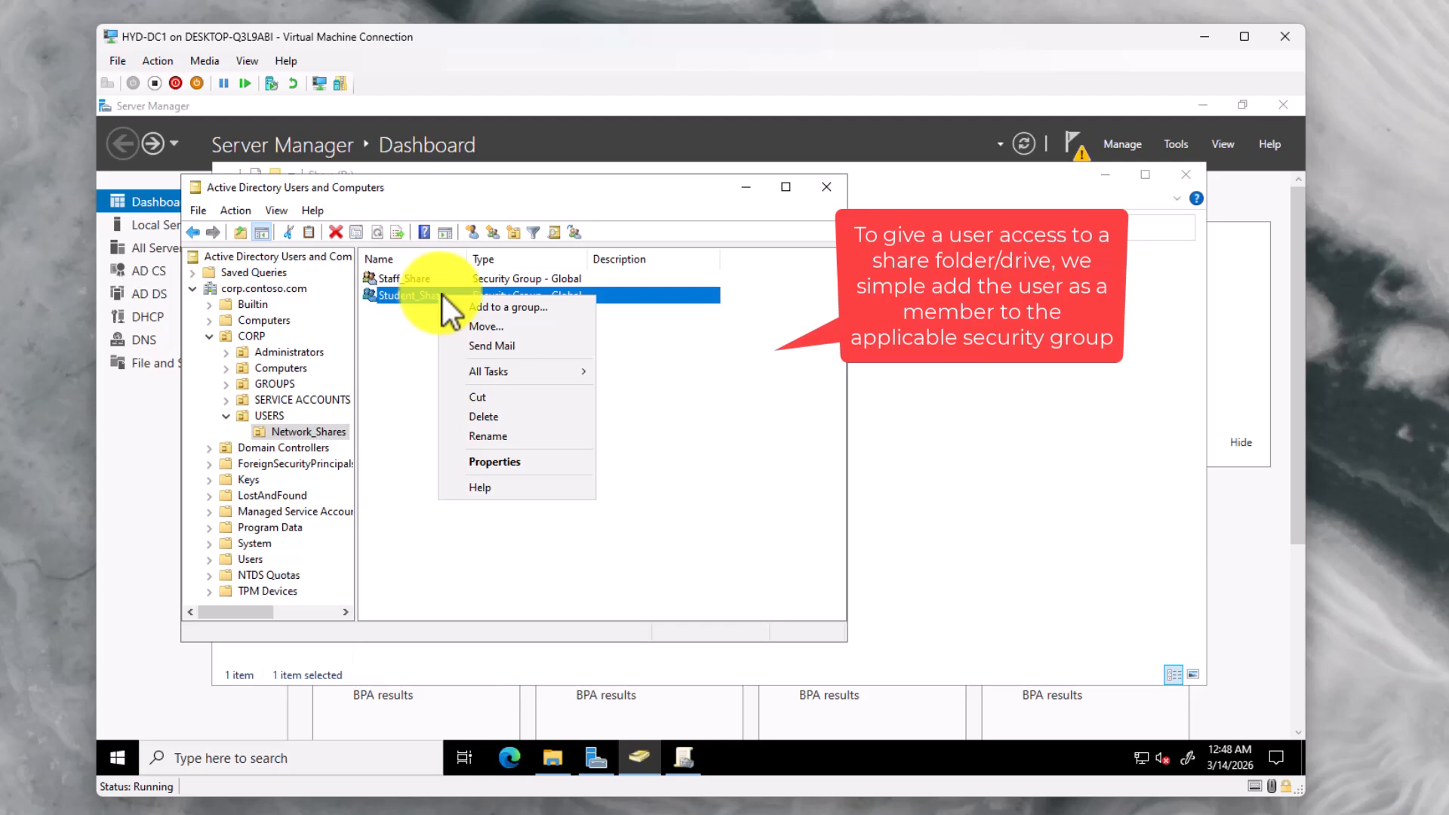
click(497, 458)
click(465, 266)
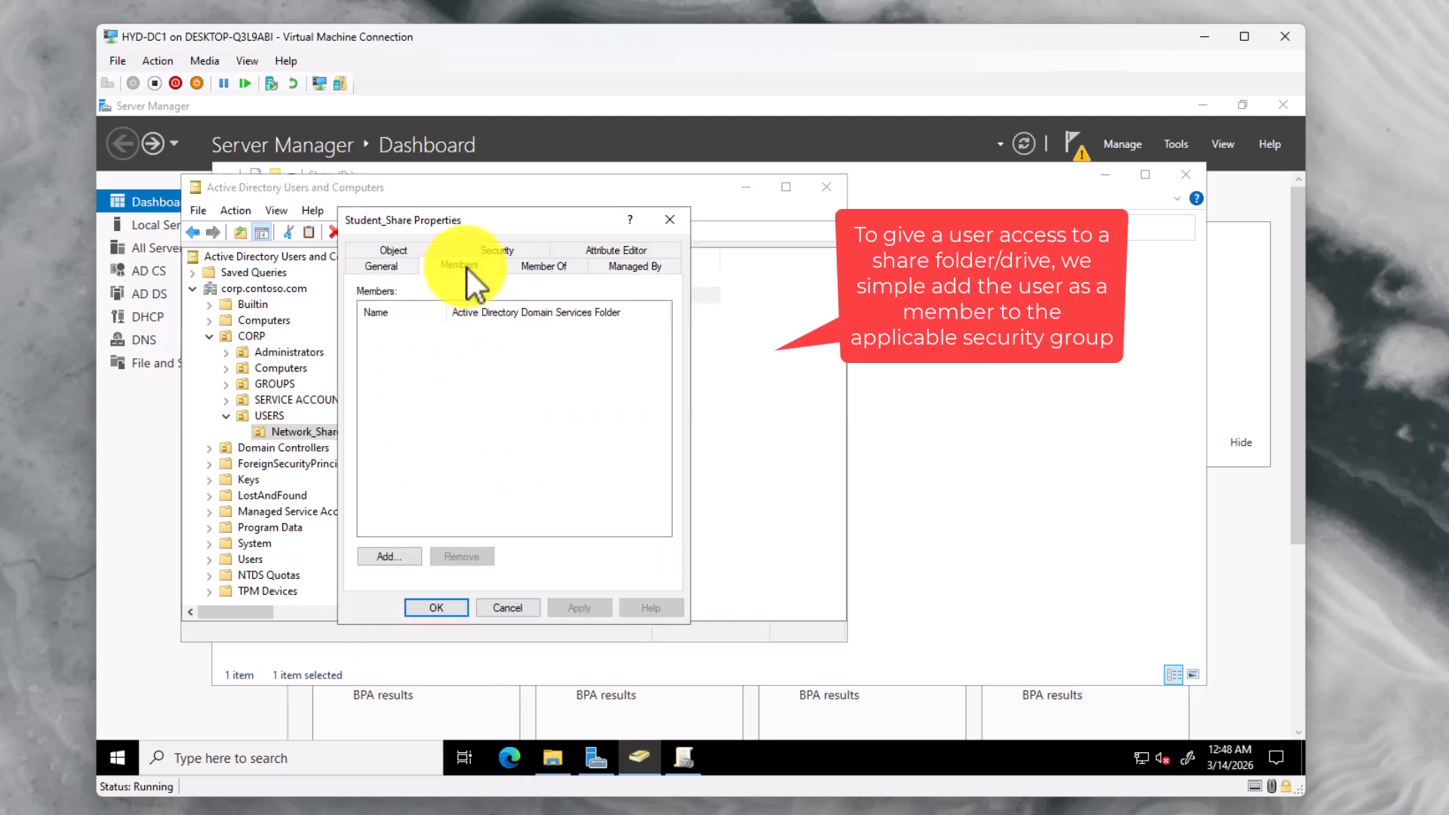
click(387, 556)
text(TestUser2)
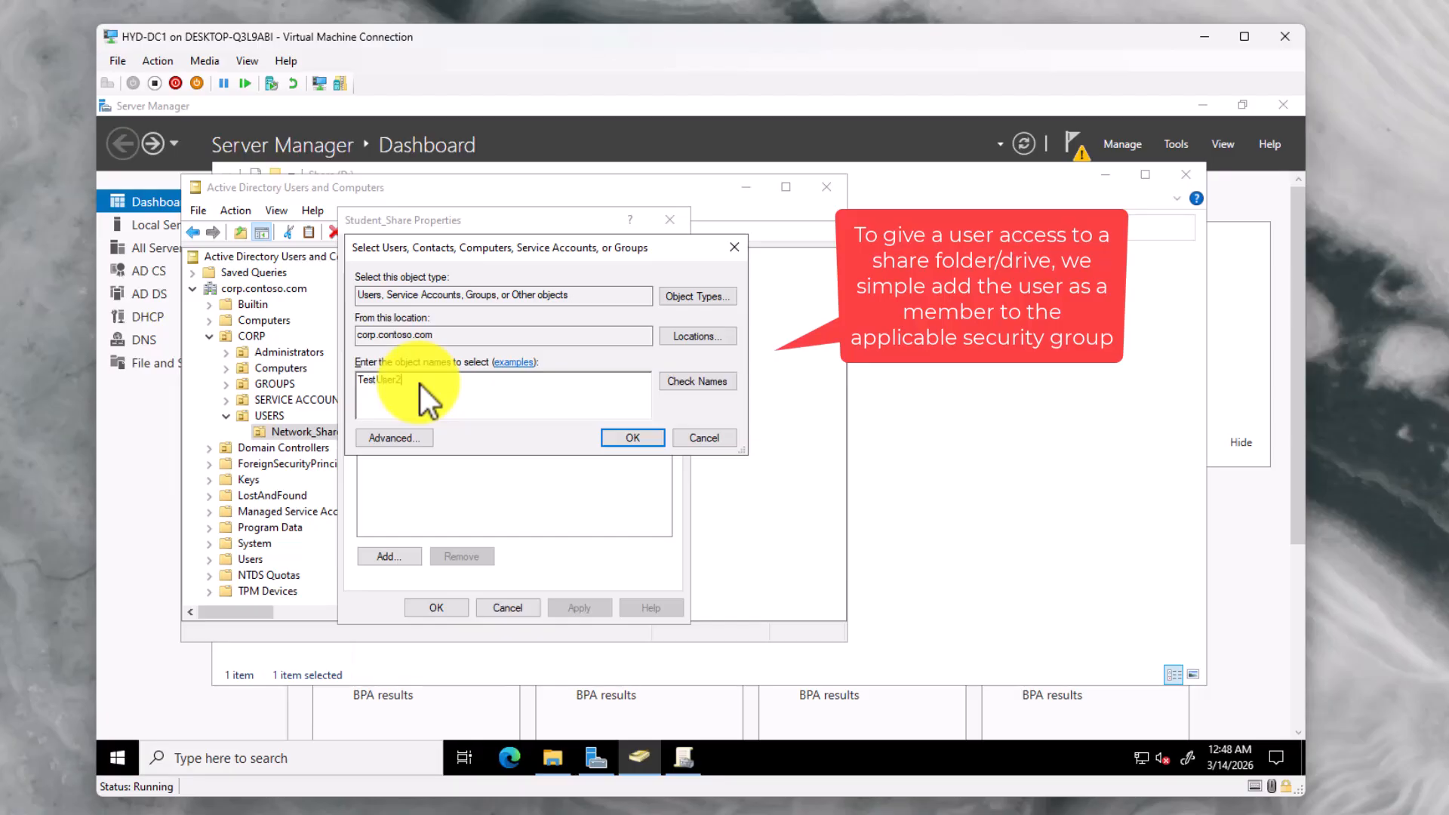
click(697, 383)
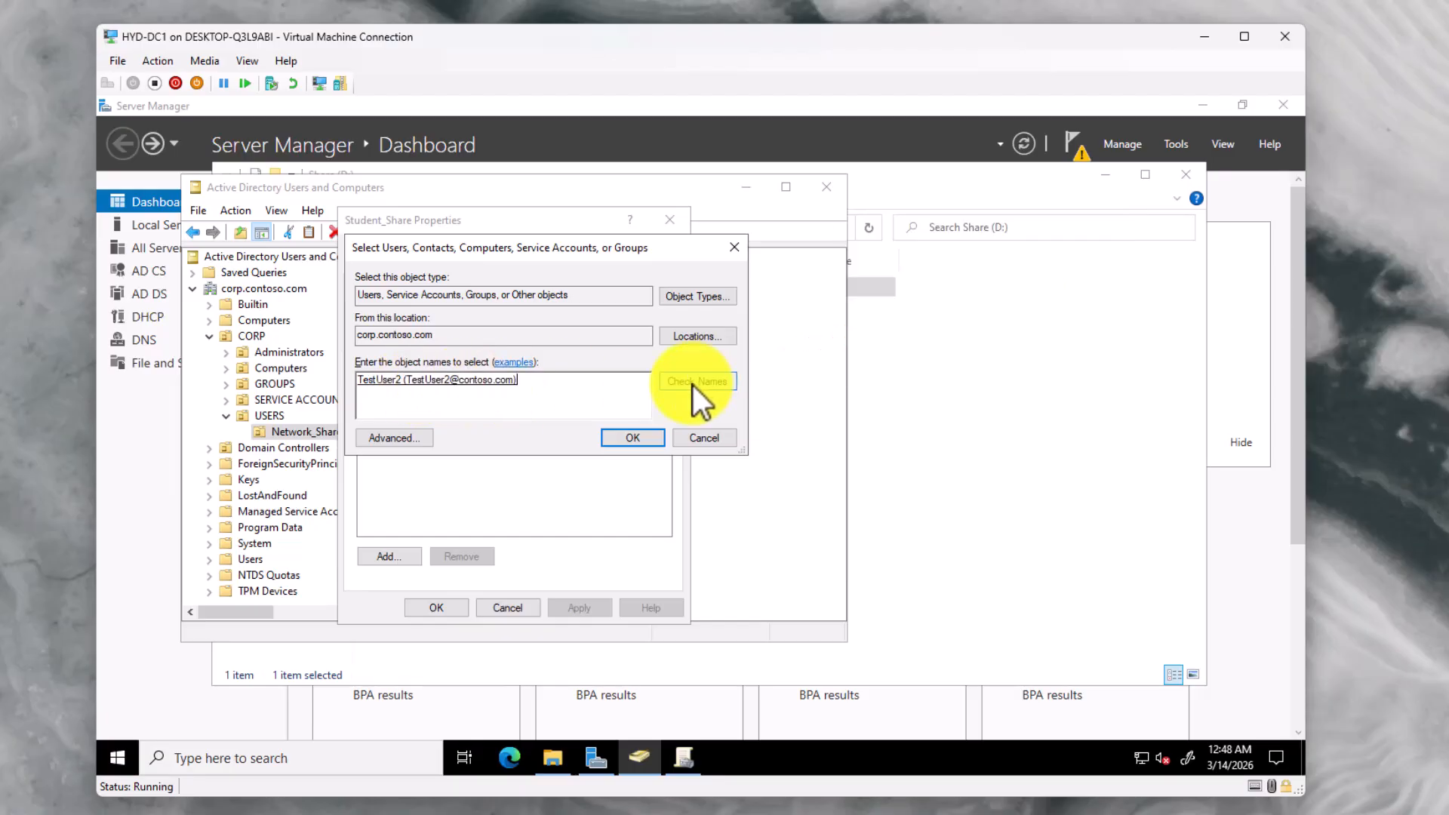
click(632, 438)
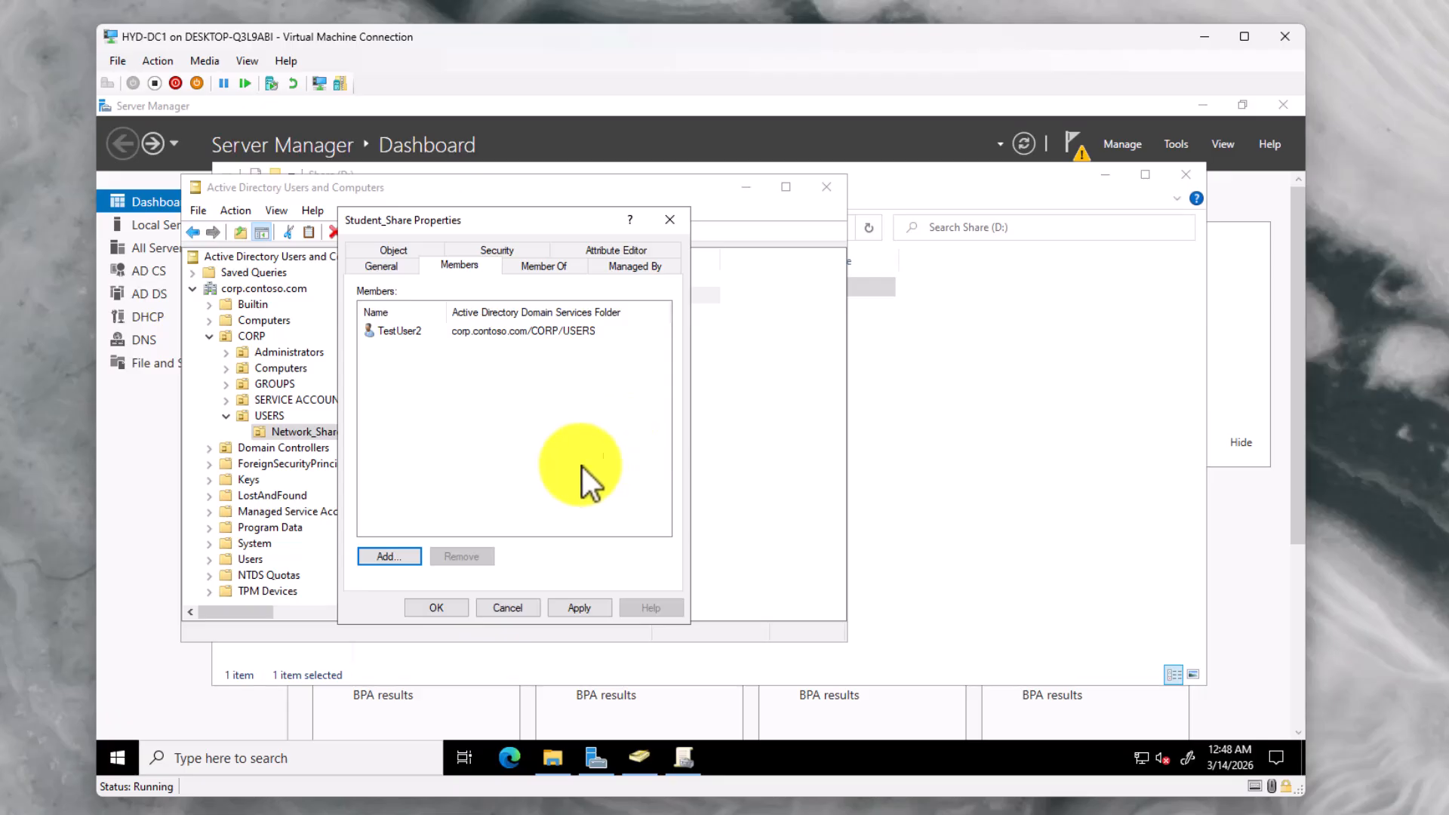
click(586, 612)
click(448, 610)
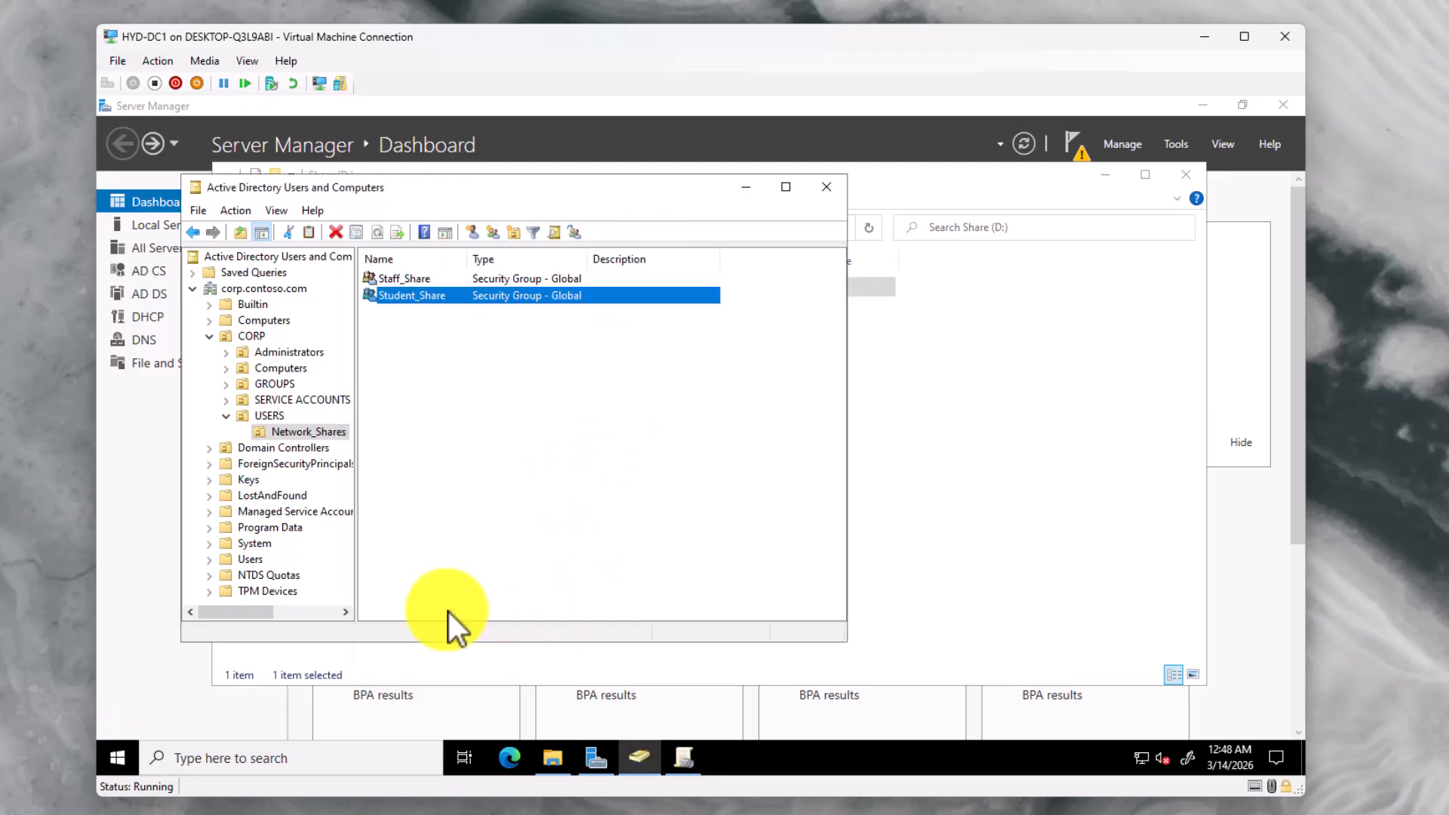
click(511, 523)
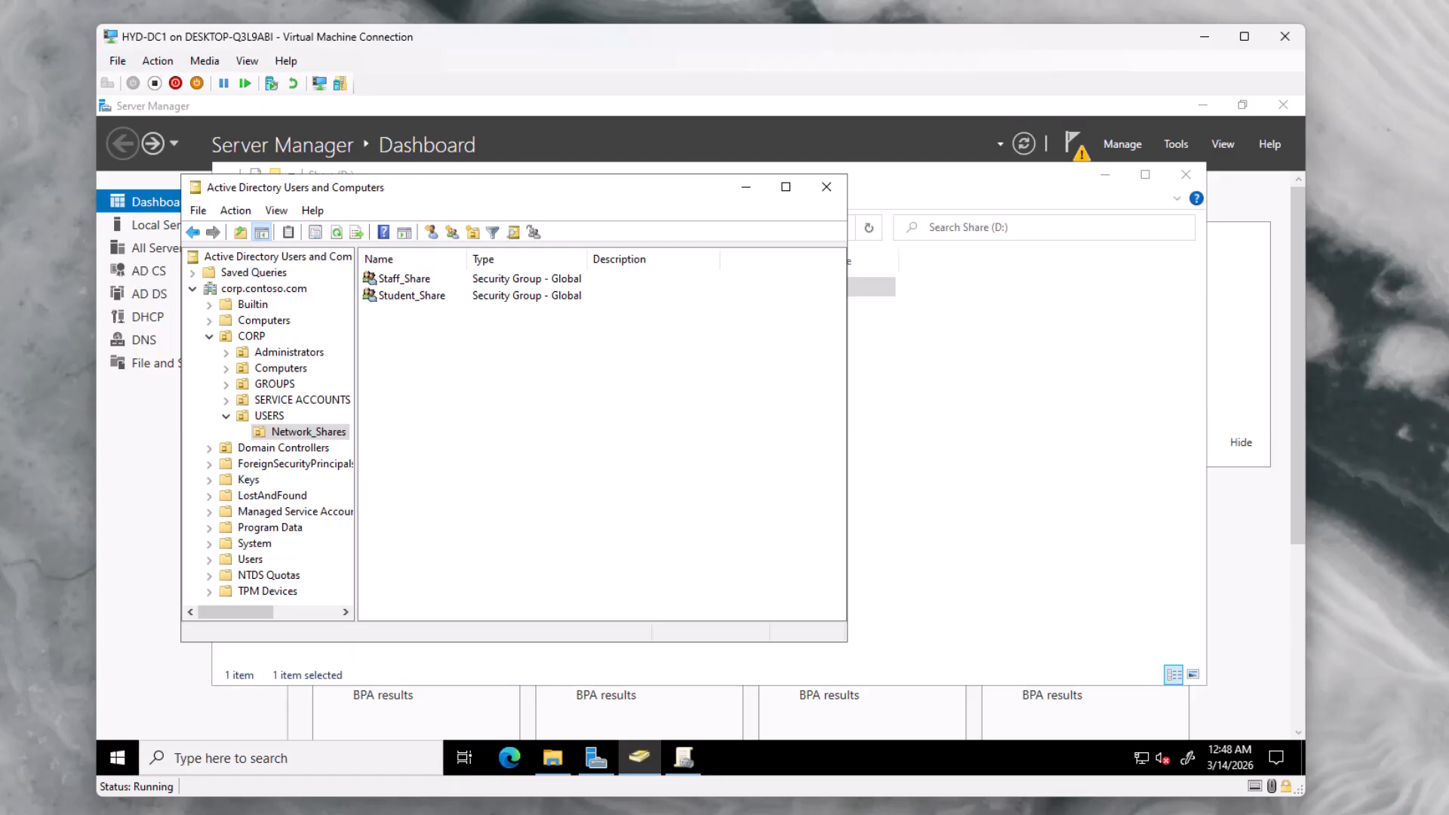
Check that TestUser1's Member Of list includes Staff_Share
click(268, 416)
click(413, 297)
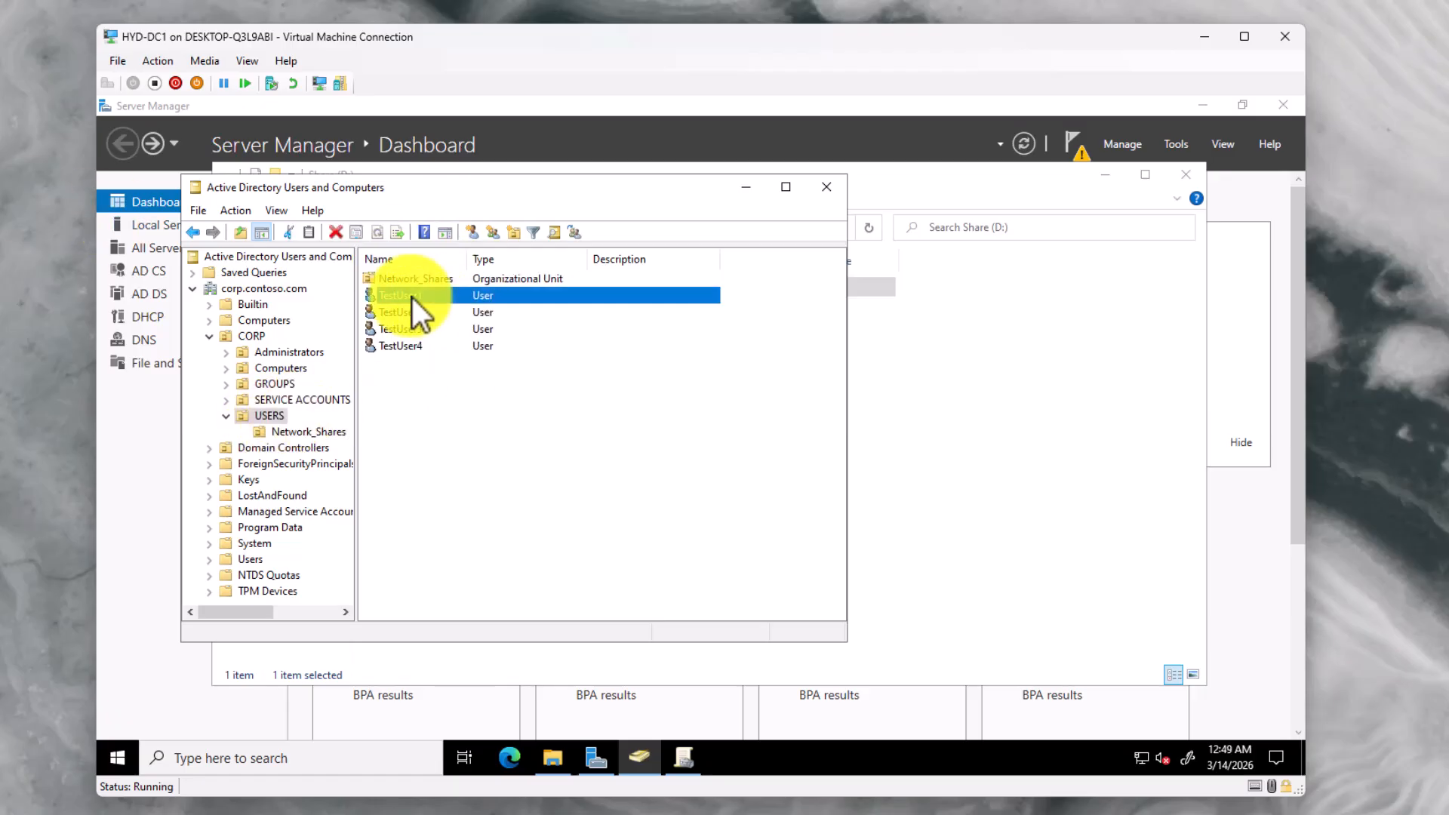
right_click(413, 297)
click(450, 559)
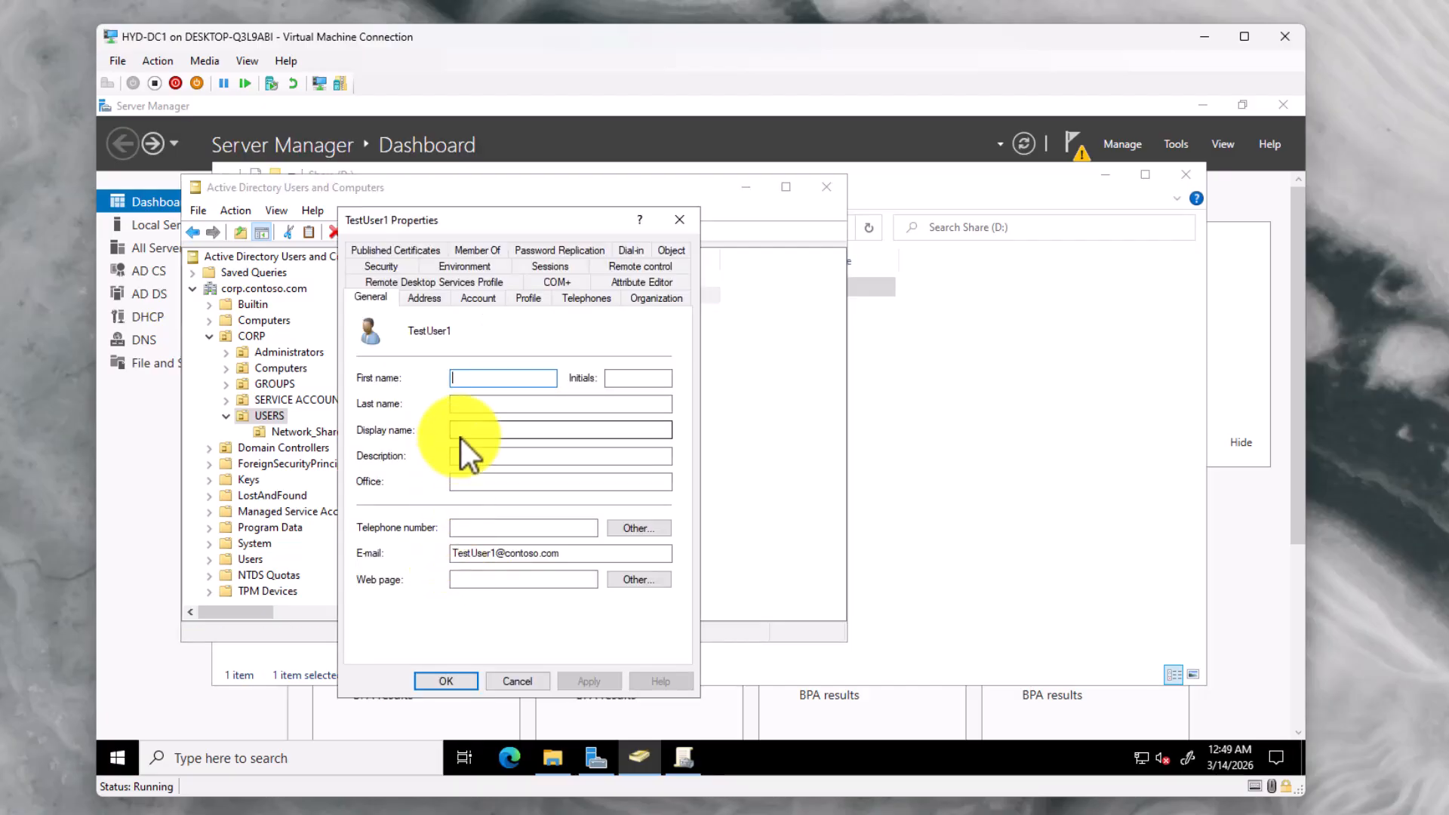
click(482, 251)
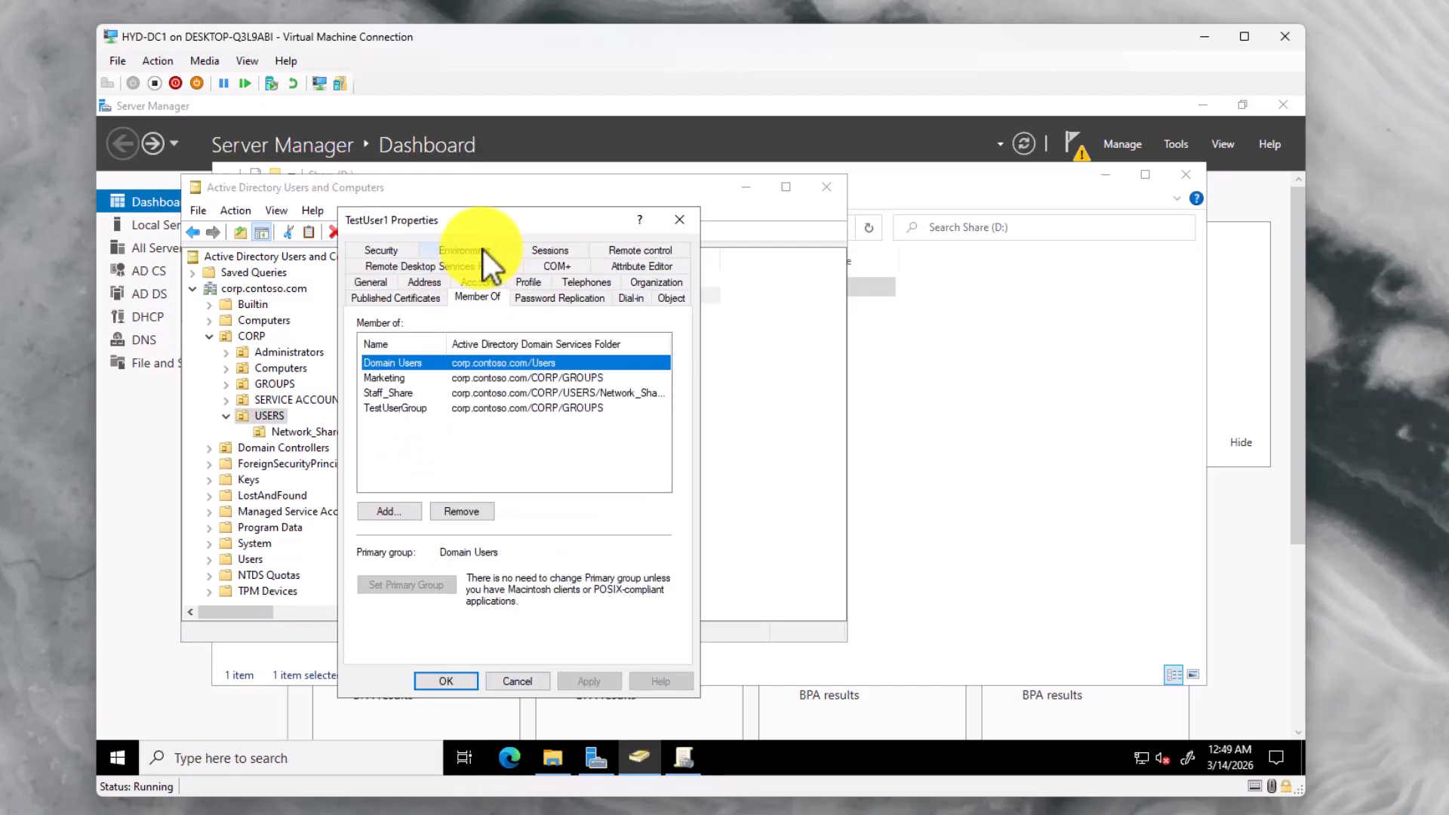
click(489, 392)
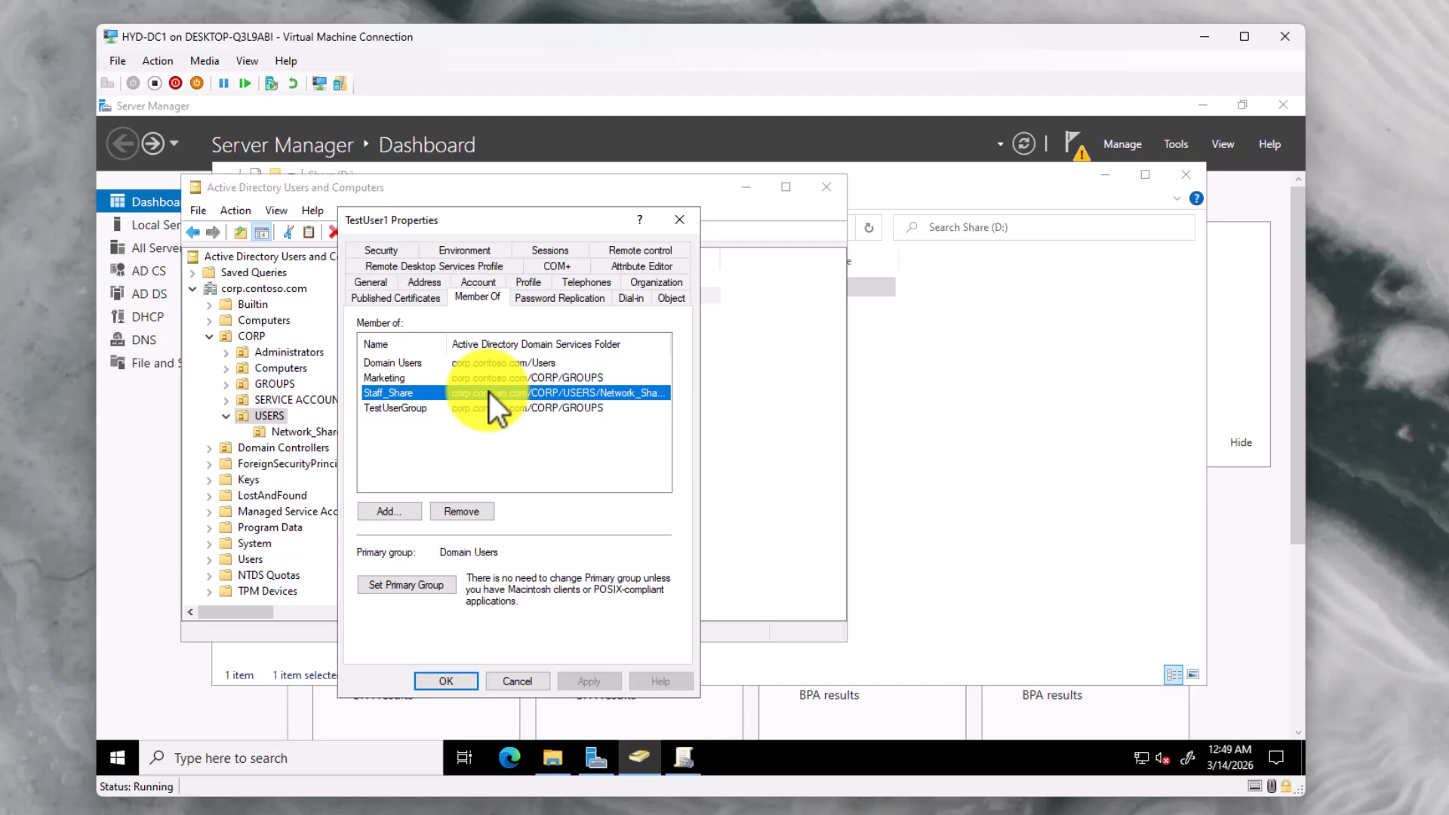
click(451, 679)
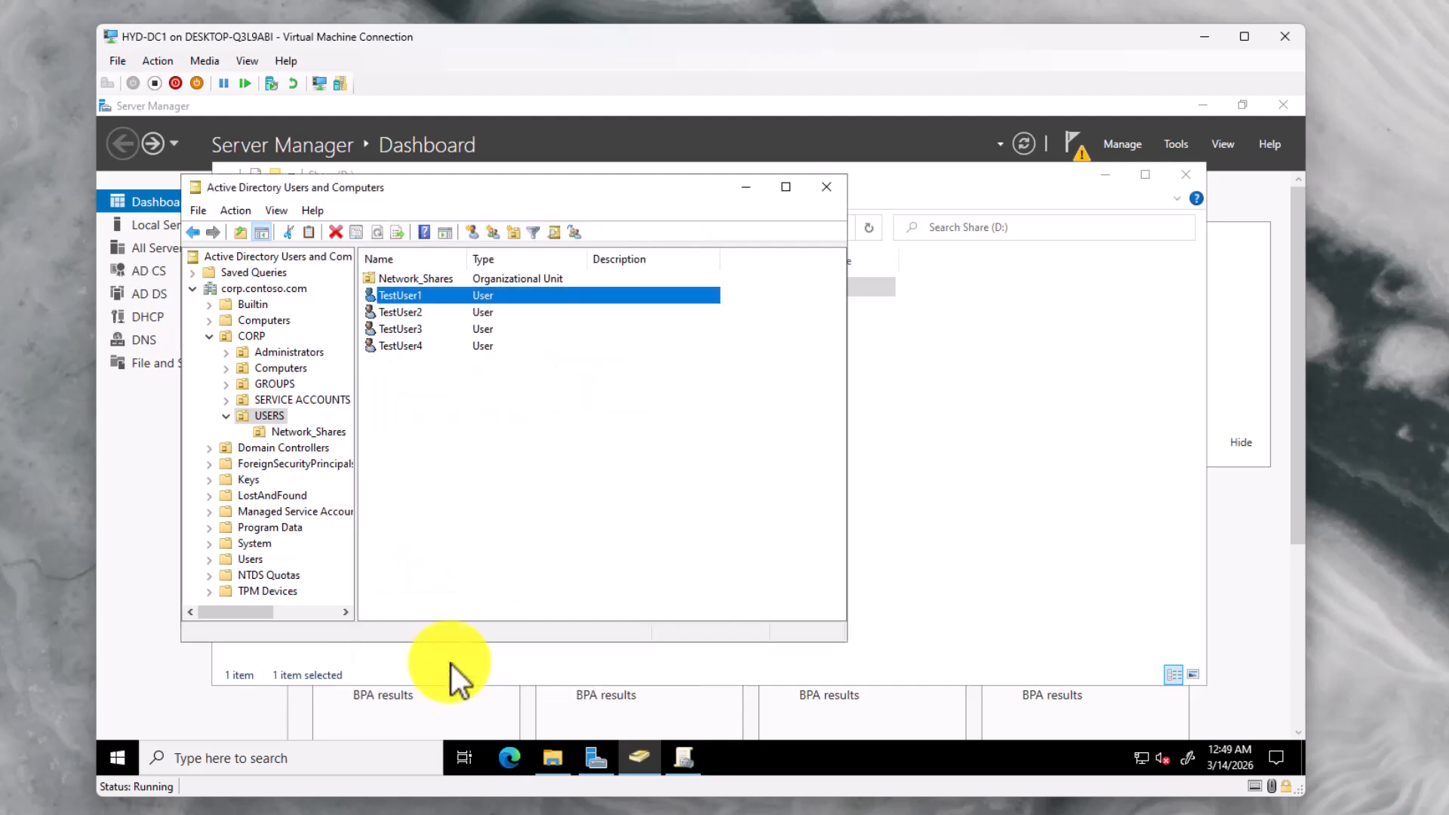
Check that TestUser2's Member Of list includes Student_Share
click(421, 311)
right_click(419, 310)
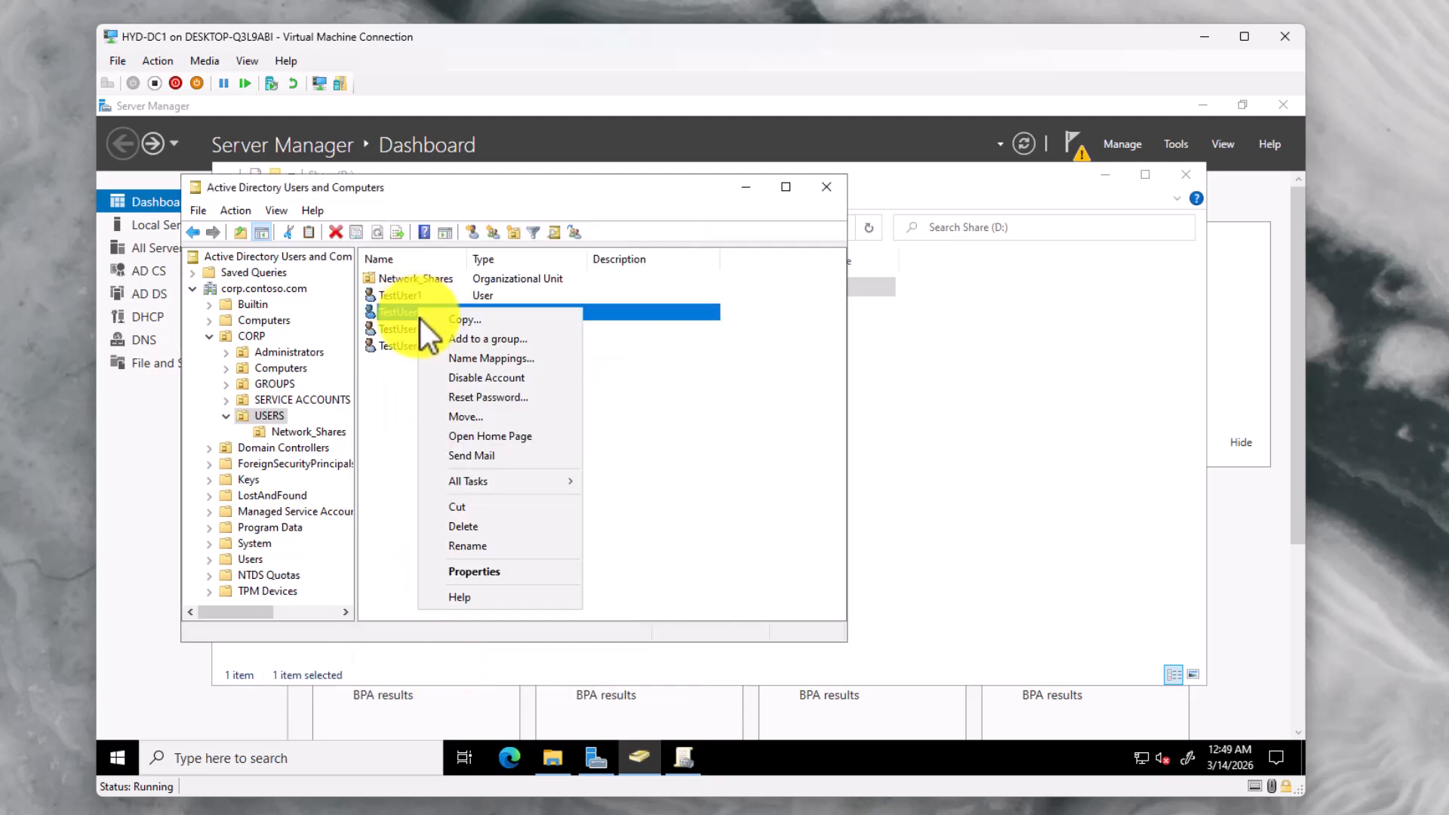
click(482, 570)
click(478, 251)
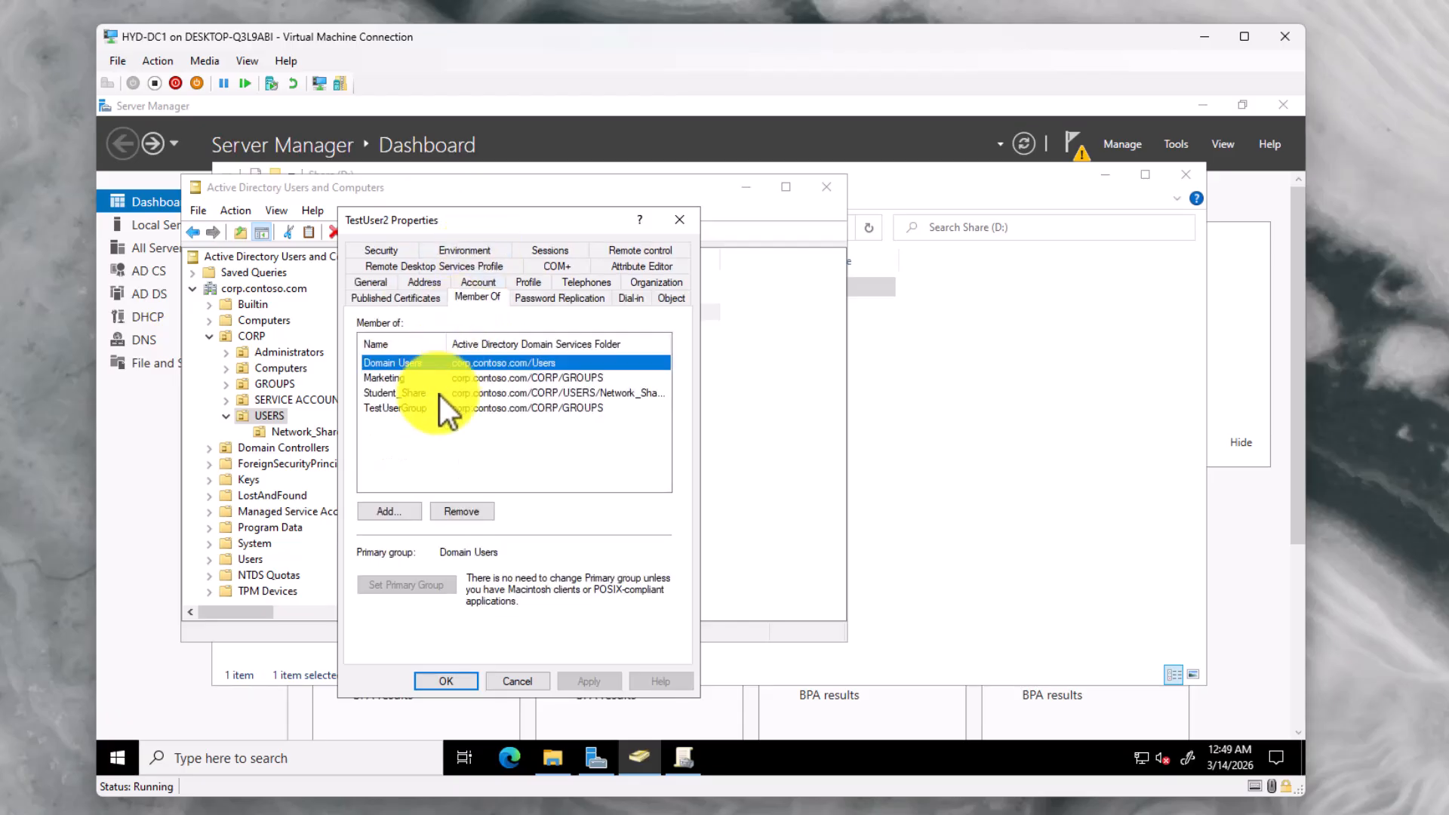
click(439, 394)
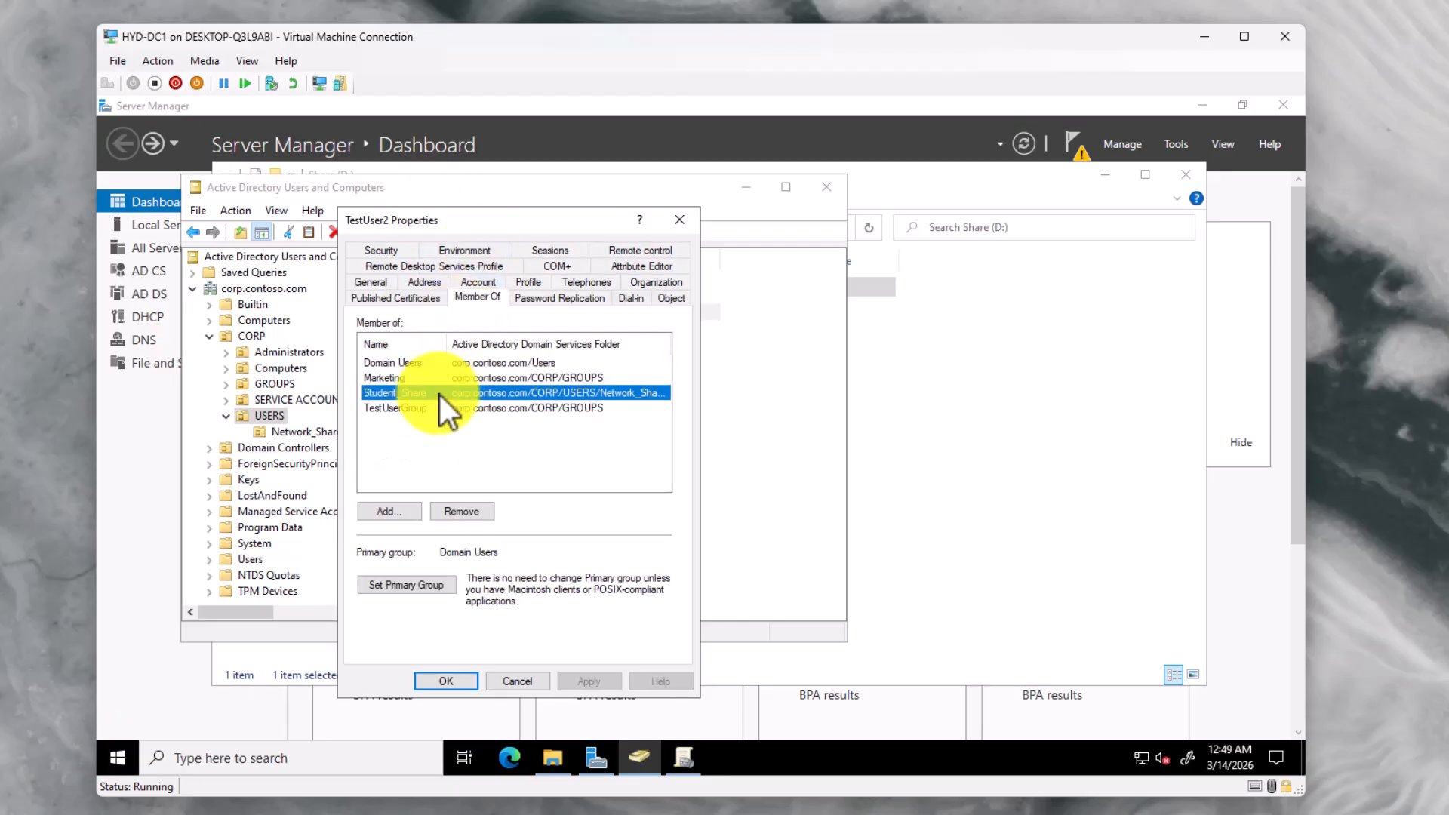
click(469, 677)
click(505, 510)
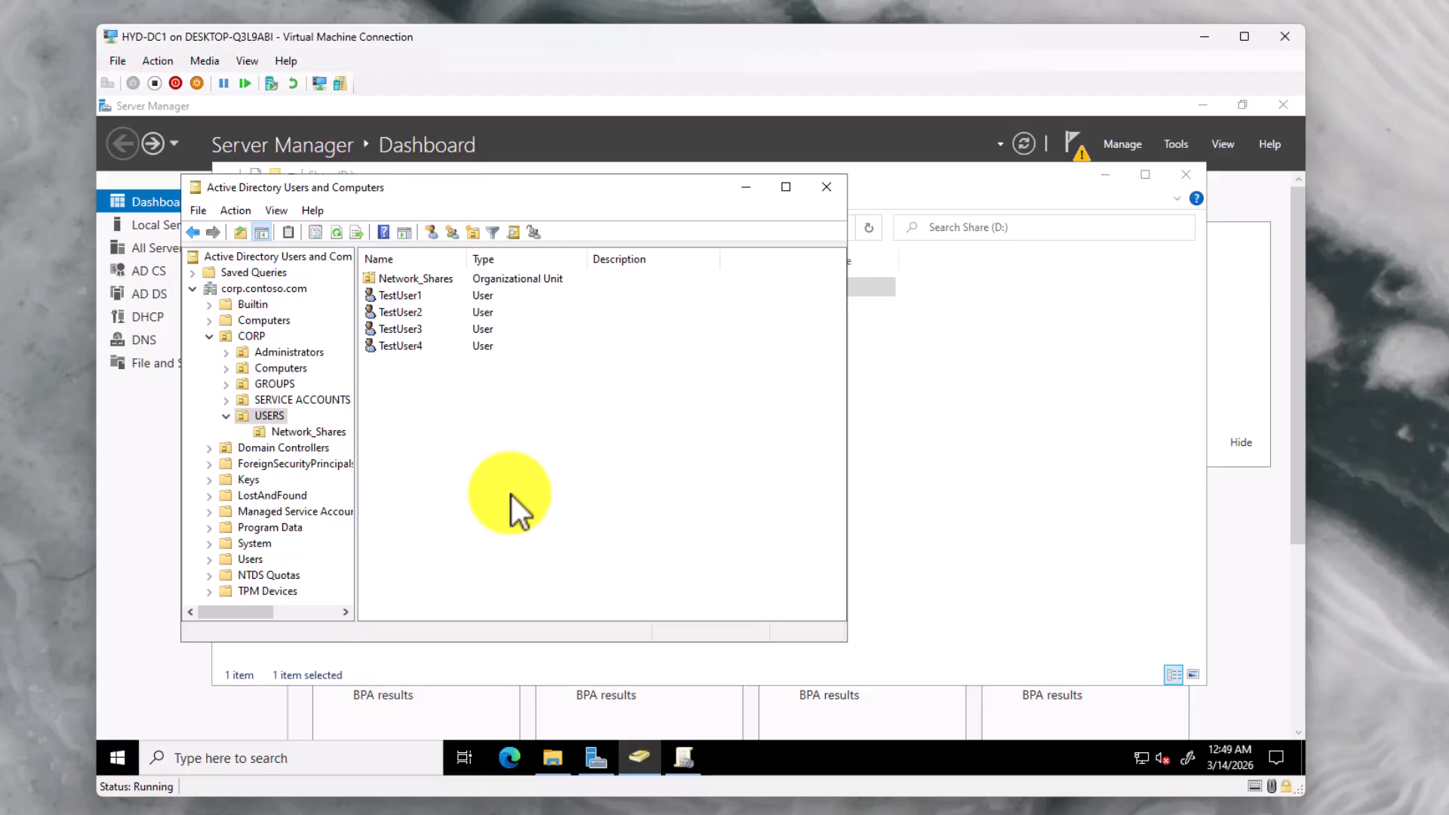
In D:\Shares, open Staff's properties, leave Advanced Sharing off, and view its Security permissions
click(561, 759)
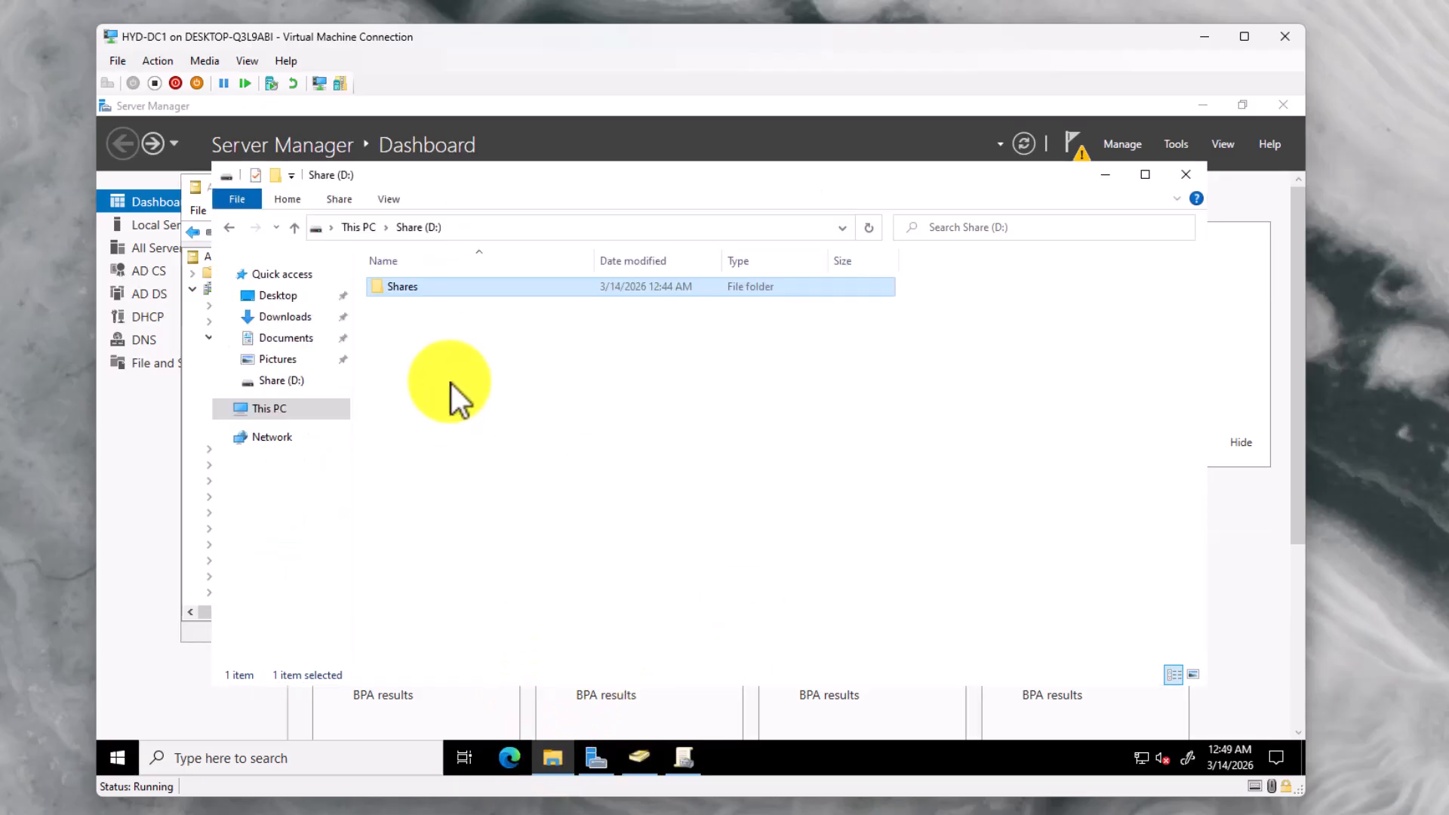
double_click(412, 288)
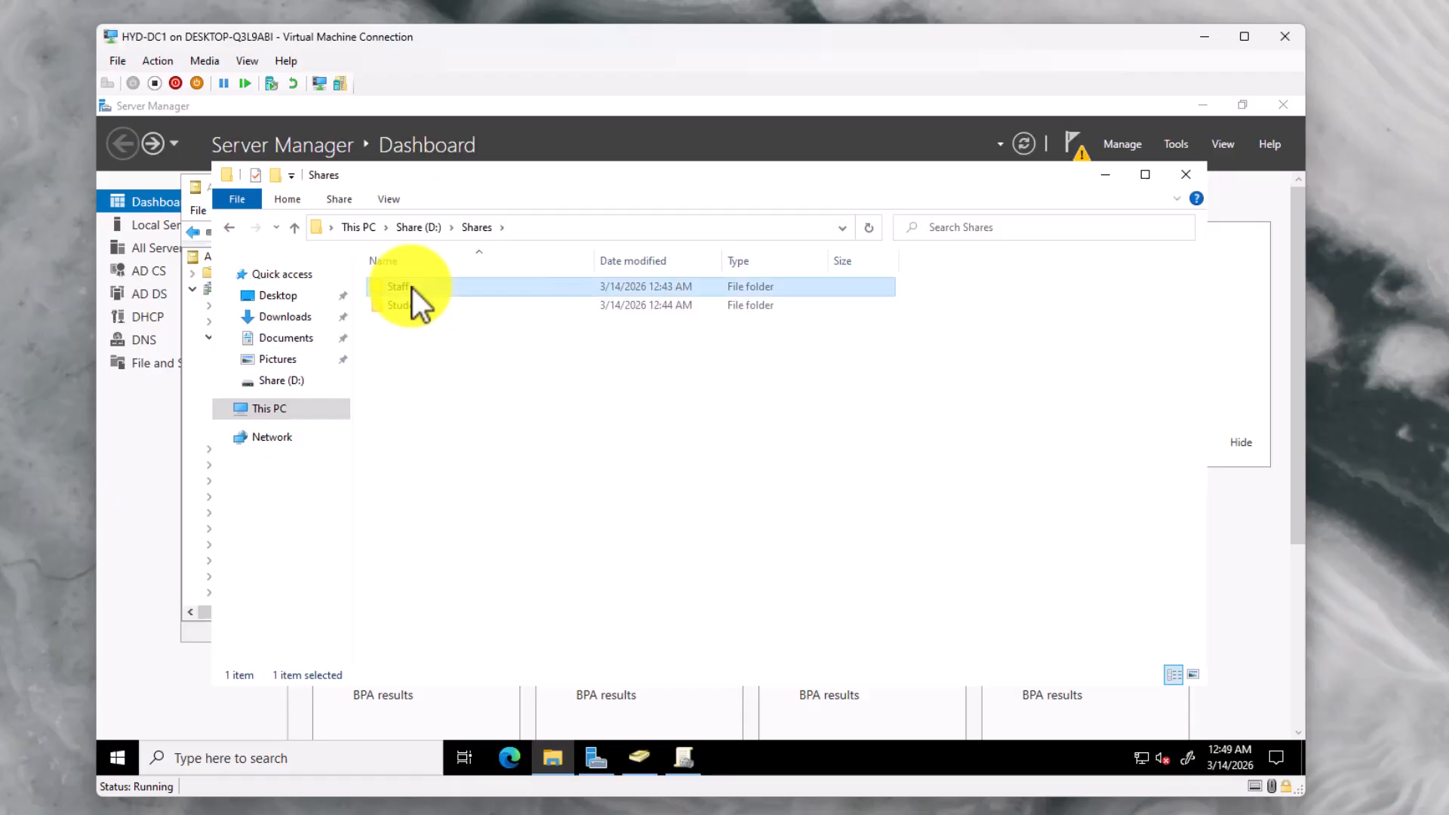
right_click(412, 287)
click(462, 582)
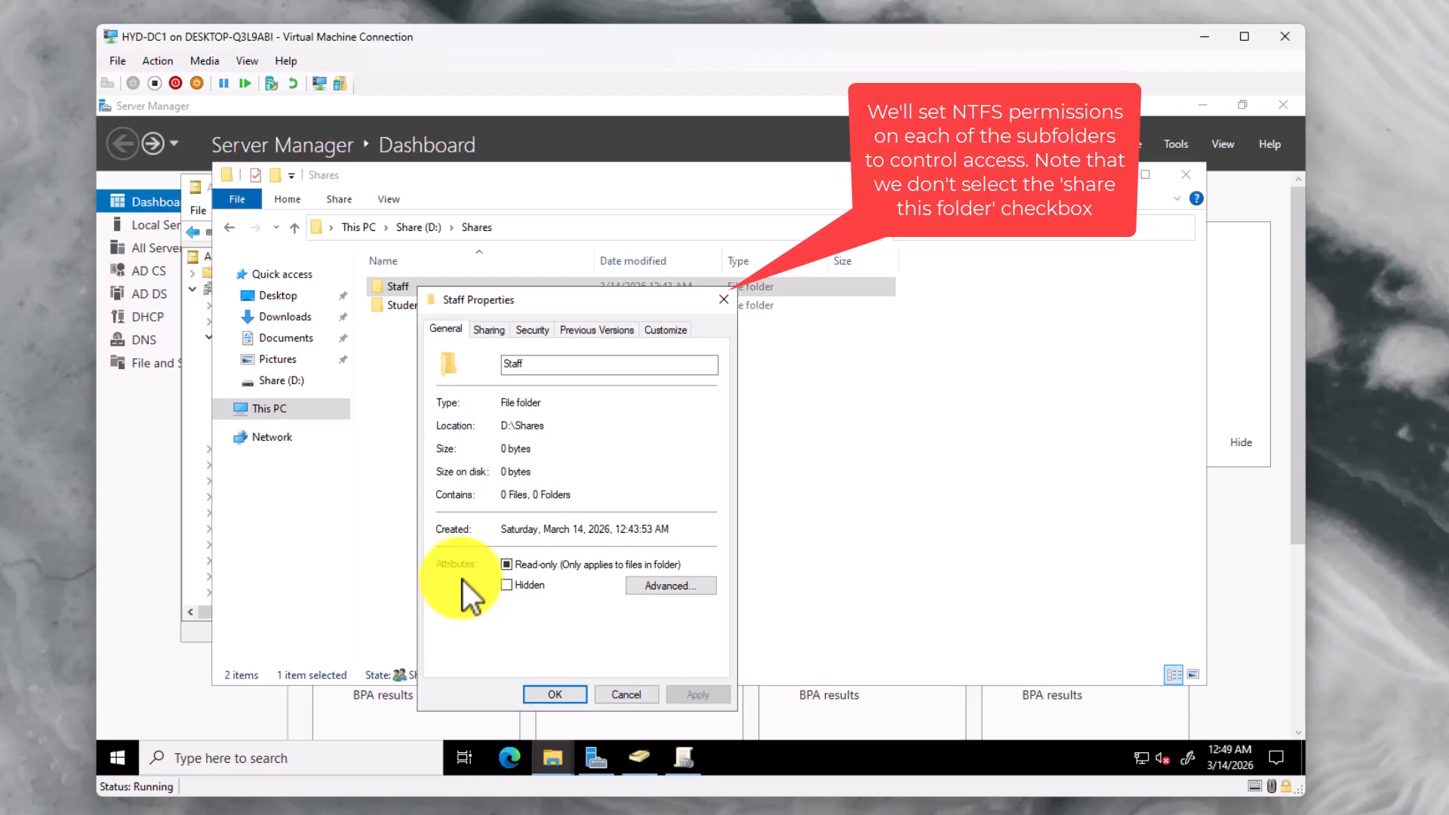
click(488, 333)
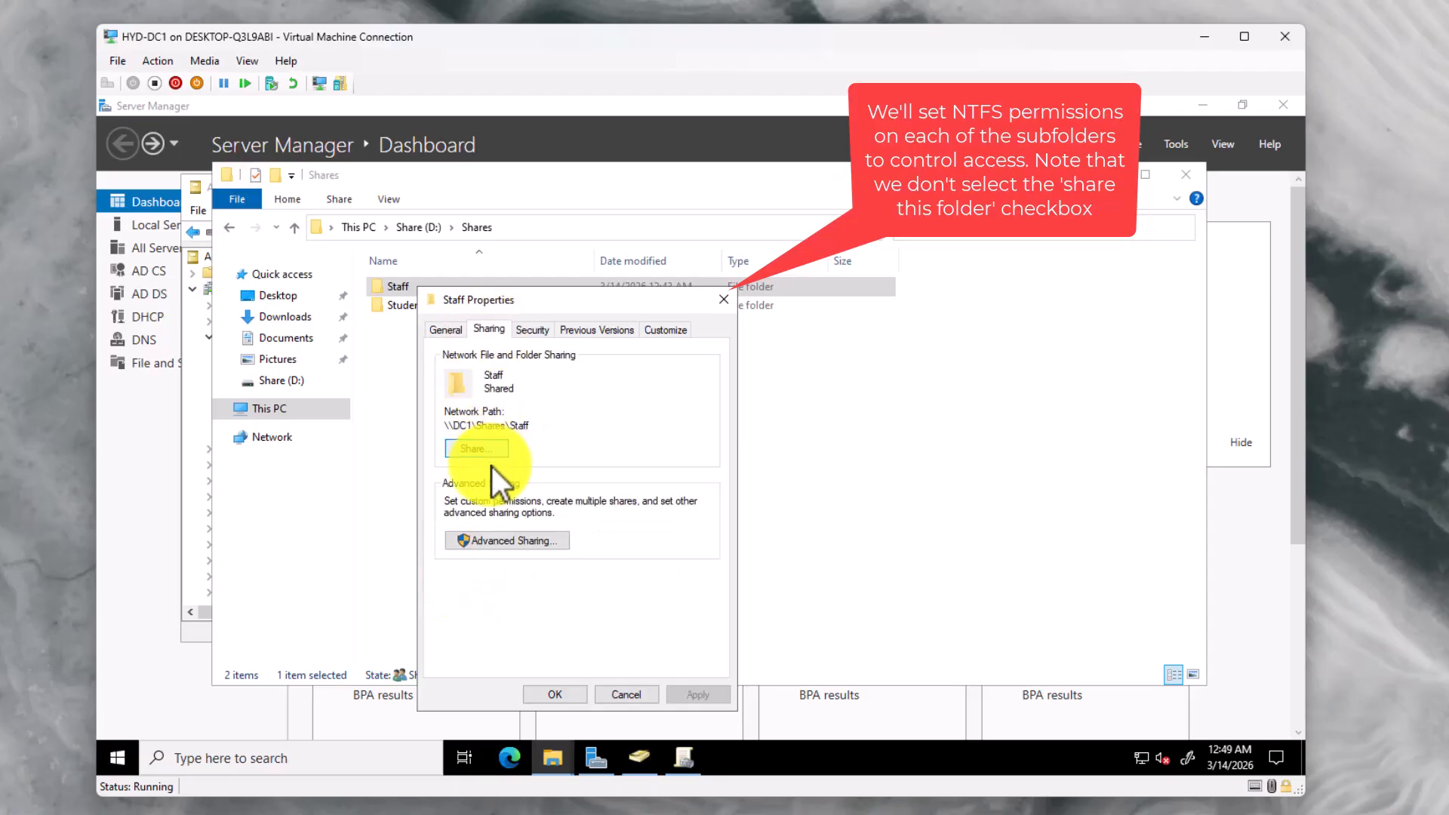
click(492, 540)
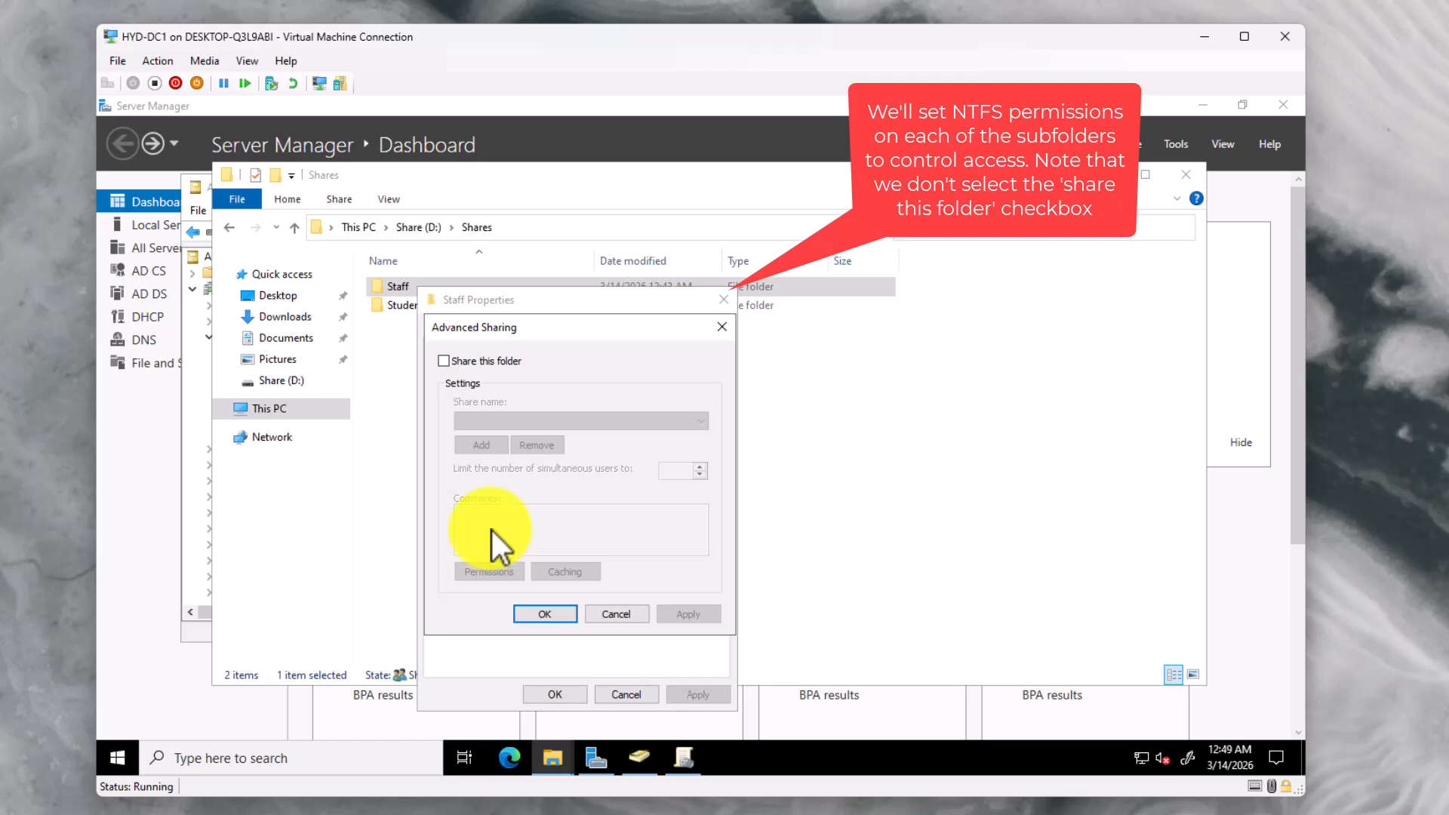
click(723, 329)
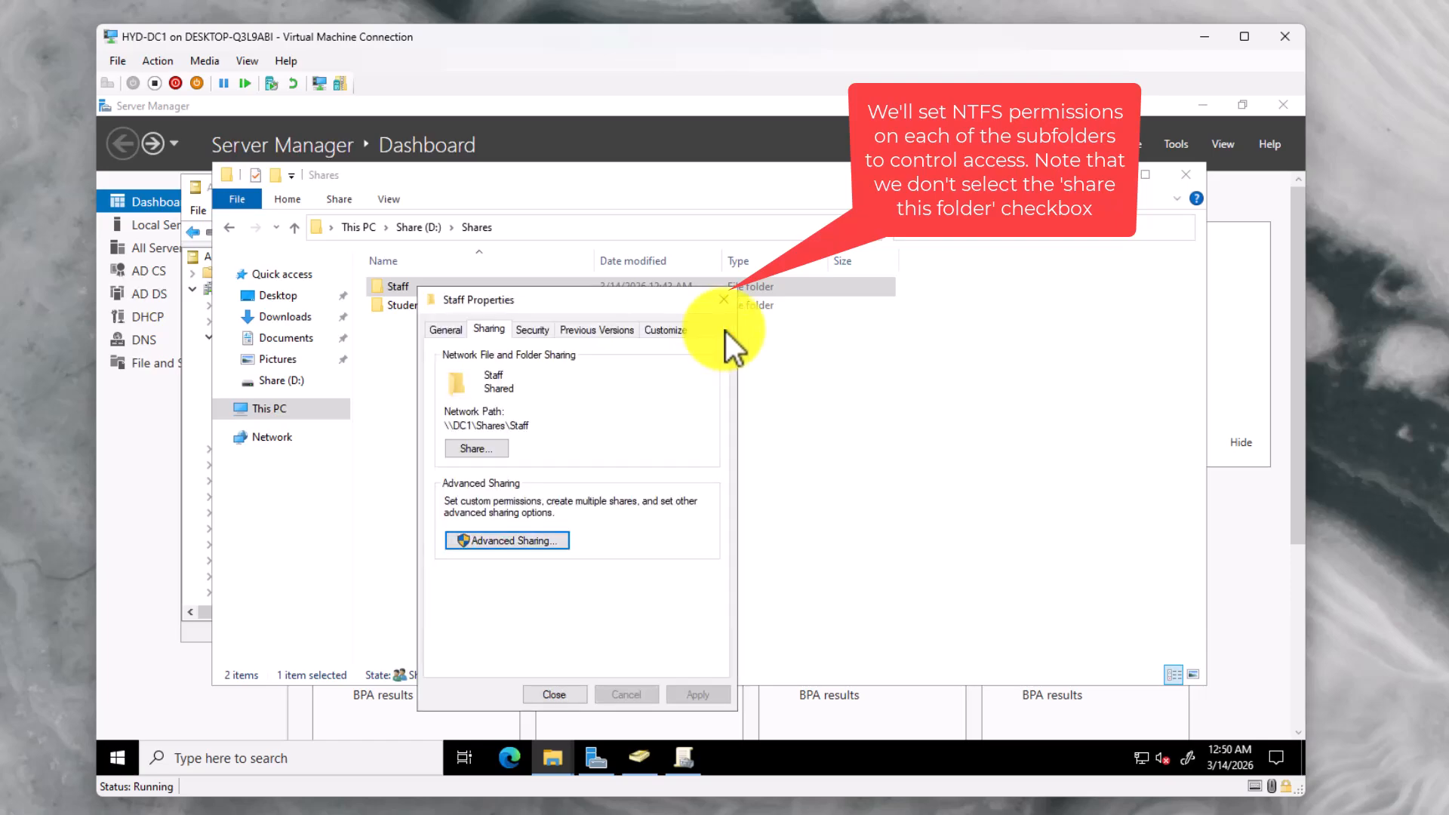
click(532, 332)
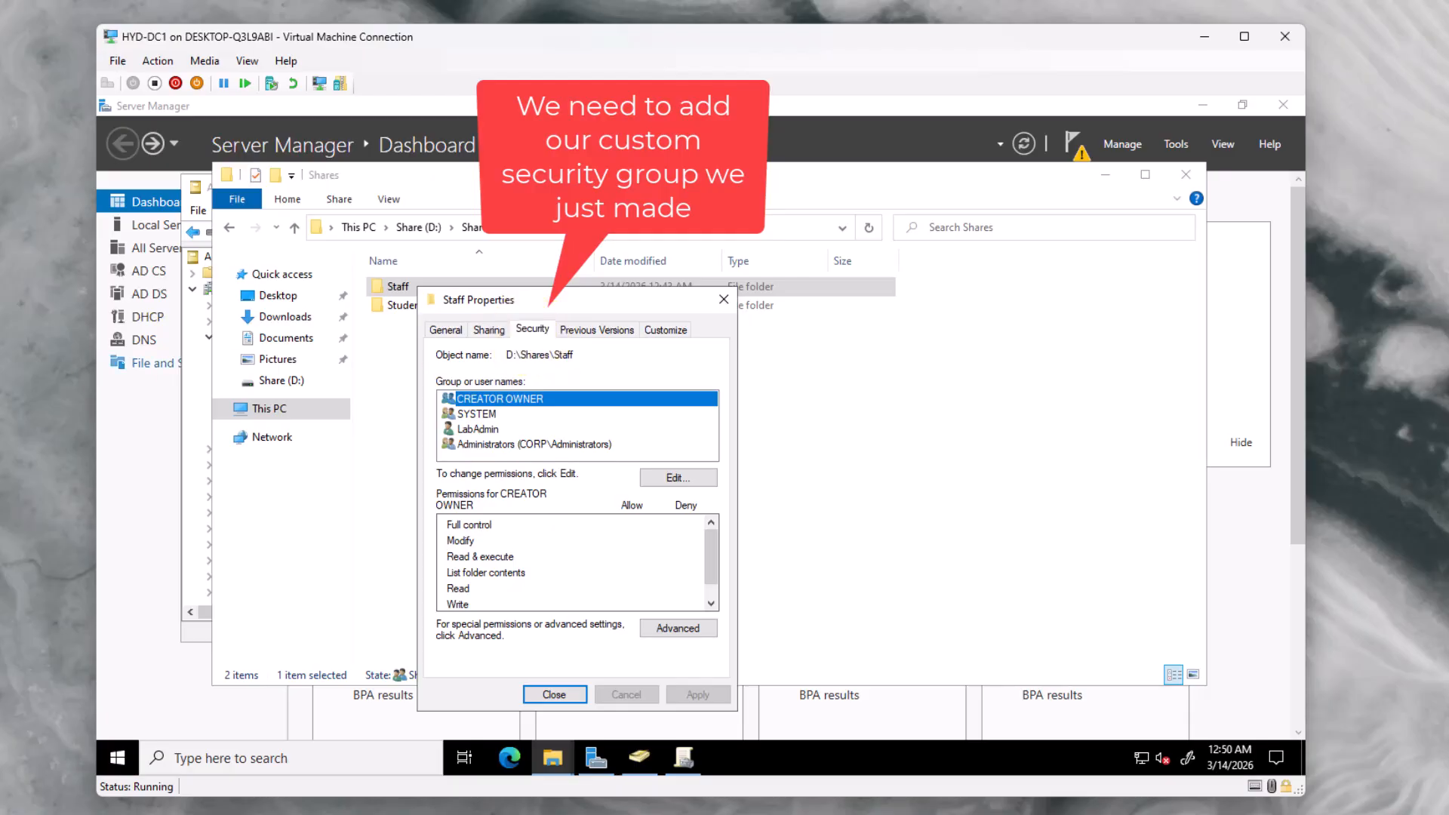
Convert Staff's inherited permissions to explicit entries and delete the CREATOR OWNER entry
click(696, 628)
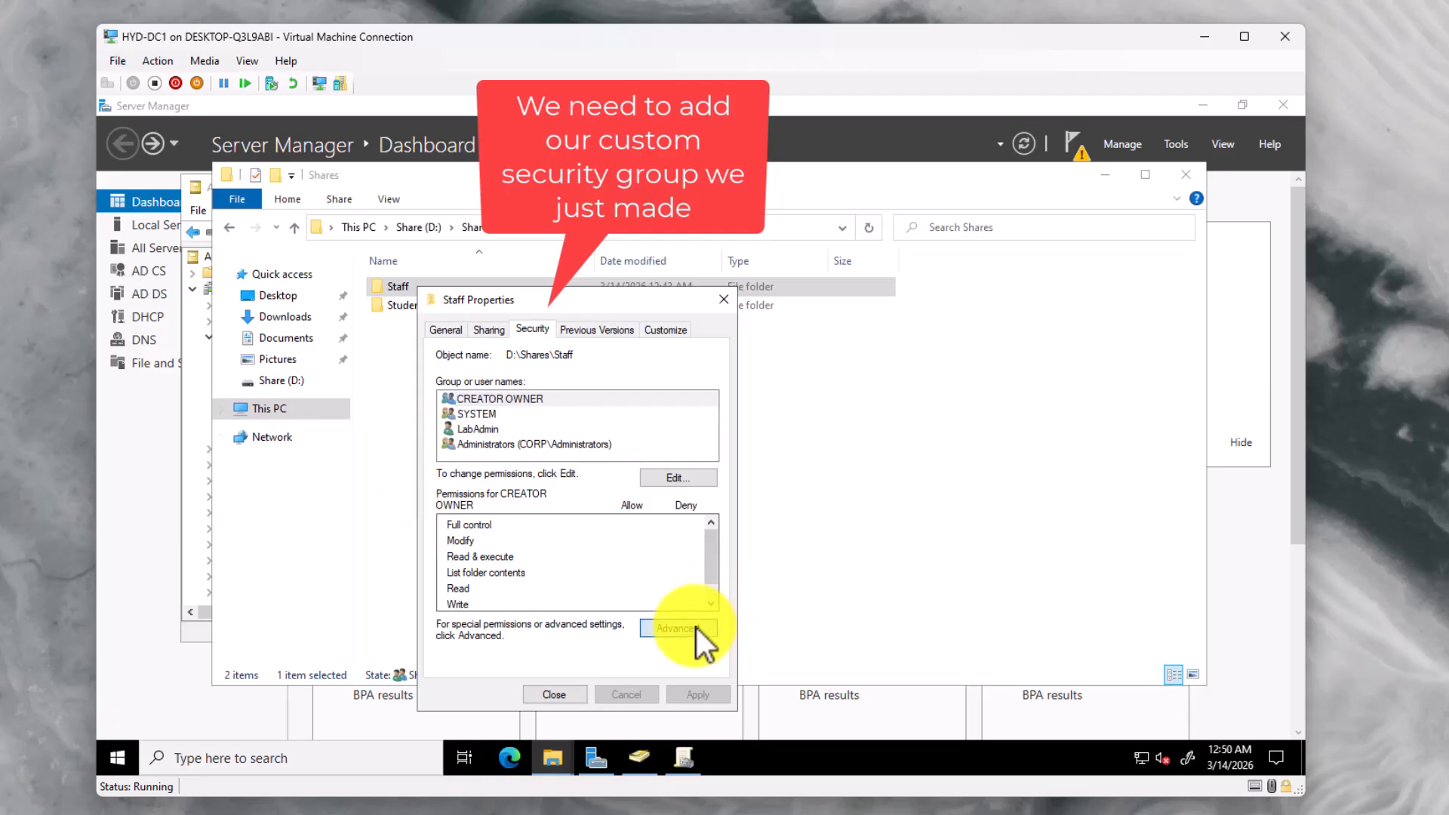
click(473, 567)
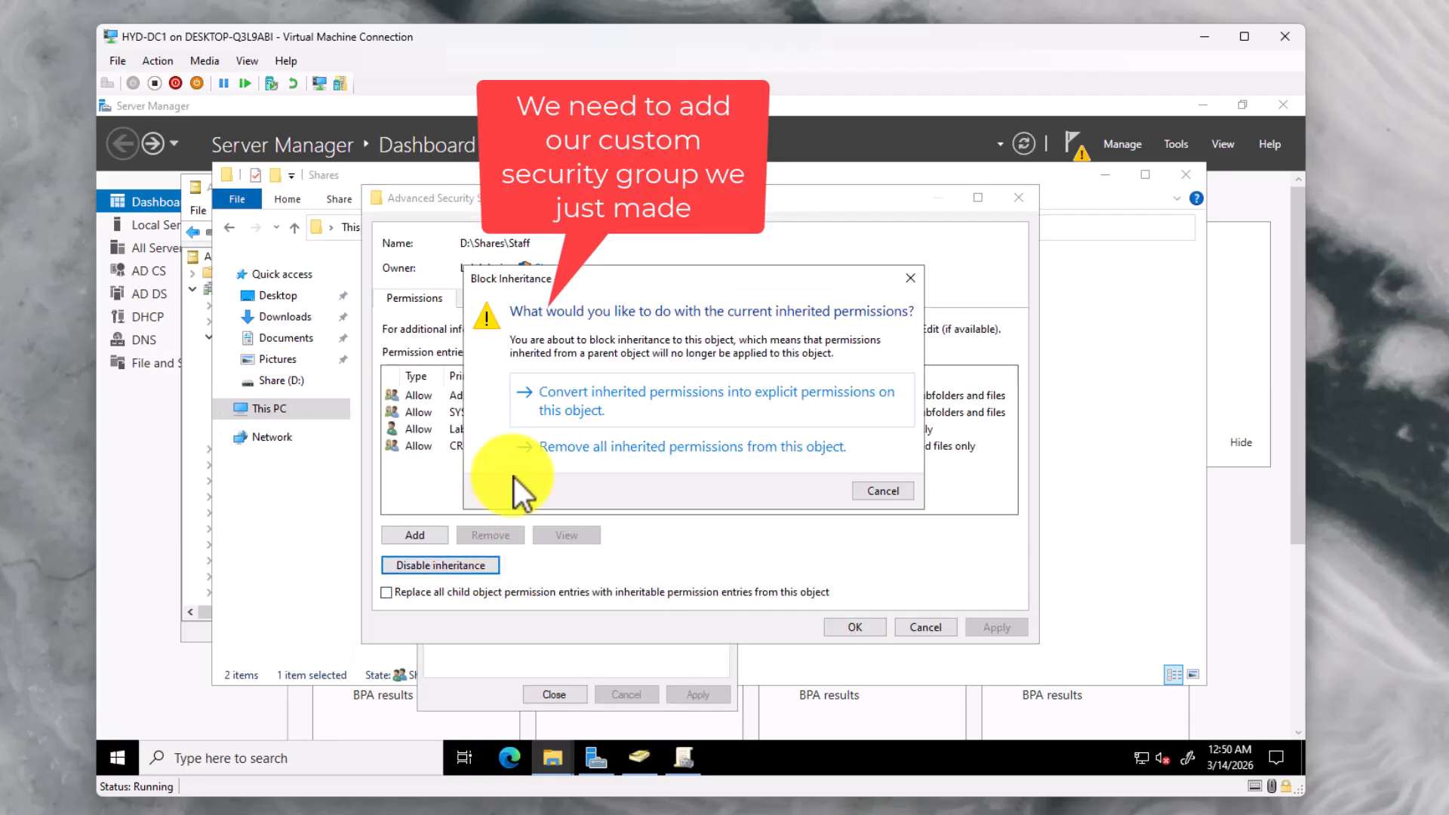
click(576, 405)
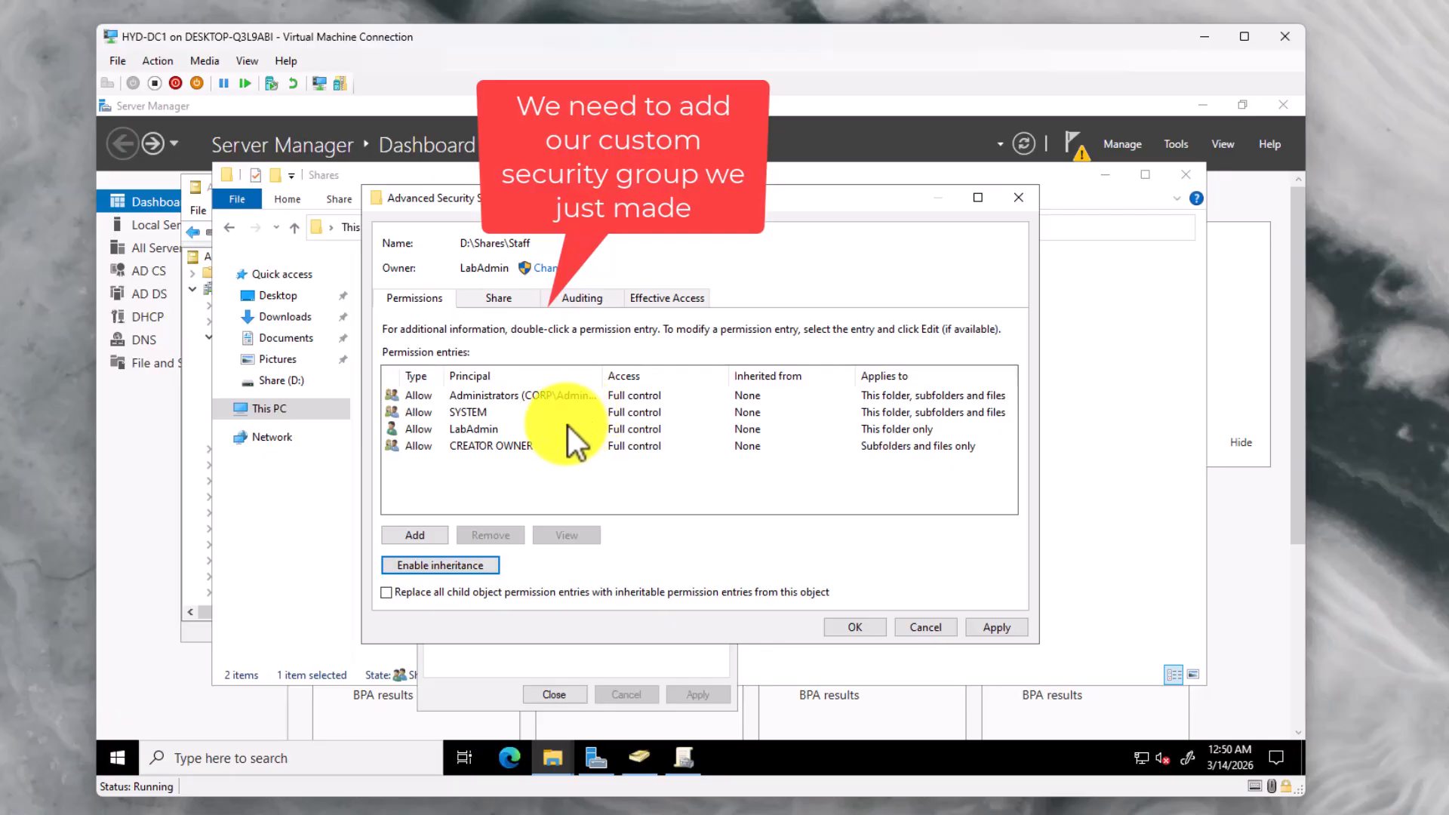
click(527, 448)
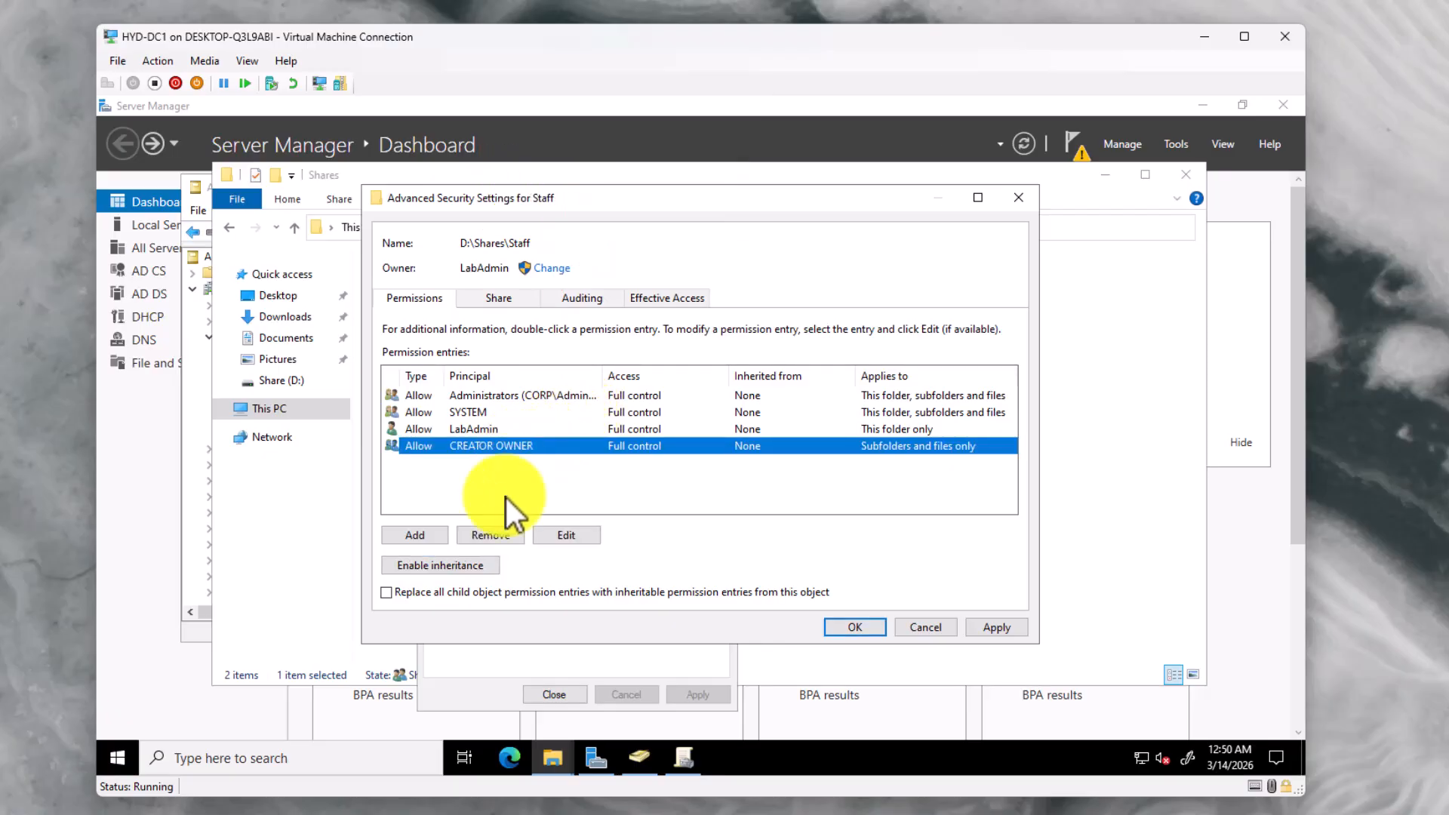
click(493, 537)
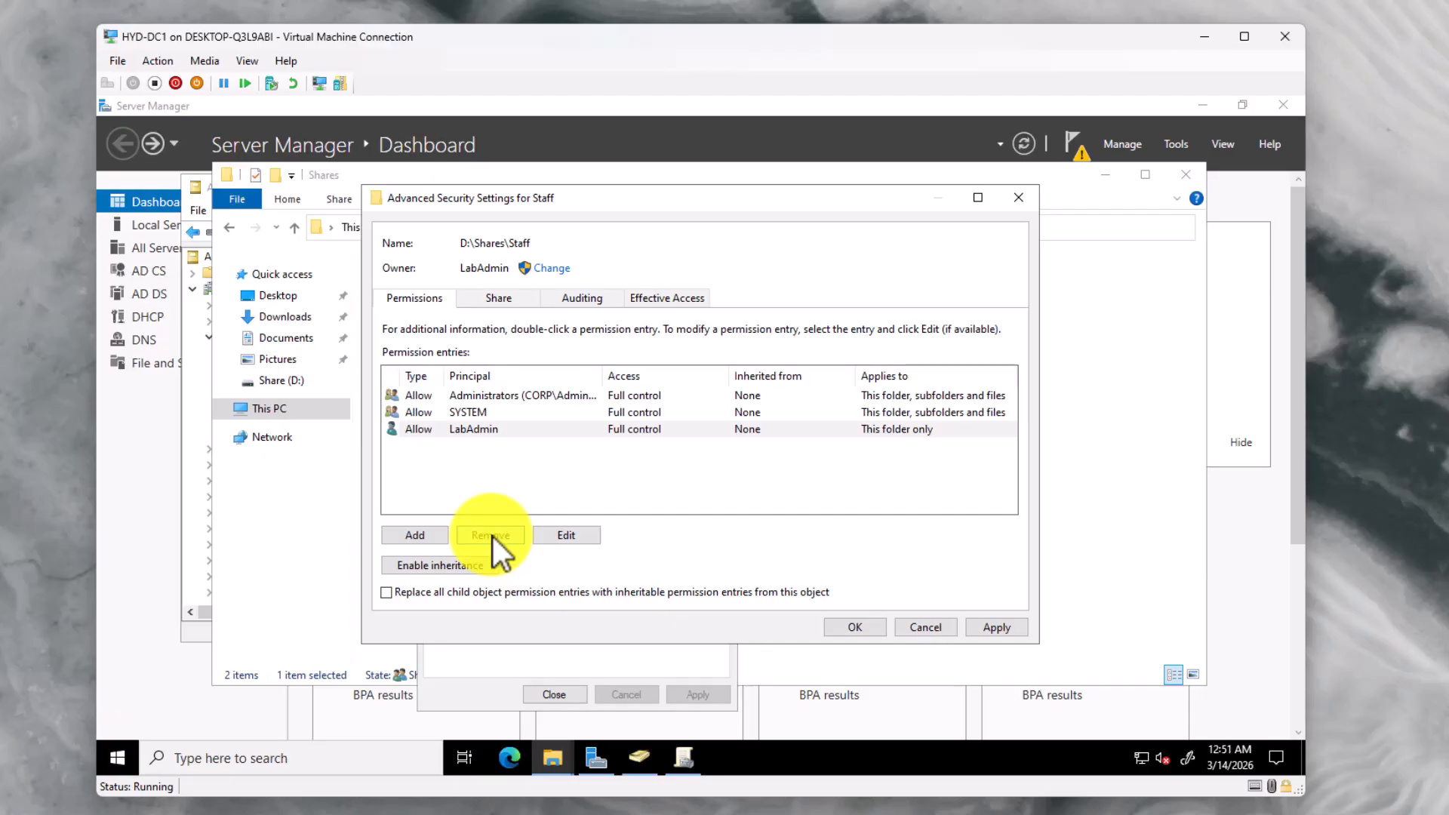
Add a Staff_Share permission entry with Modify on Staff, its subfolders and files
click(438, 532)
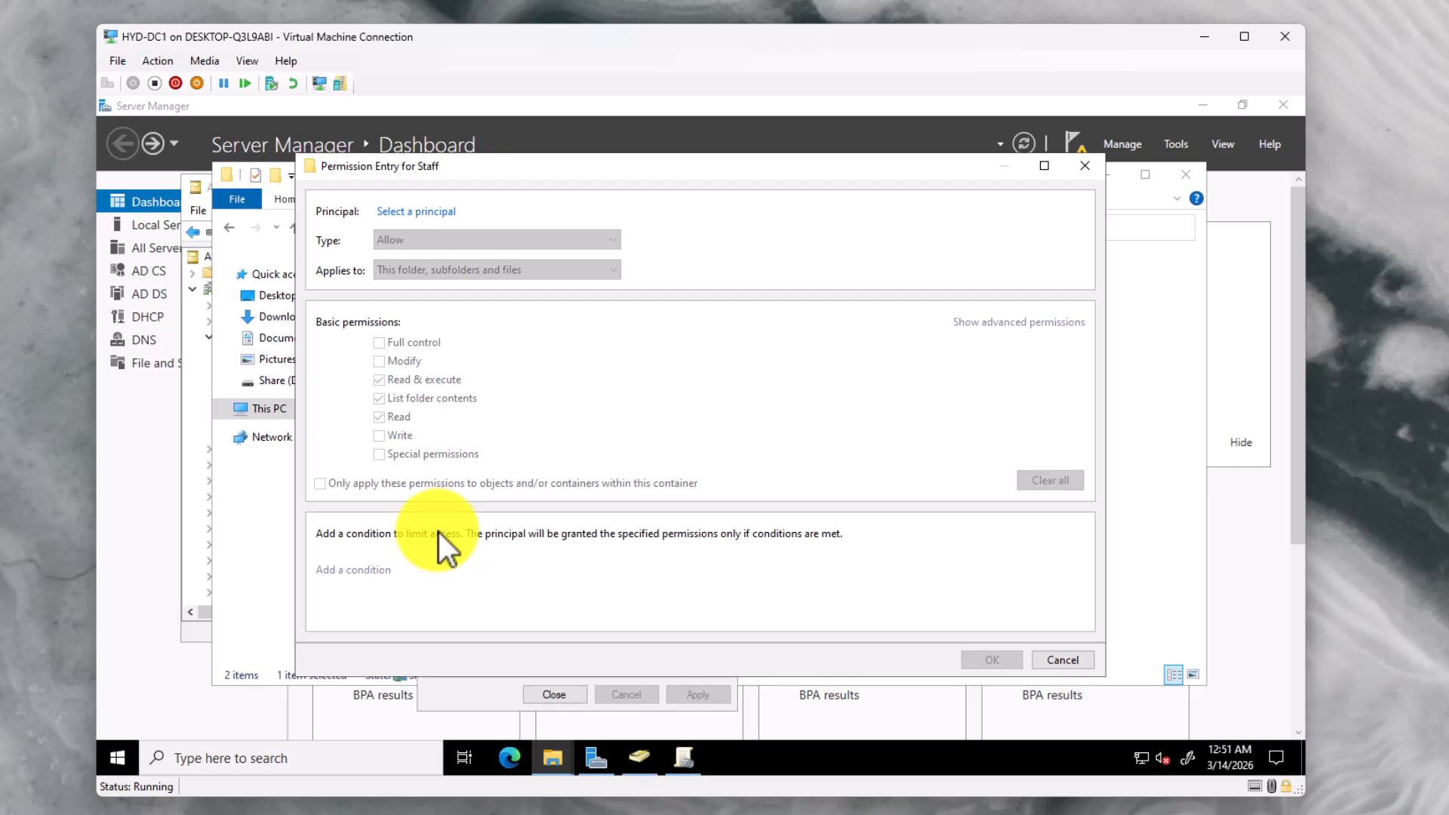
click(418, 214)
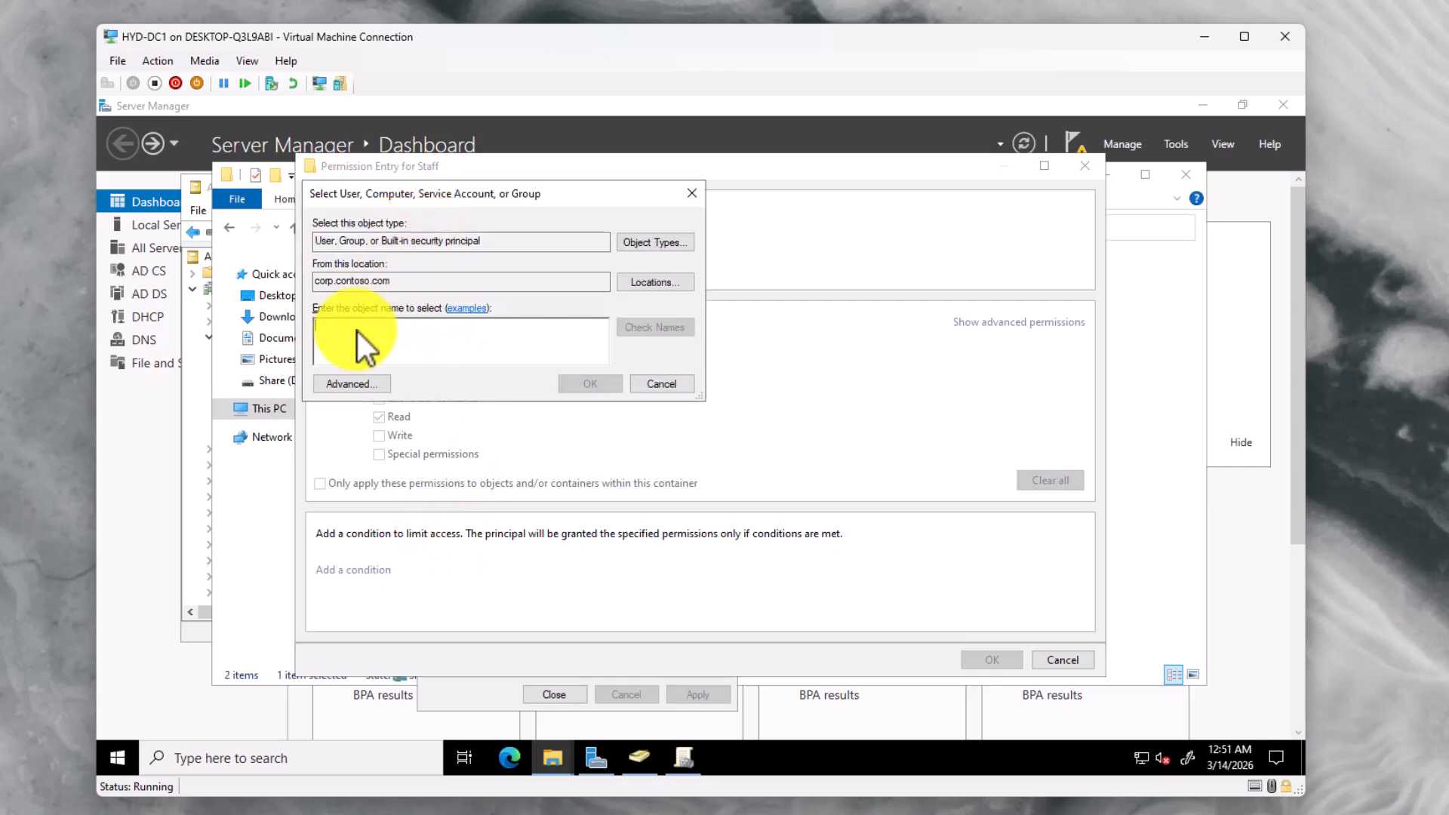
text(Staff_Share)
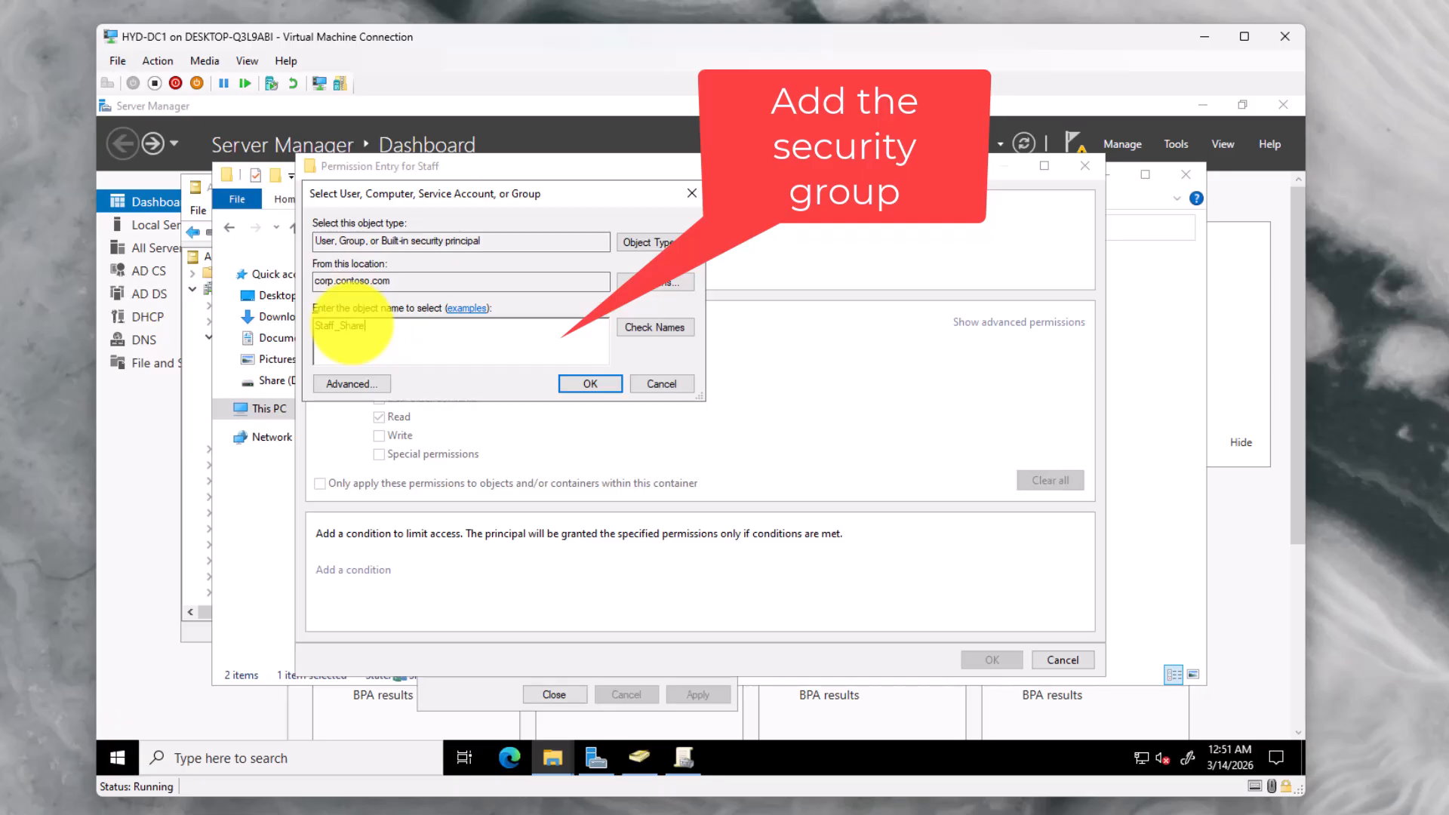
click(639, 332)
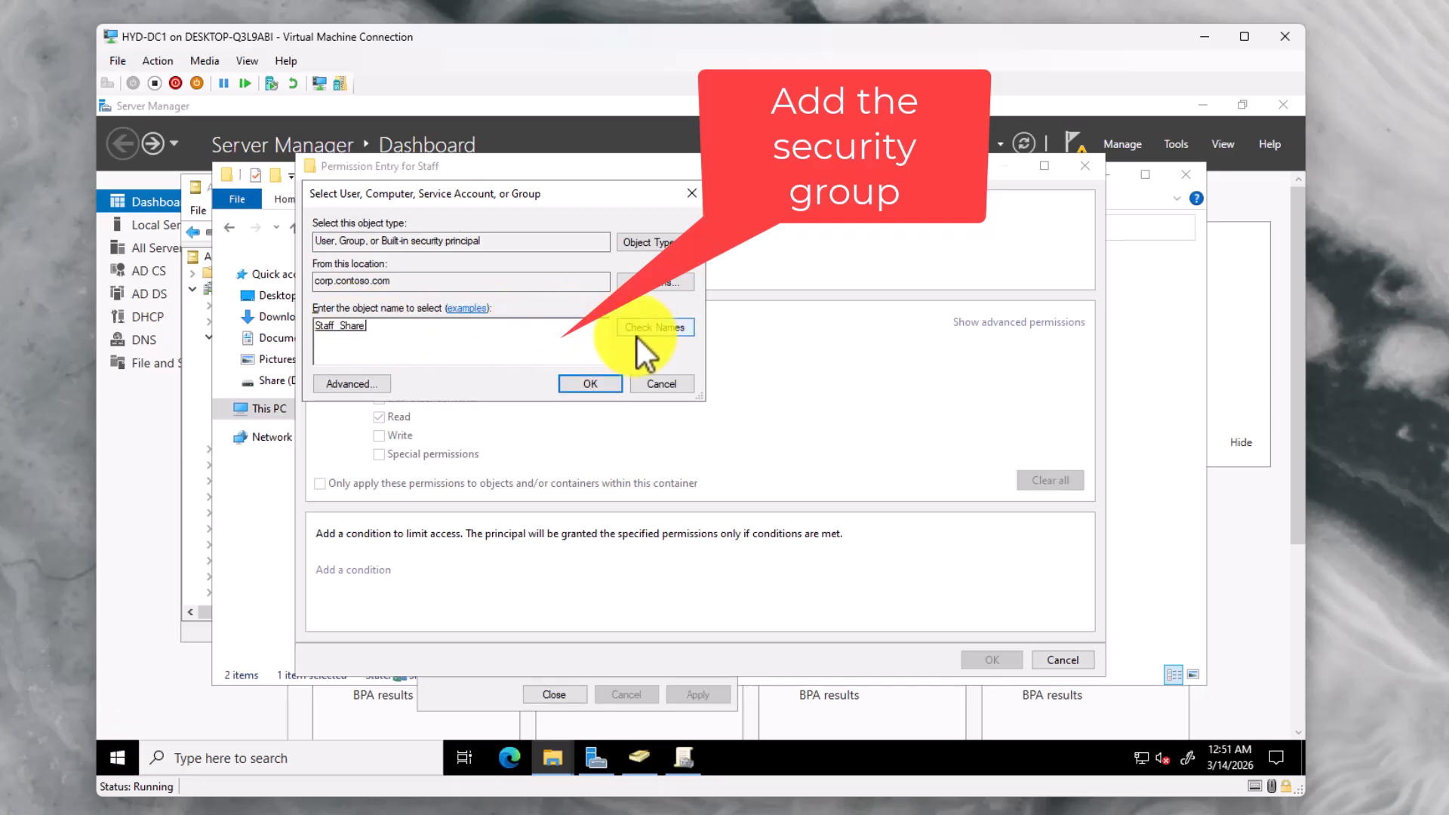
click(592, 382)
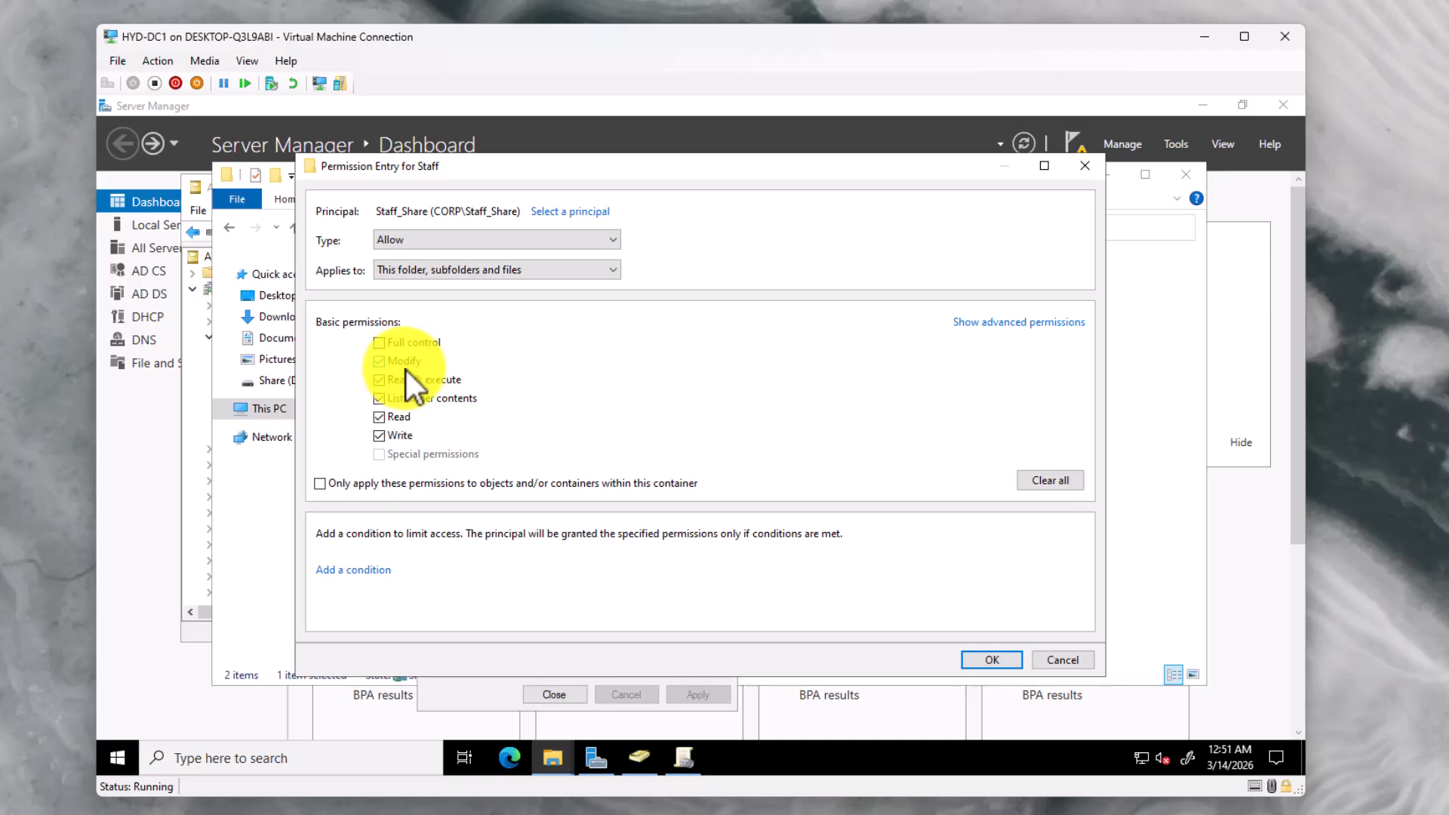
click(981, 661)
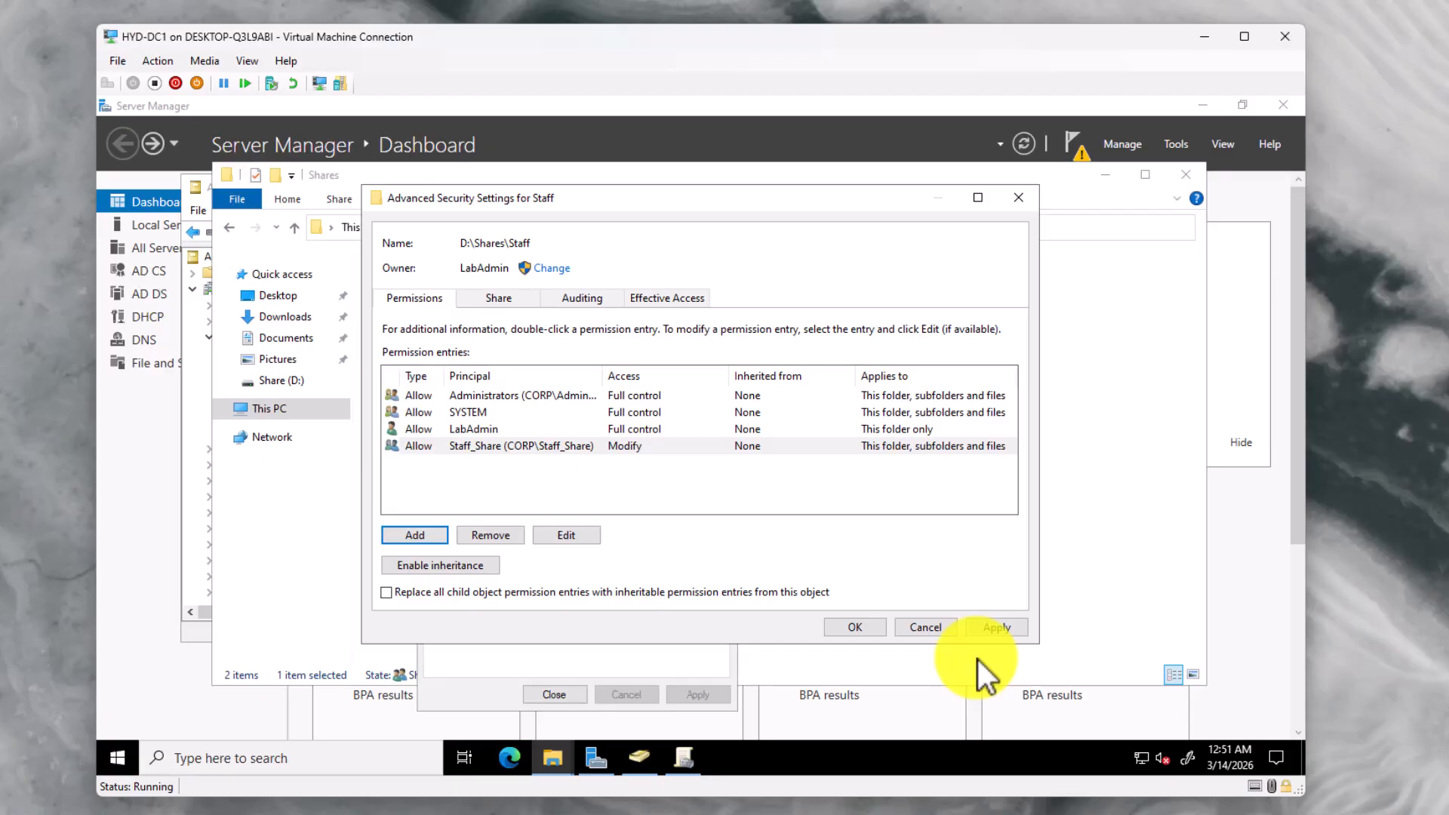
click(925, 628)
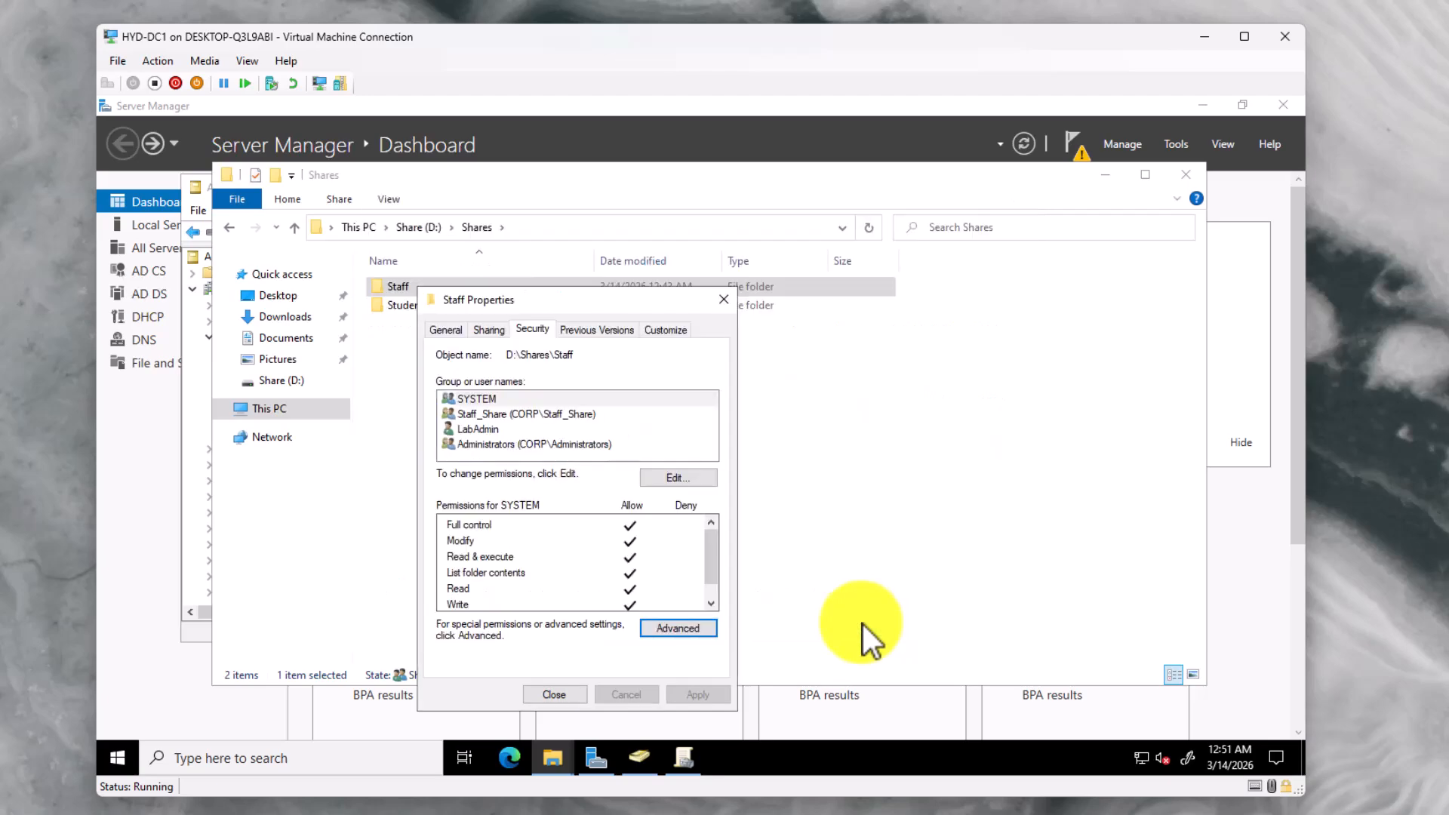
Check that Staff_Share has Modify, Read & execute, List, Read and Write on Staff, without Full control
click(583, 416)
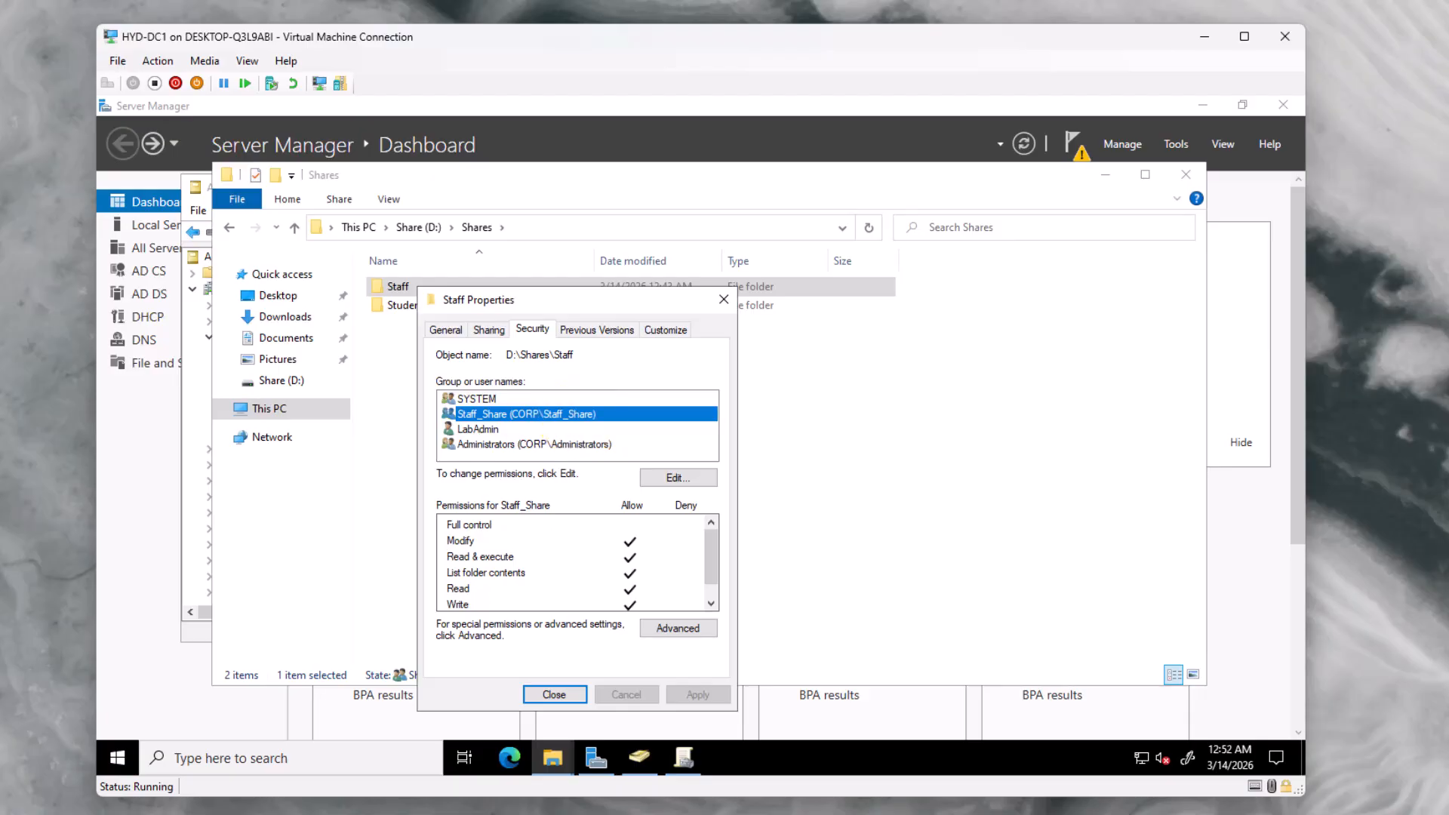
Close Staff's properties, leave the Students folder unshared, and open its advanced security settings
click(572, 691)
right_click(410, 307)
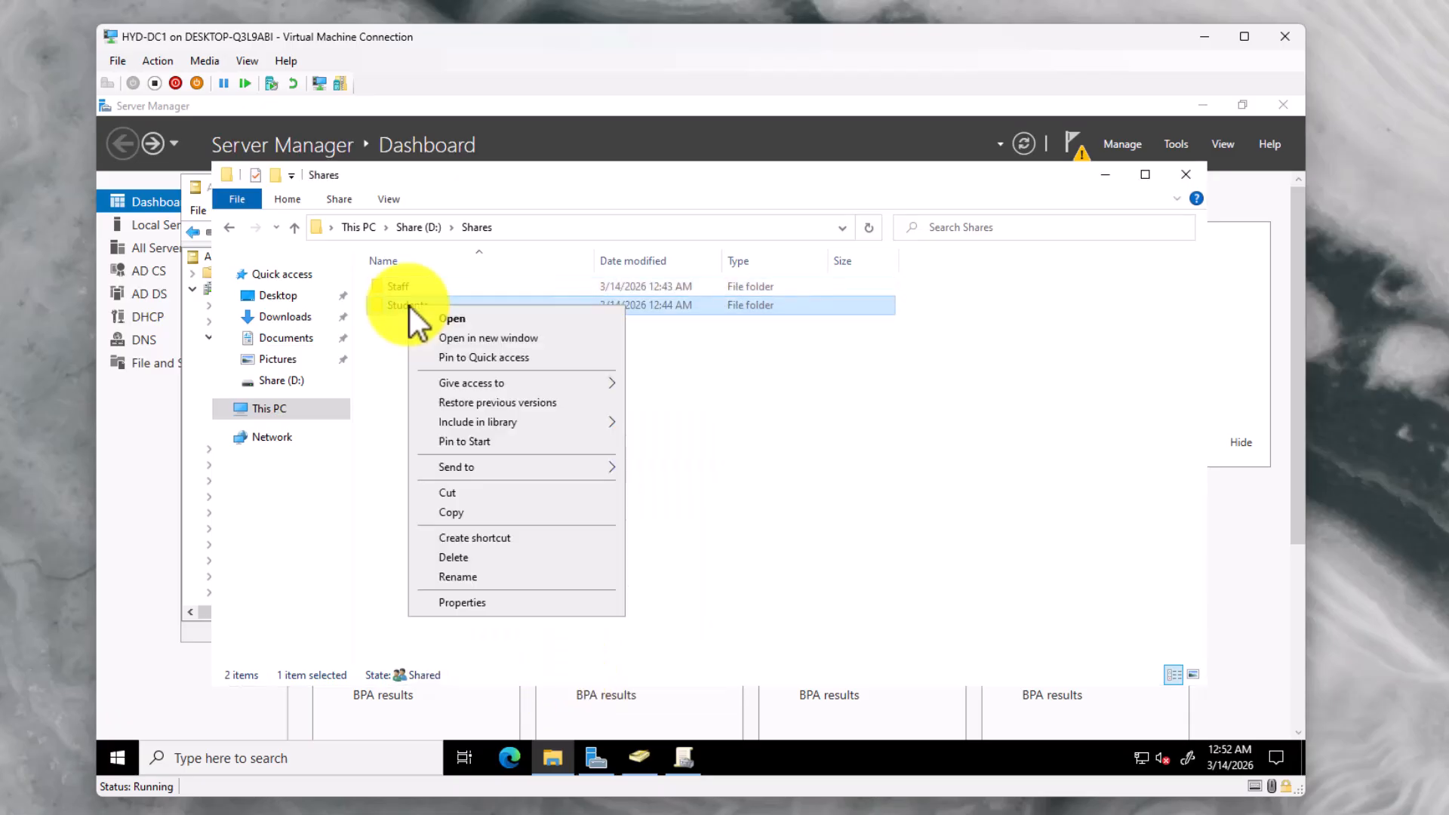
click(463, 603)
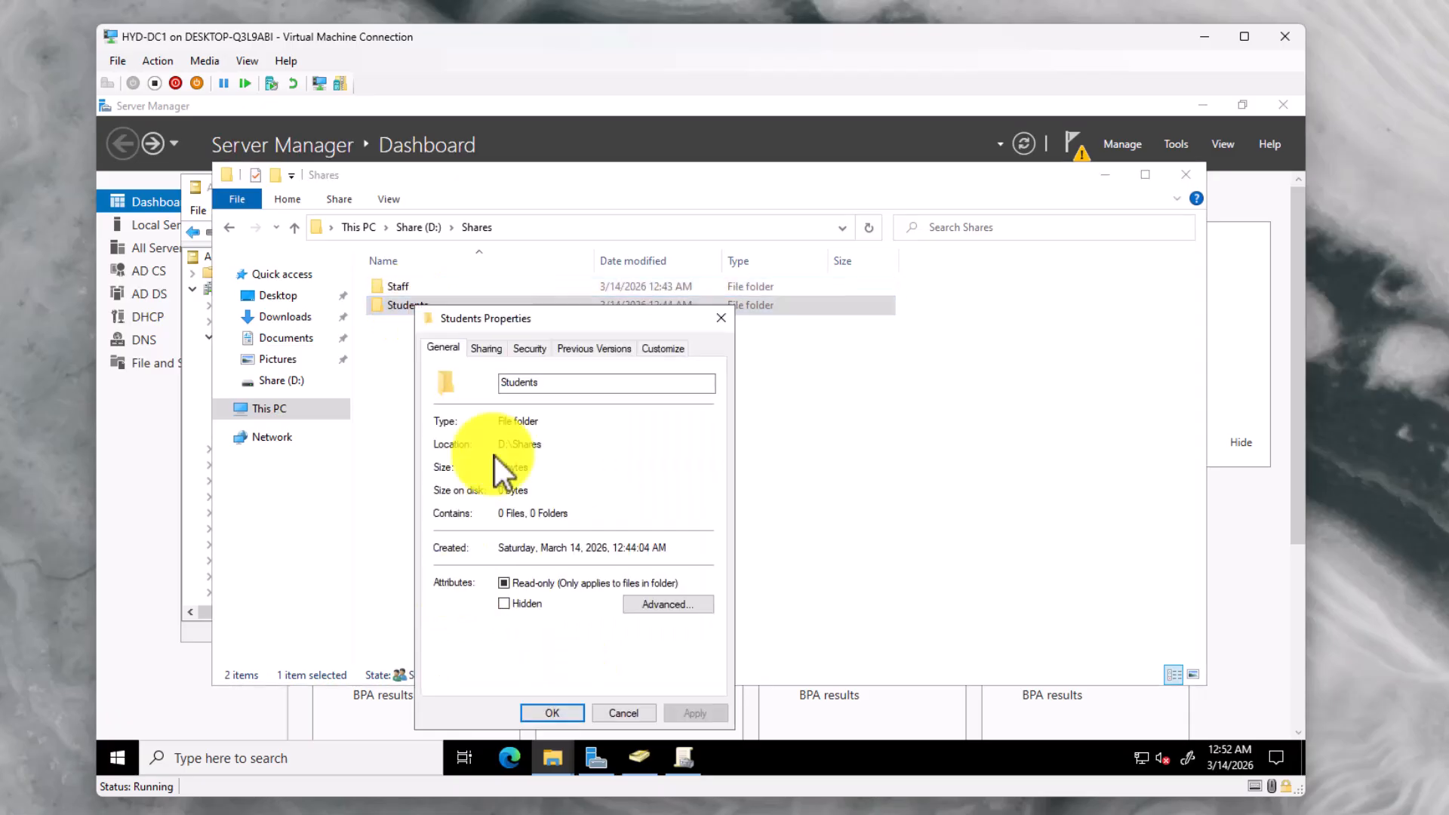
click(491, 348)
click(497, 559)
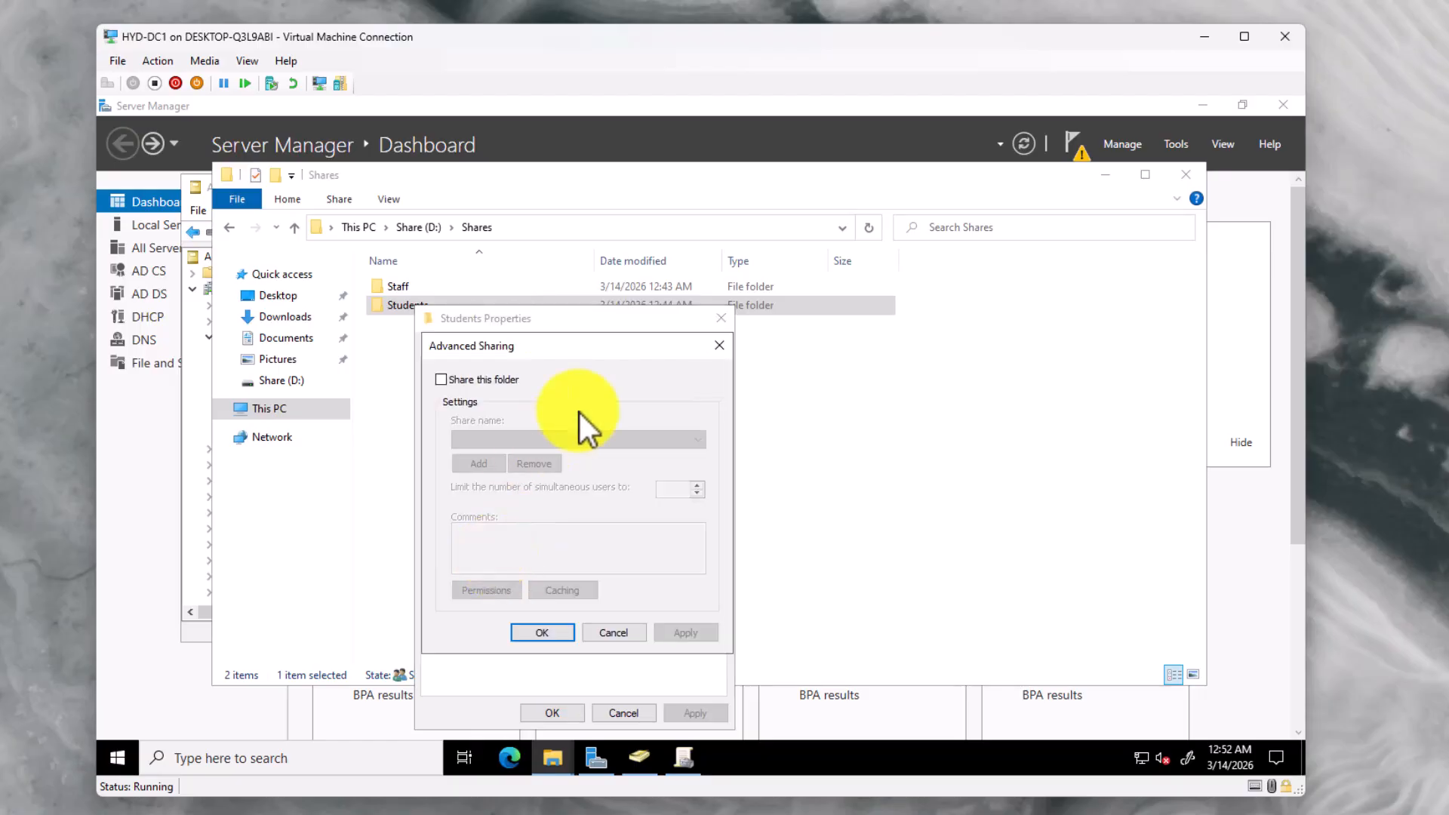
click(722, 346)
click(538, 349)
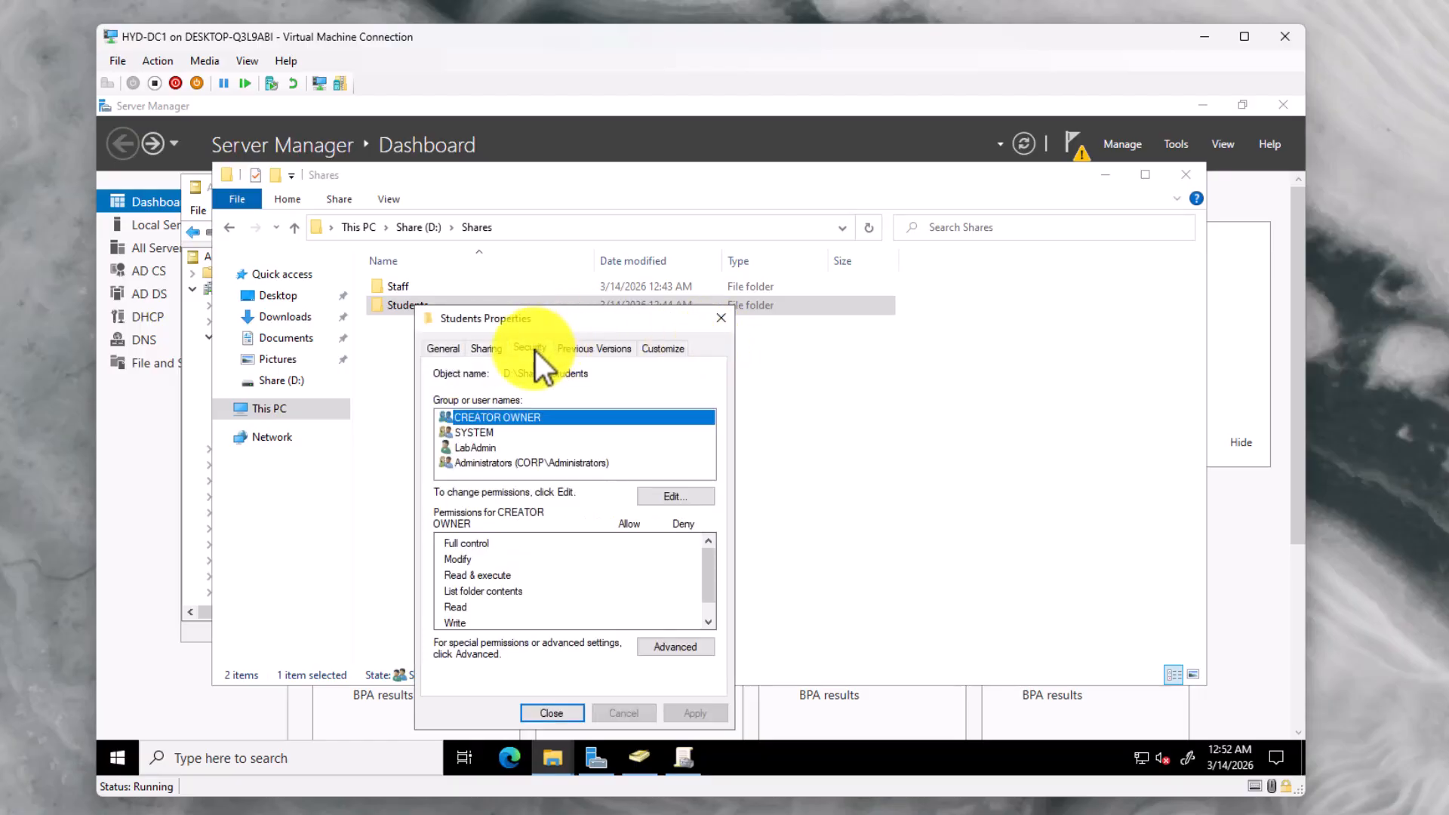
click(664, 649)
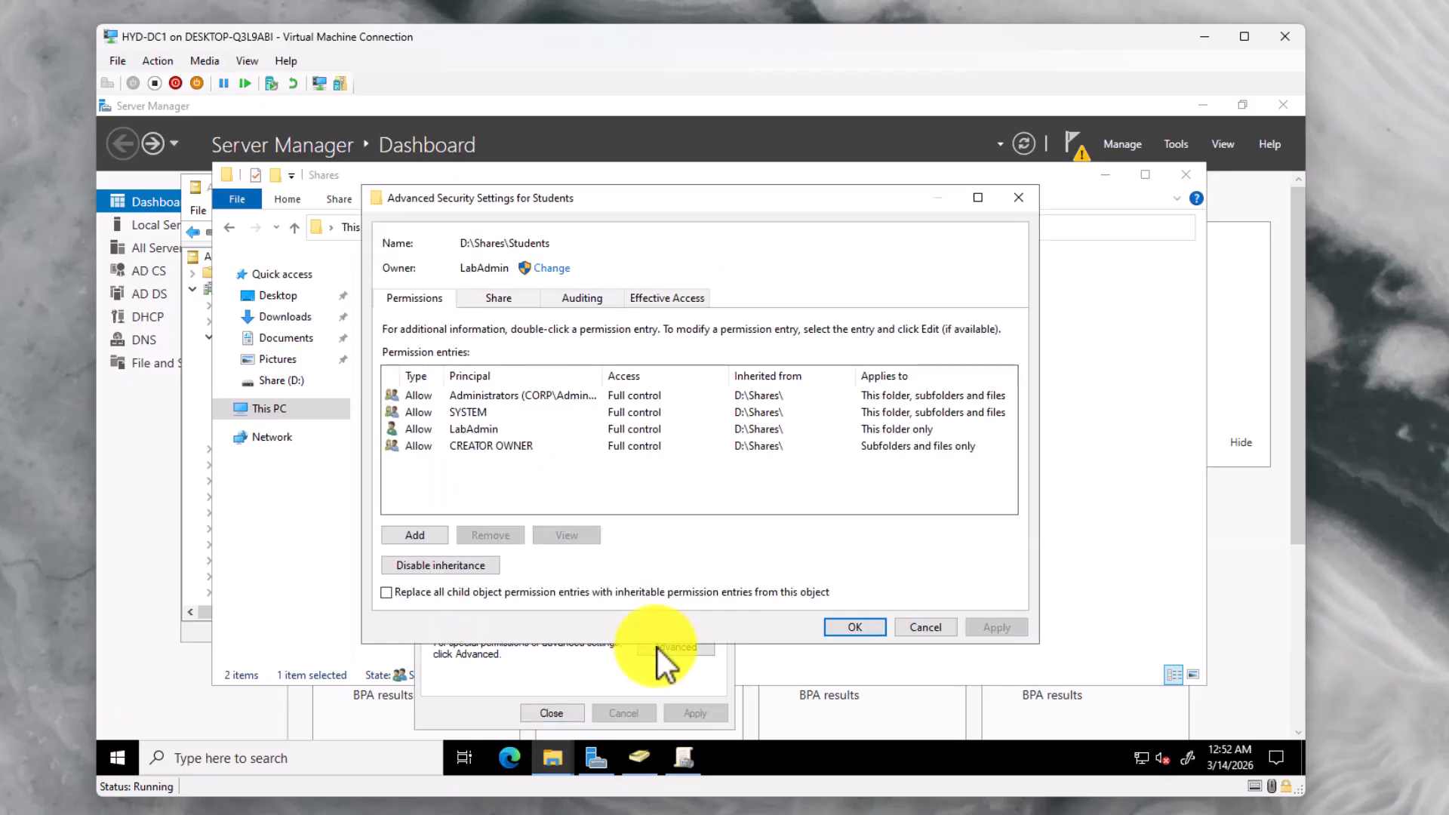
Disable inheritance on Students, converting inherited entries to explicit, and remove CREATOR OWNER
click(508, 447)
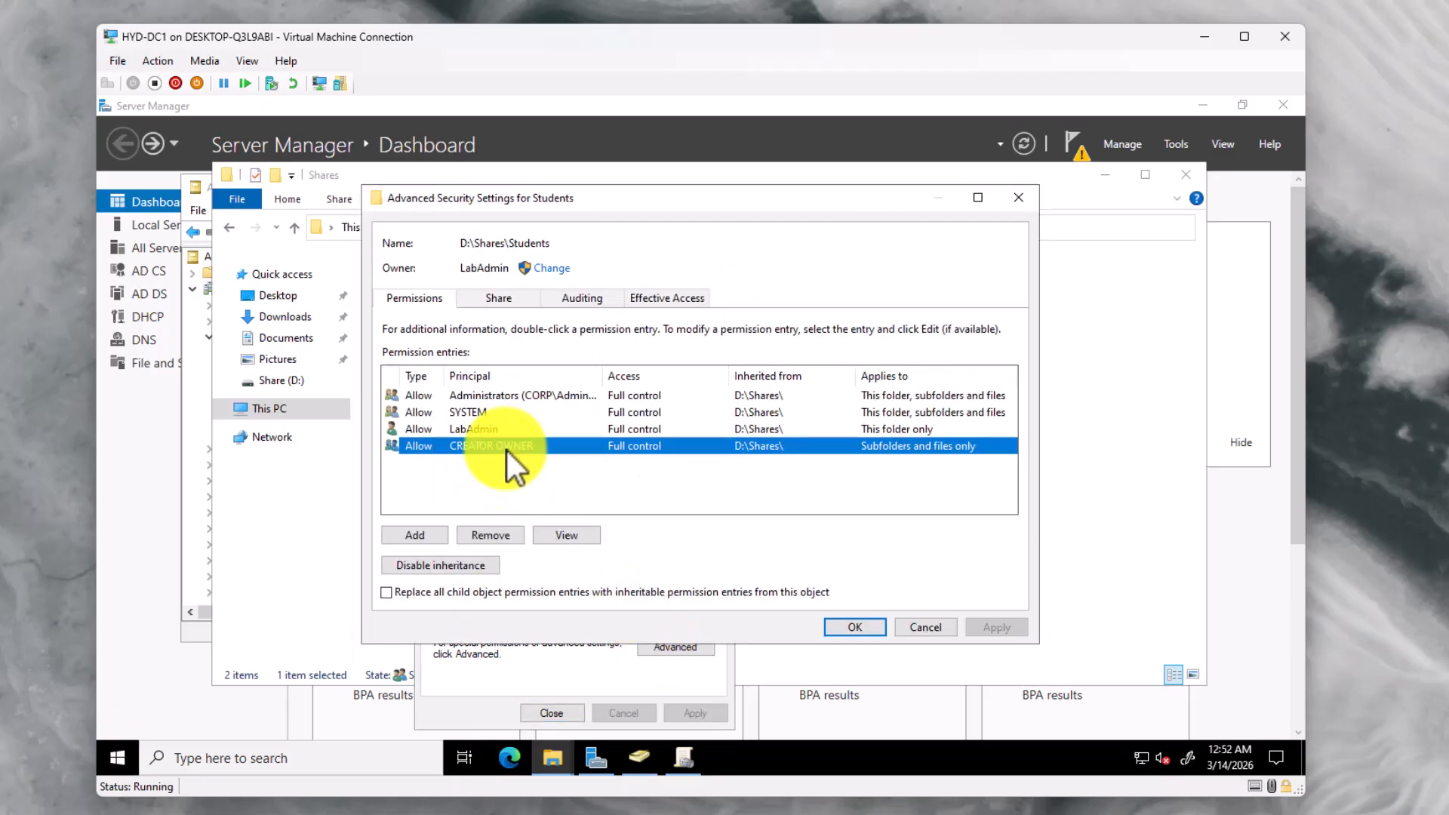
click(483, 537)
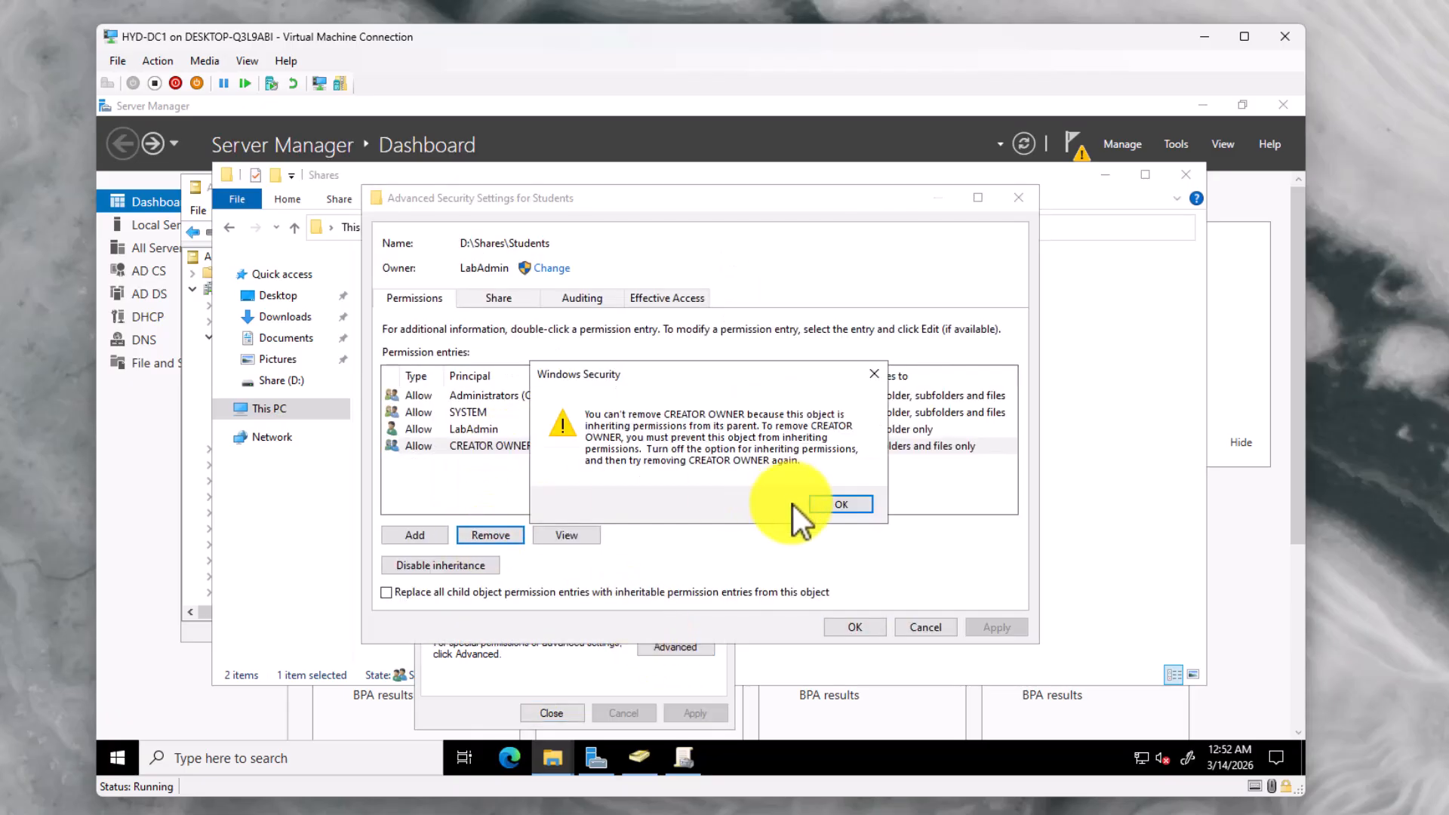
click(837, 504)
click(436, 567)
click(589, 395)
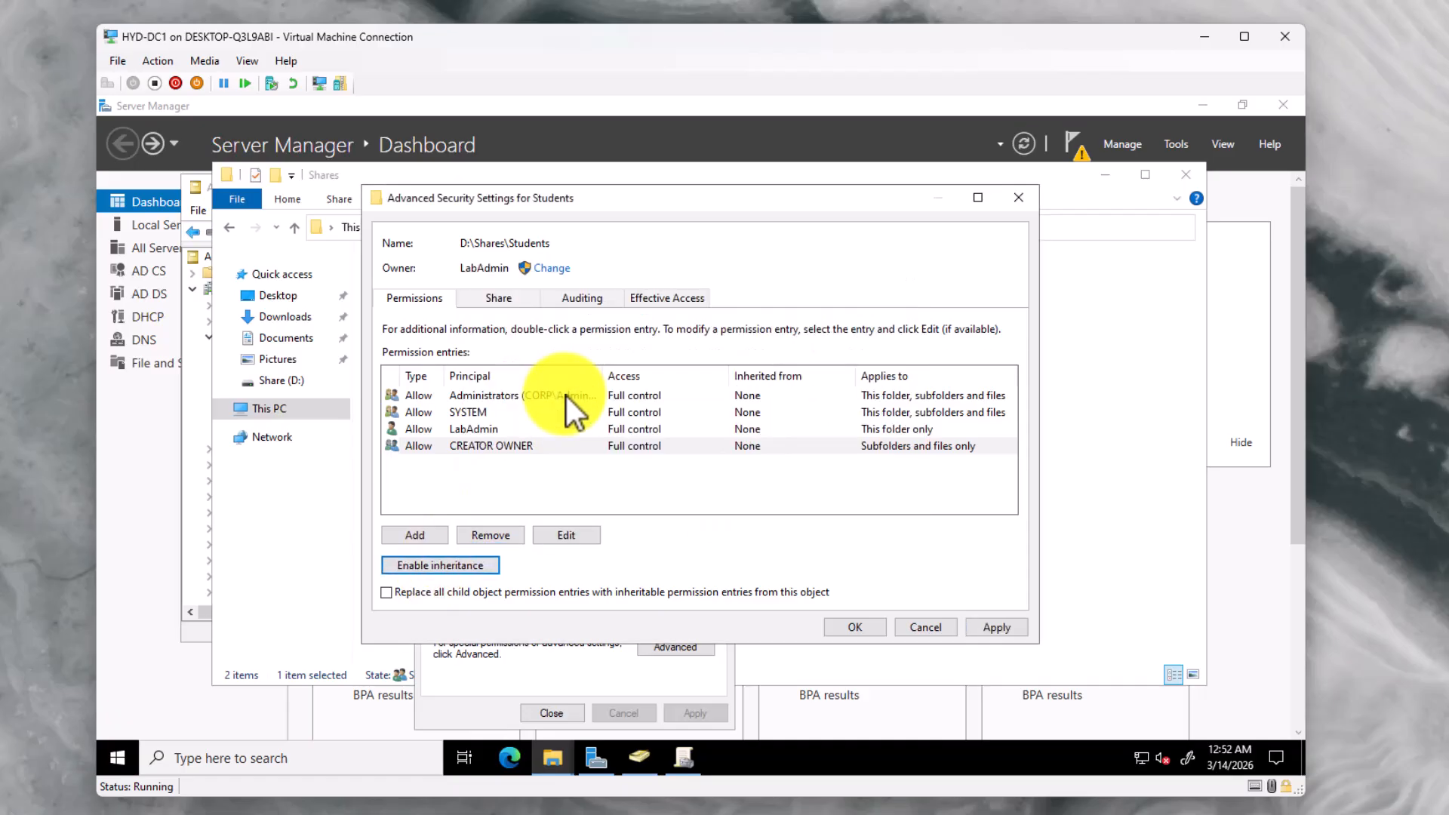
click(496, 450)
click(495, 536)
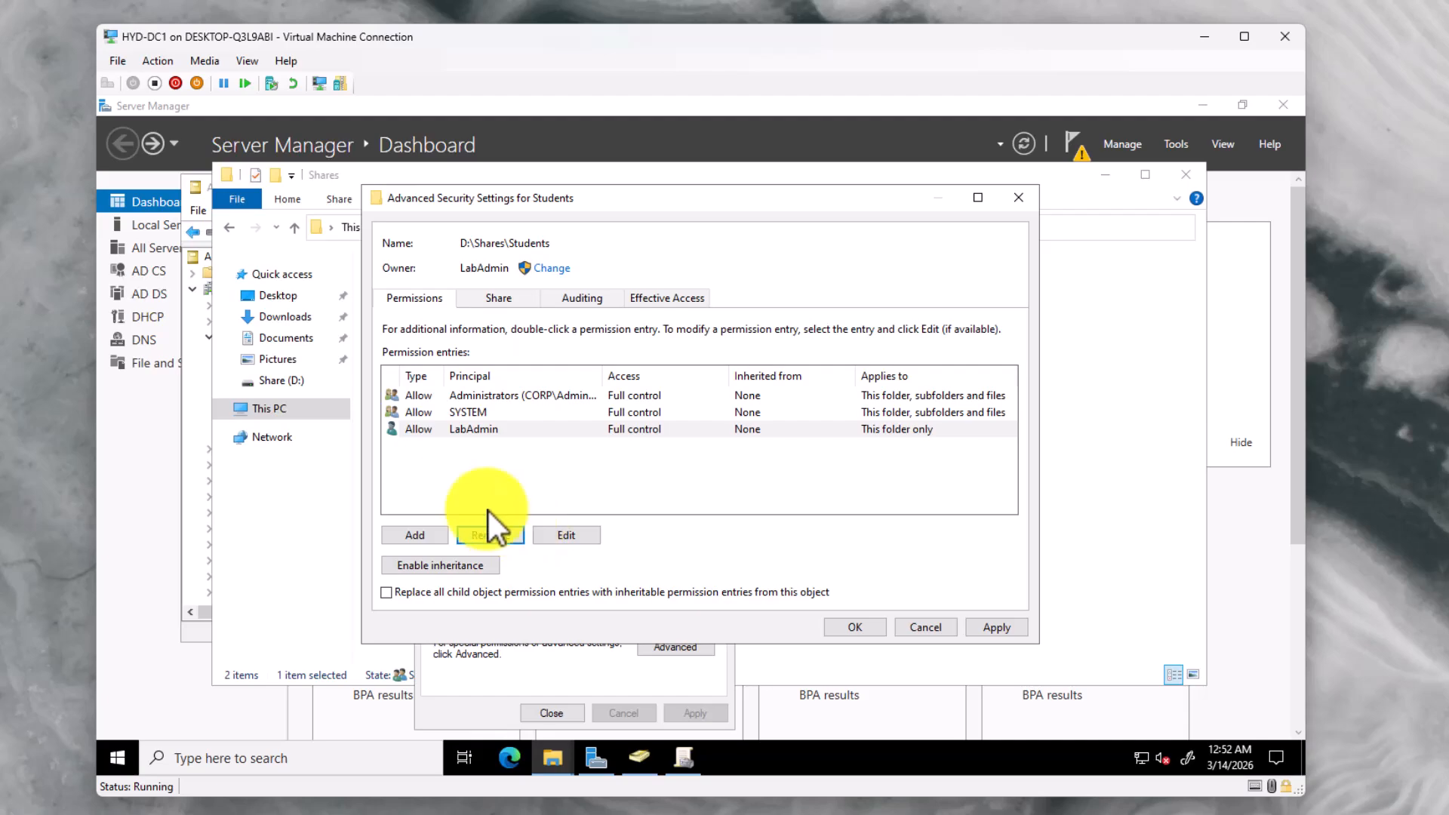
Add a Student_Share entry with Modify on Students, its subfolders and files, and apply it
click(440, 533)
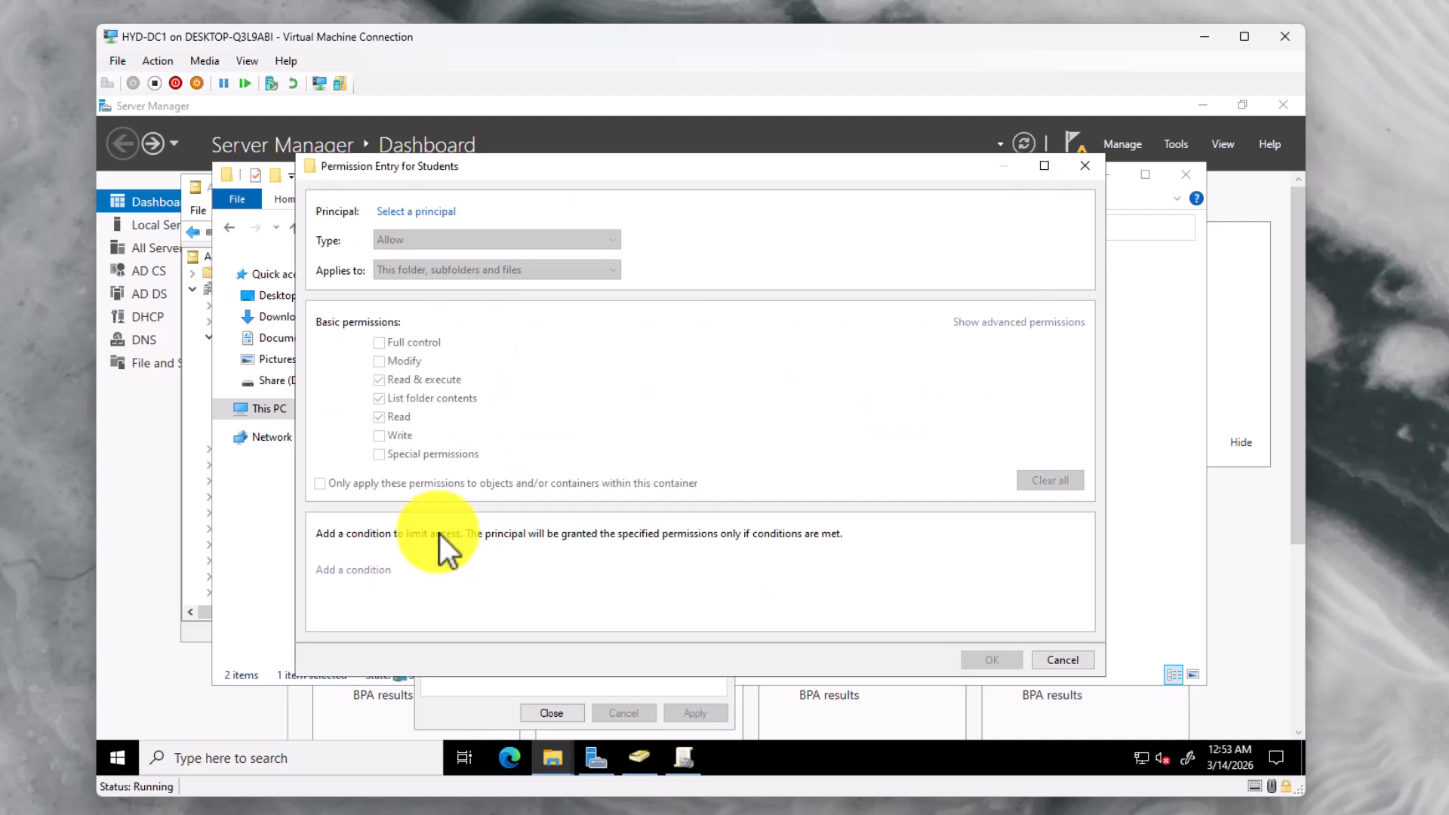
click(415, 212)
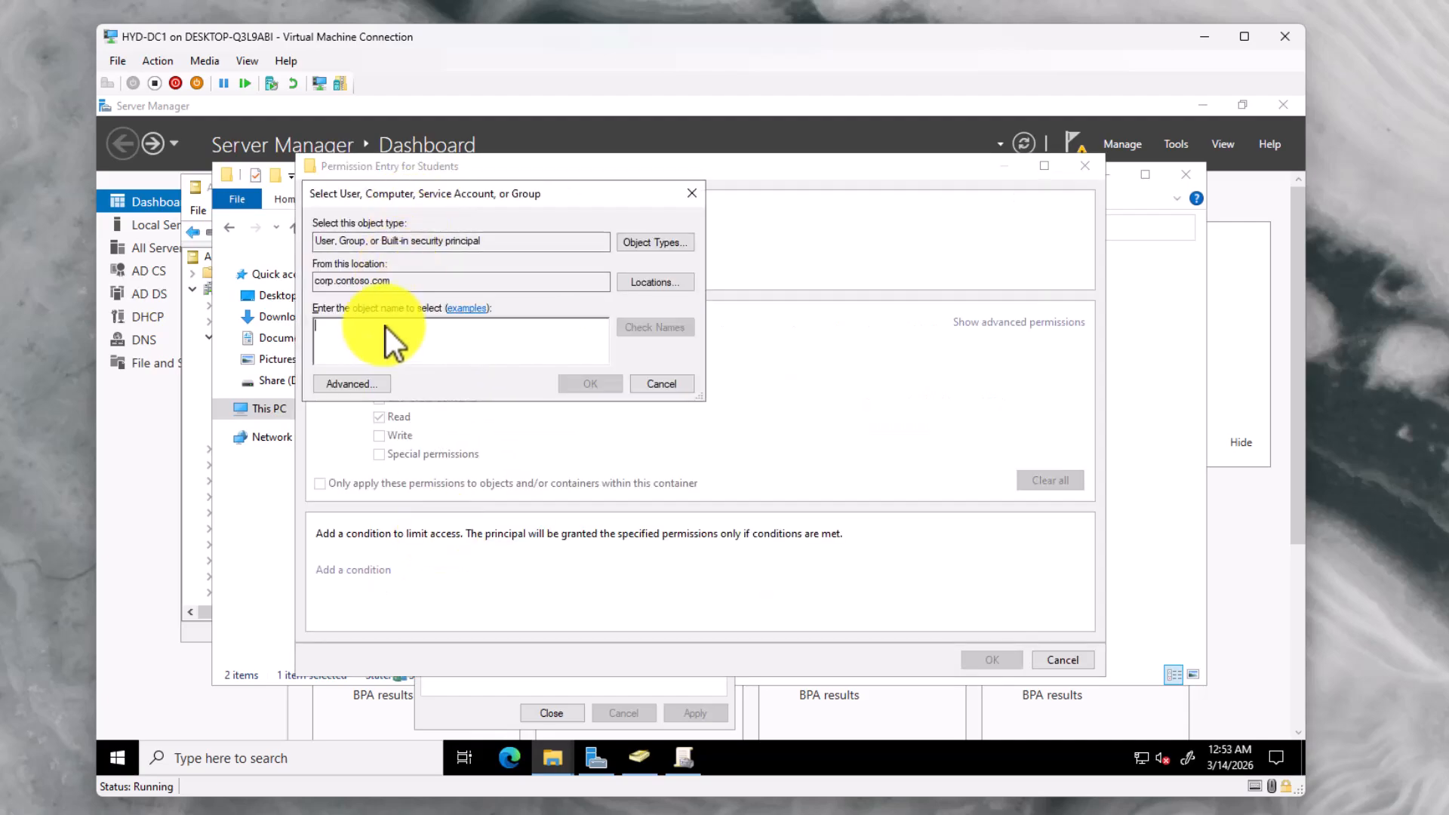
text(Studen)
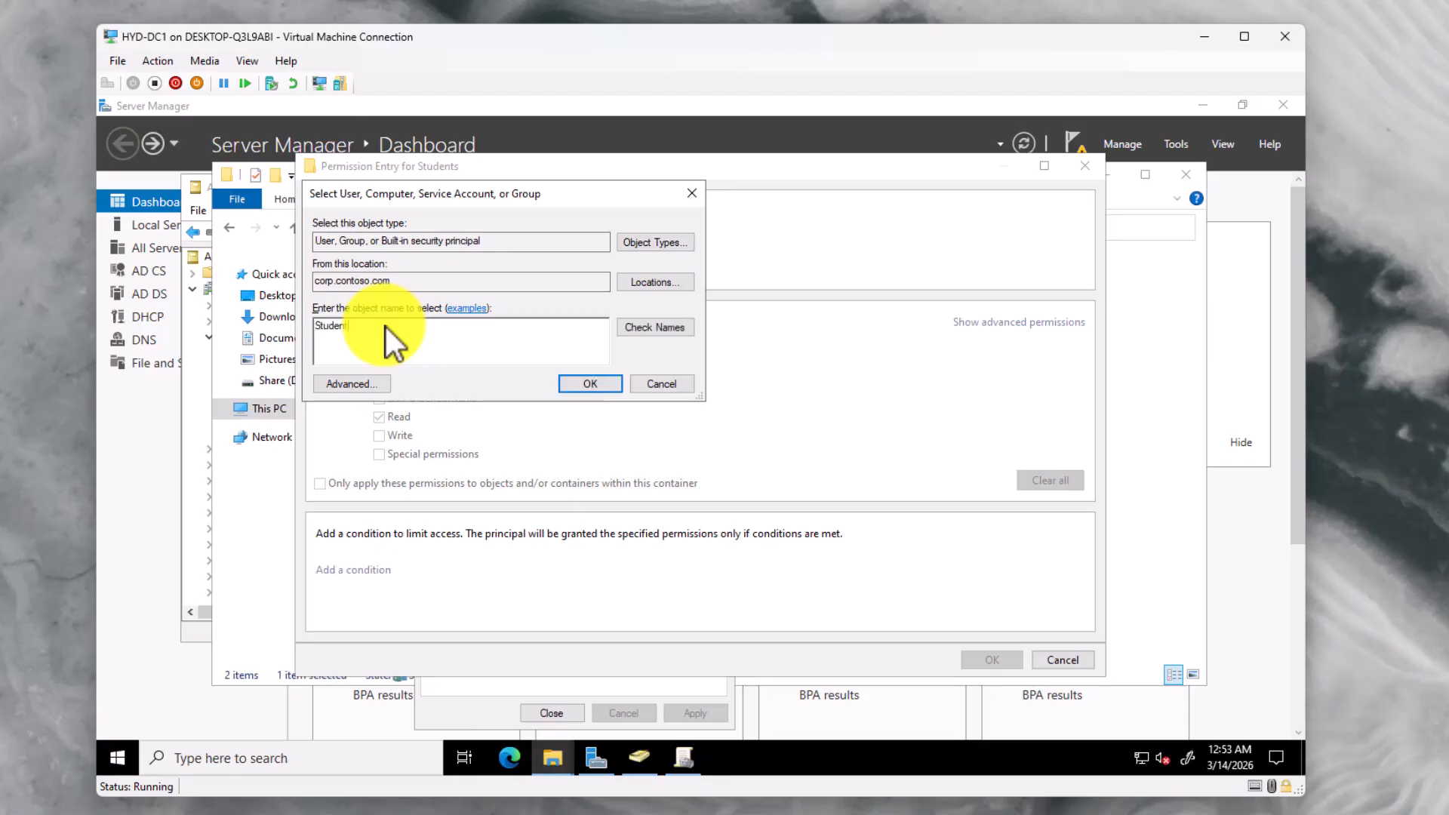
text(t_Share)
click(654, 331)
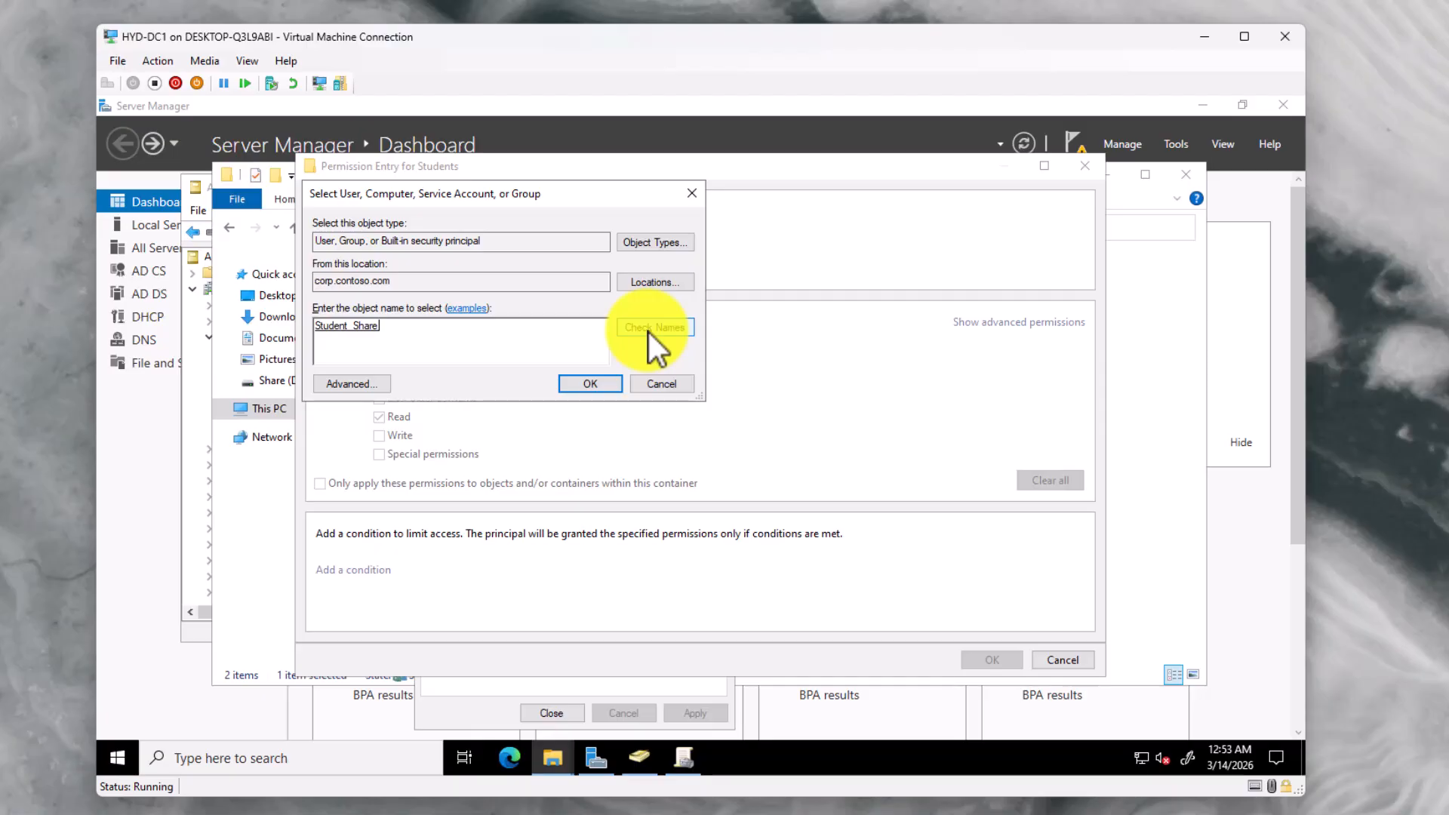
click(575, 386)
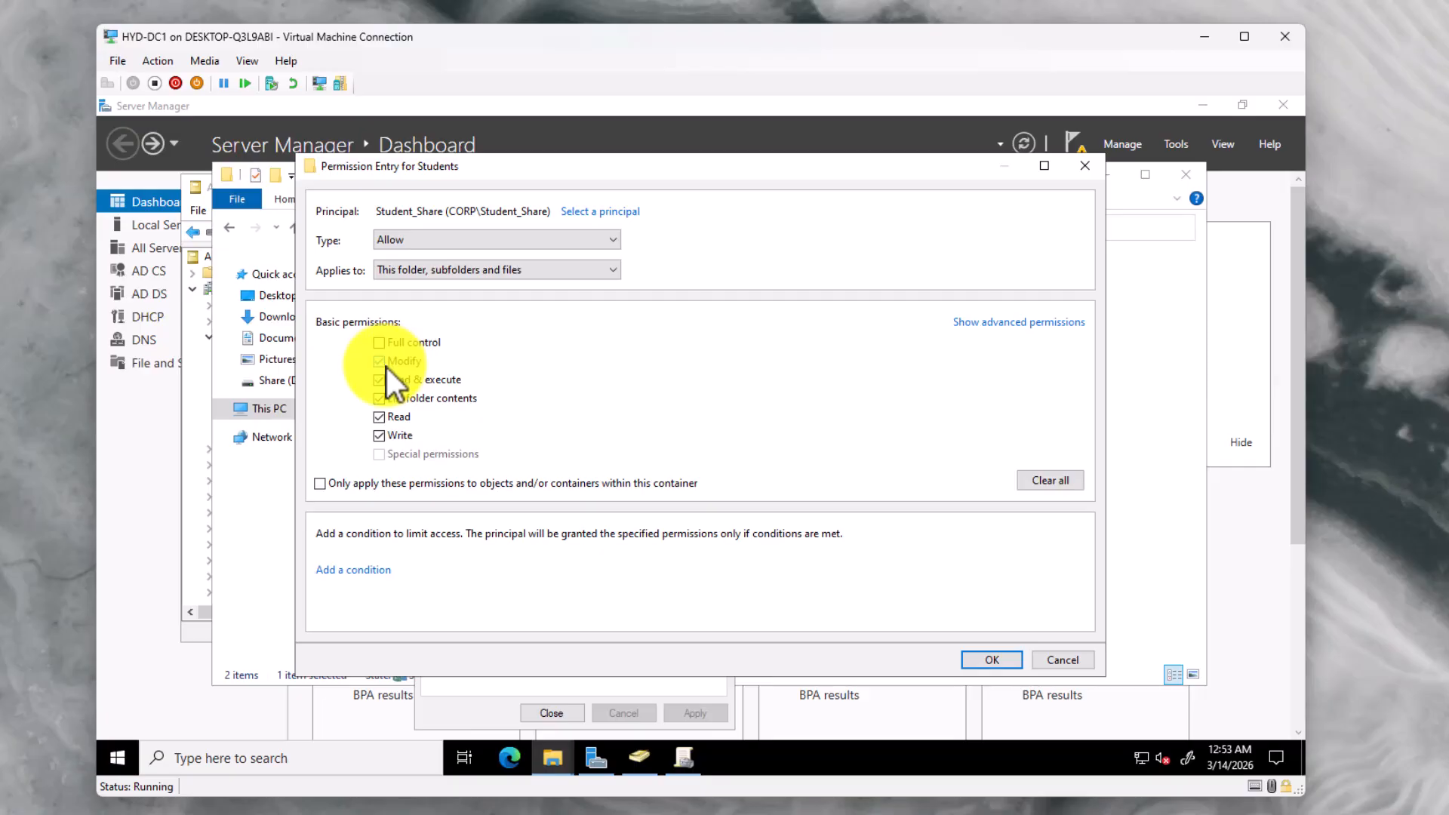
click(992, 660)
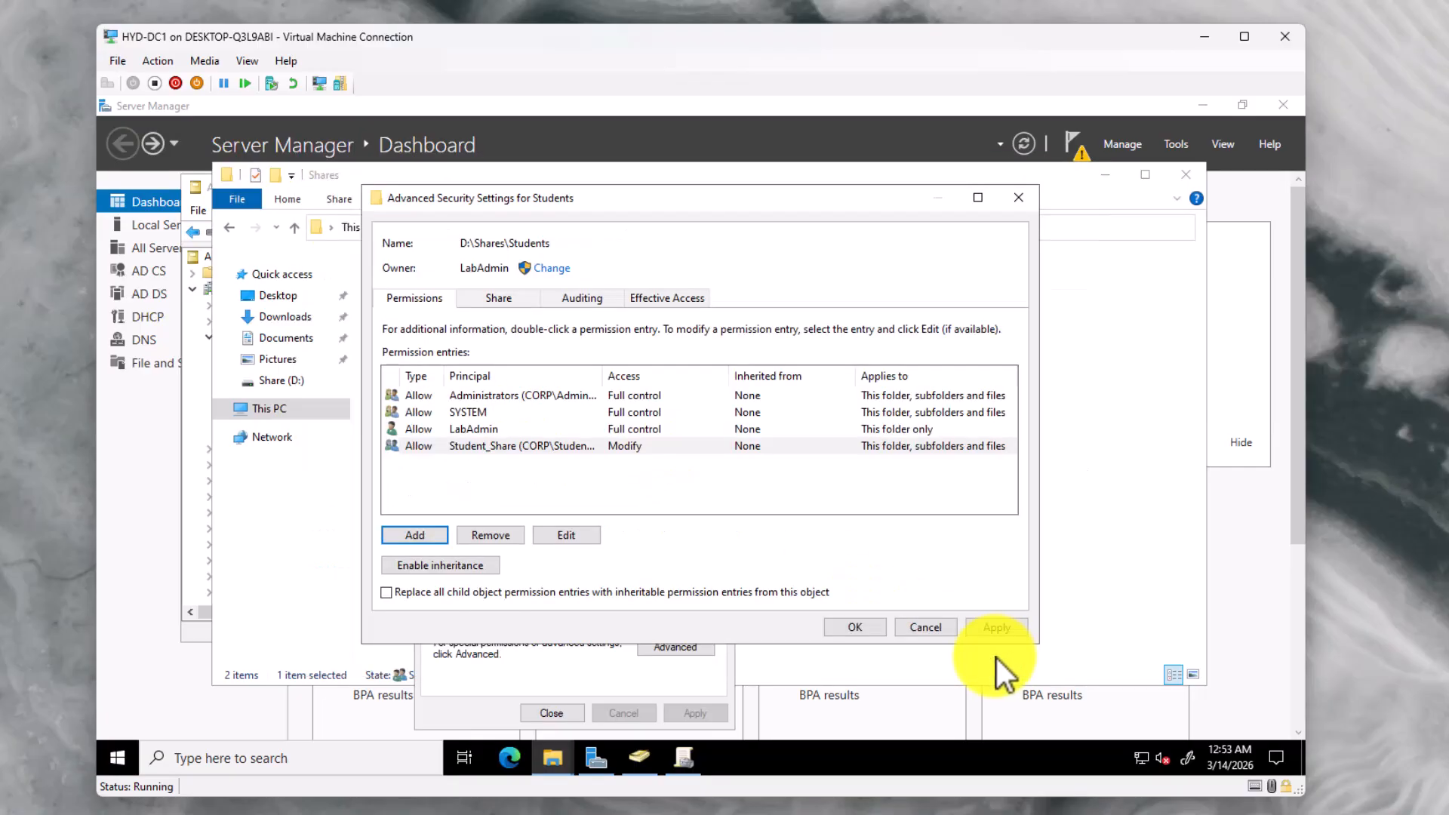
click(998, 628)
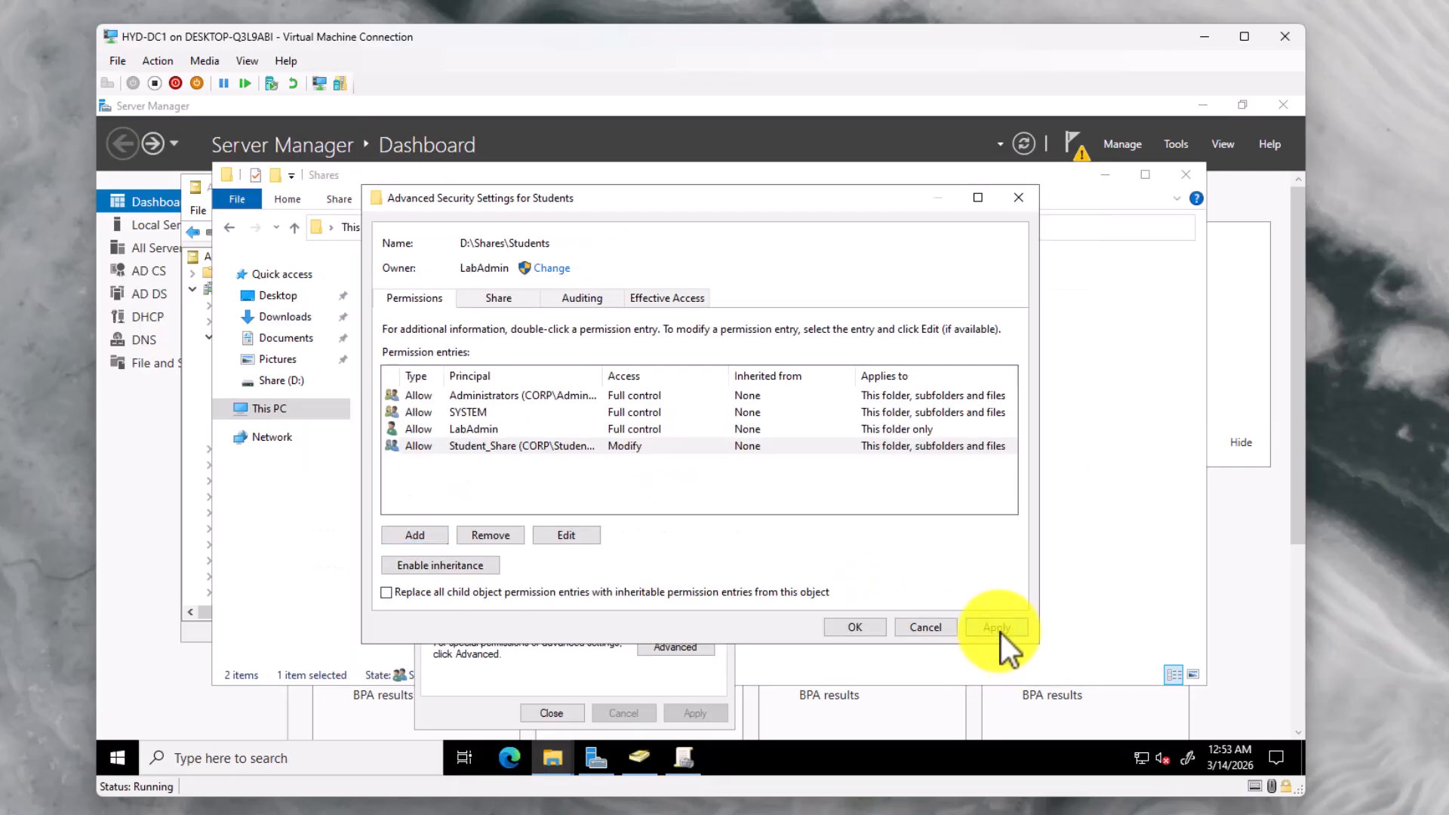
click(845, 626)
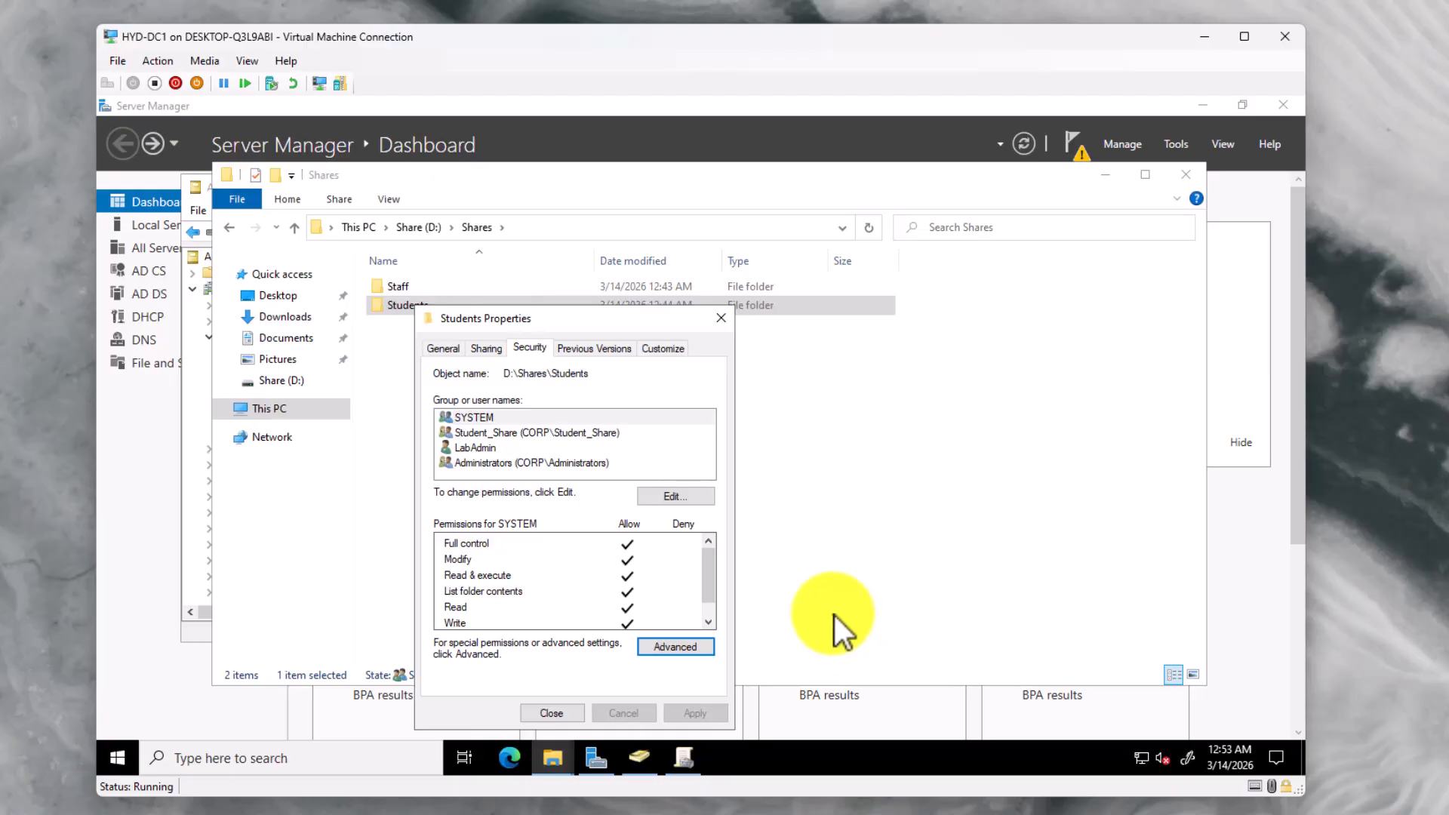
Review Student_Share's Modify permissions on Students, close the properties, and return to Server Manager
click(487, 432)
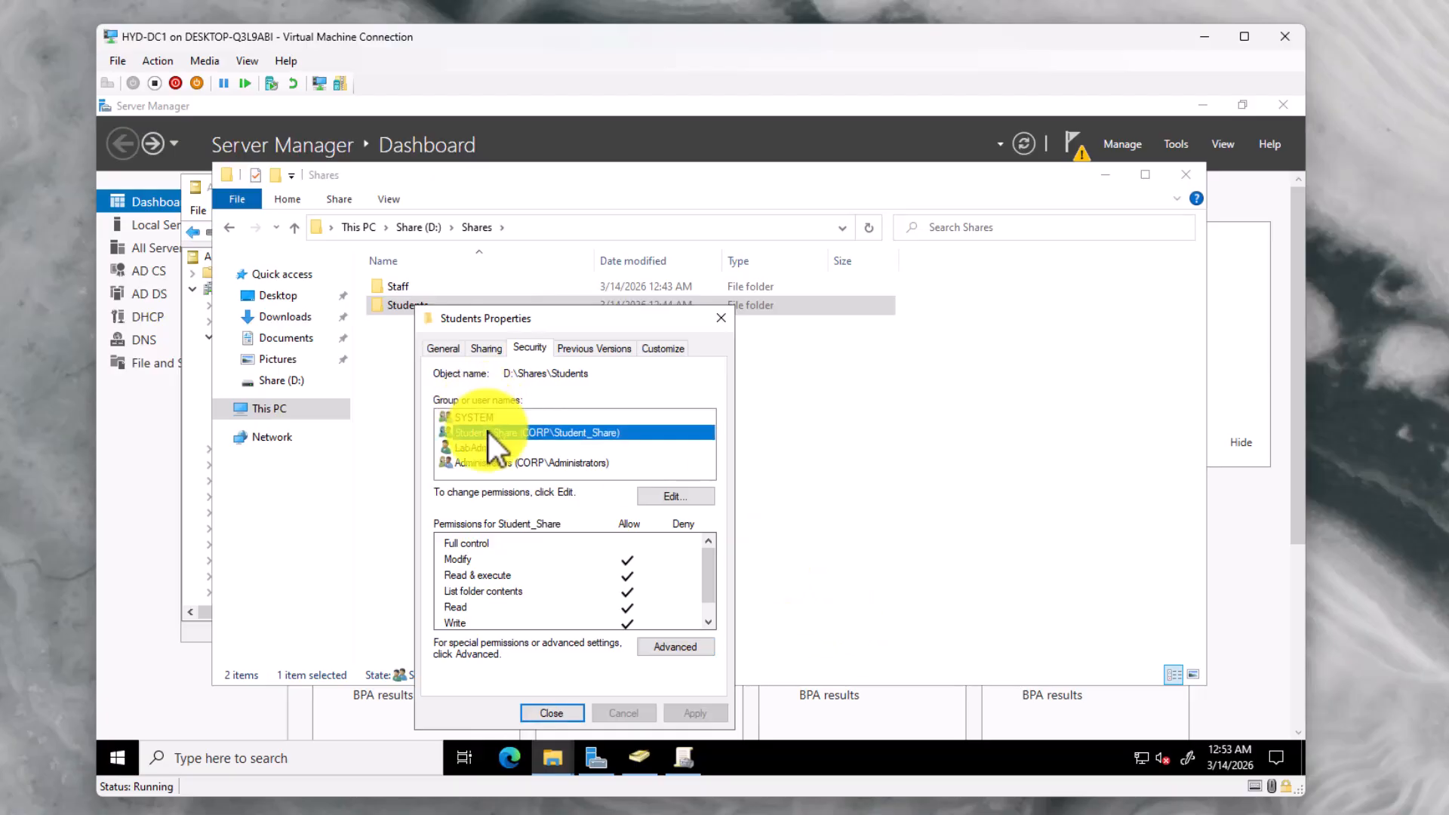
scroll(606, 572, down, 1)
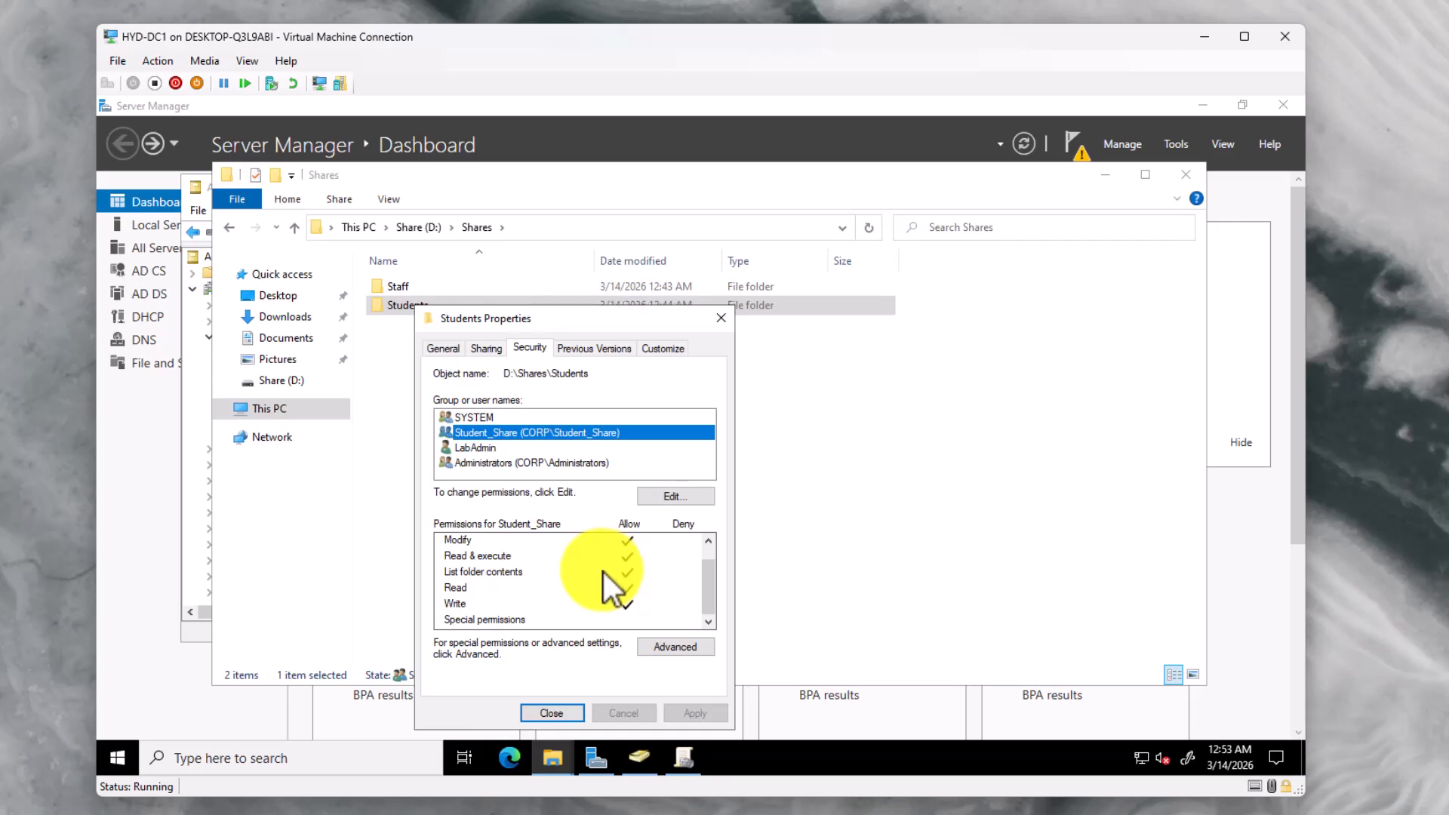
scroll(604, 571, up, 1)
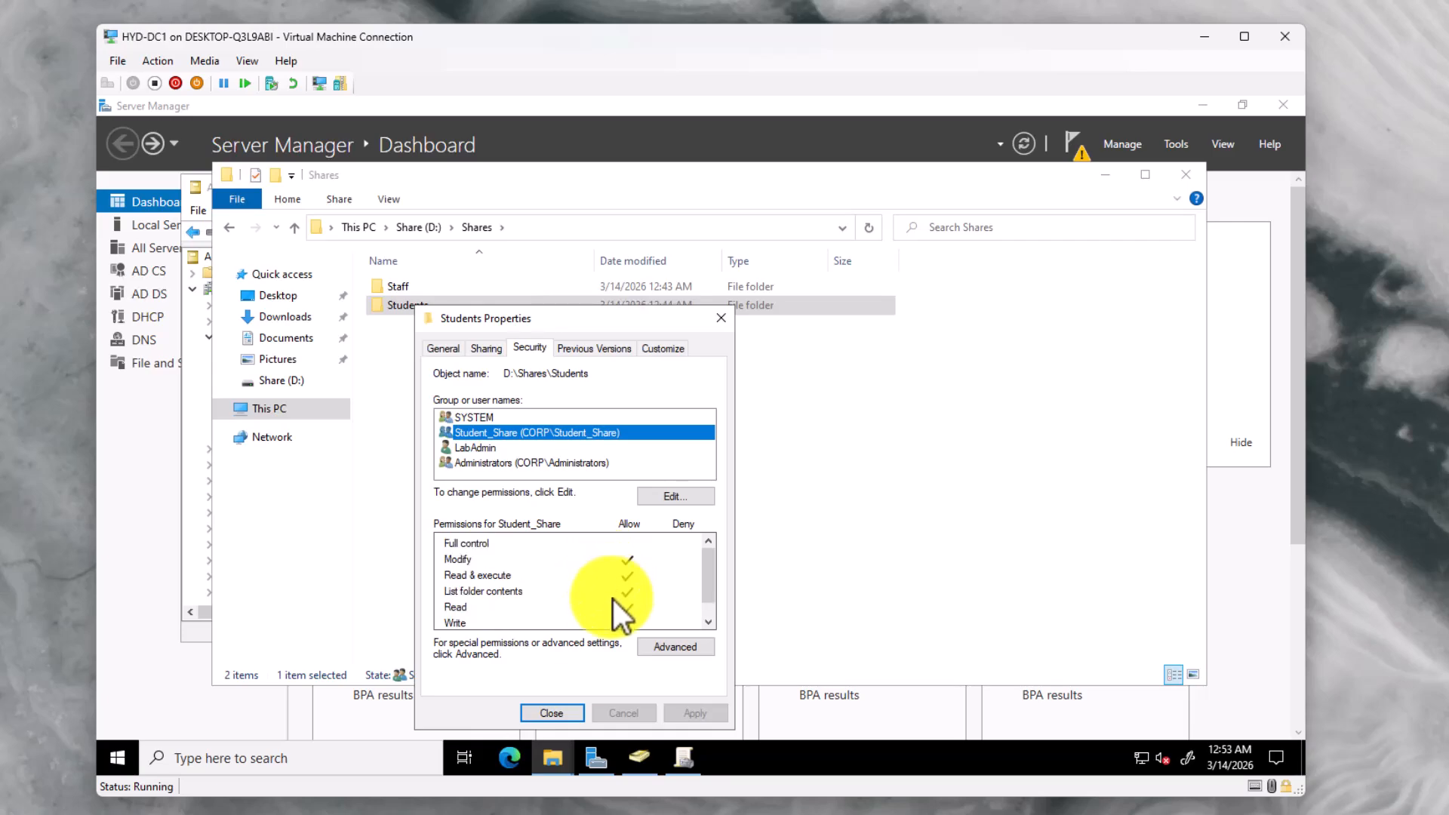
click(570, 713)
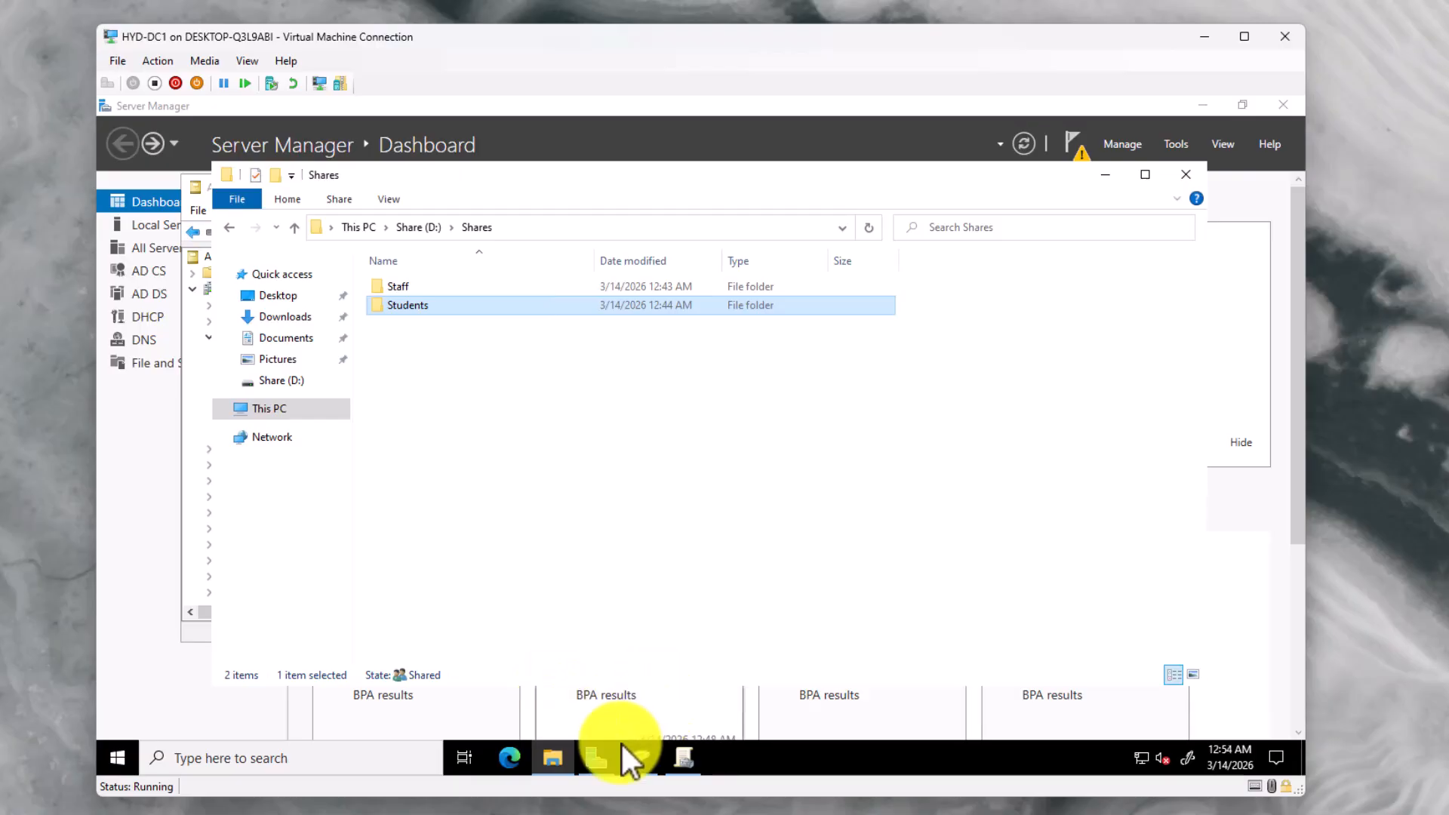
click(608, 761)
Enable access-based enumeration on the Shares share at D:\Shares under File and Storage Services
click(253, 367)
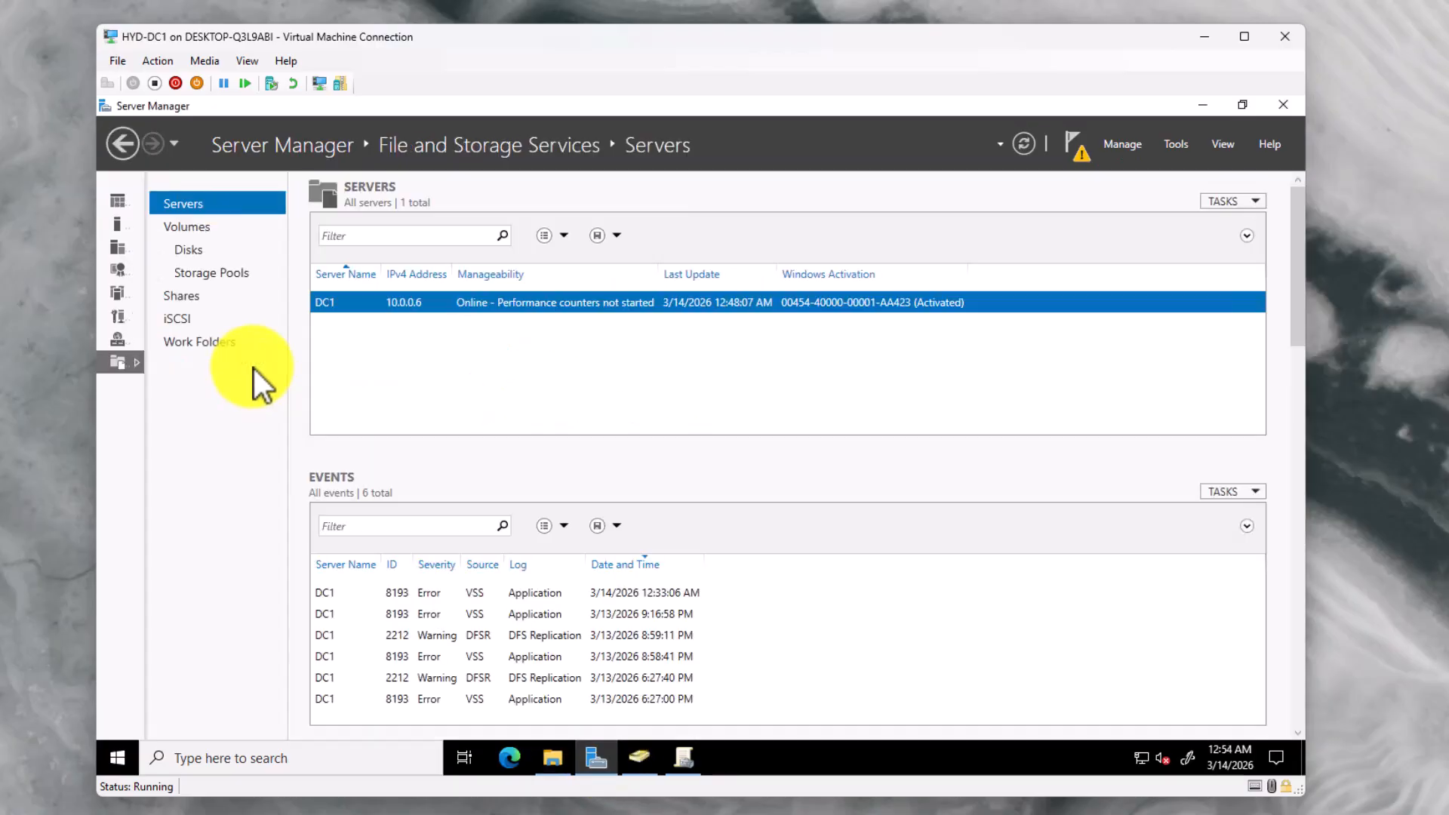
click(198, 297)
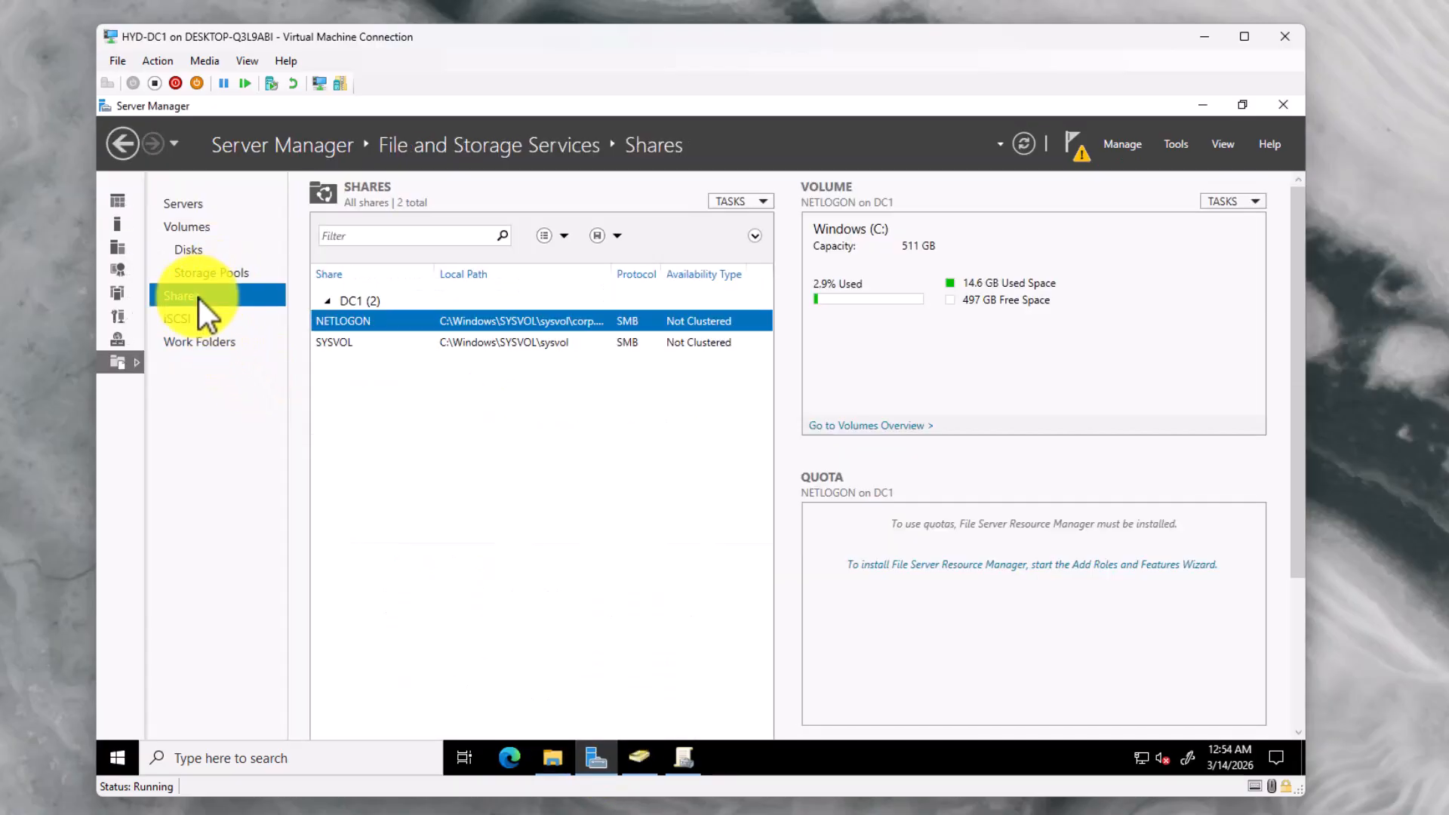
click(1026, 142)
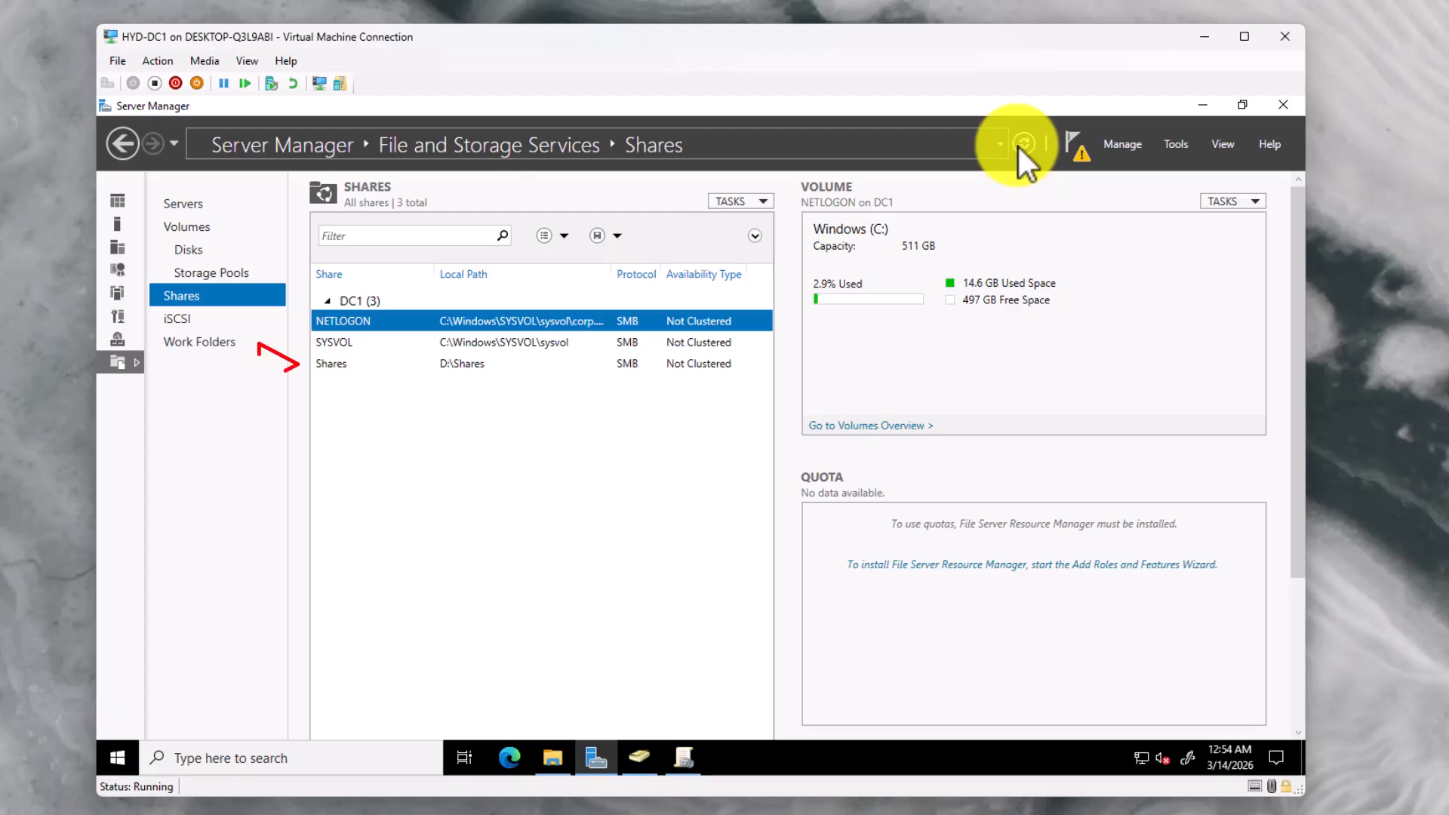
click(459, 363)
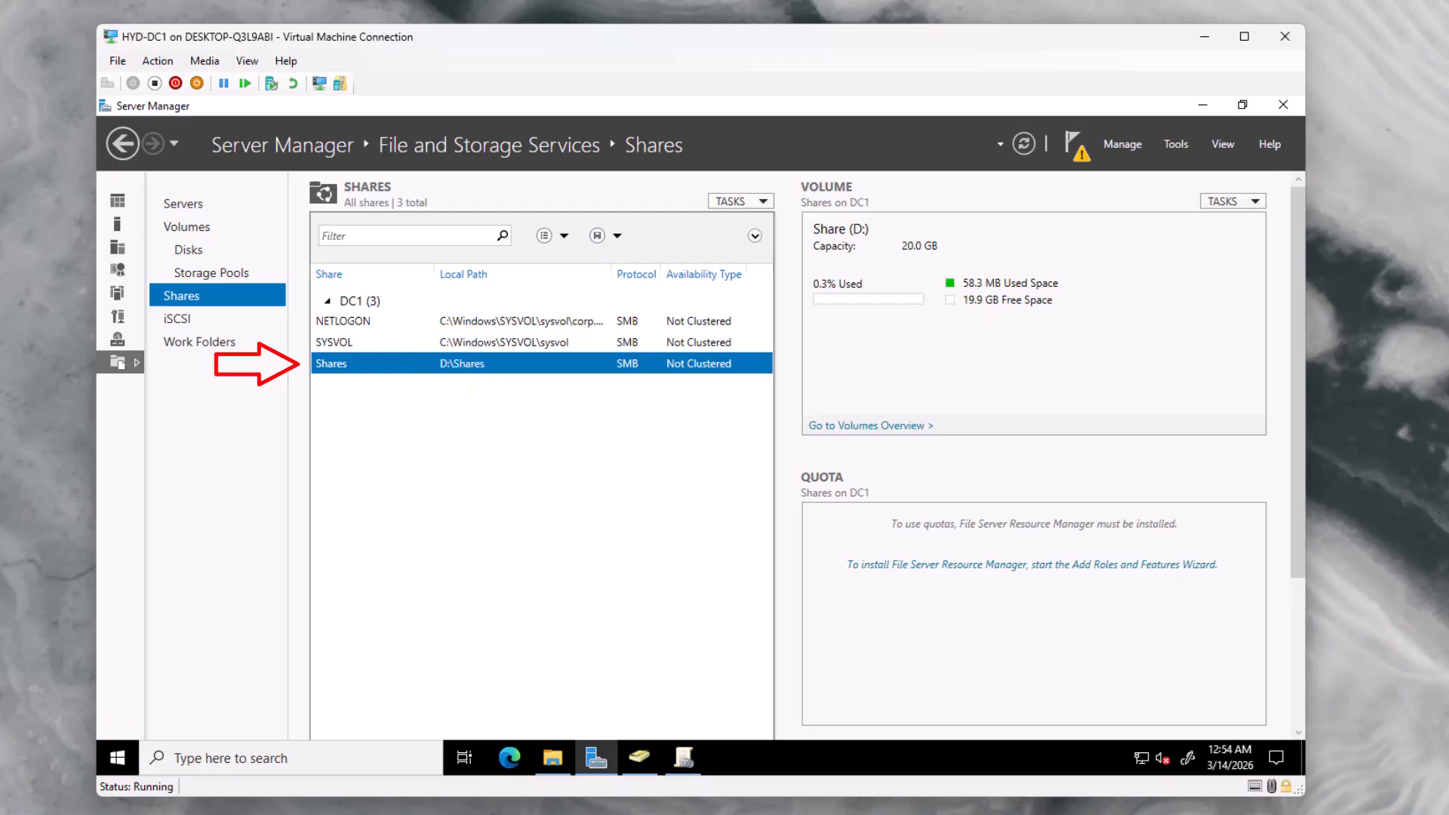
right_click(463, 365)
click(509, 421)
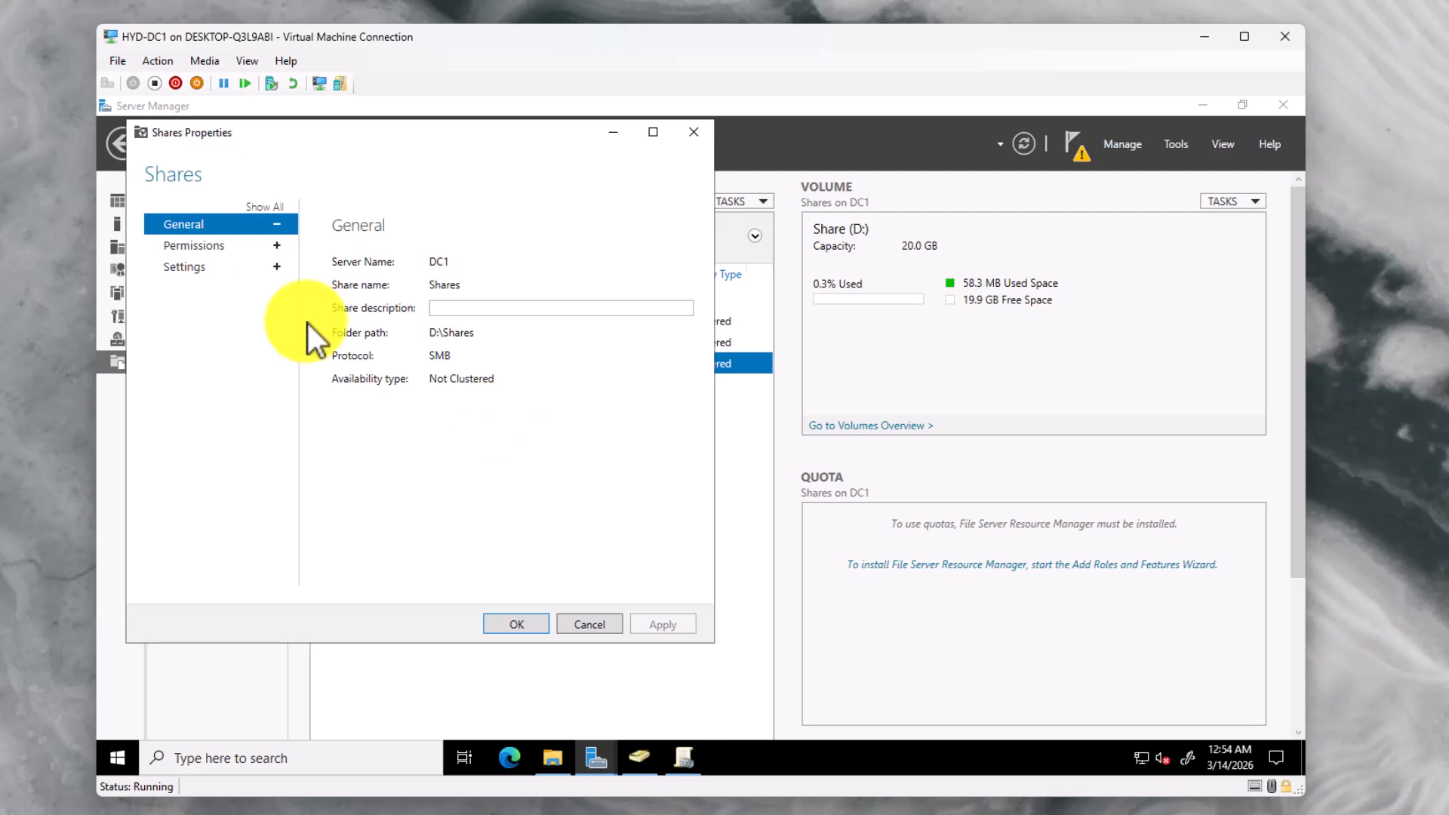
scroll(418, 424, down, 2)
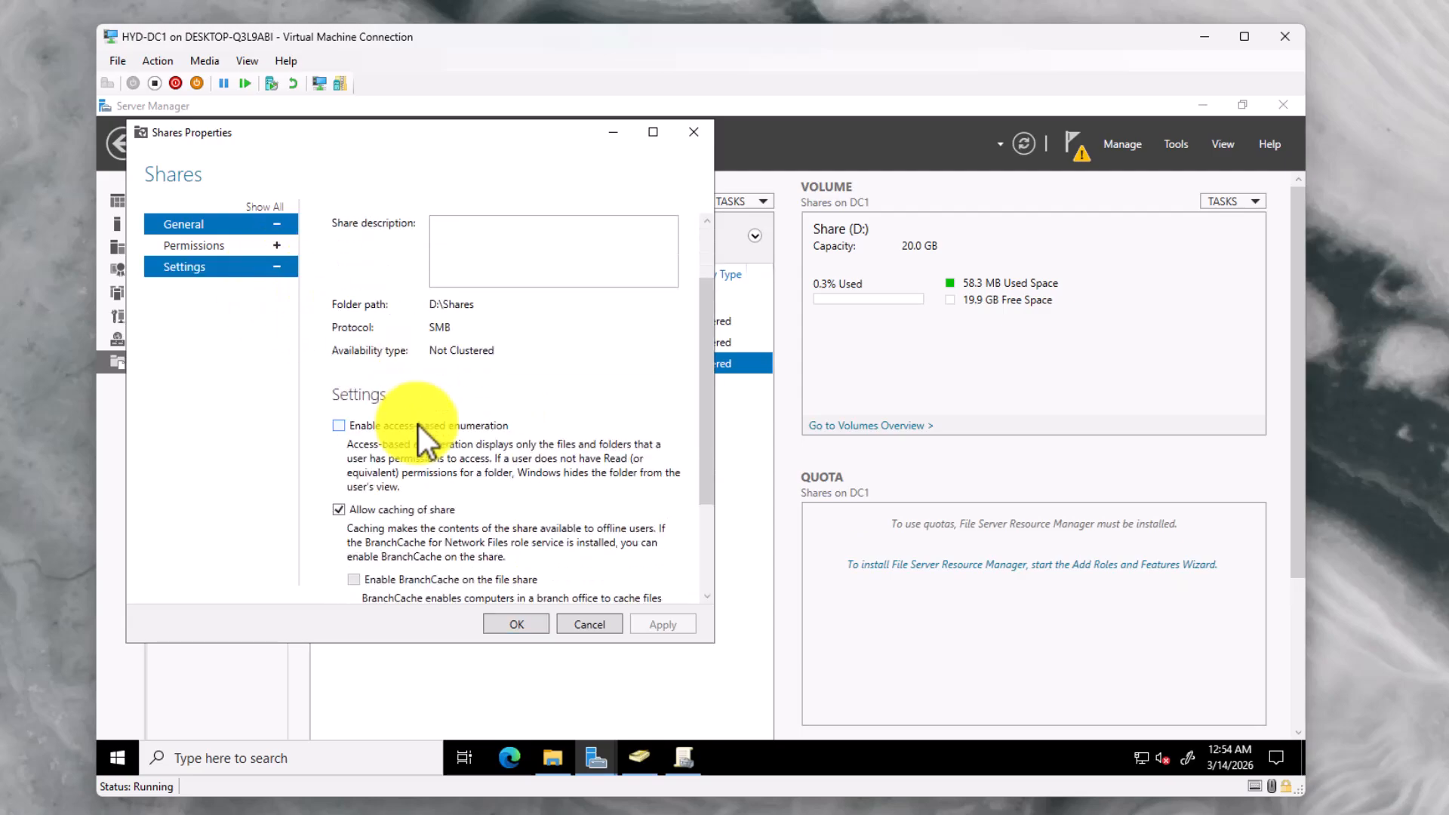
click(340, 427)
scroll(341, 427, down, 3)
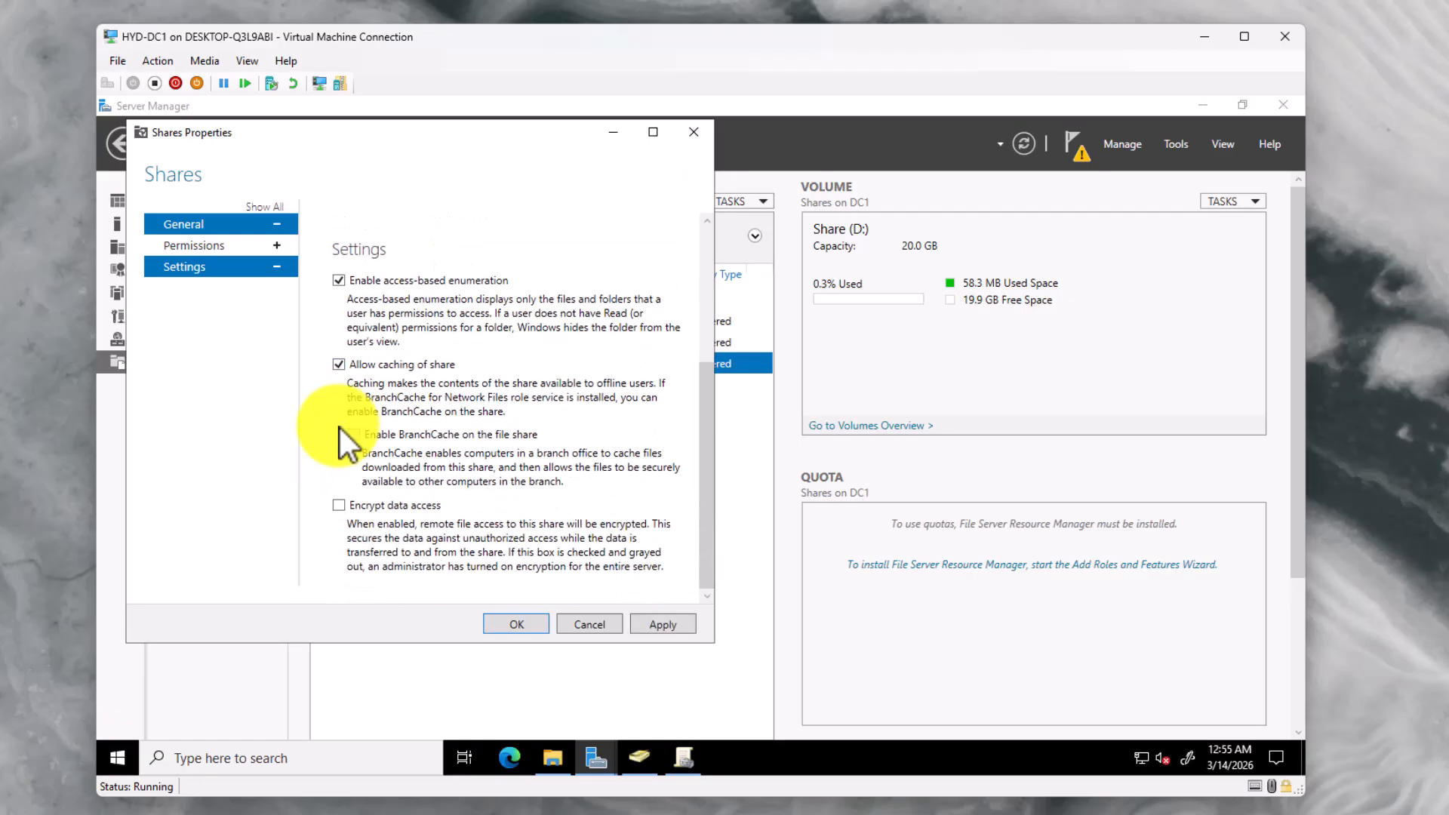
scroll(338, 433, up, 3)
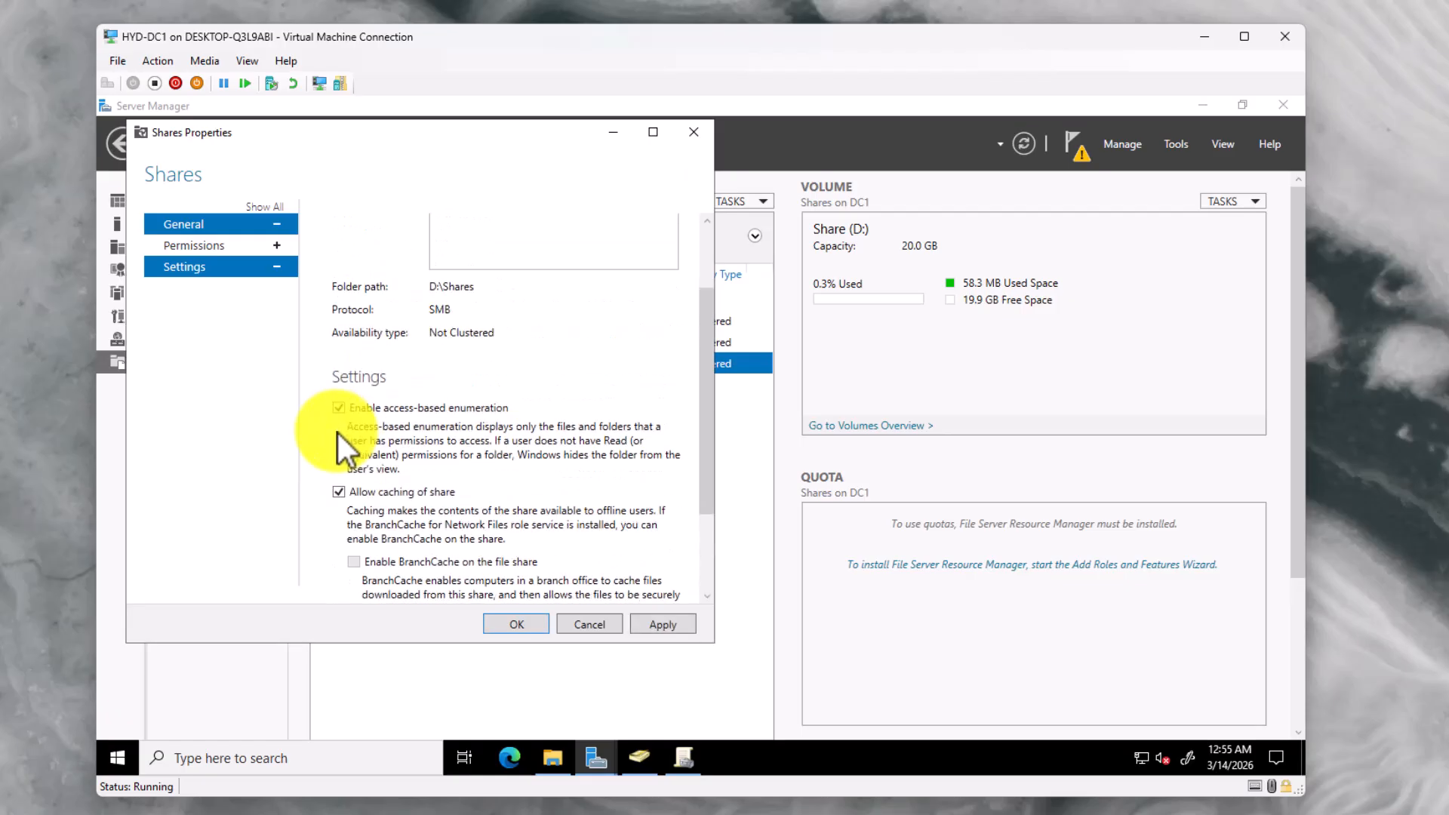
click(527, 624)
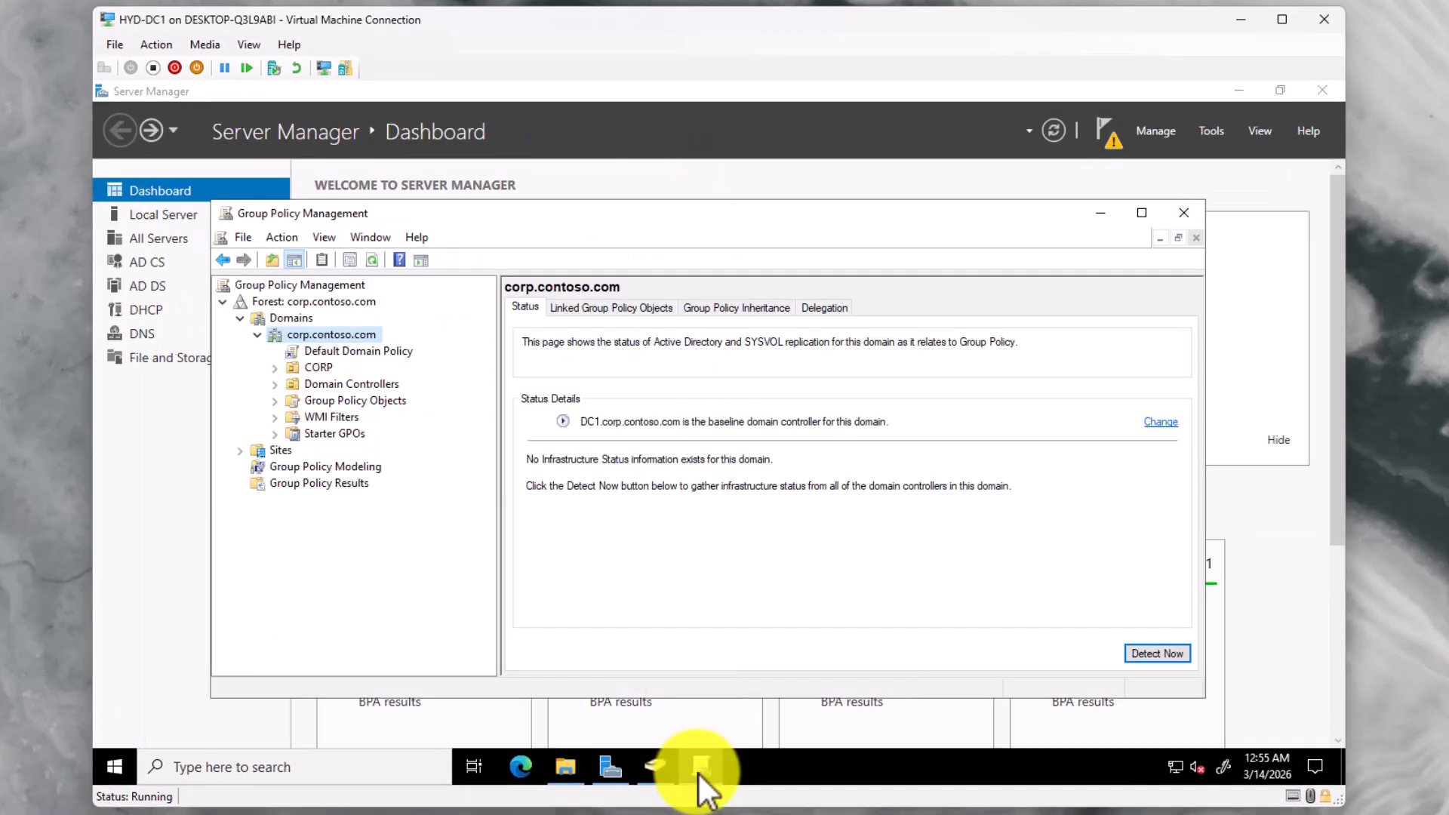
Create a new GPO named Drive_Maps and link it to the CORP OU
click(318, 369)
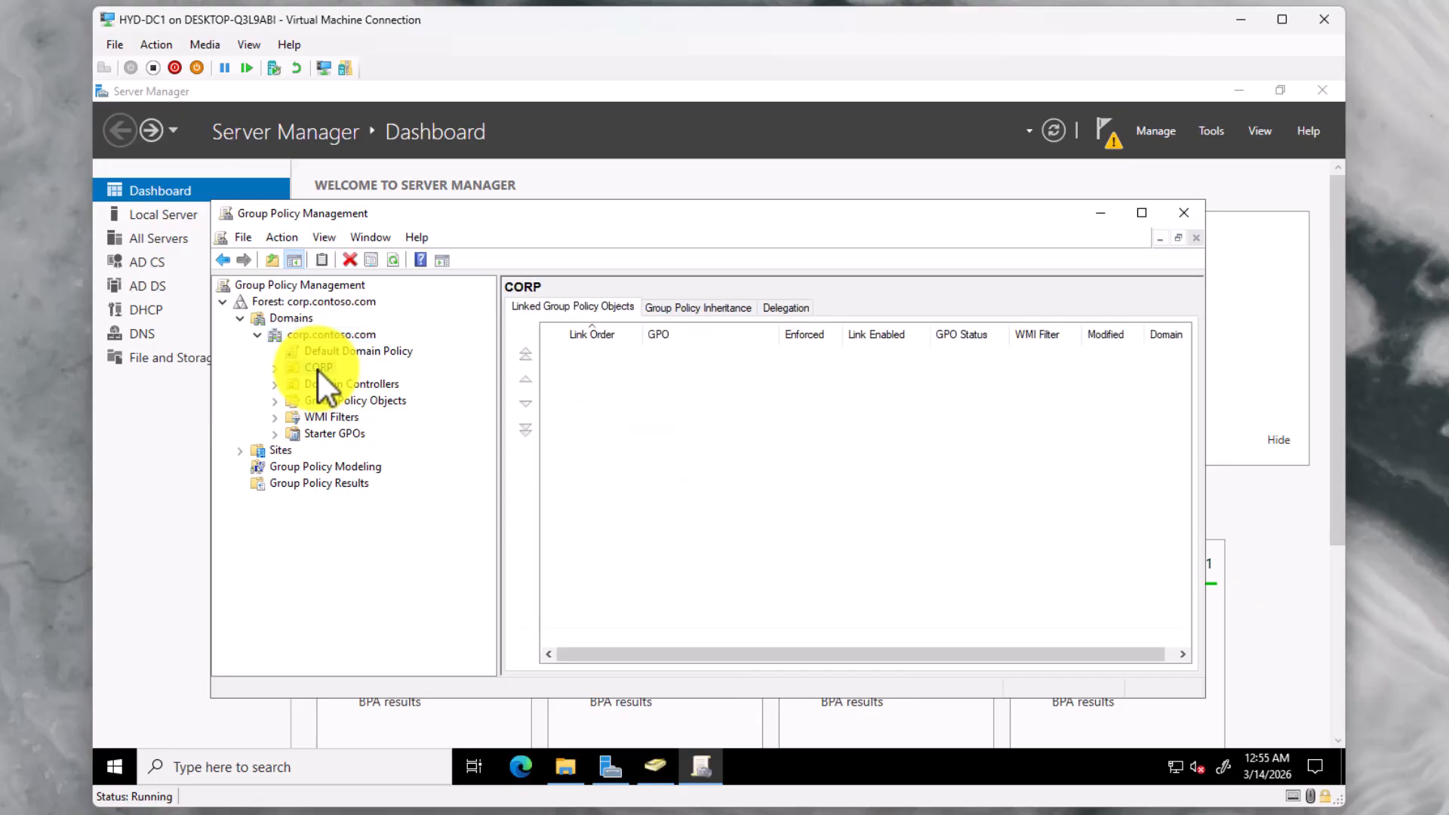
right_click(317, 368)
click(368, 378)
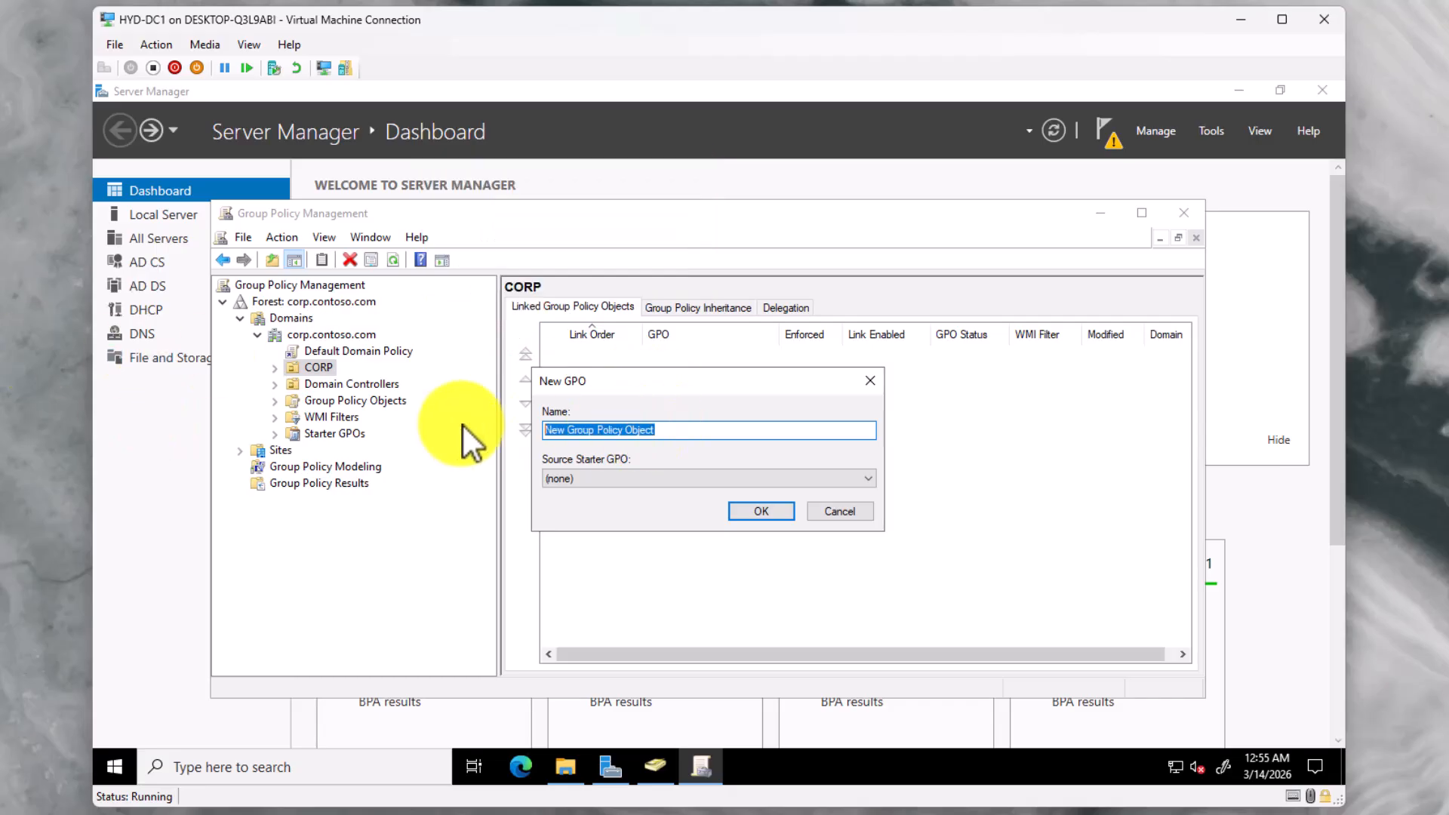
text(Drive )
text(Maps)
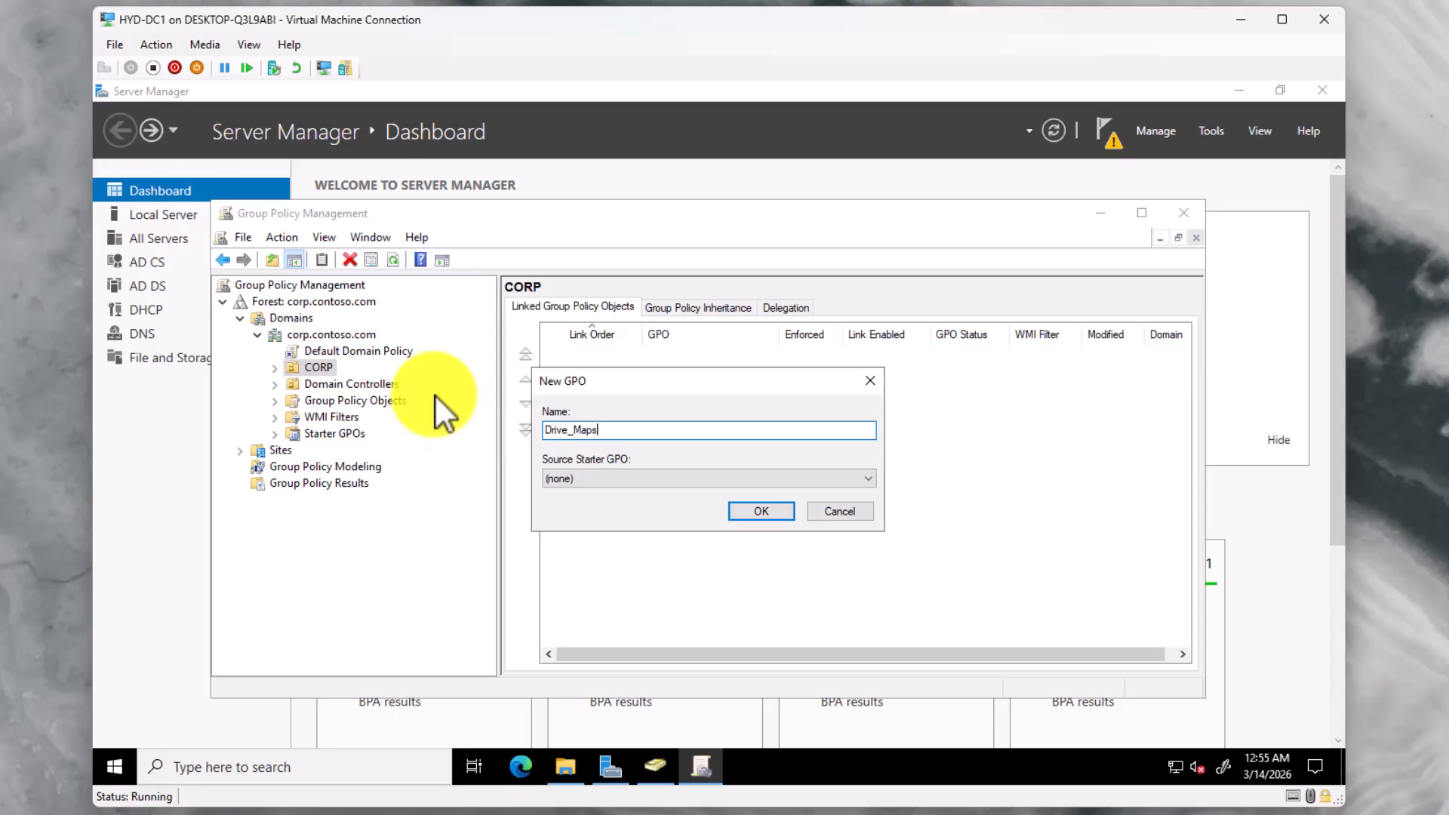
click(764, 512)
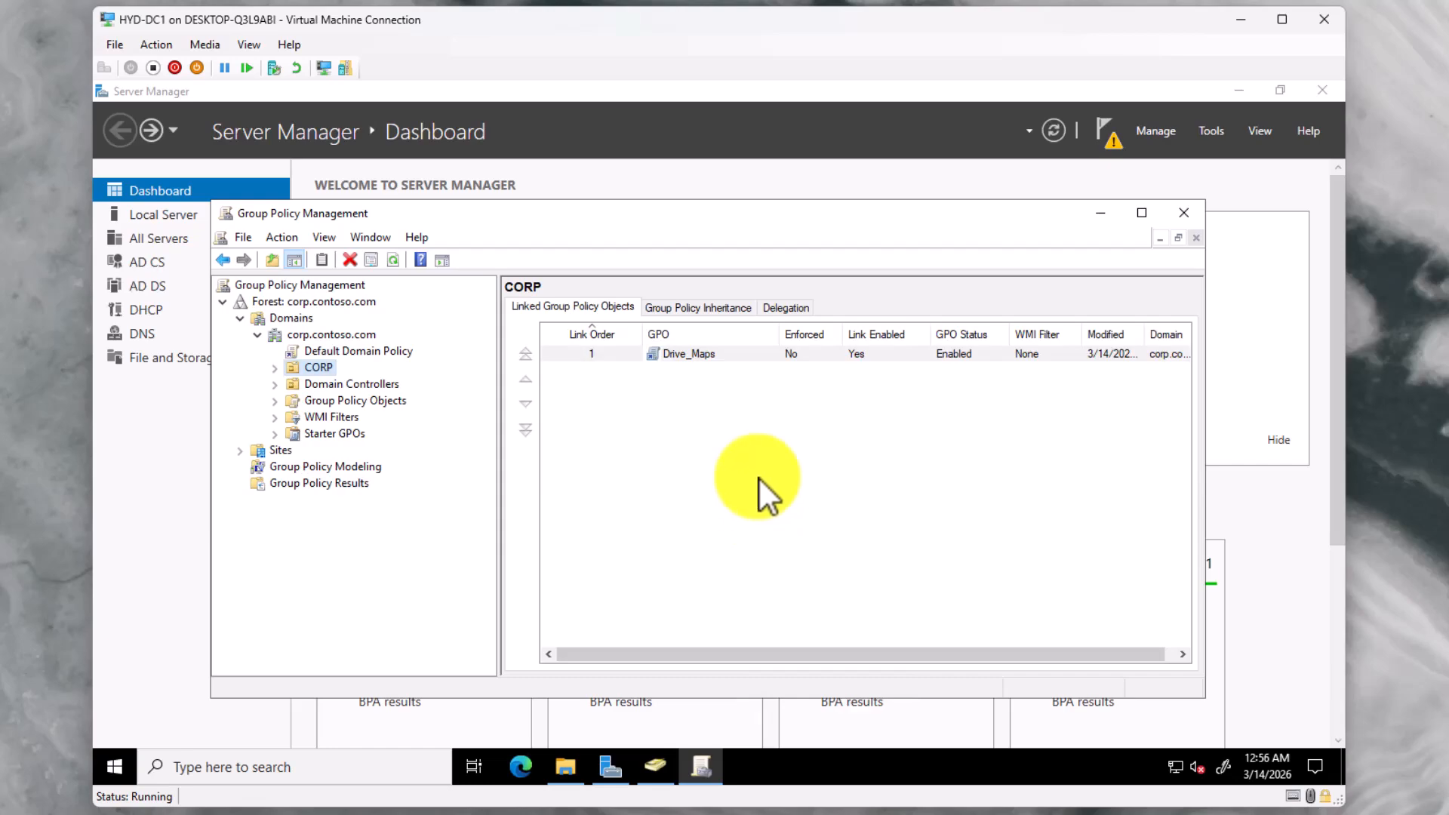
Edit Drive_Maps and open User Configuration > Preferences > Windows Settings > Drive Maps
right_click(692, 355)
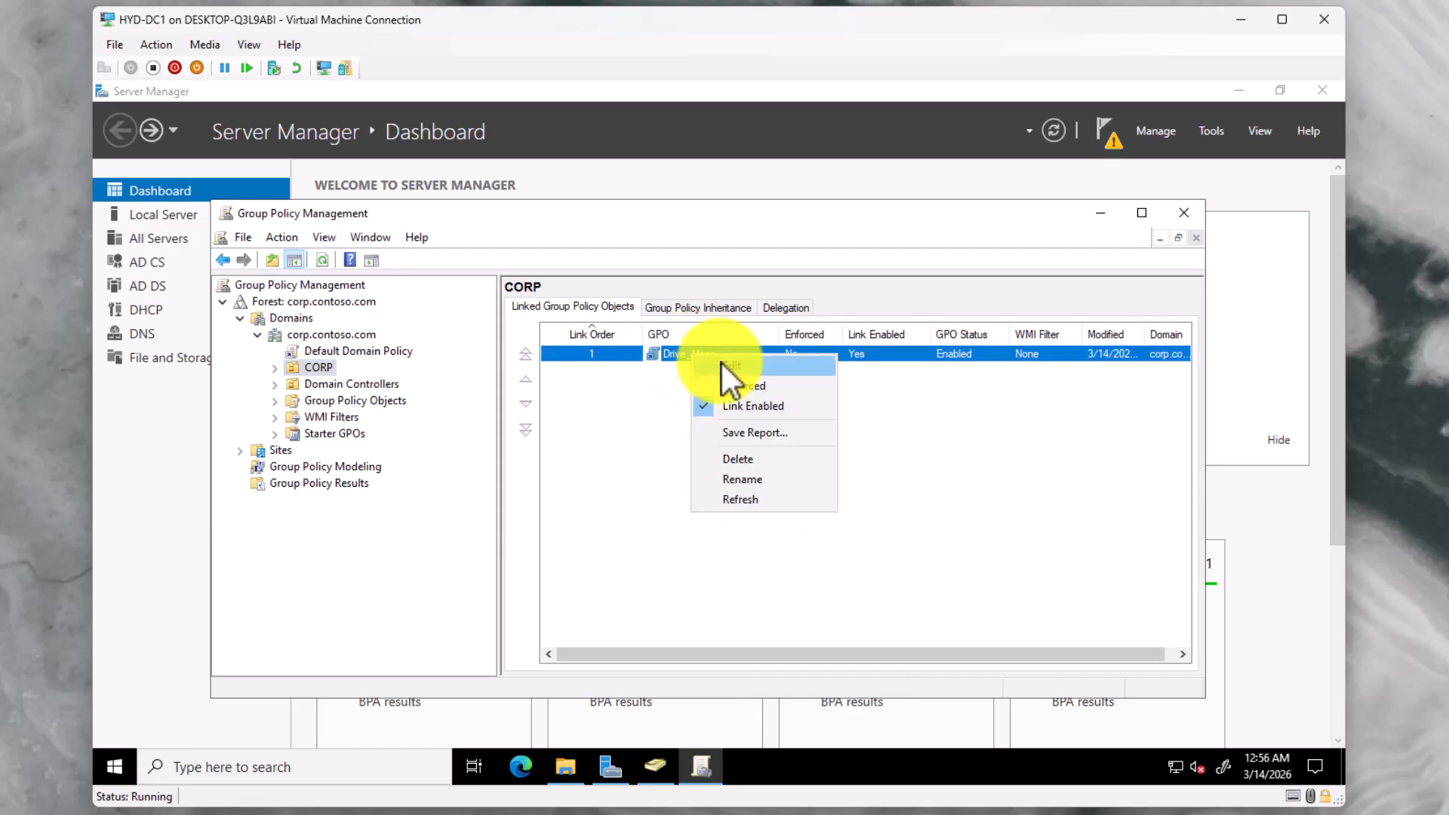
click(722, 364)
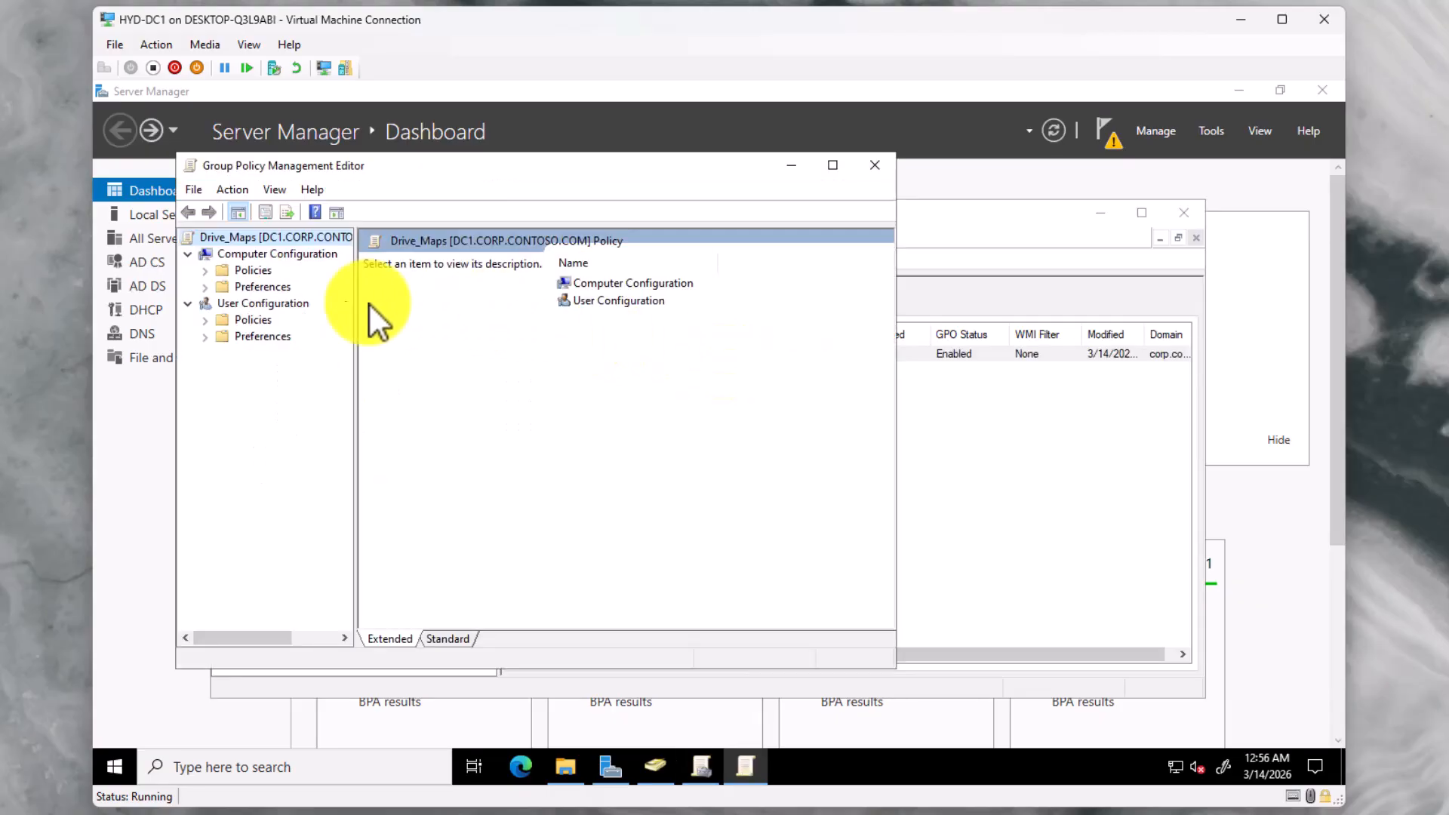
click(206, 337)
click(223, 352)
click(291, 385)
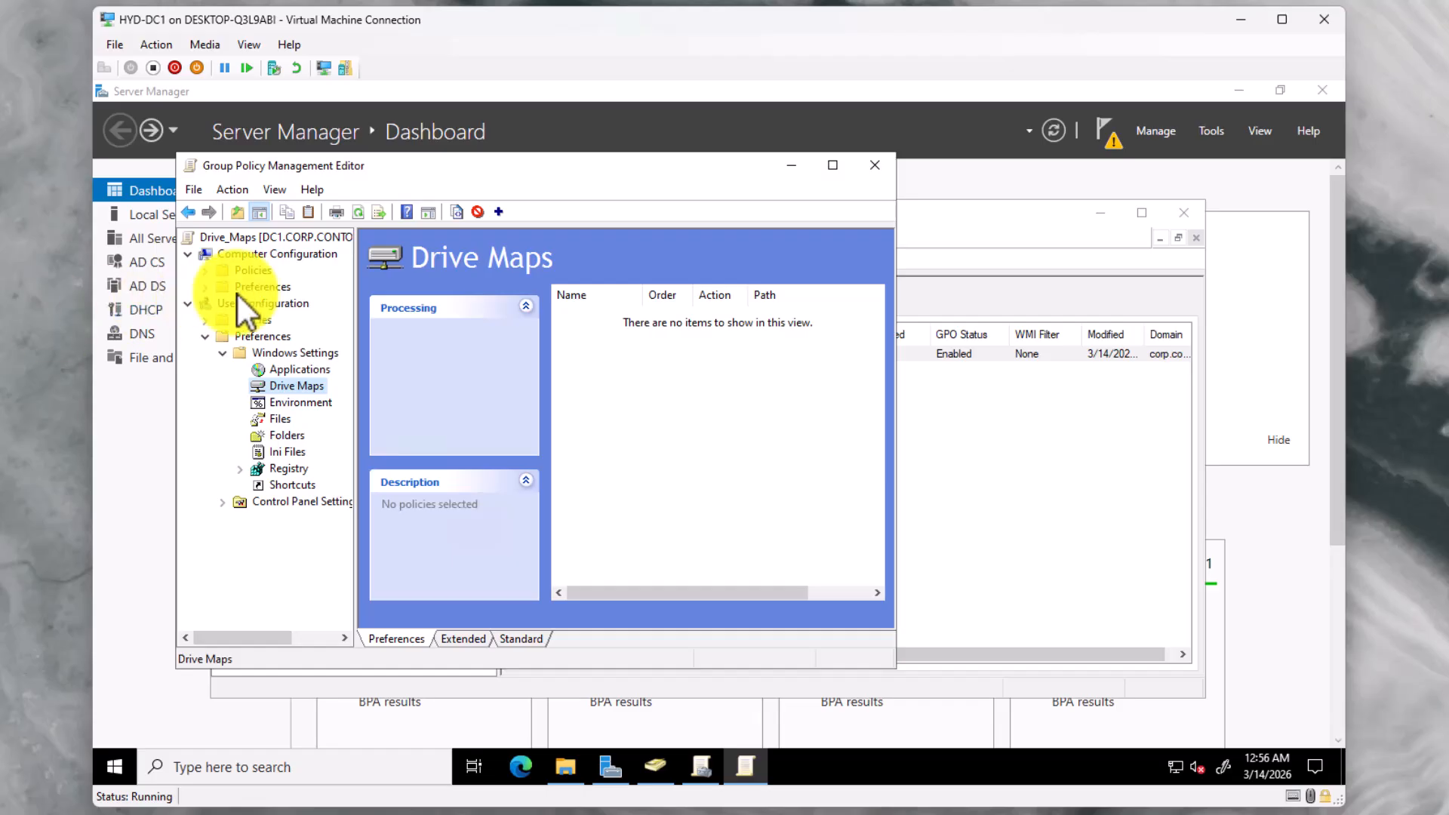
Start a new mapped drive entry, then bring File Explorer's Shares folder forward
right_click(301, 383)
mouse_move(333, 397)
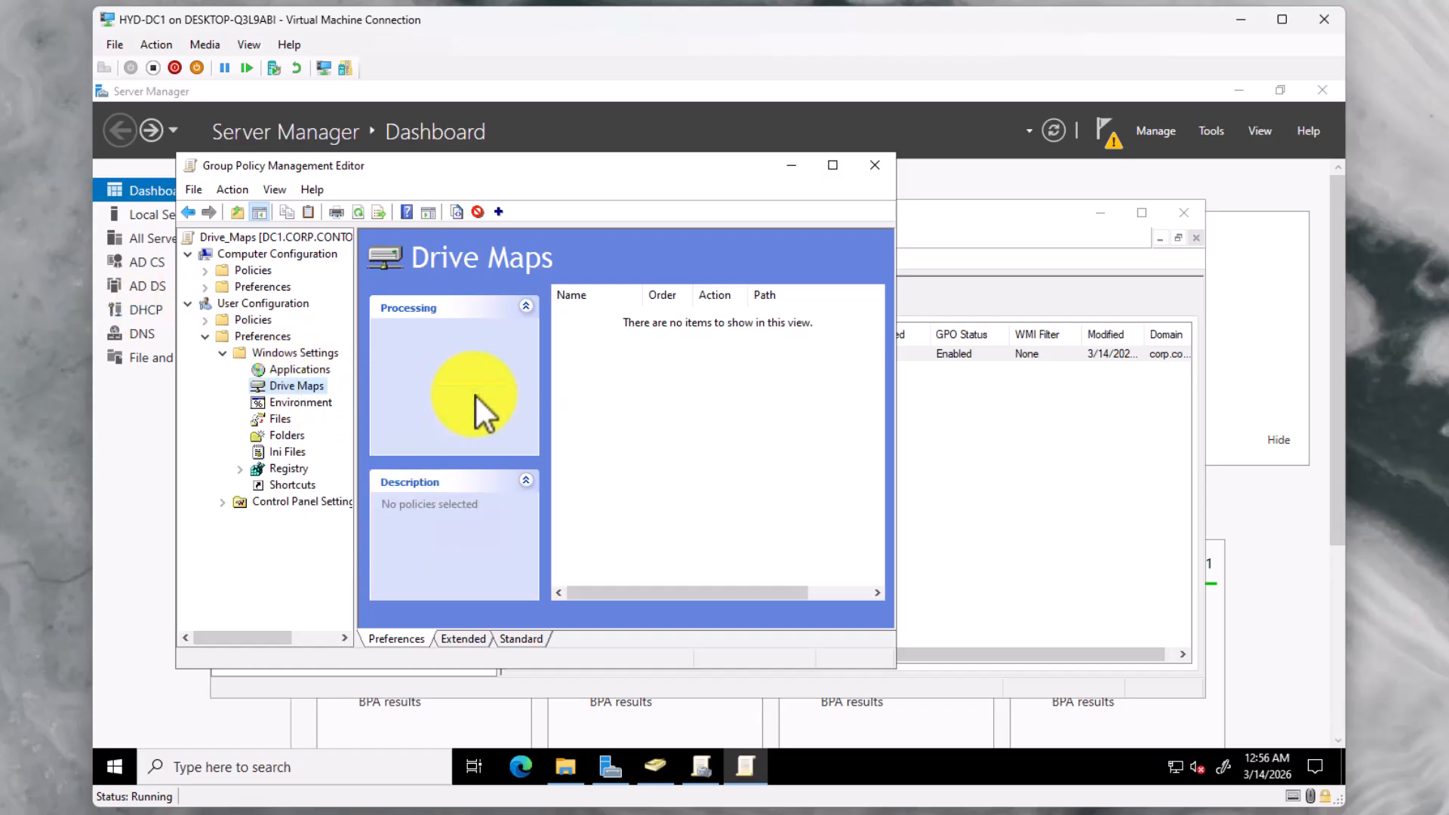
click(476, 395)
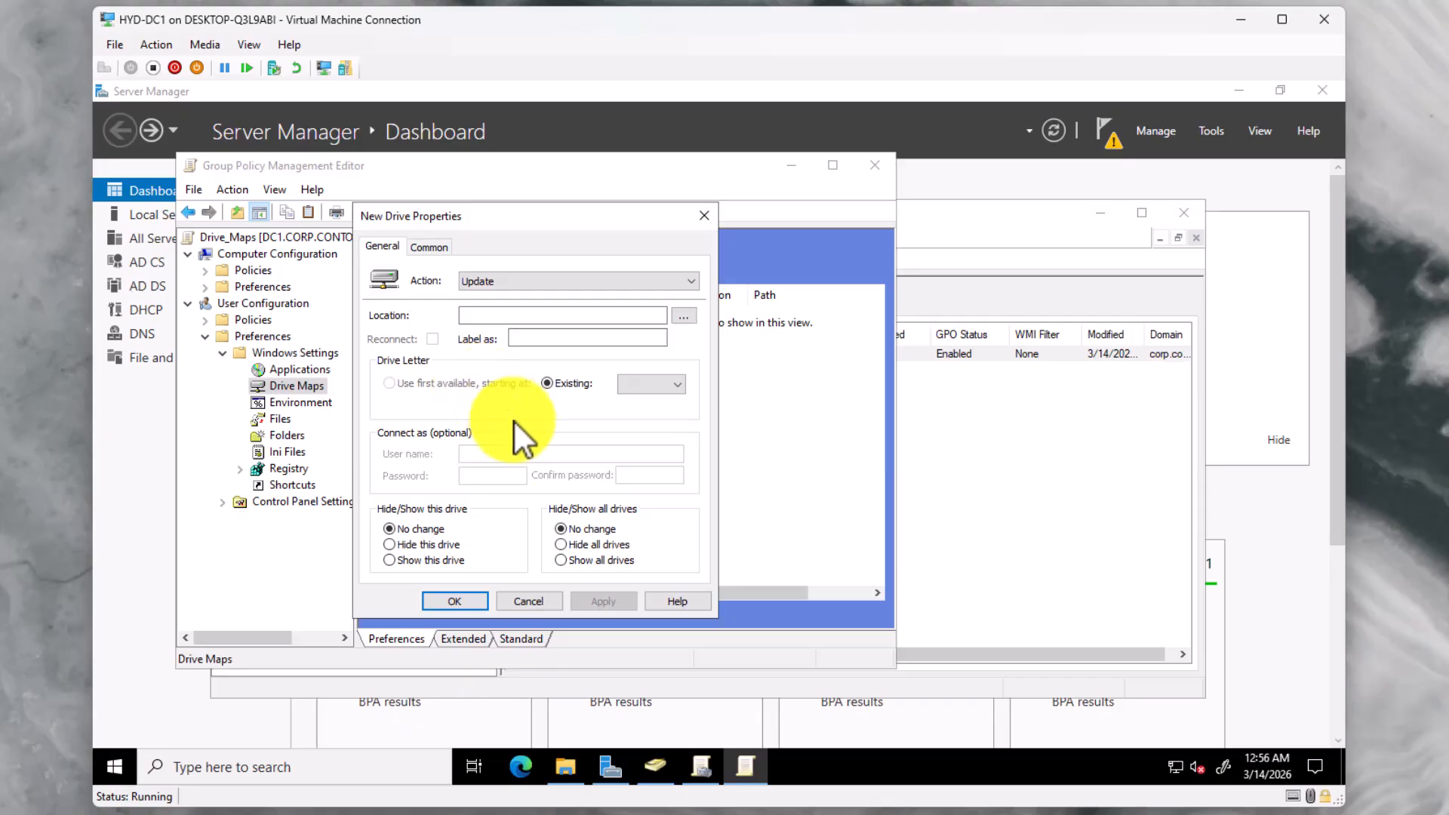
click(564, 766)
Copy Staff's network path \\DC1\Shares\Staff from its Sharing tab and return to the Group Policy editor
double_click(428, 284)
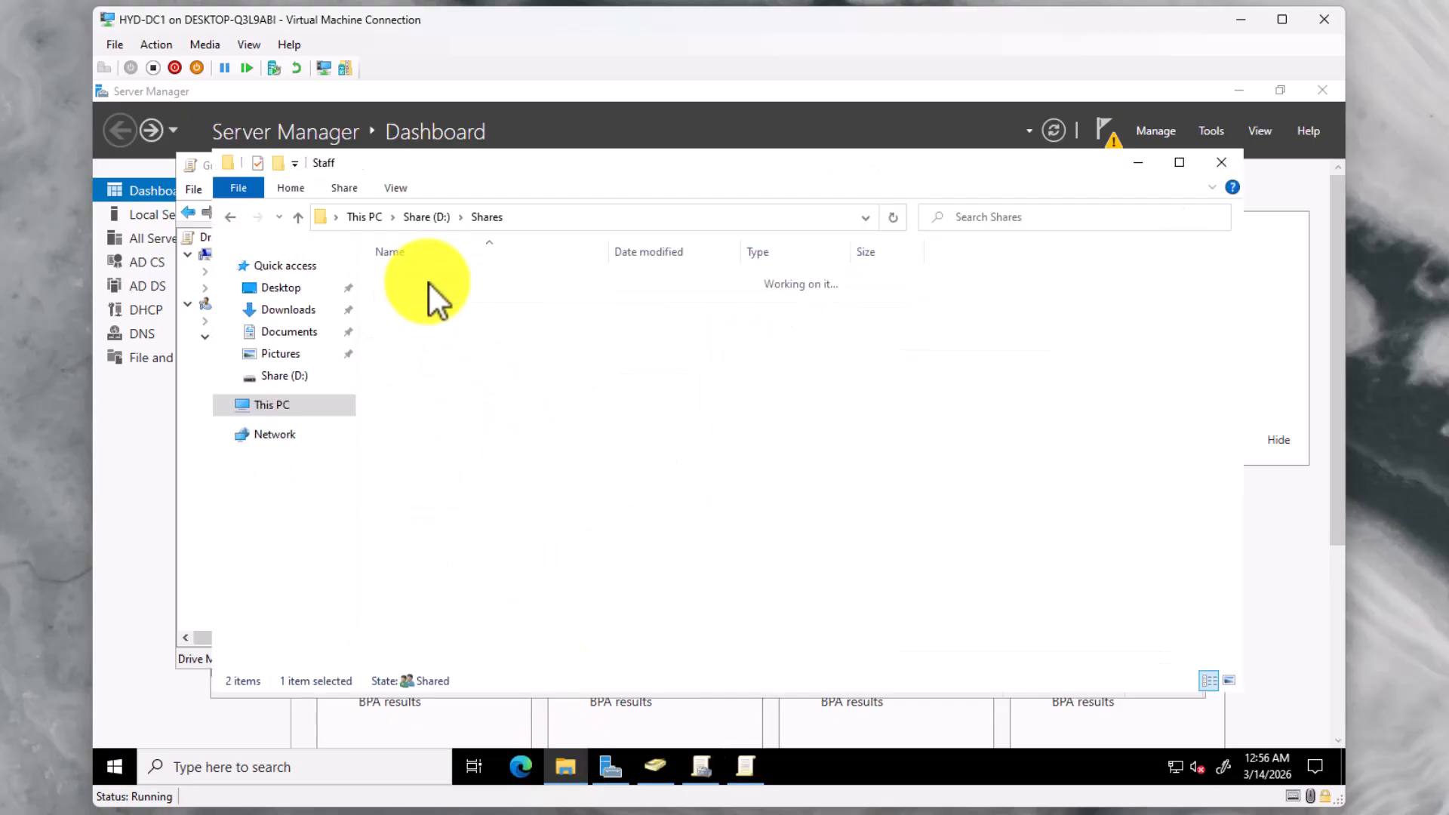
click(490, 216)
right_click(432, 279)
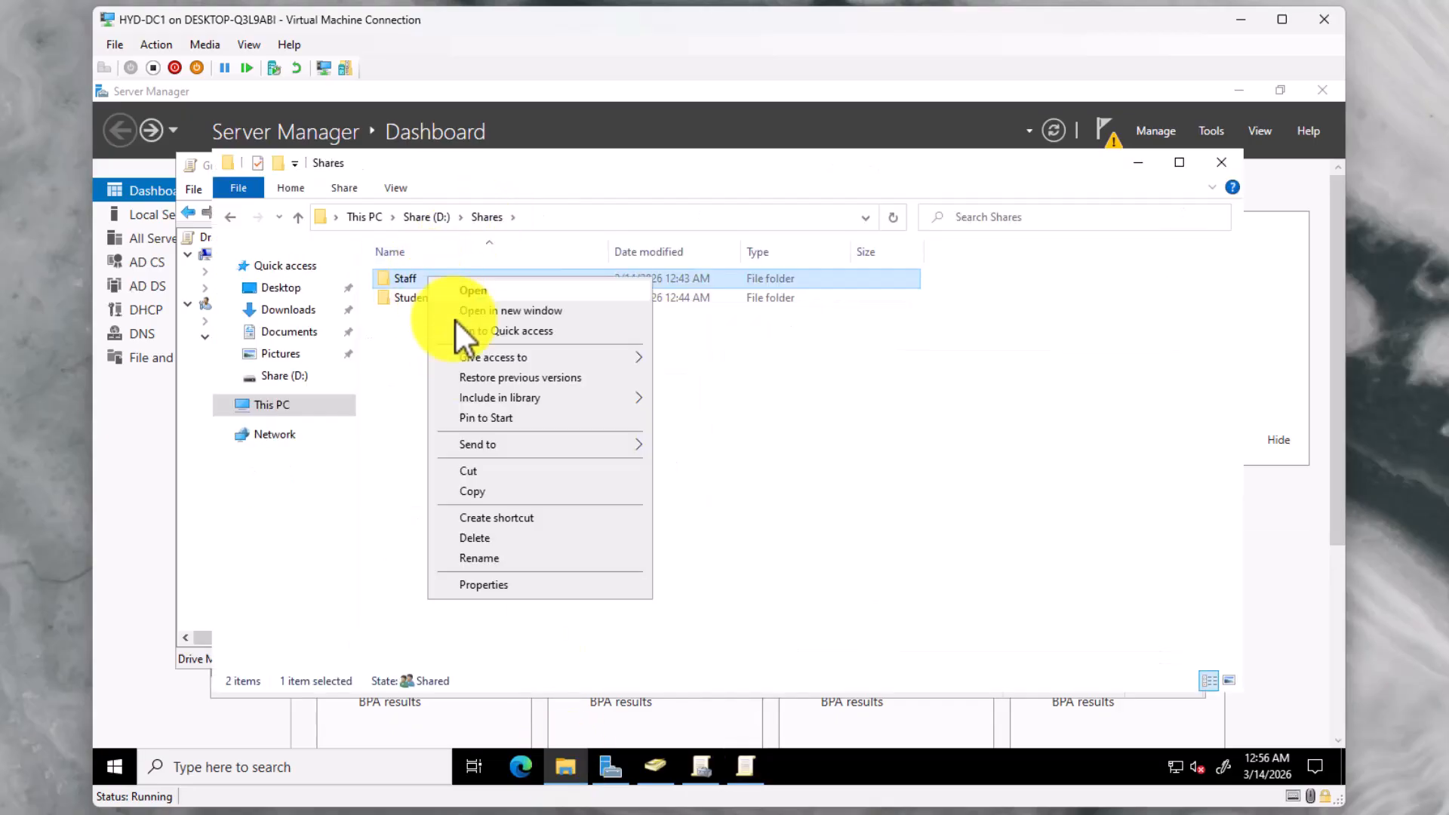
click(506, 585)
click(508, 320)
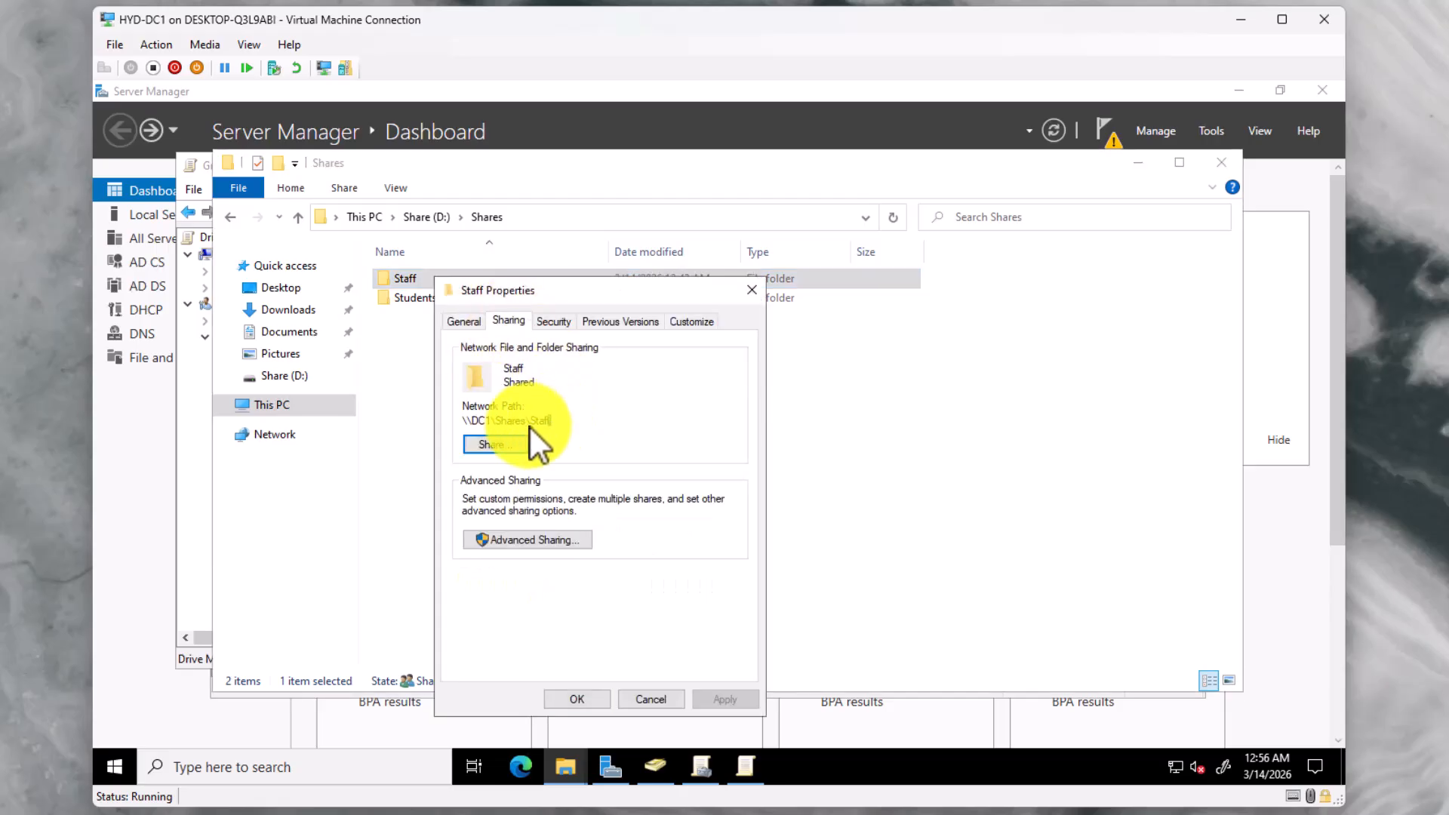
right_click(468, 422)
click(519, 483)
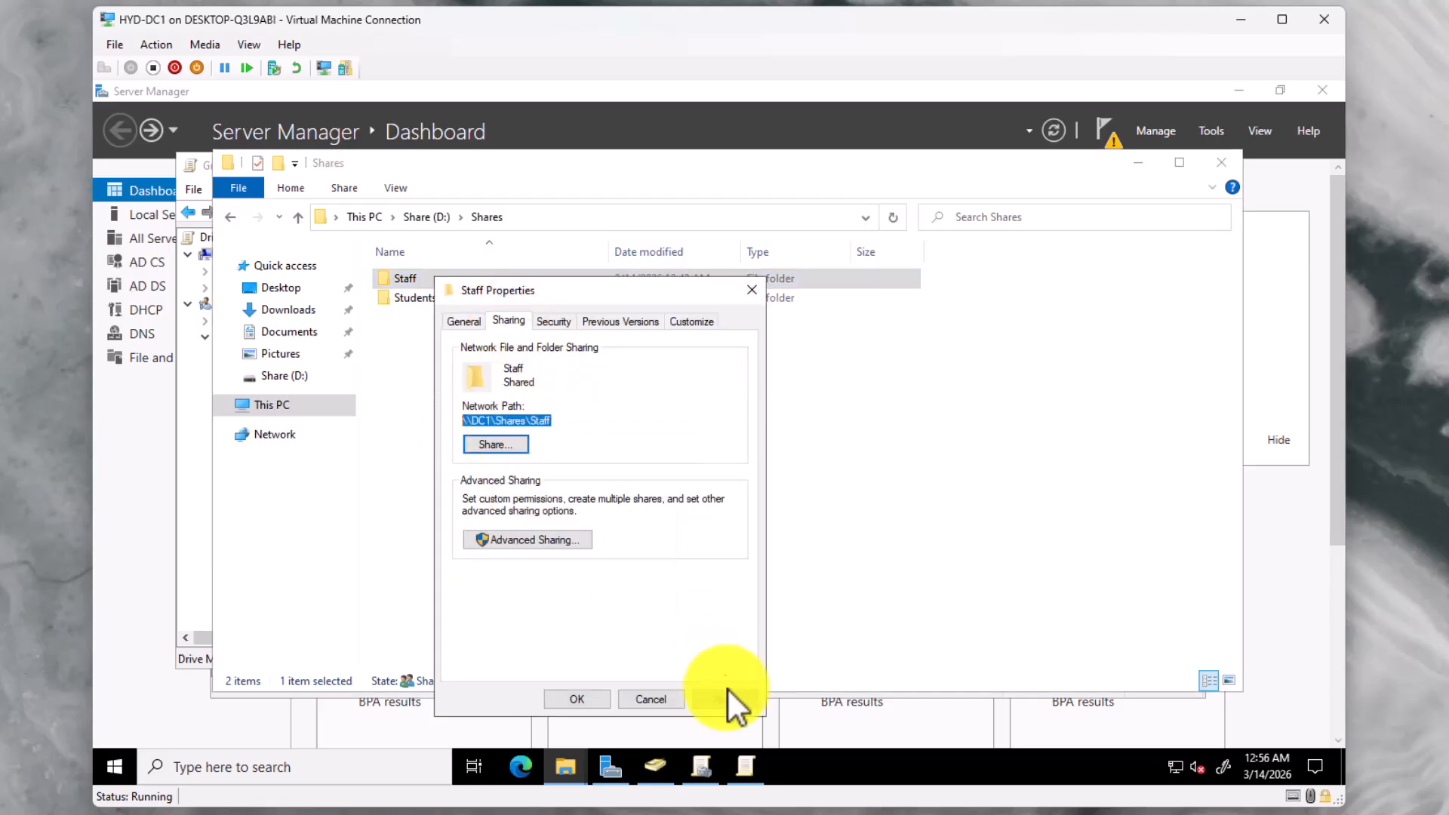
click(739, 762)
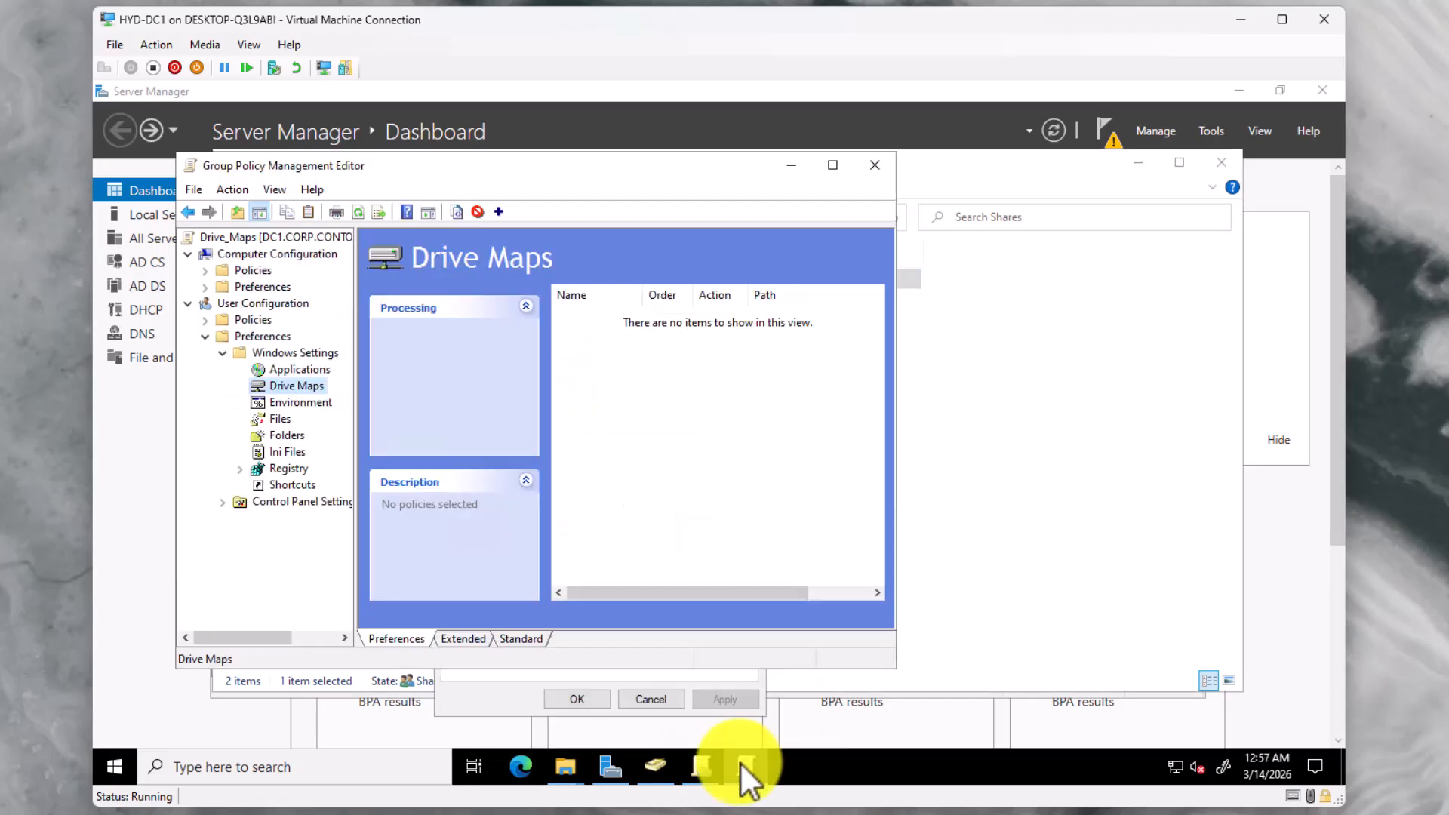
right_click(282, 386)
Map \\DC1\Shares\Staff with Reconnect on, label Staff, to drive letter A
mouse_move(335, 397)
click(468, 400)
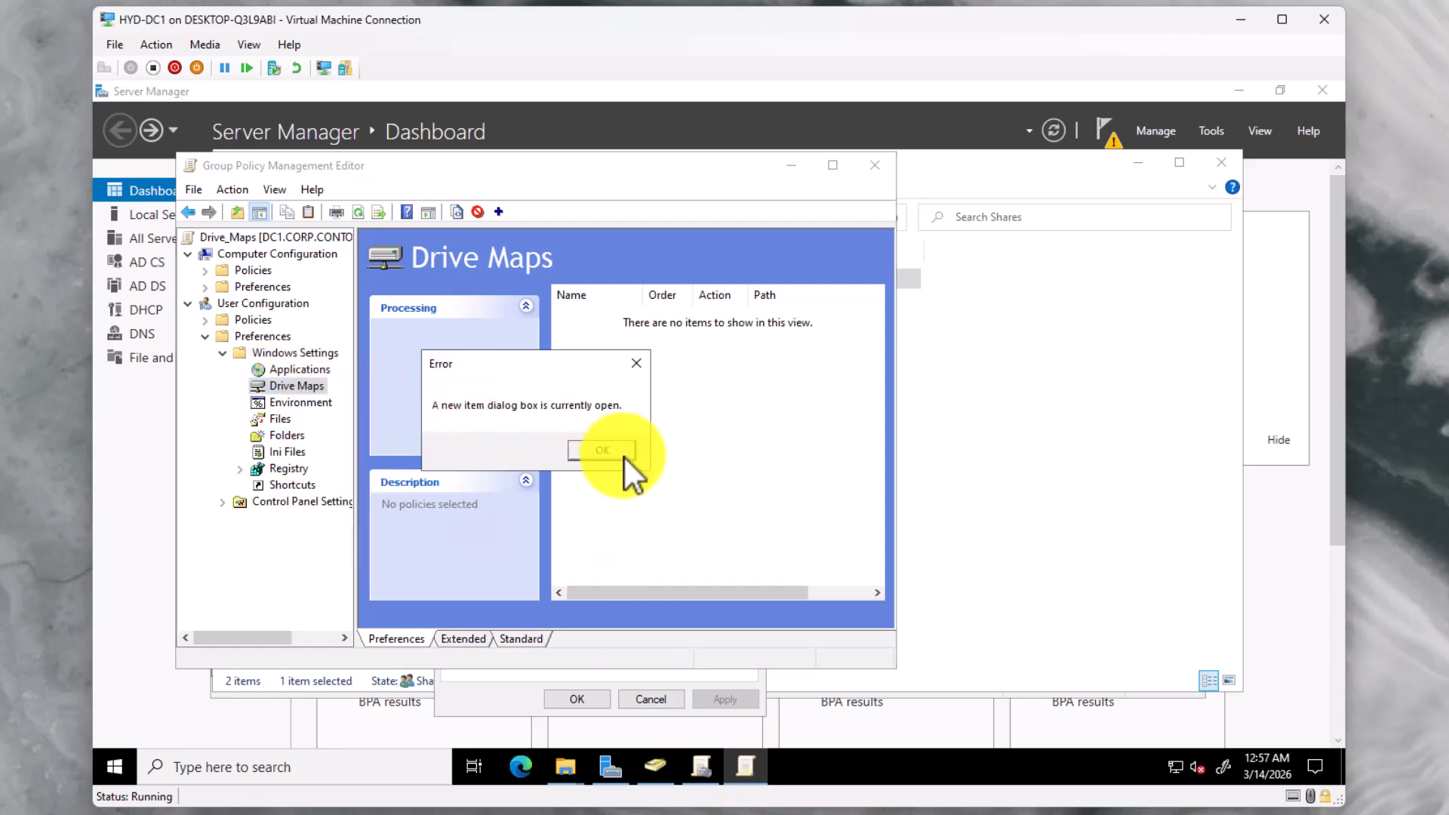
click(513, 315)
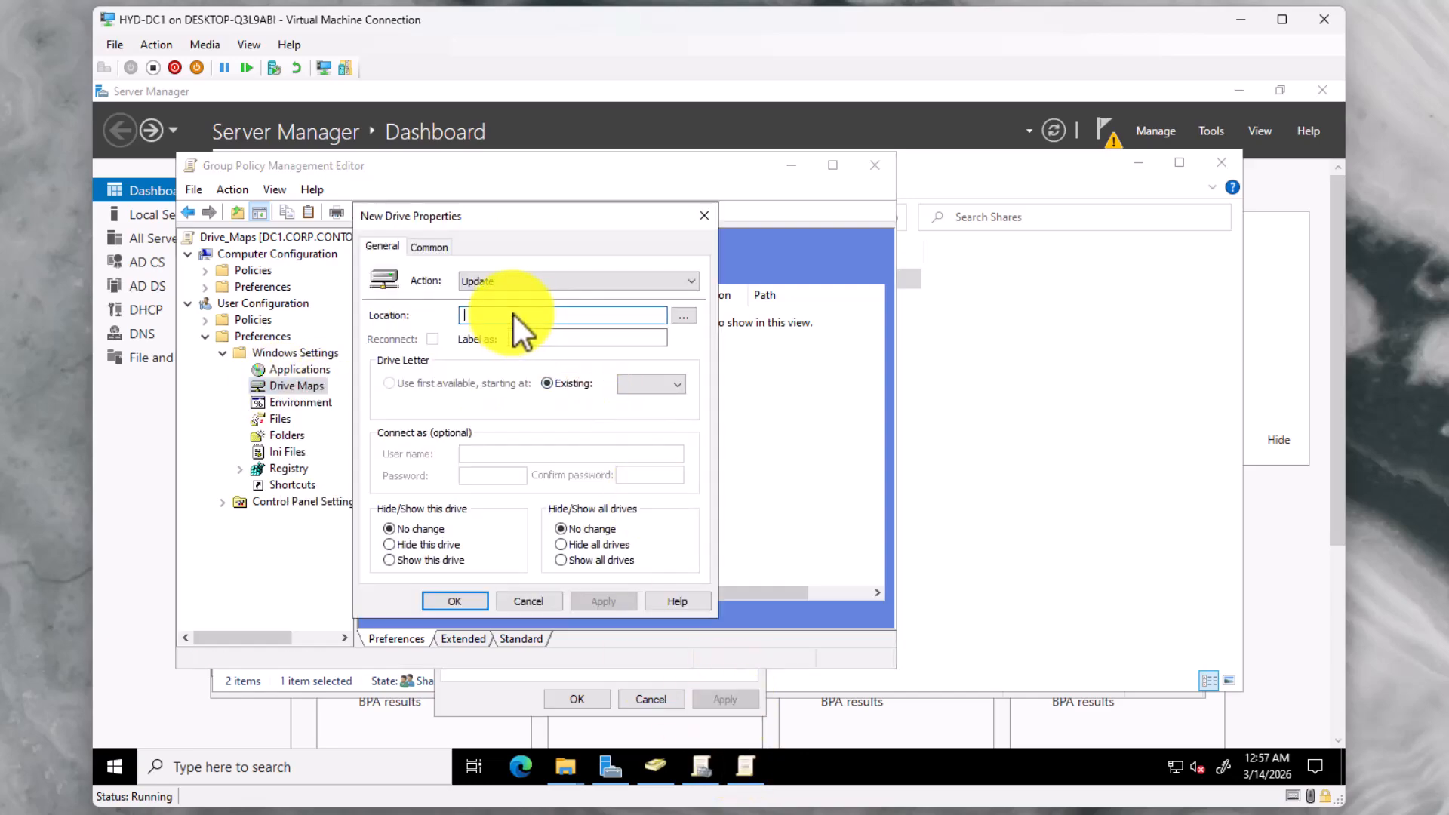
key(ctrl+v)
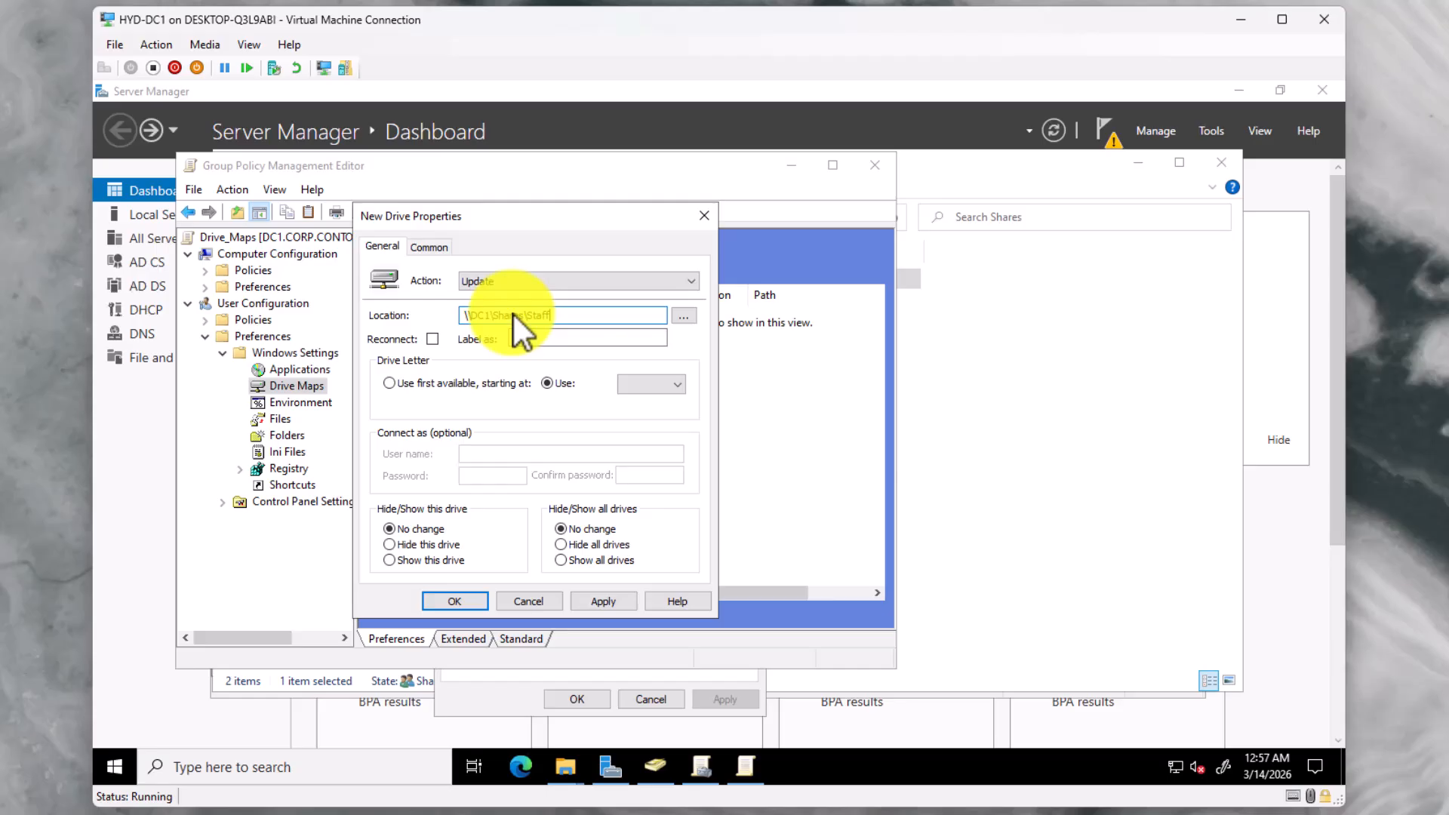
click(432, 339)
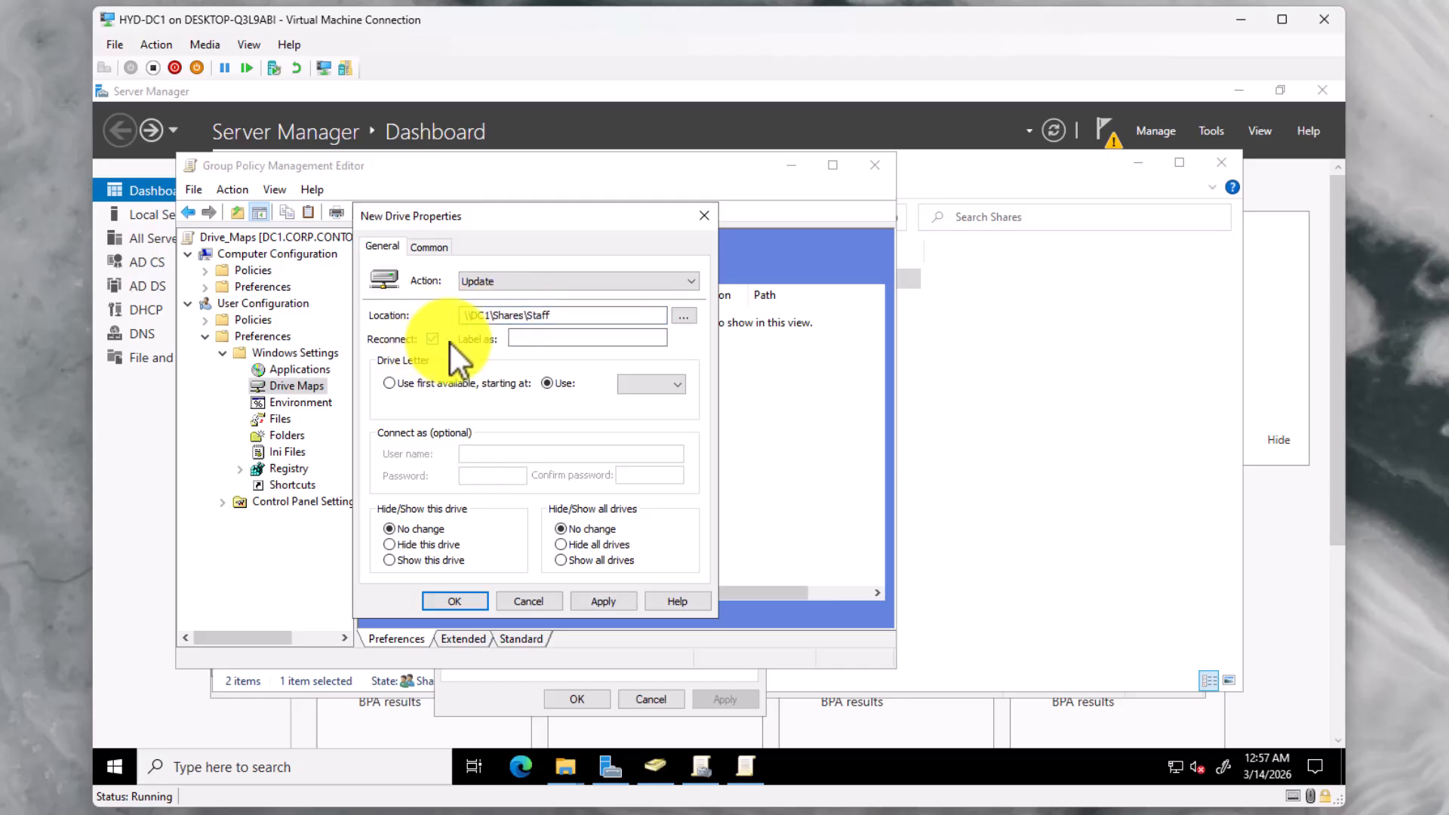
click(521, 340)
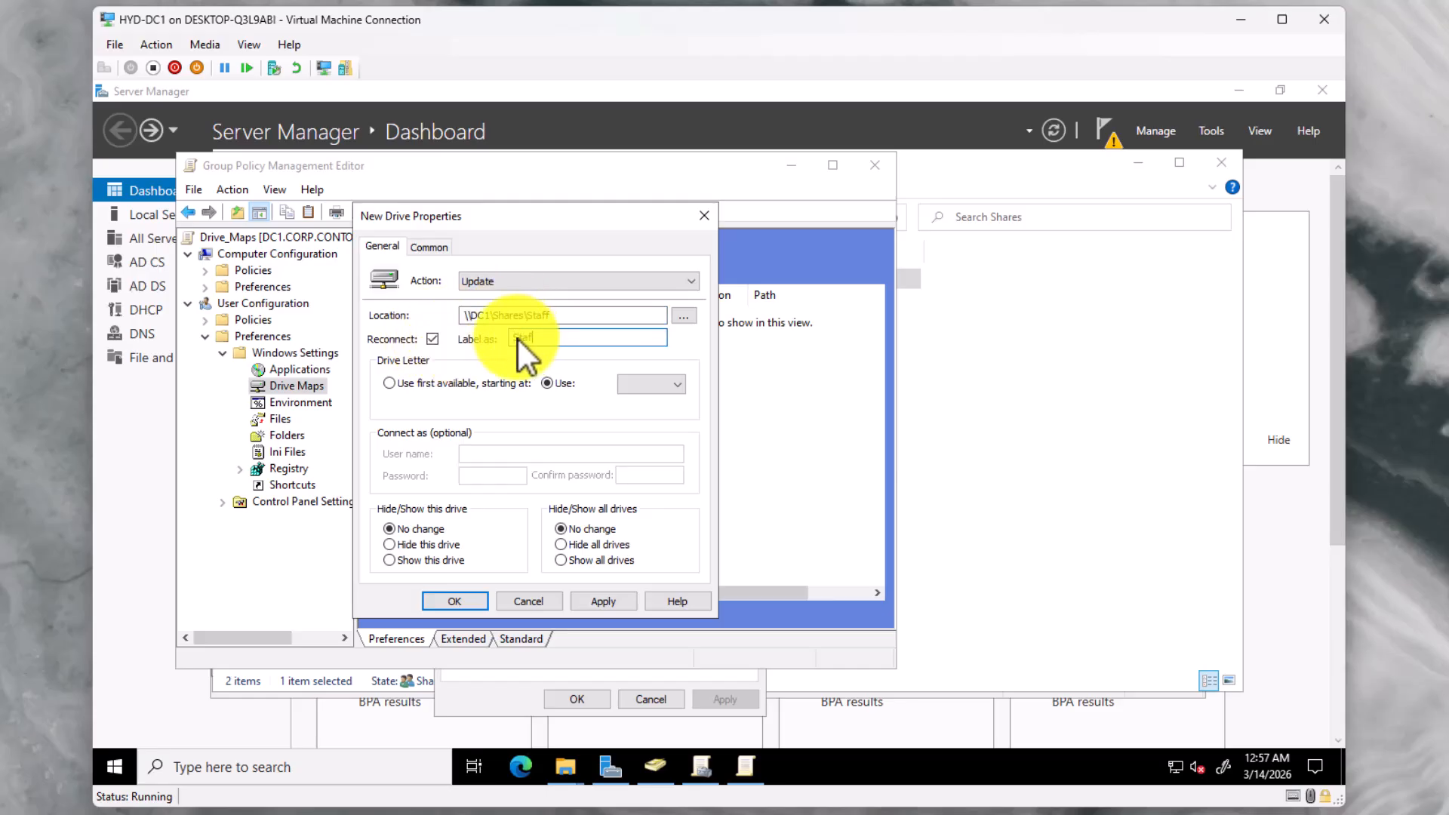
text(Staff)
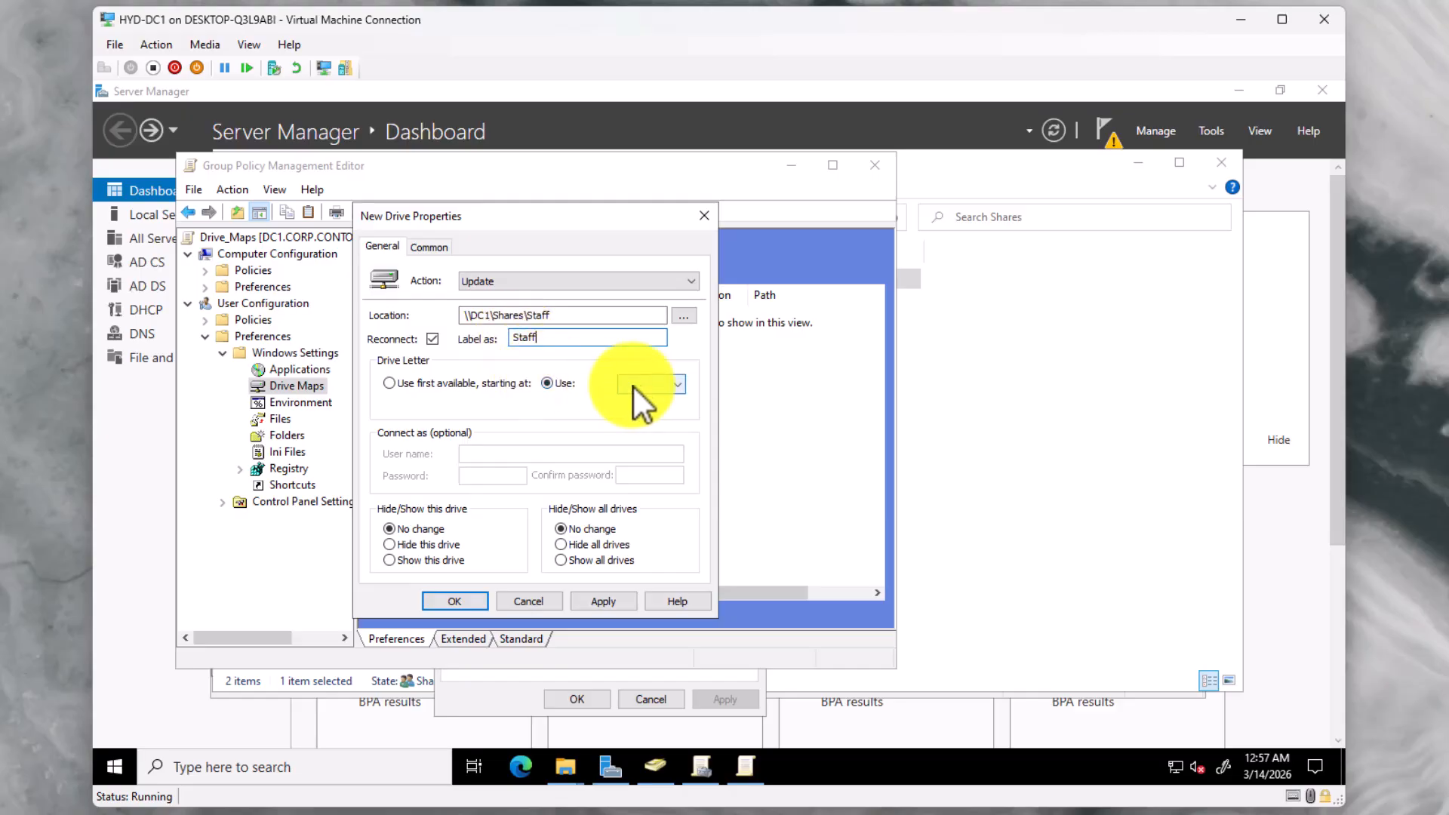
click(678, 385)
click(662, 398)
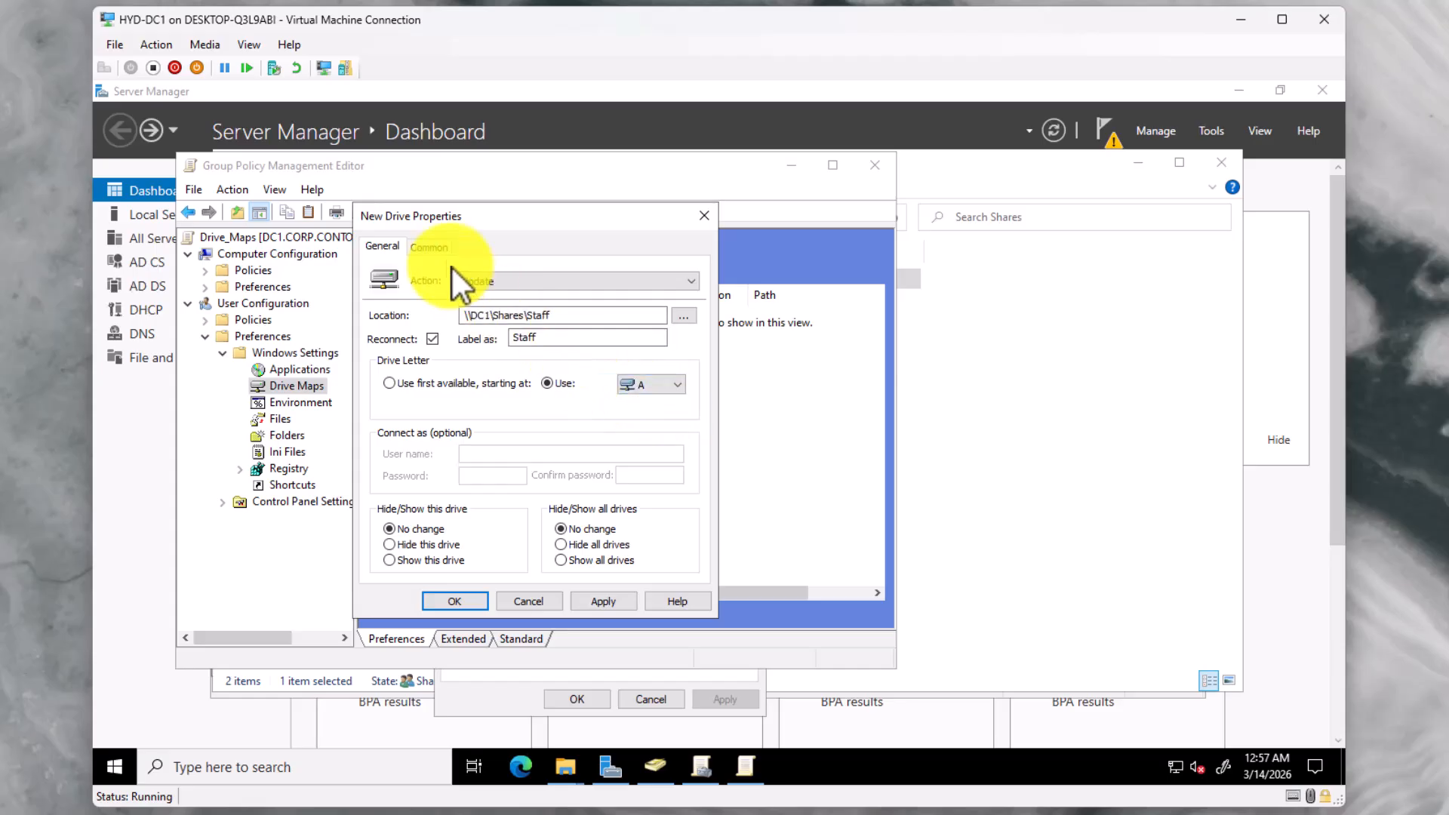
Set the A: drive to be removed when no longer applied and enable item-level targeting
click(430, 247)
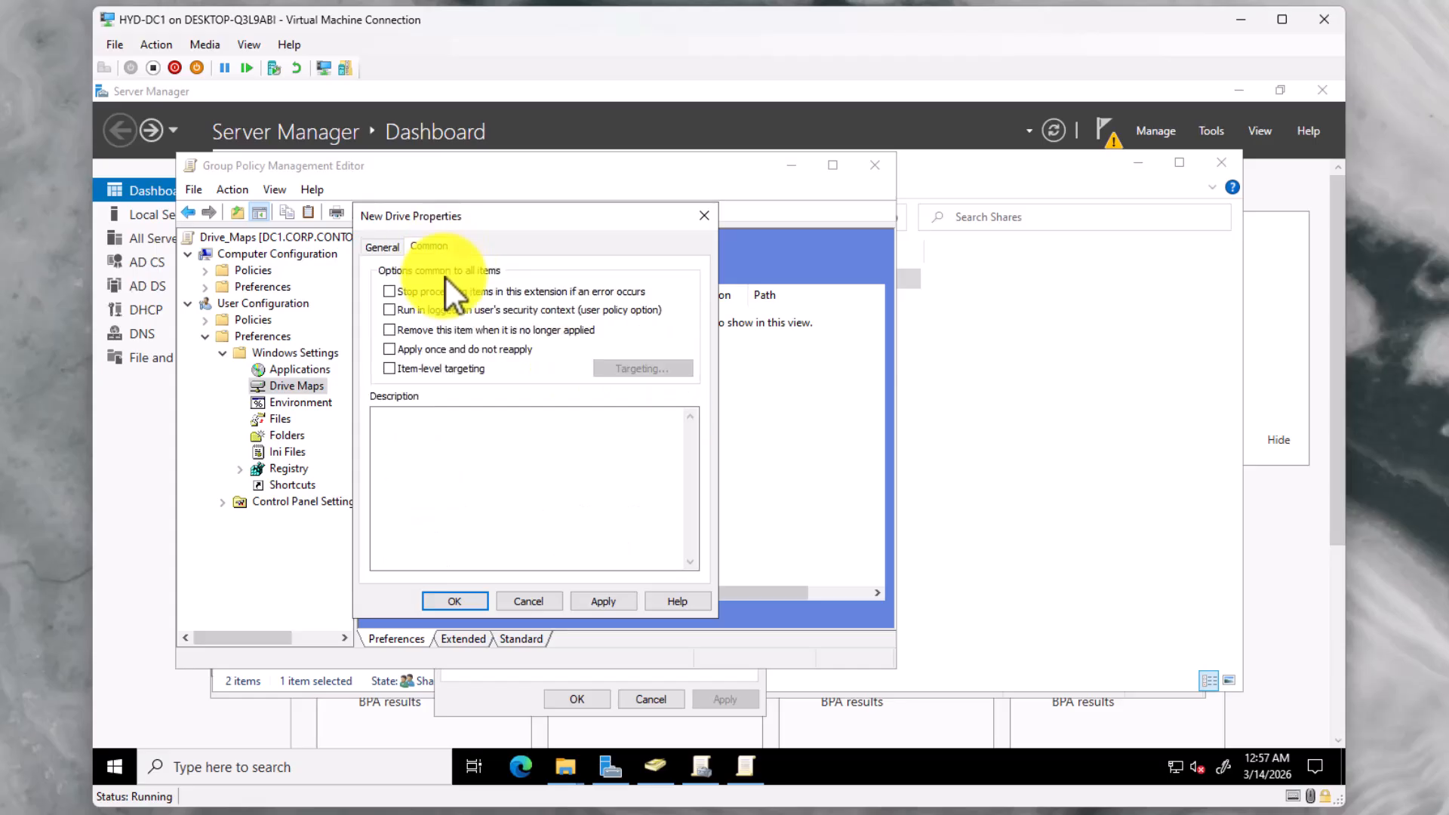
click(450, 330)
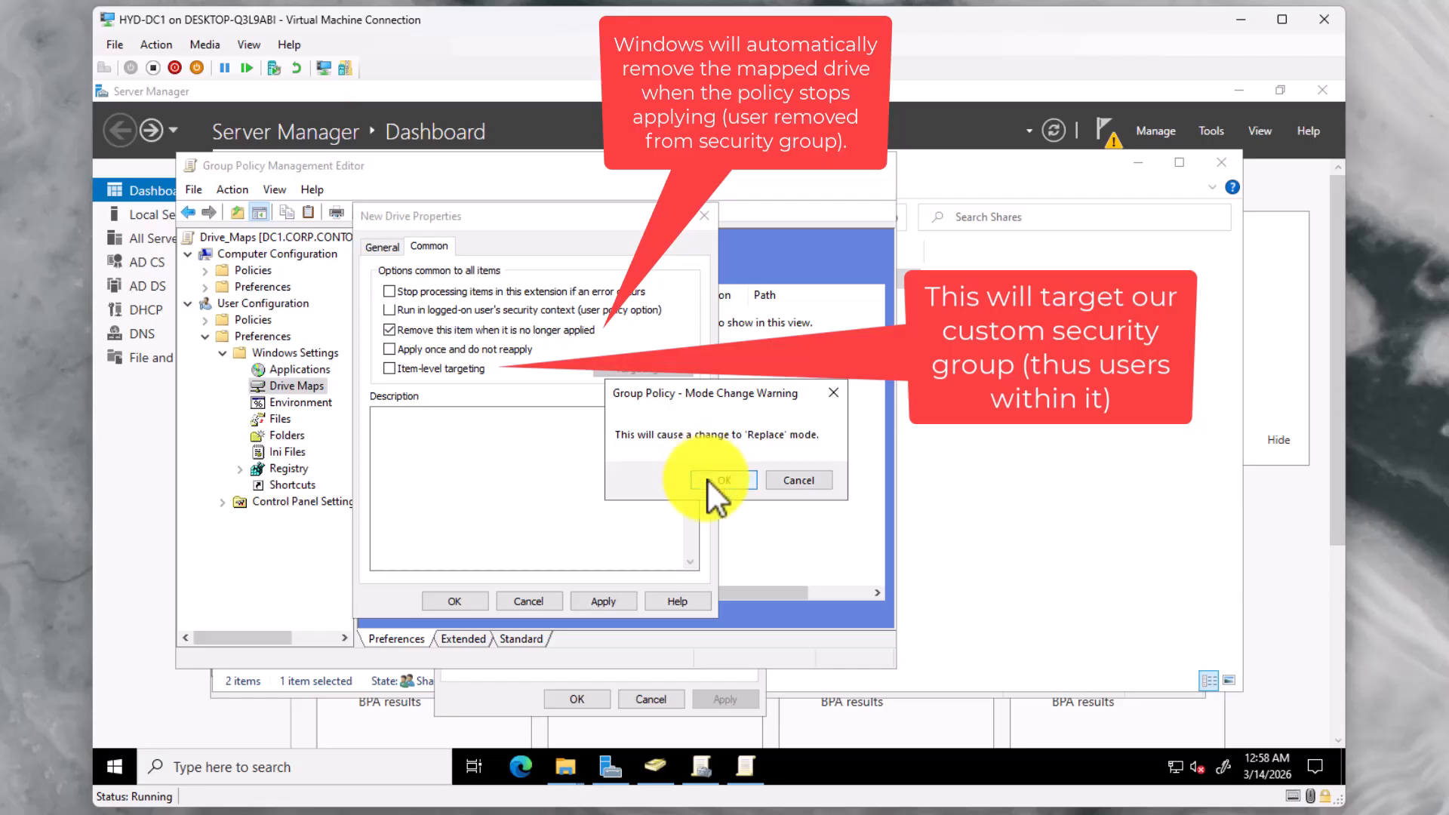
click(709, 482)
click(474, 372)
Target the A: drive to the Staff_Share security group and save the mapping
click(636, 373)
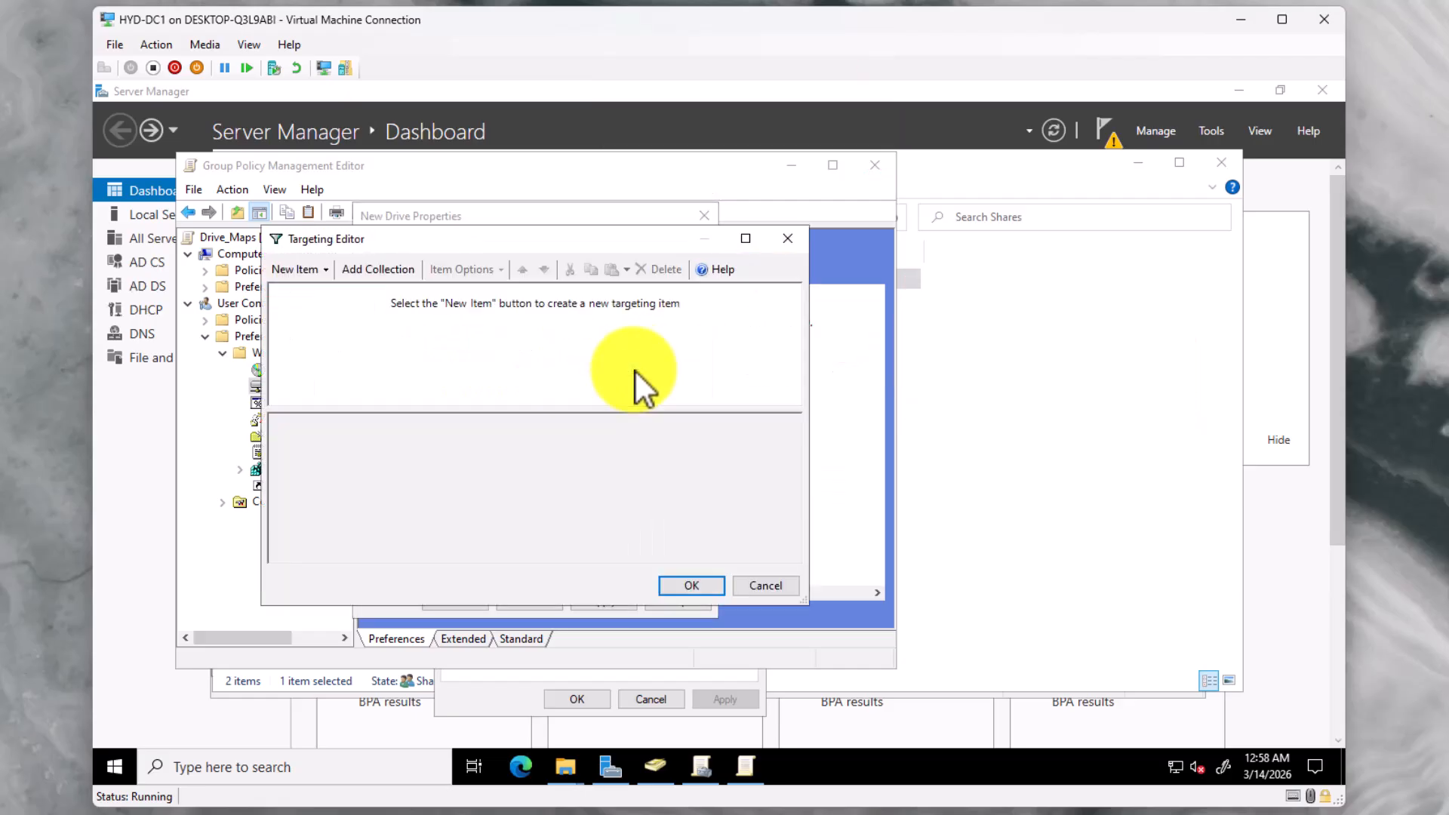
click(328, 272)
click(436, 634)
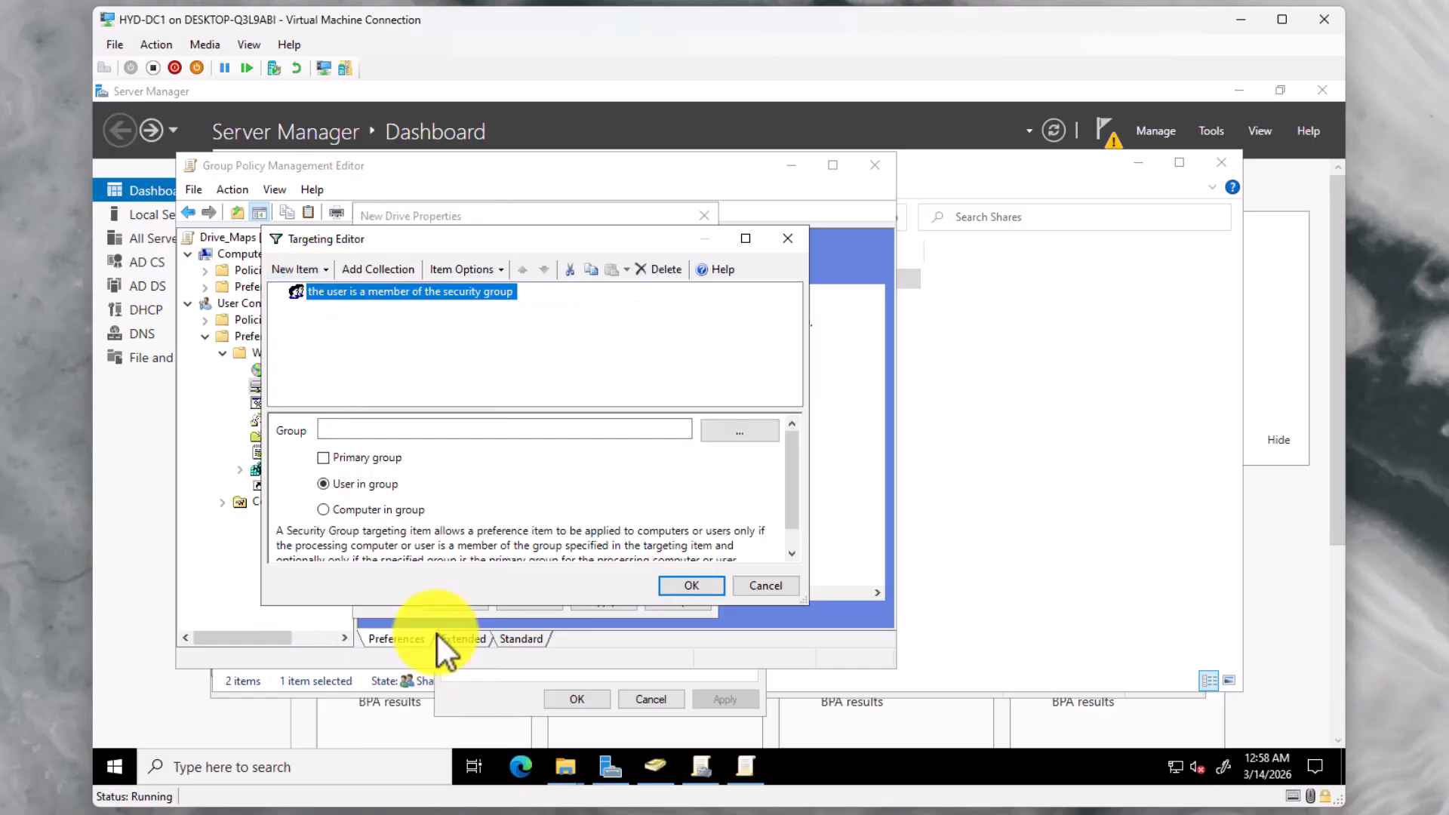
click(731, 436)
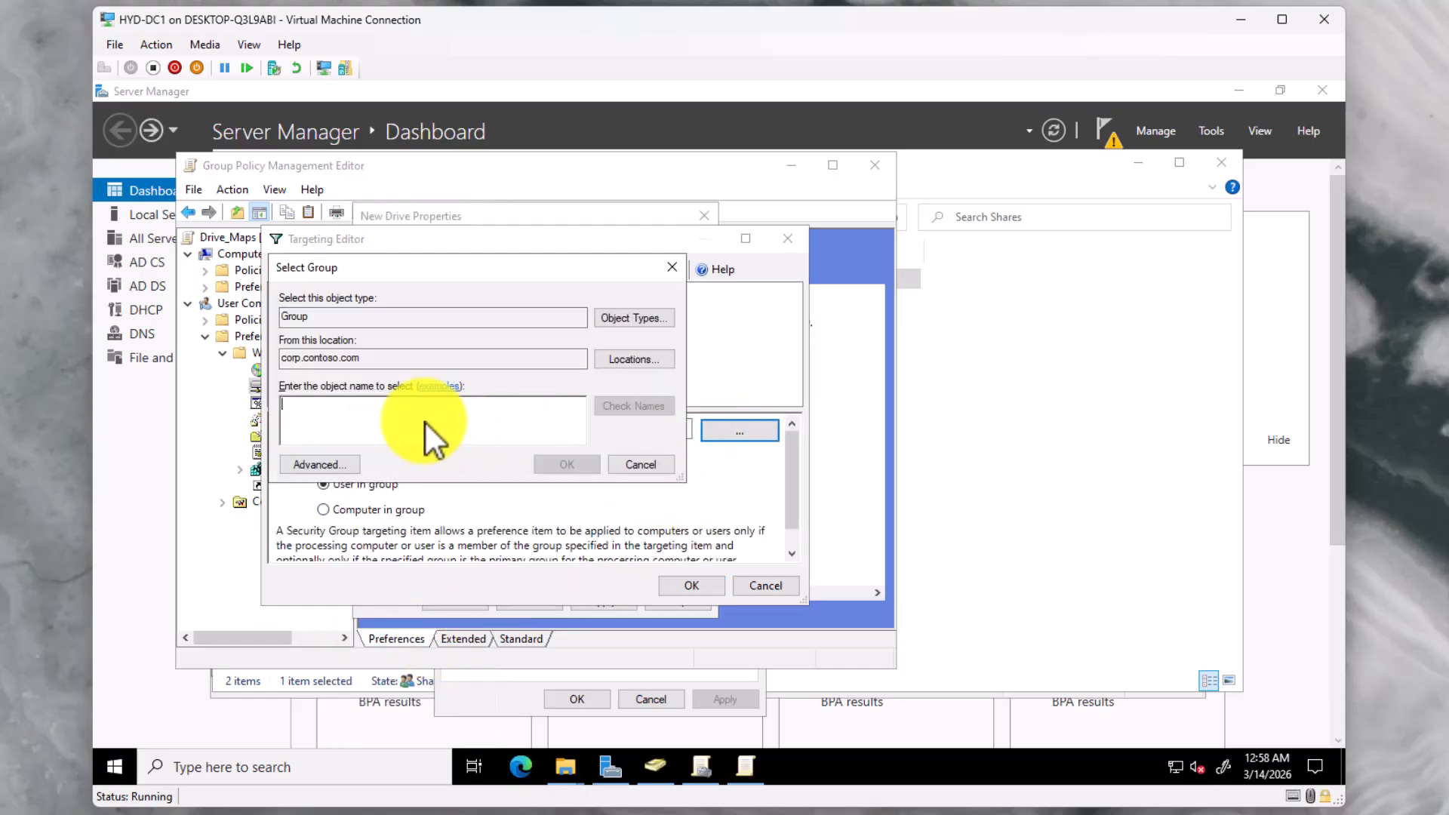
text(Staff_Share)
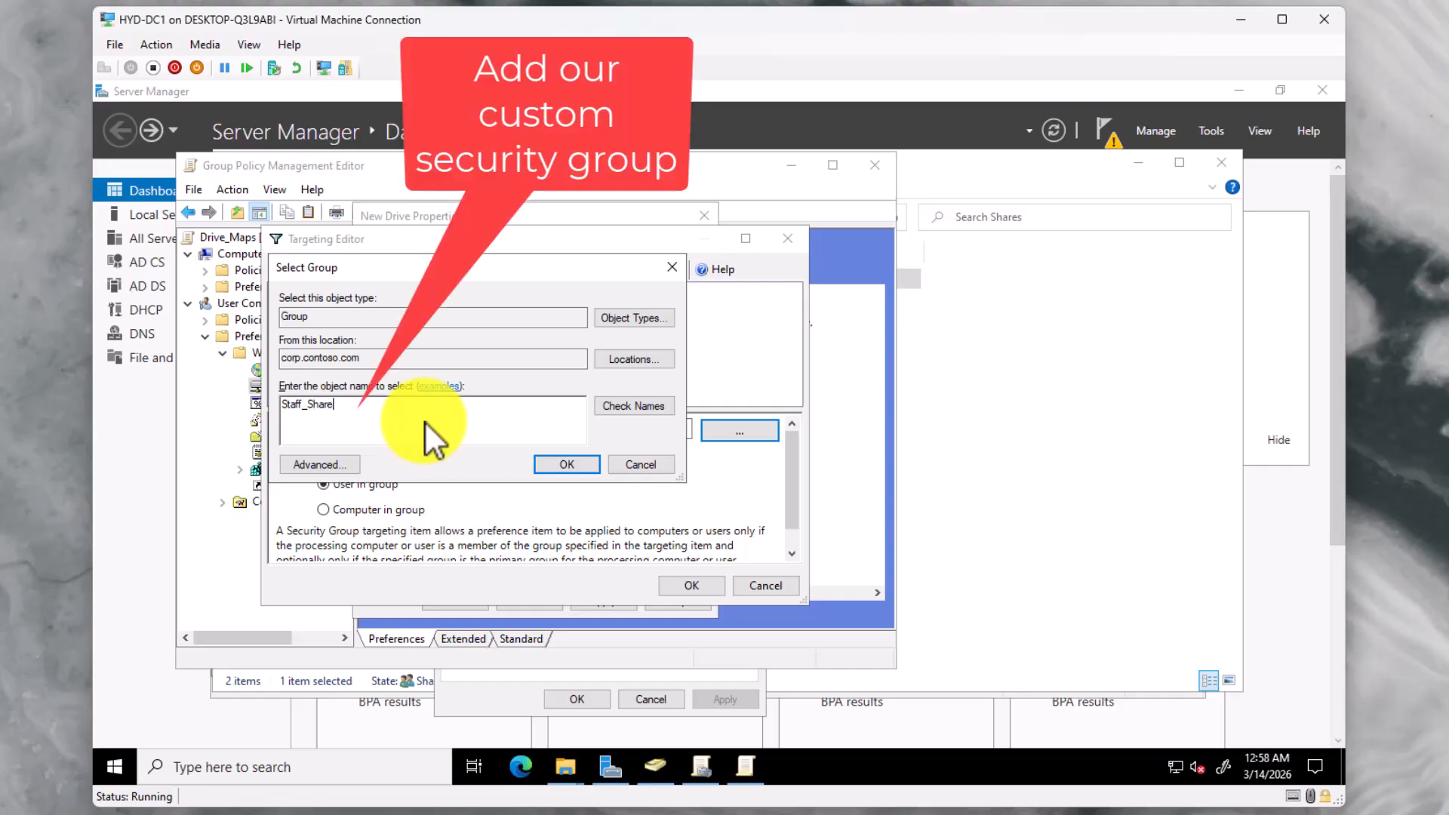
click(623, 408)
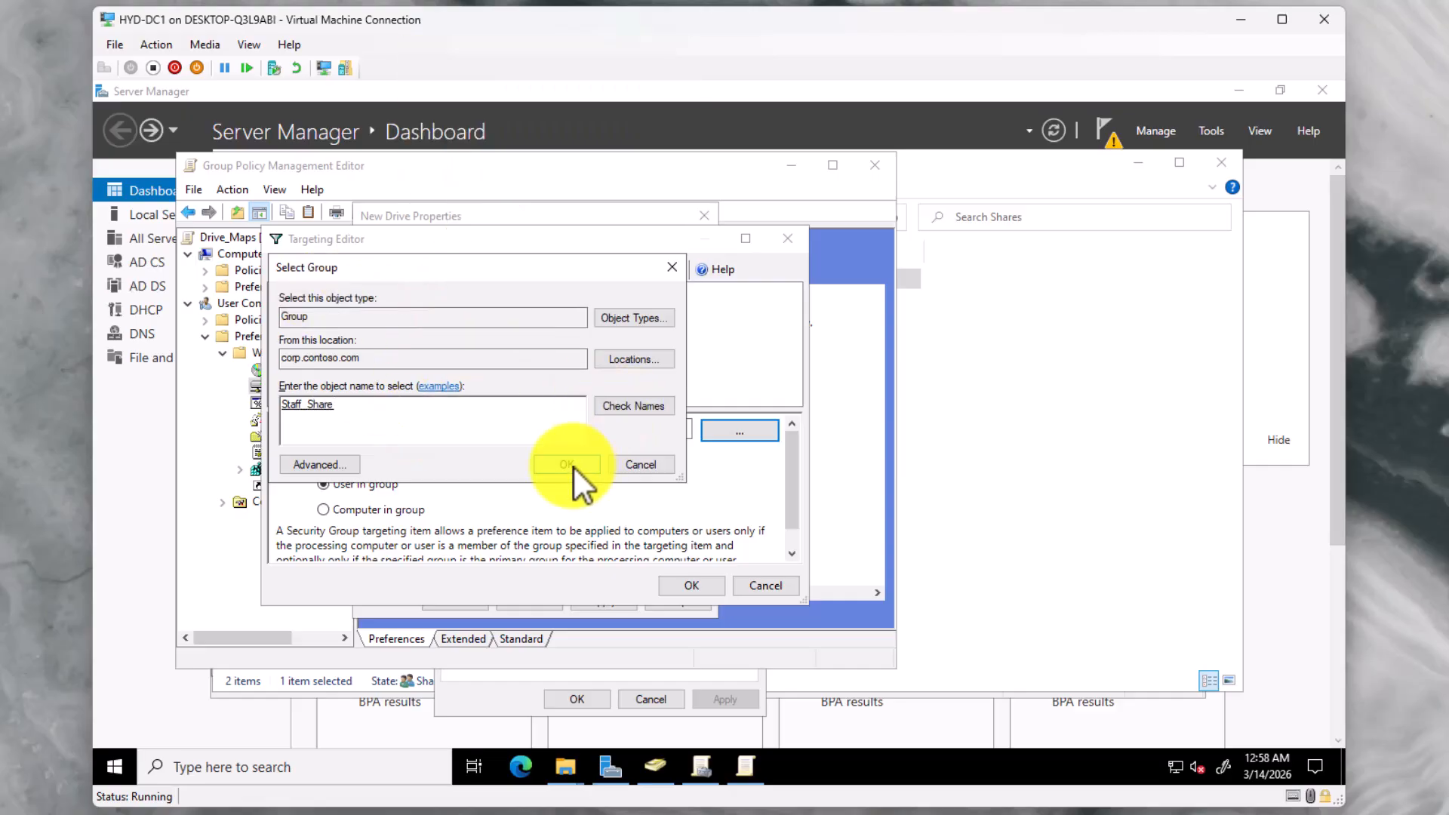
click(574, 467)
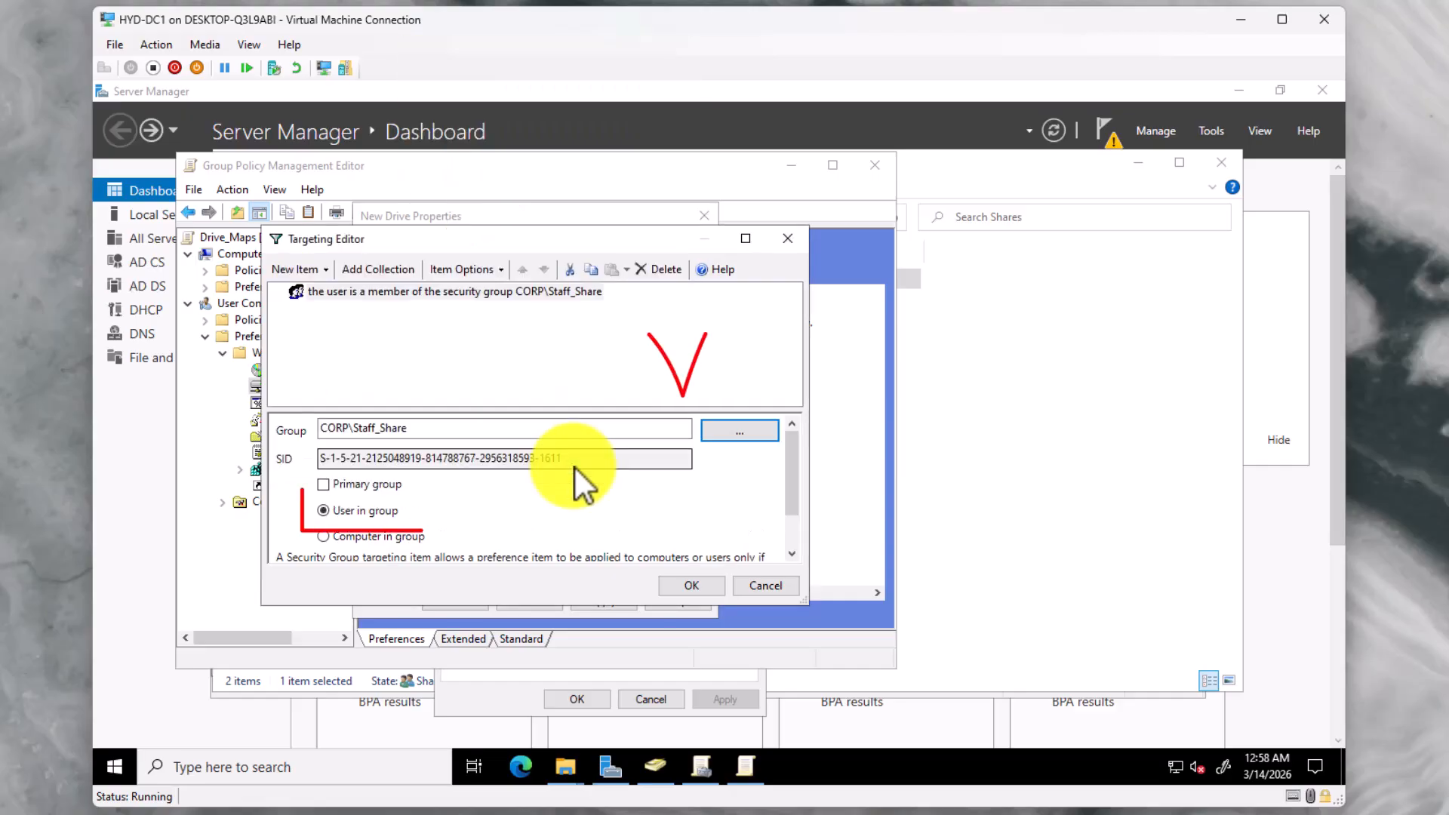
scroll(547, 500, down, 2)
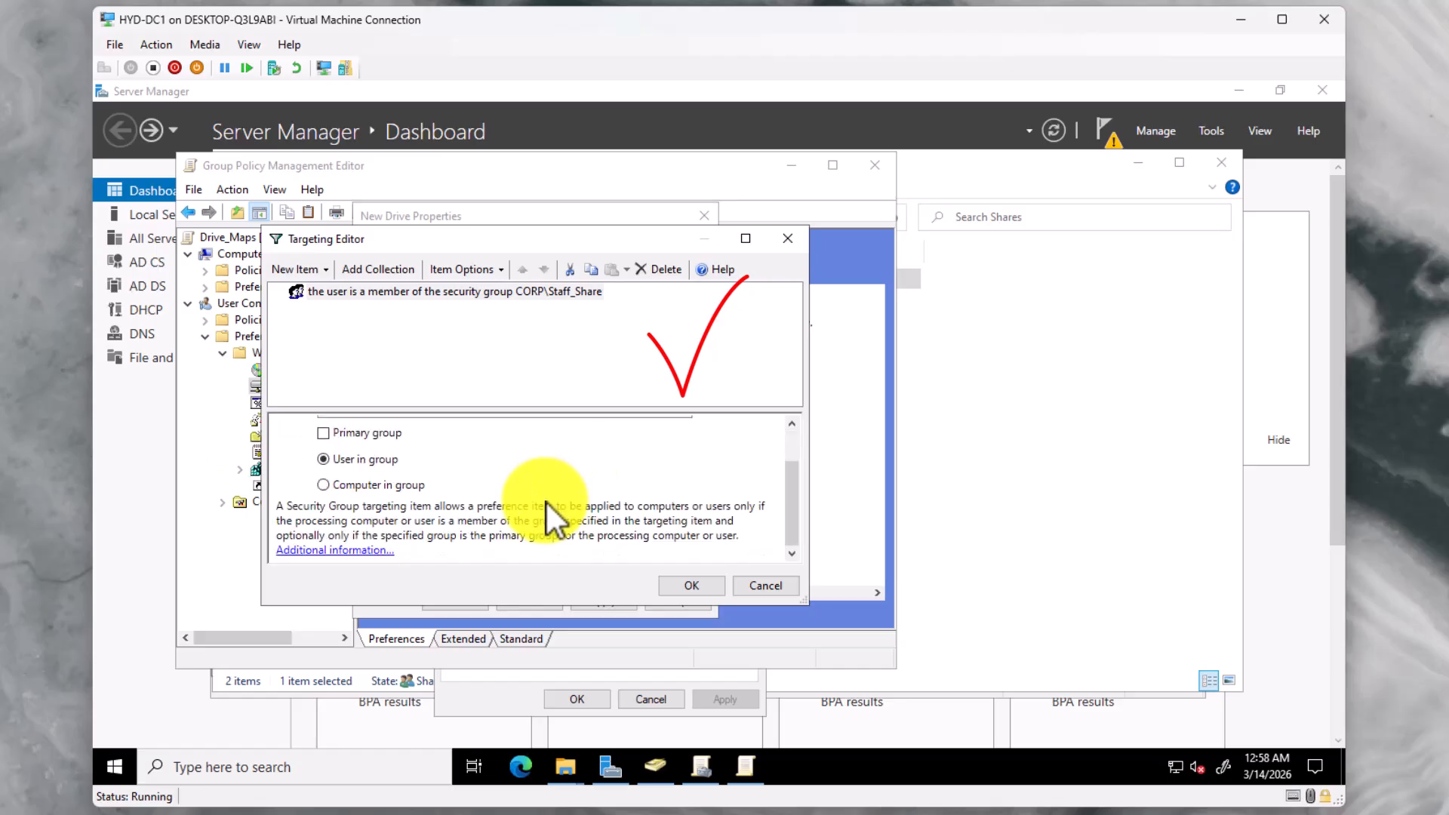
scroll(547, 503, up, 2)
click(700, 584)
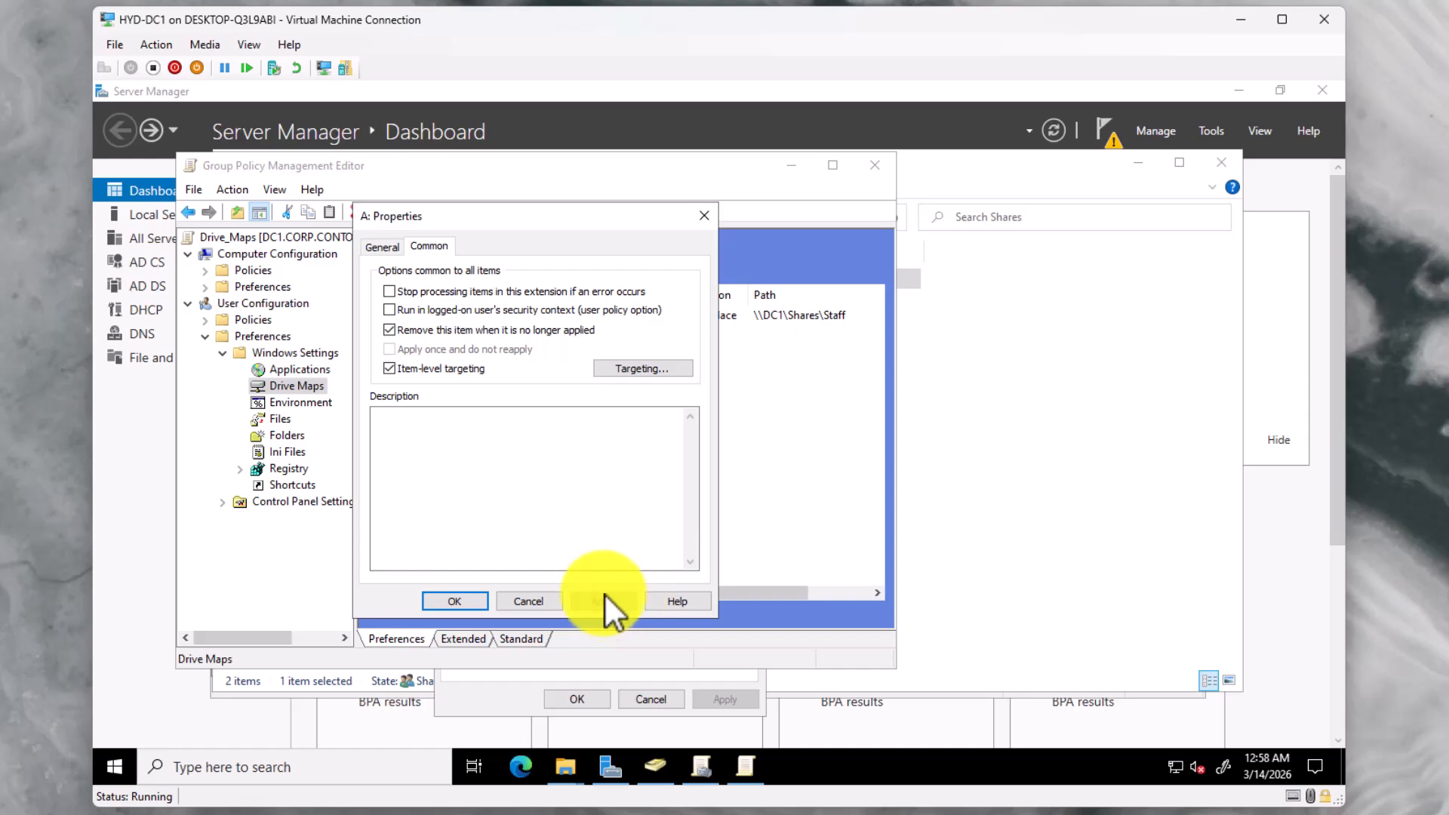
click(468, 600)
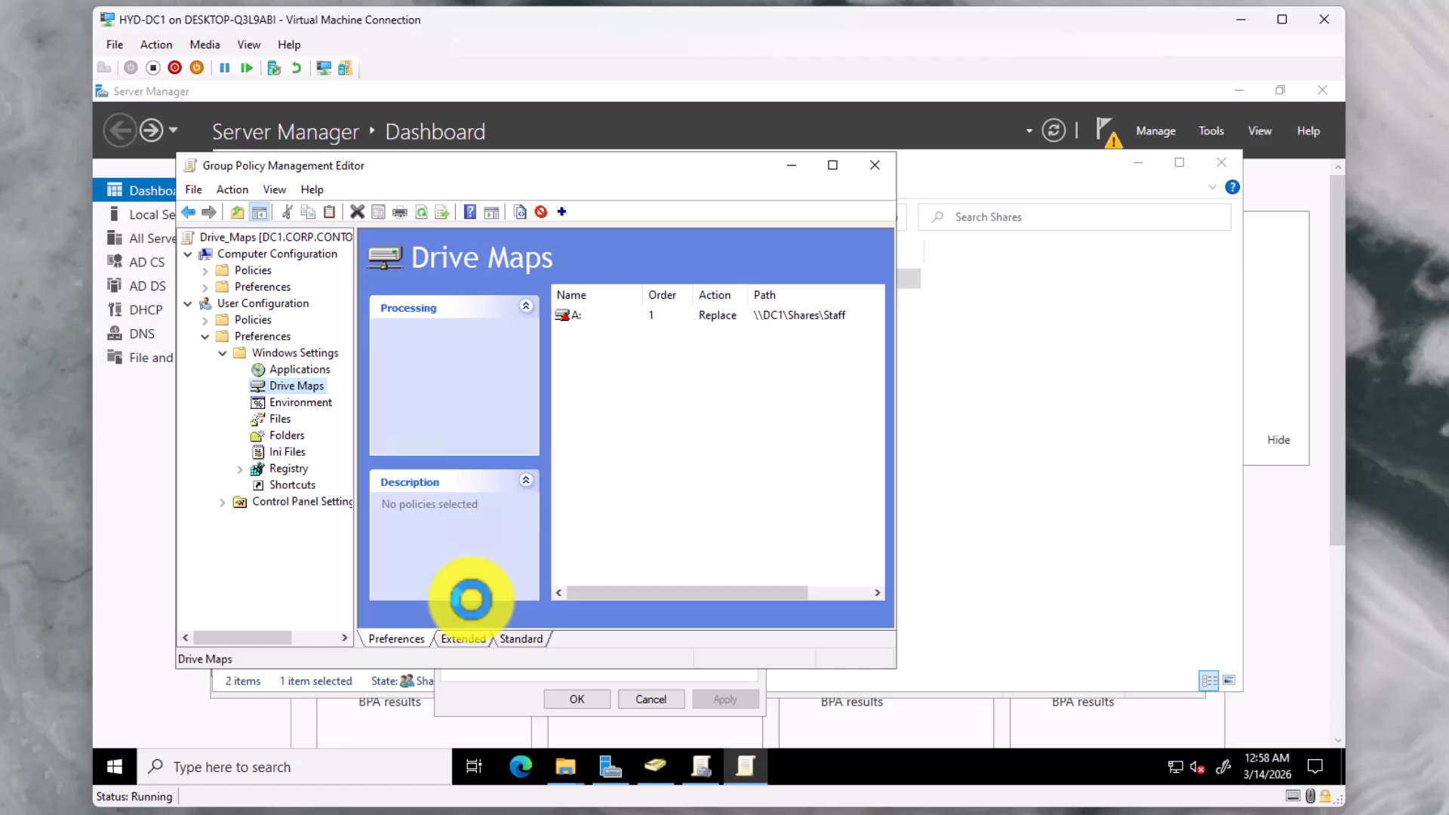
Create a new mapped drive with location \\DC1\Shares\Student
right_click(295, 389)
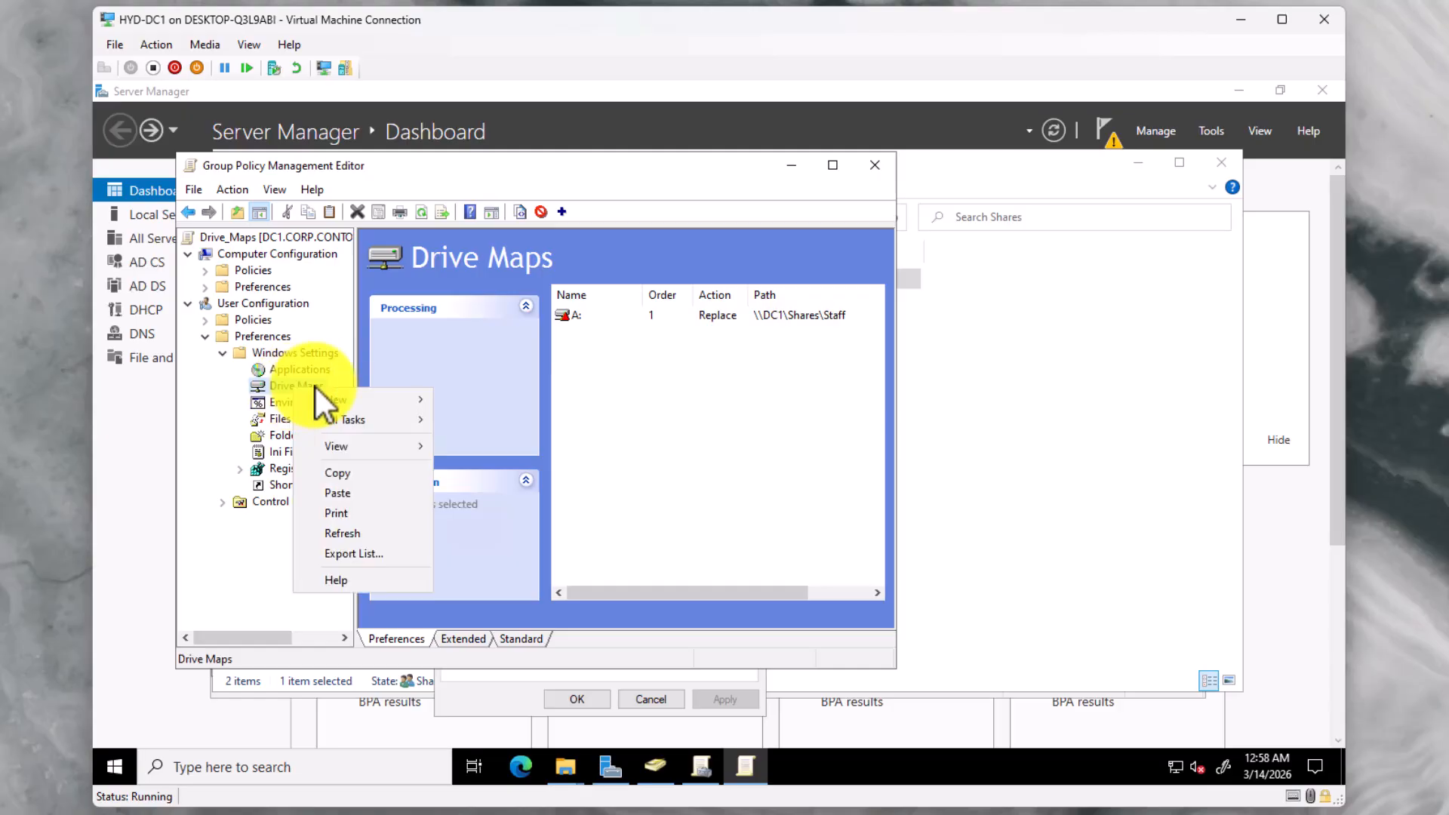
mouse_move(338, 397)
click(453, 399)
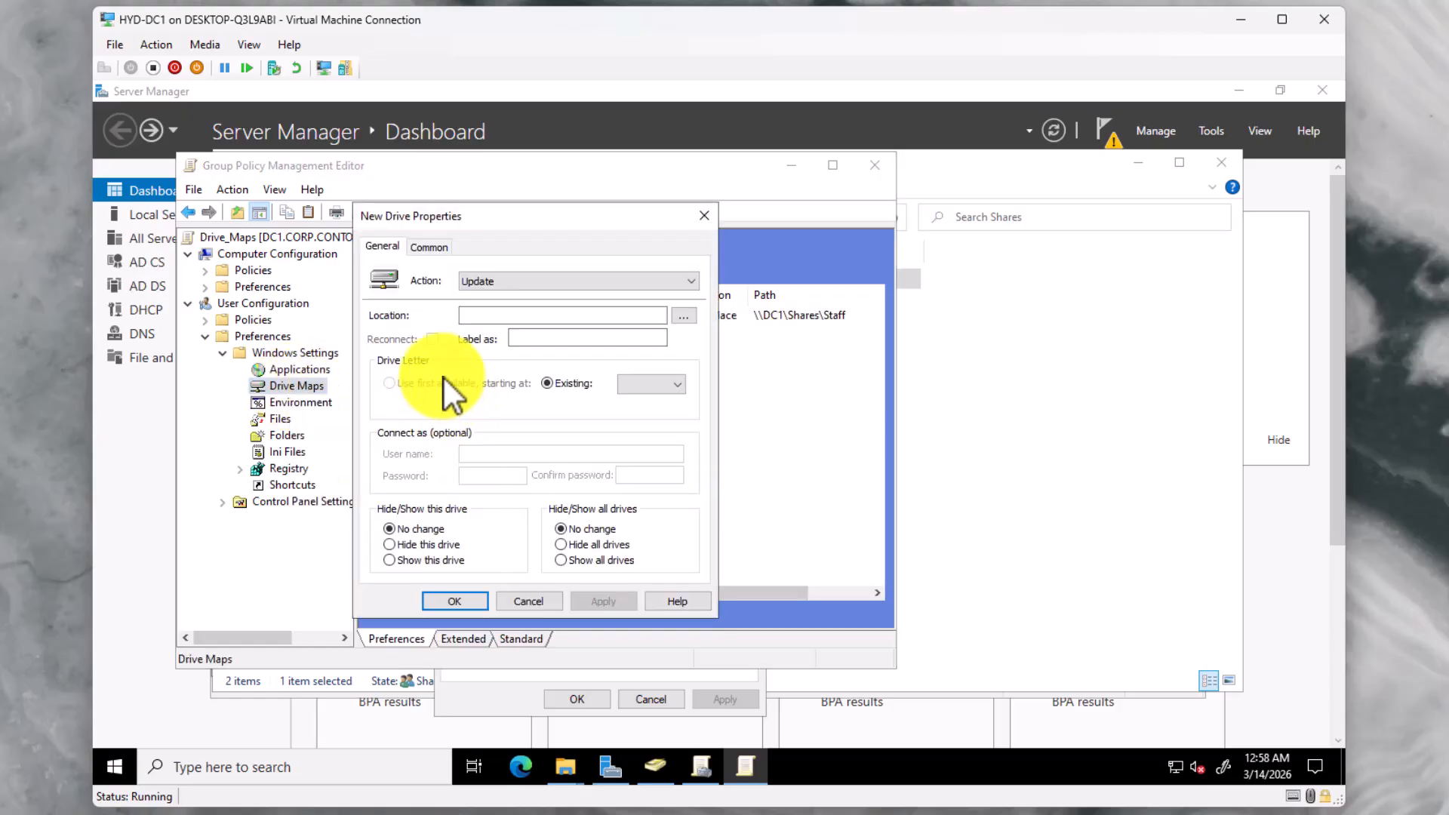
click(685, 320)
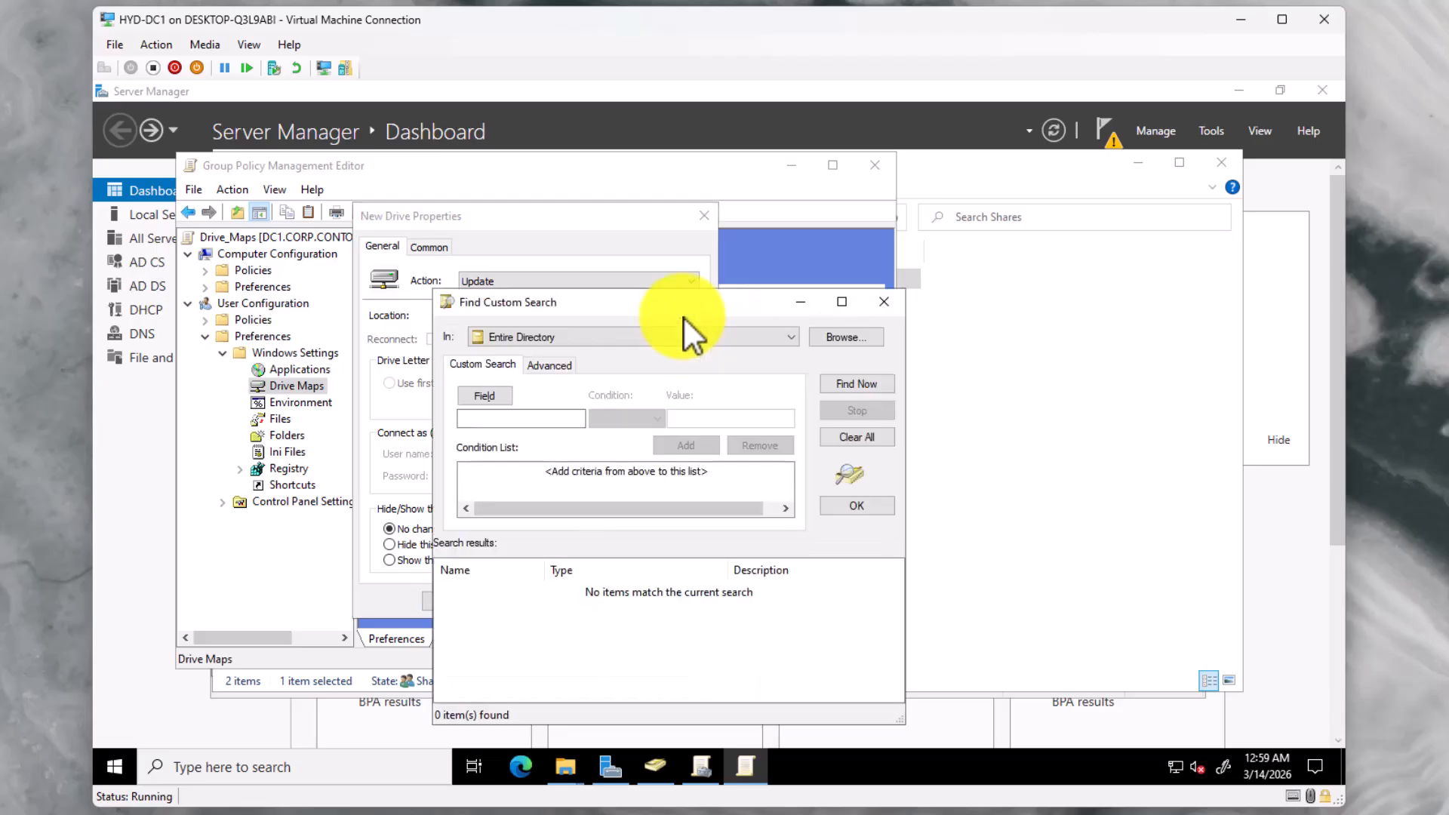
click(882, 302)
click(529, 317)
text(\\DC1\Shares\Staff)
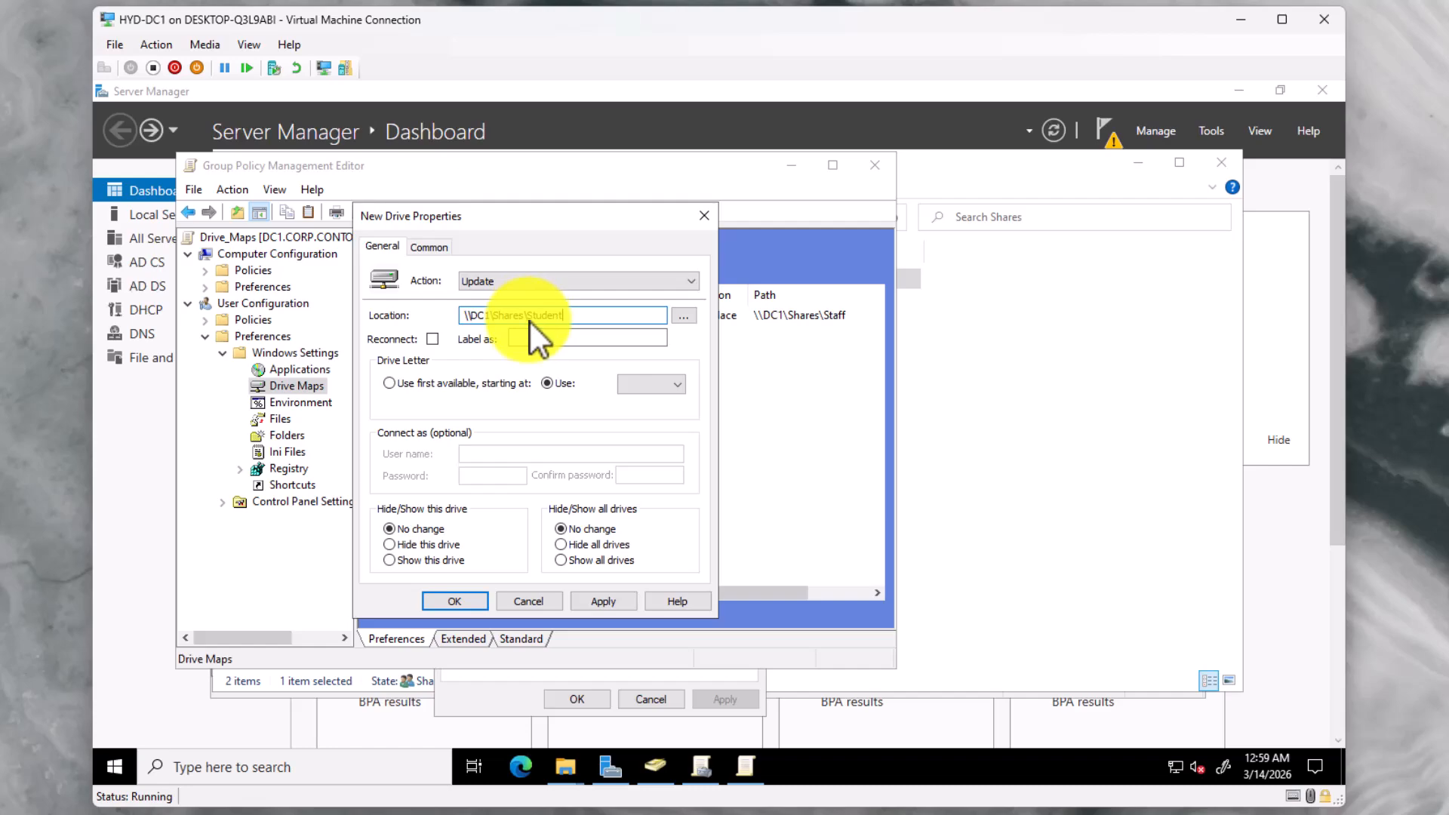
Set the drive to reconnect, label it Student, and assign drive letter B
click(432, 340)
click(536, 341)
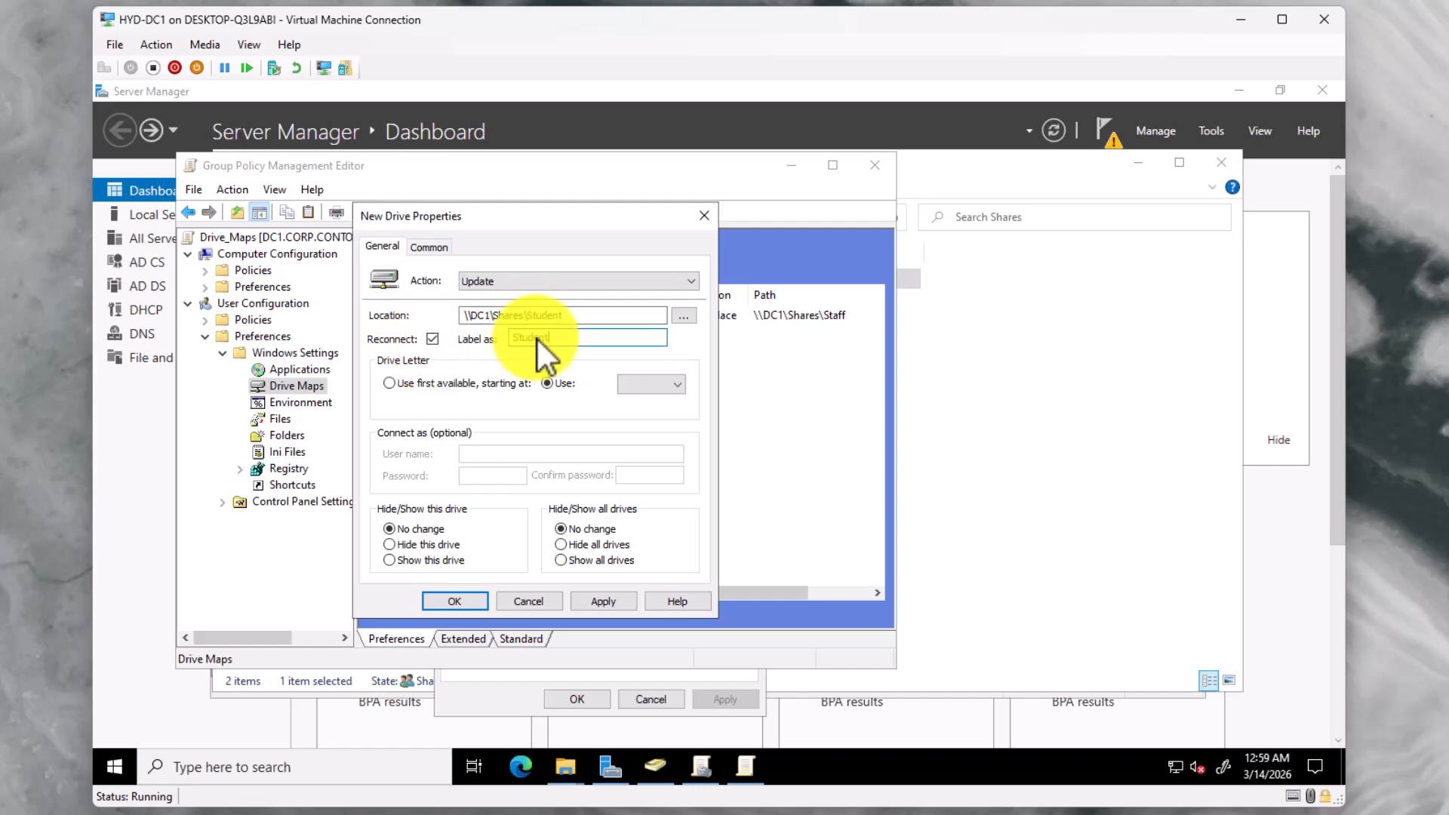
text(Student)
click(638, 384)
click(628, 414)
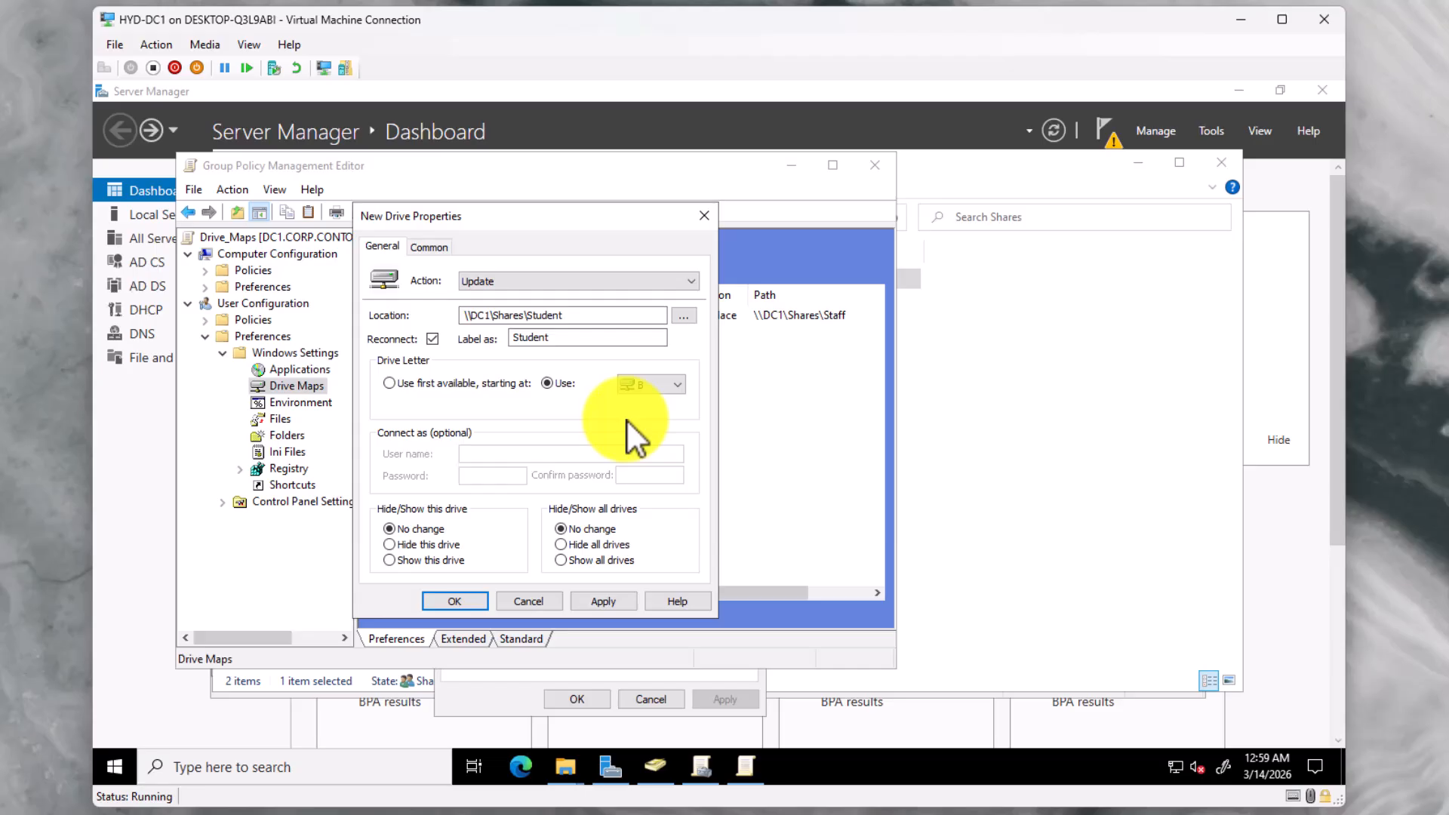
On the Common tab, enable Remove this item when no longer applied and Item-level targeting
click(438, 248)
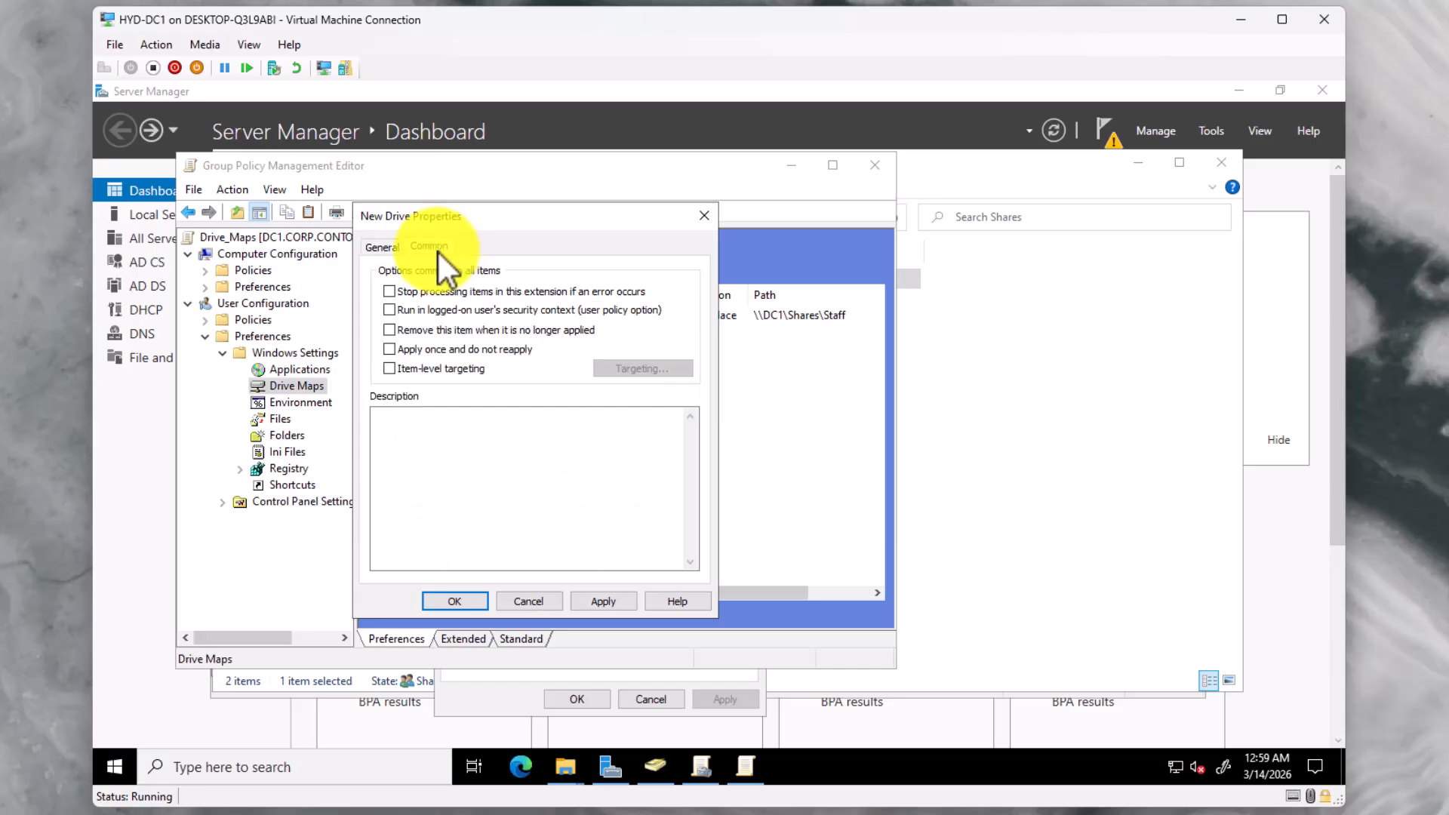
click(456, 335)
click(693, 478)
click(469, 370)
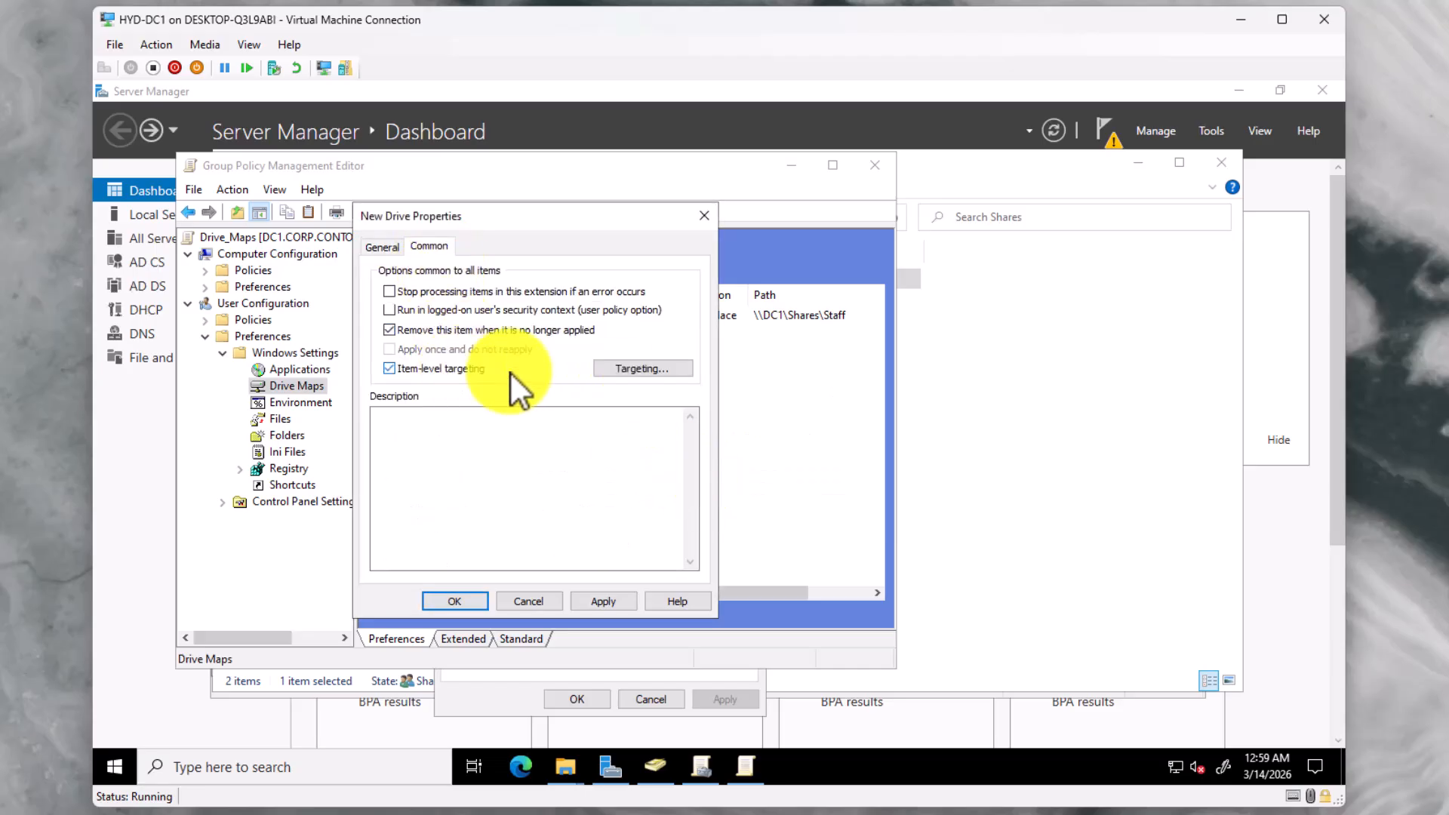
click(628, 370)
Target the B: drive map to the CORP\Student_Share security group and apply the settings
click(320, 269)
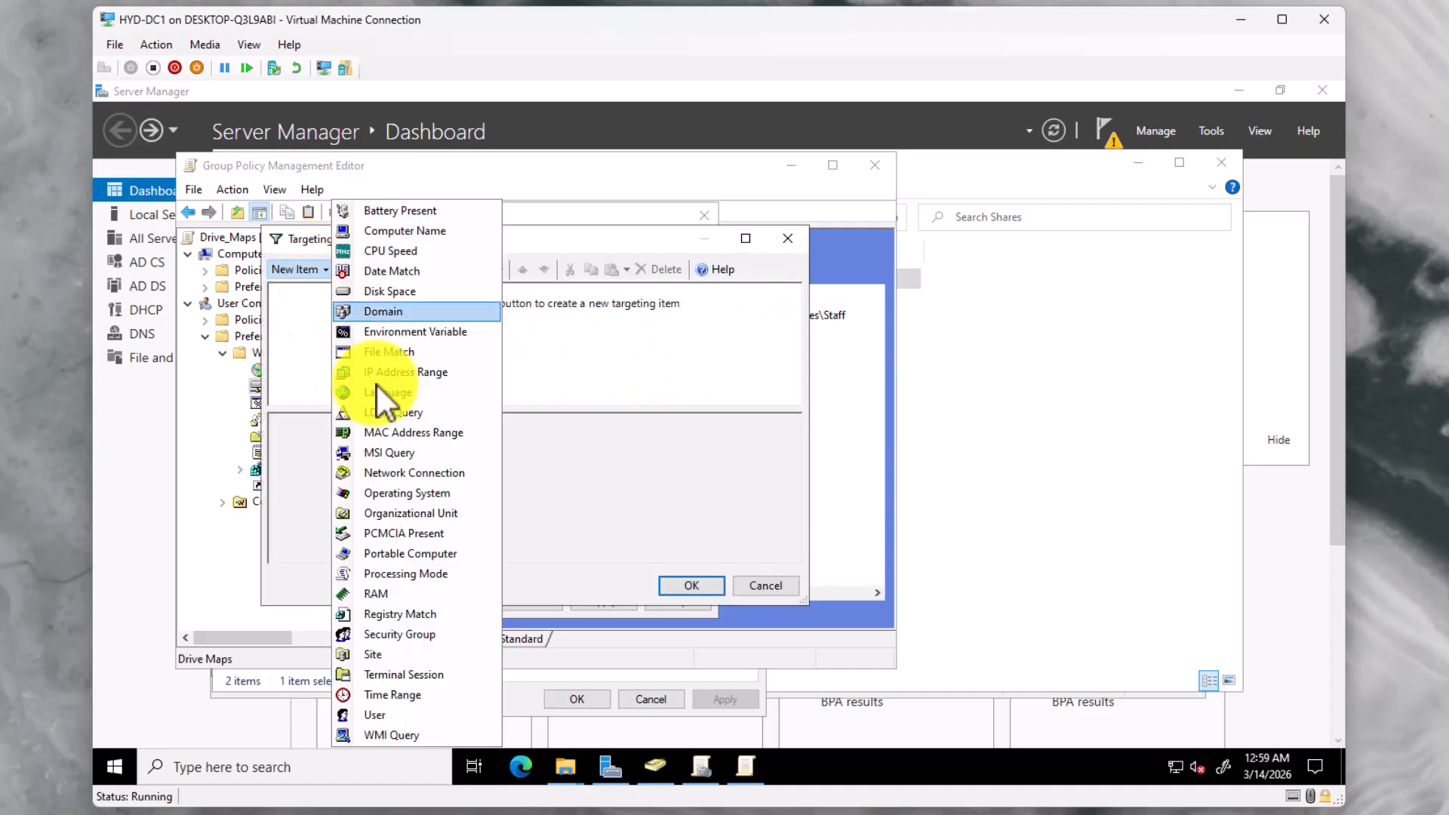
click(408, 634)
click(714, 432)
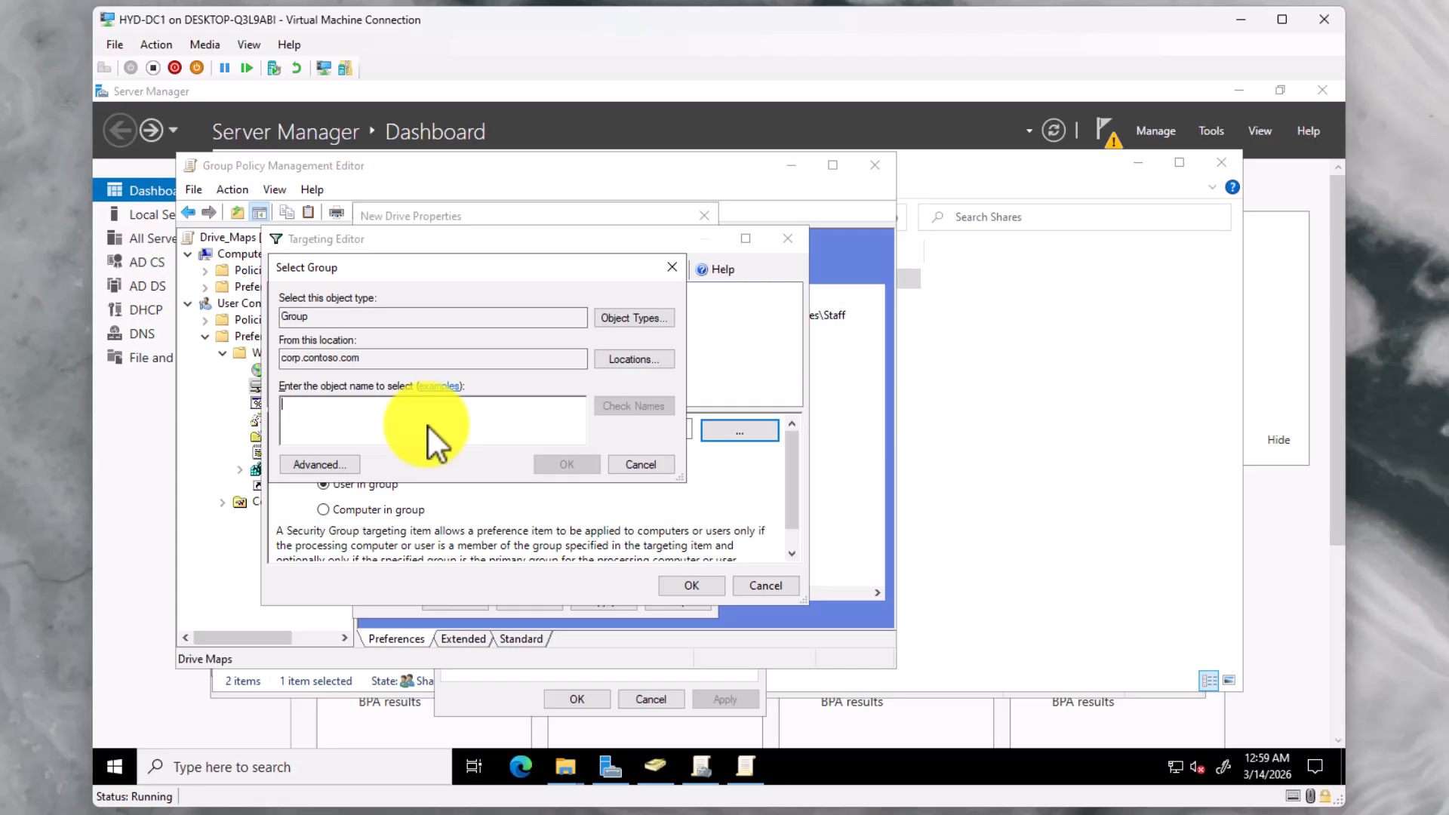
text(Student_Share)
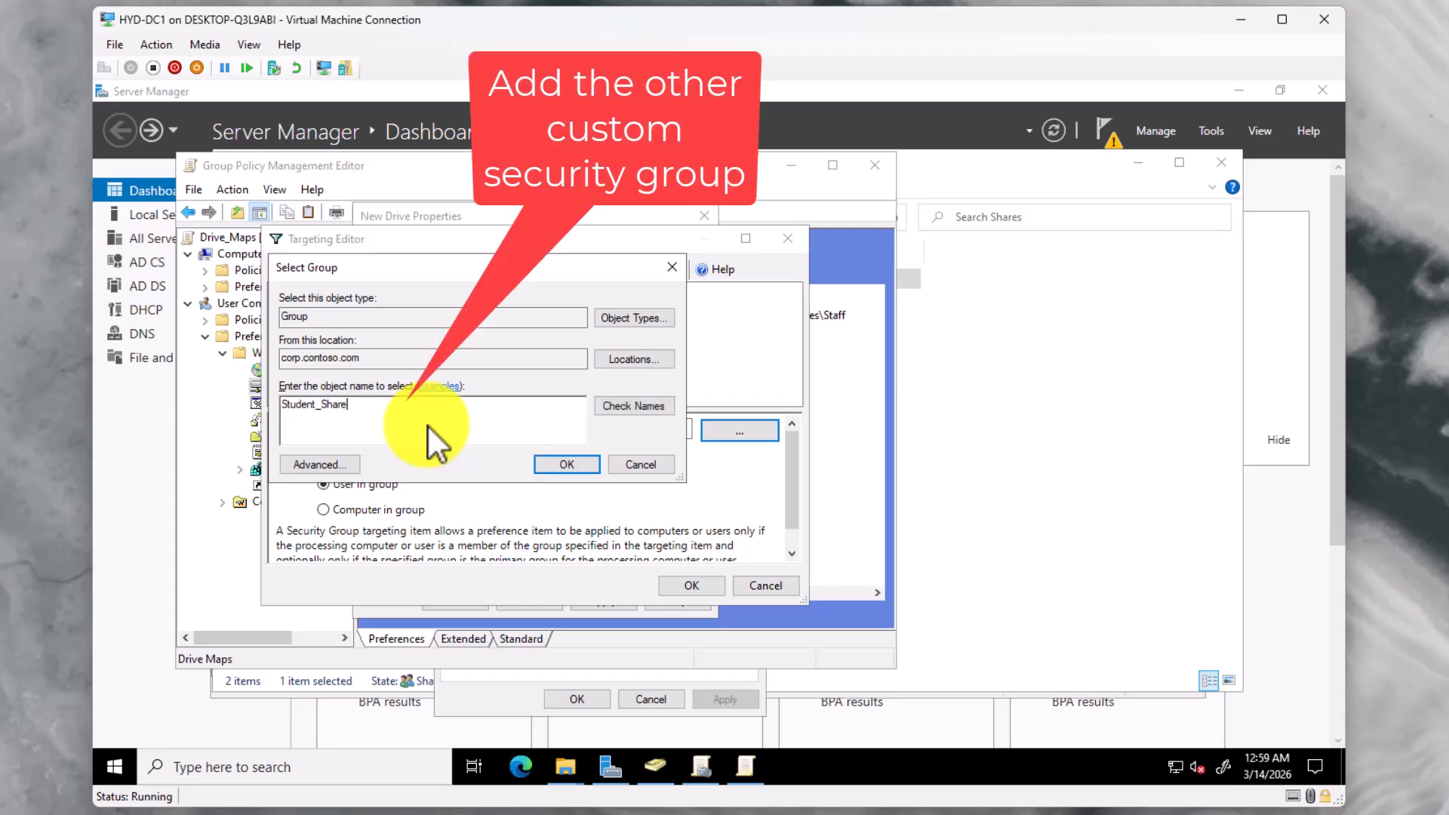
click(620, 408)
click(562, 463)
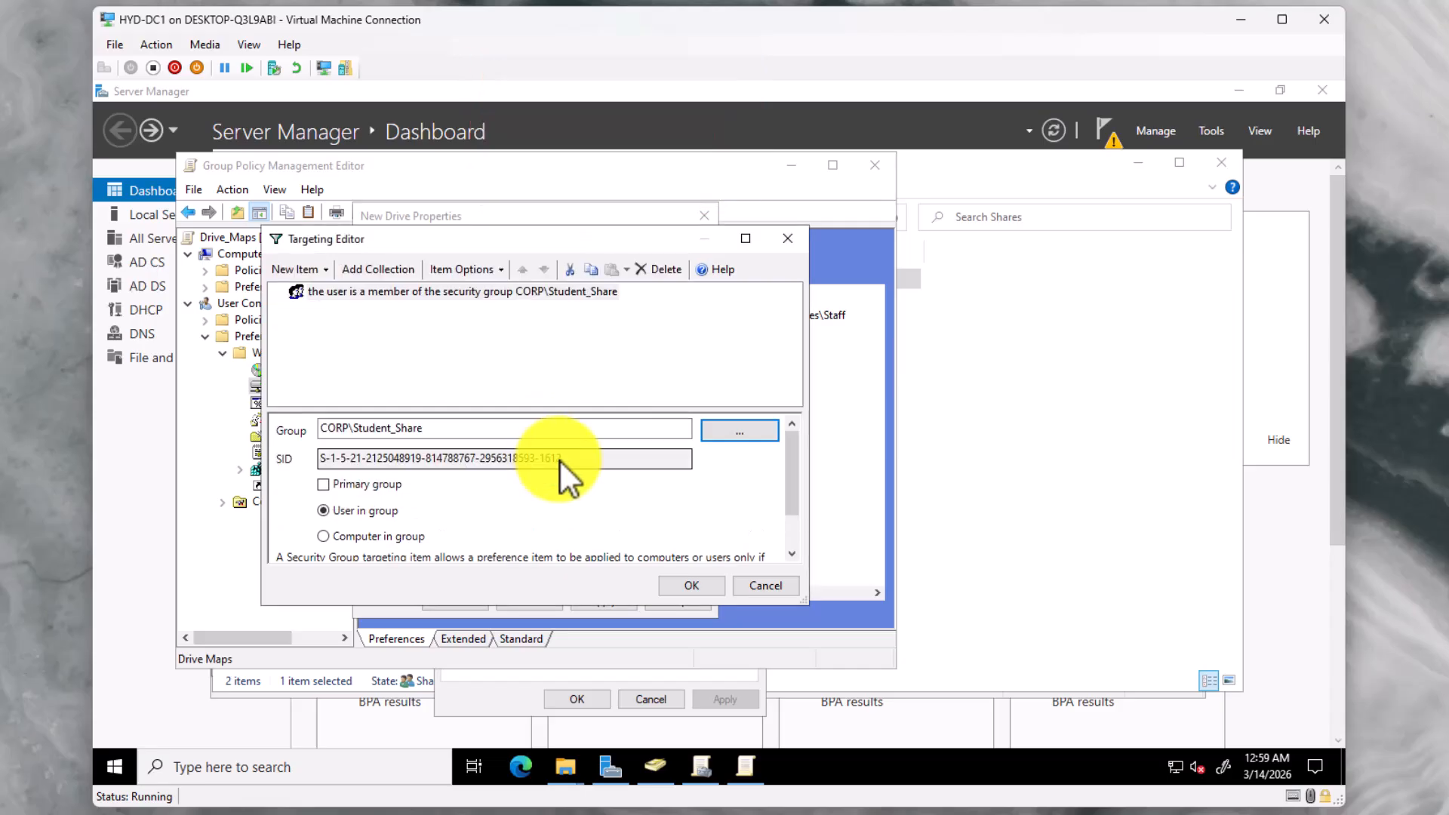
scroll(664, 528, down, 2)
scroll(665, 528, up, 2)
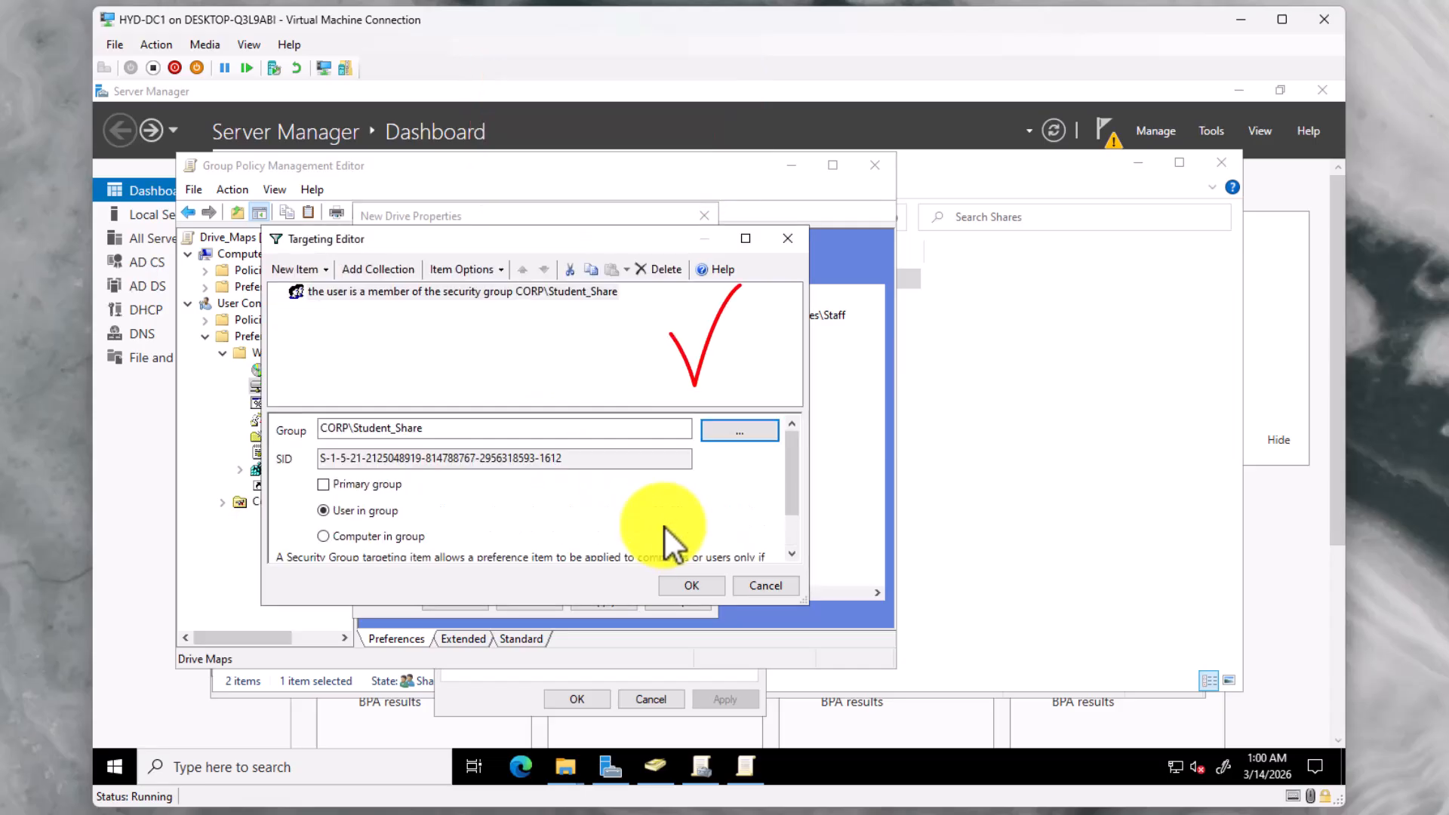
click(718, 588)
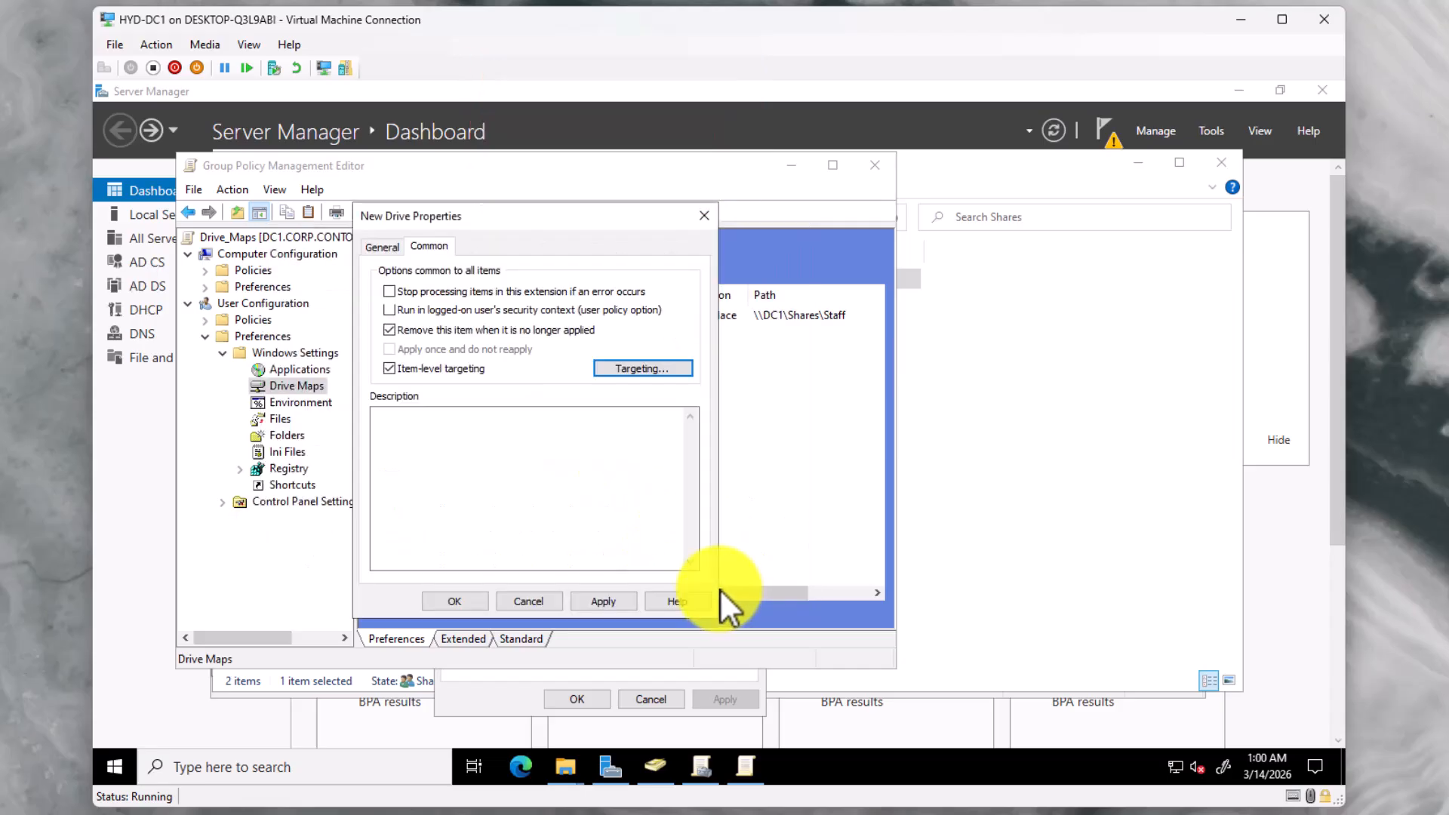
click(613, 603)
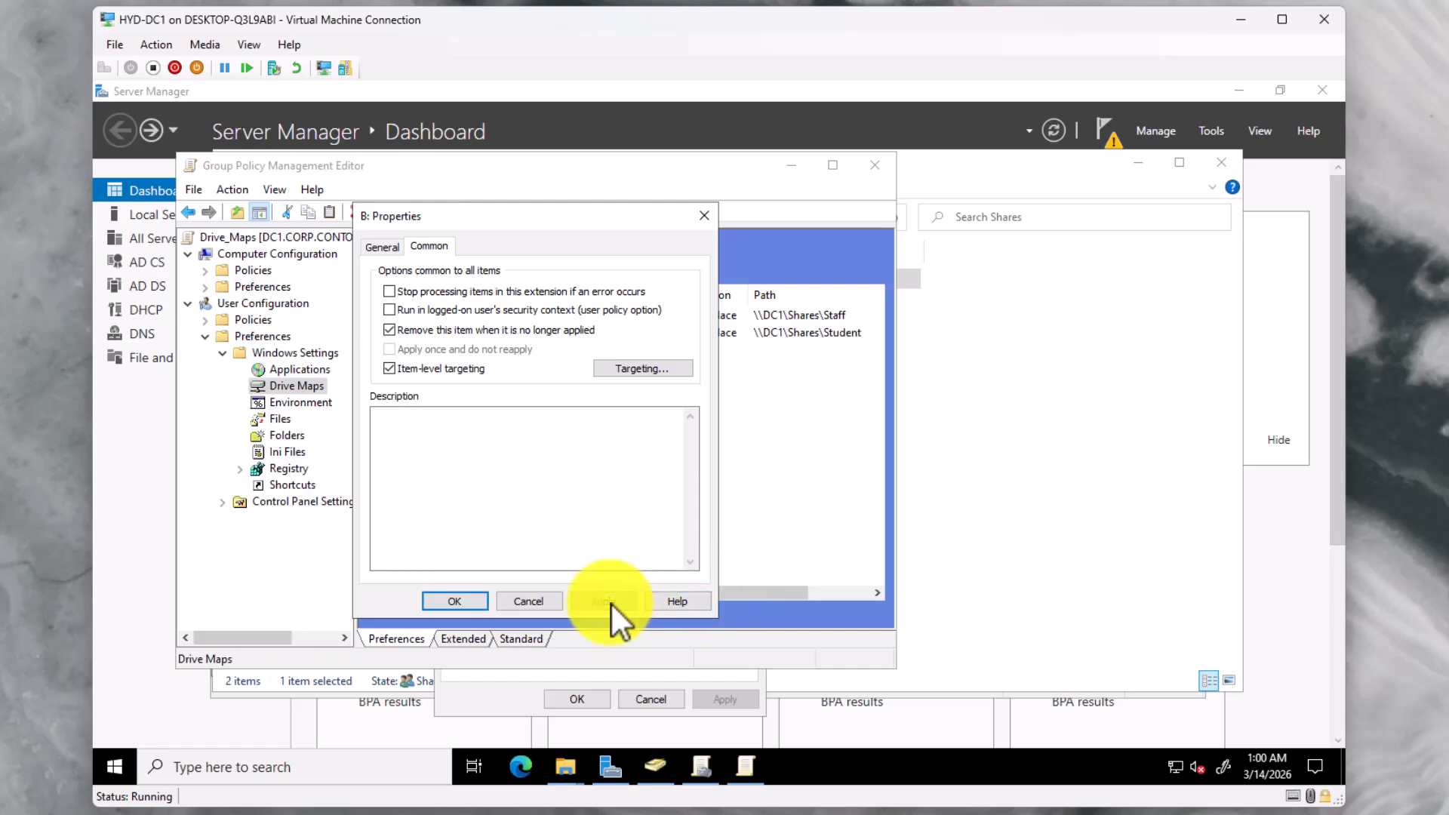
click(468, 601)
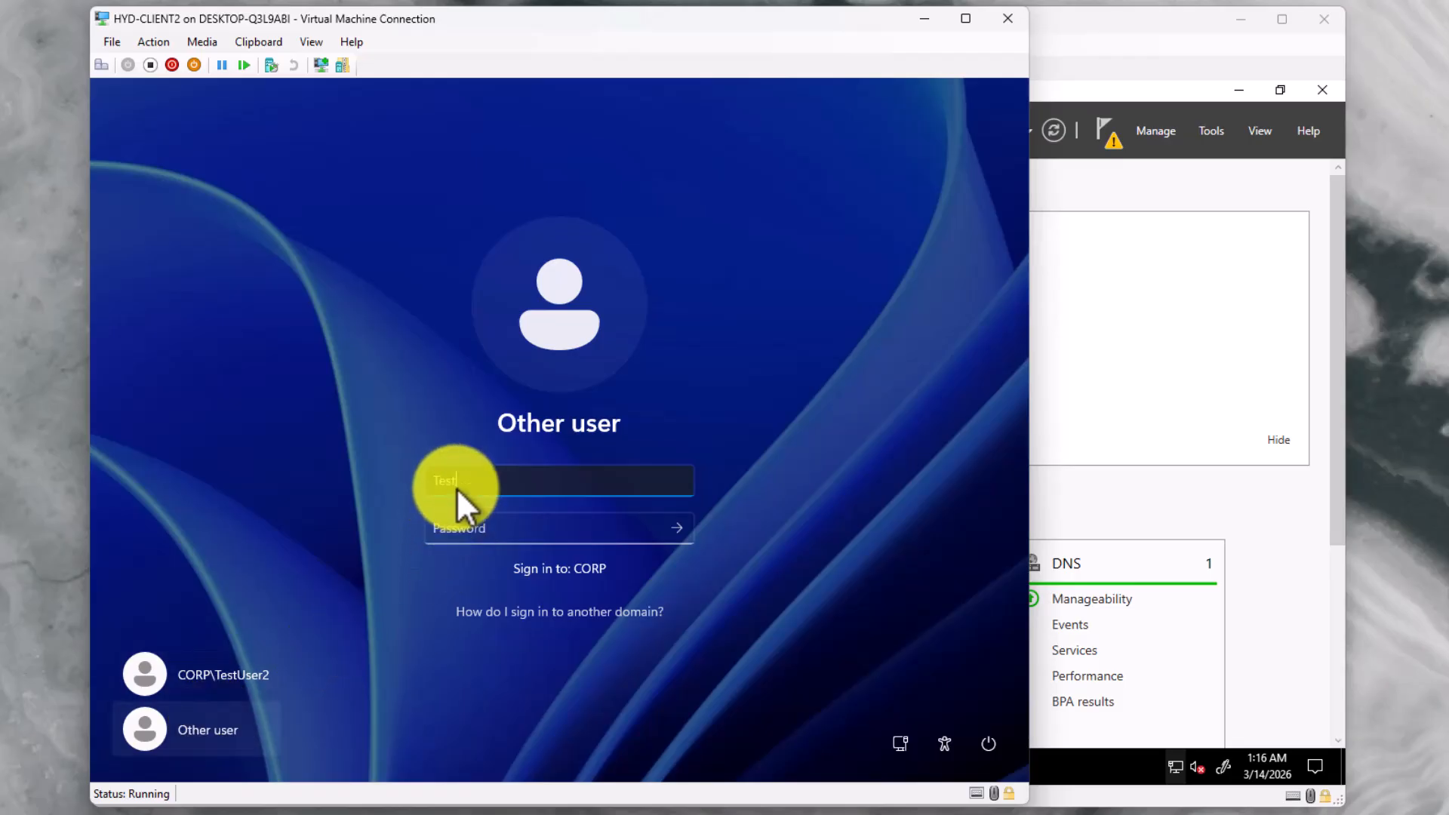
Enter the staff test user's password and sign in to the CORP domain
key(Tab)
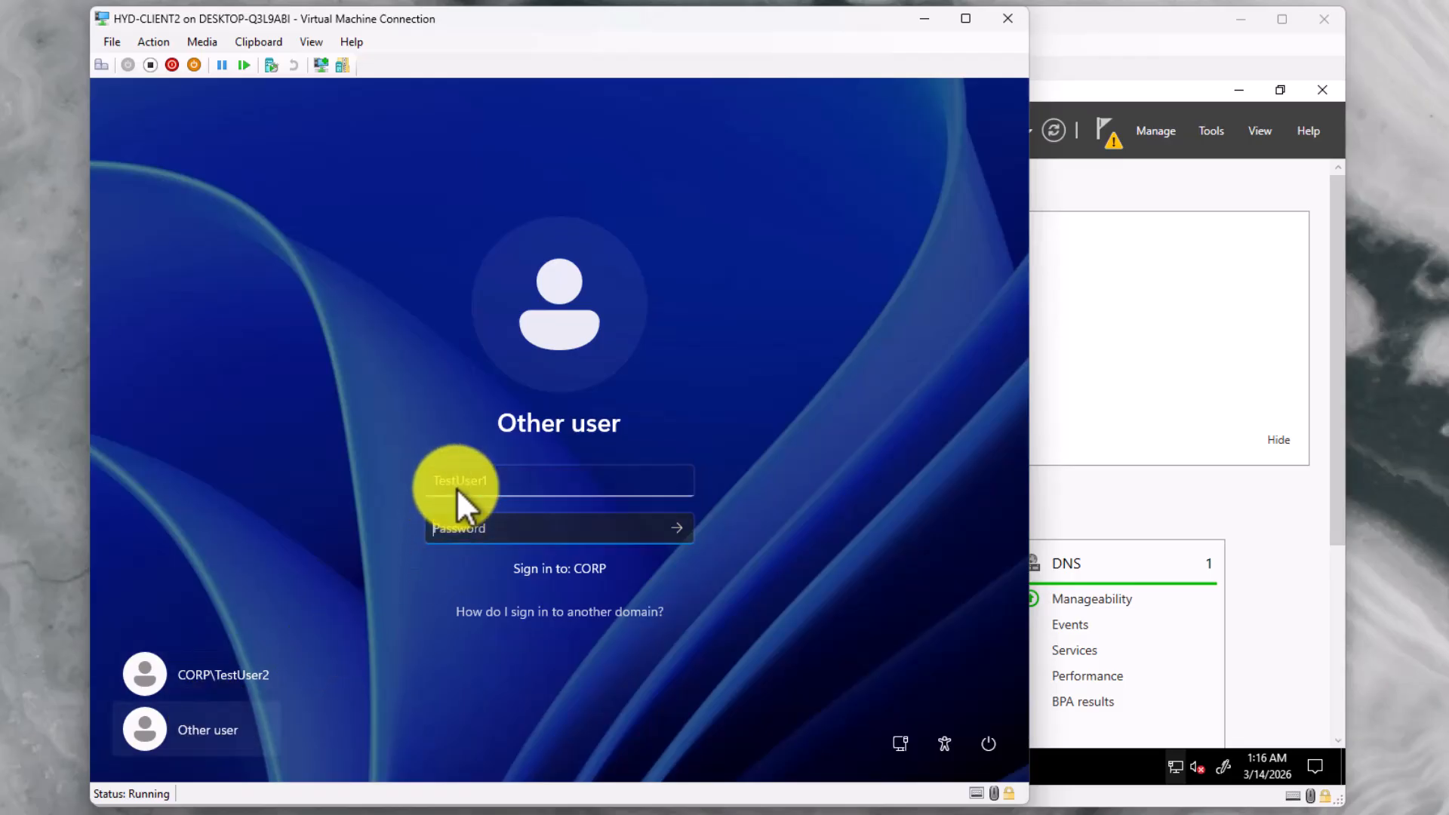
text(P)
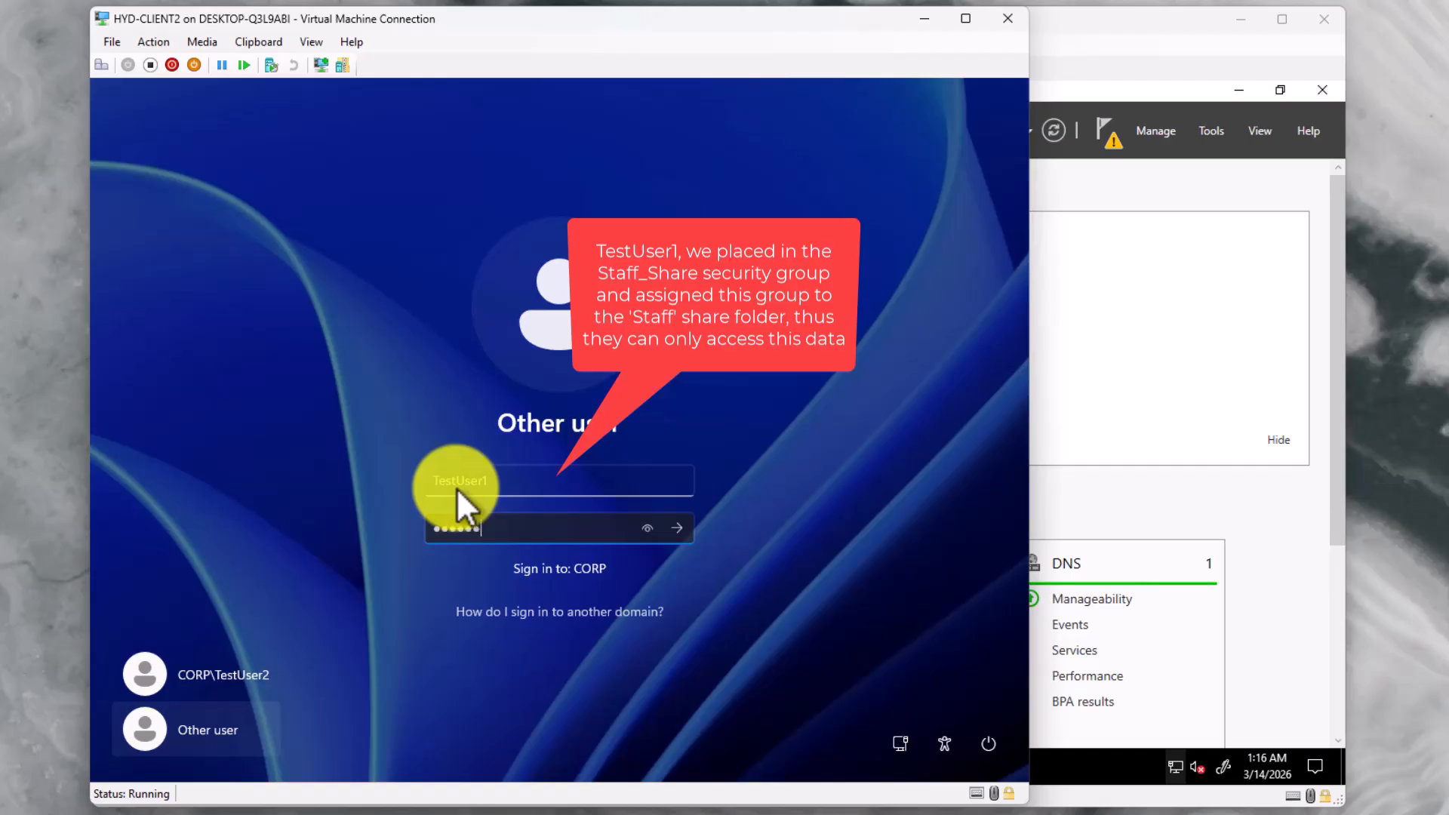
key(Return)
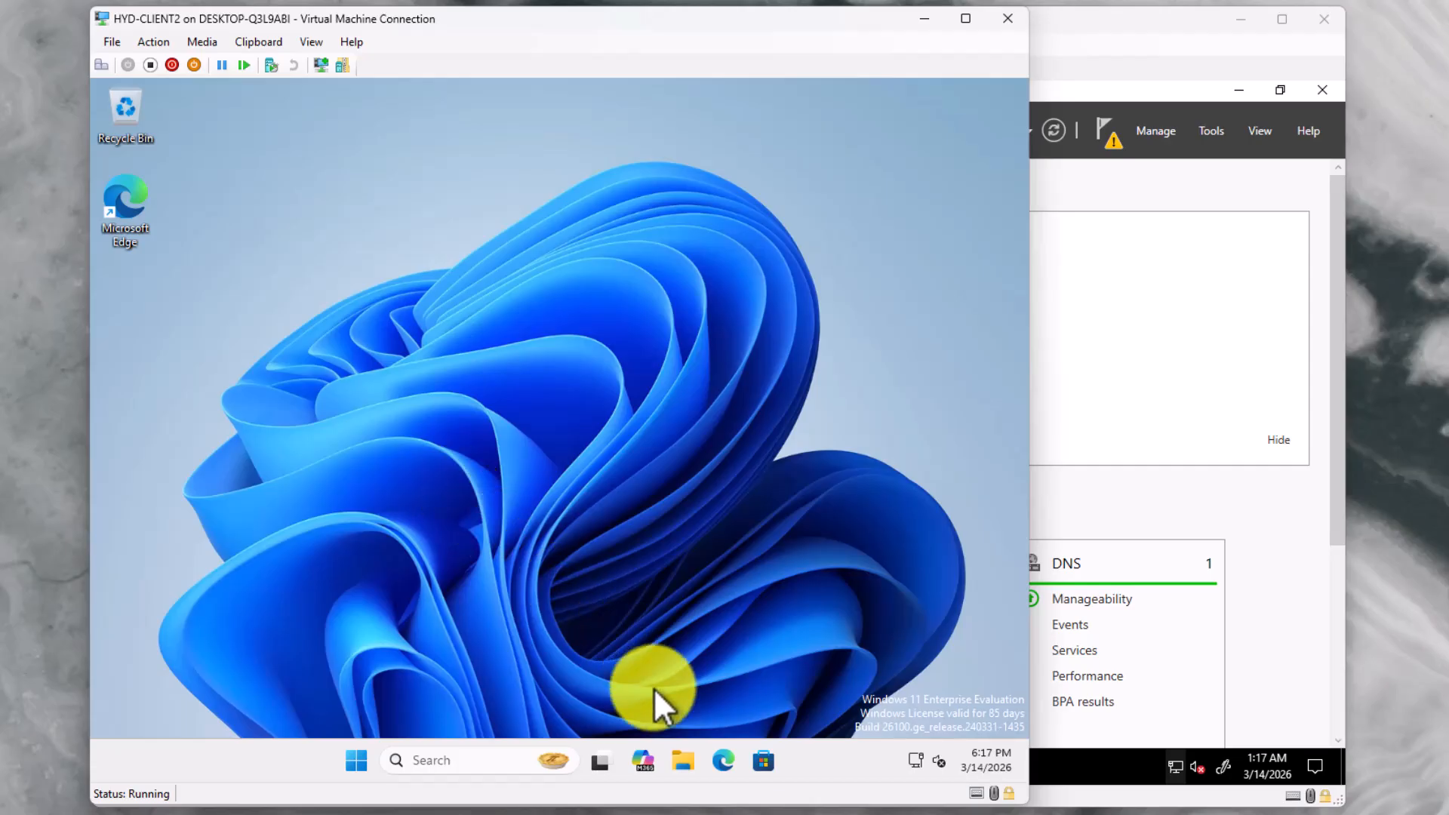
Open the Staff (A:) drive in File Explorer and create a folder named staffdata
click(683, 759)
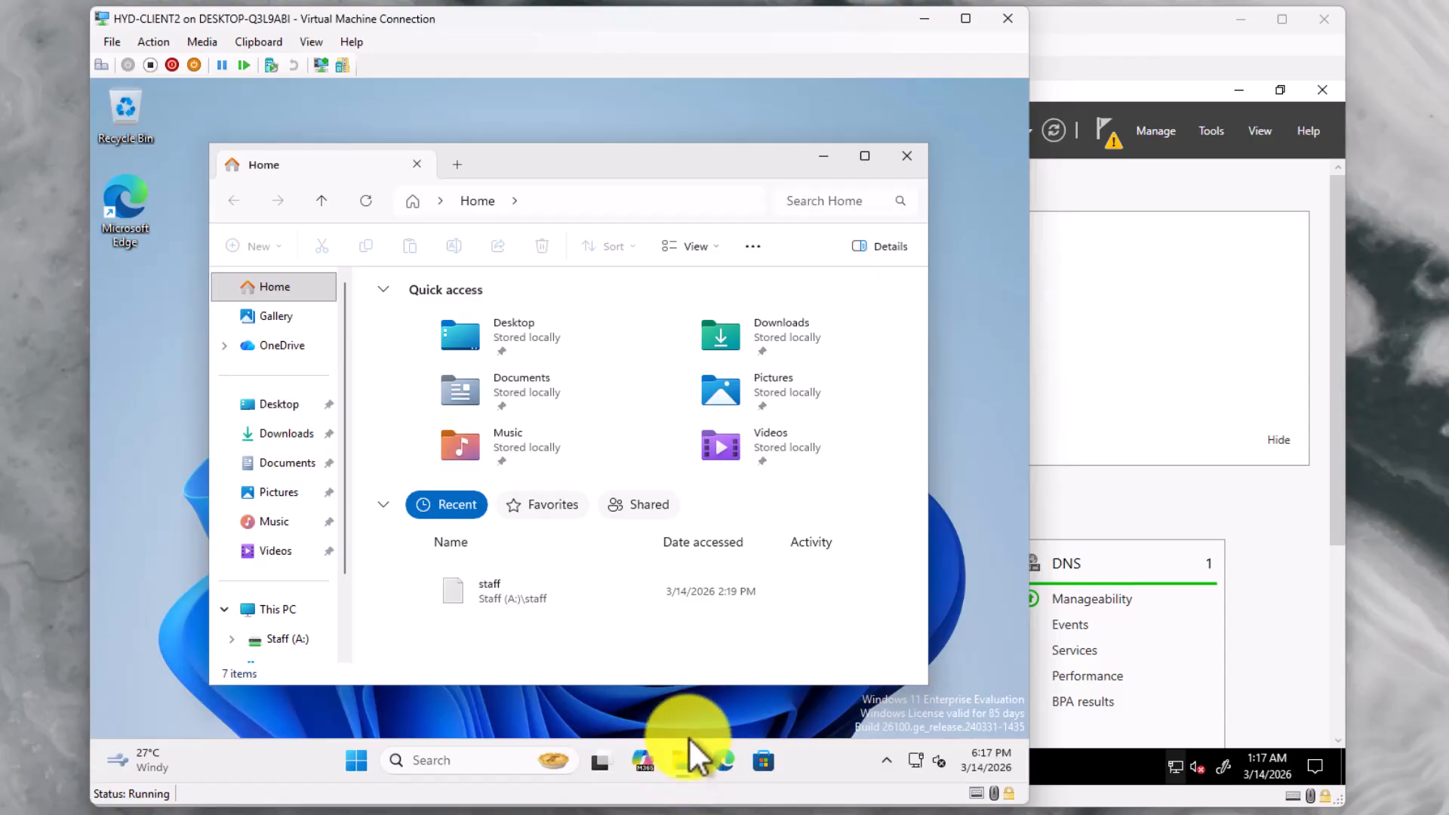
click(295, 610)
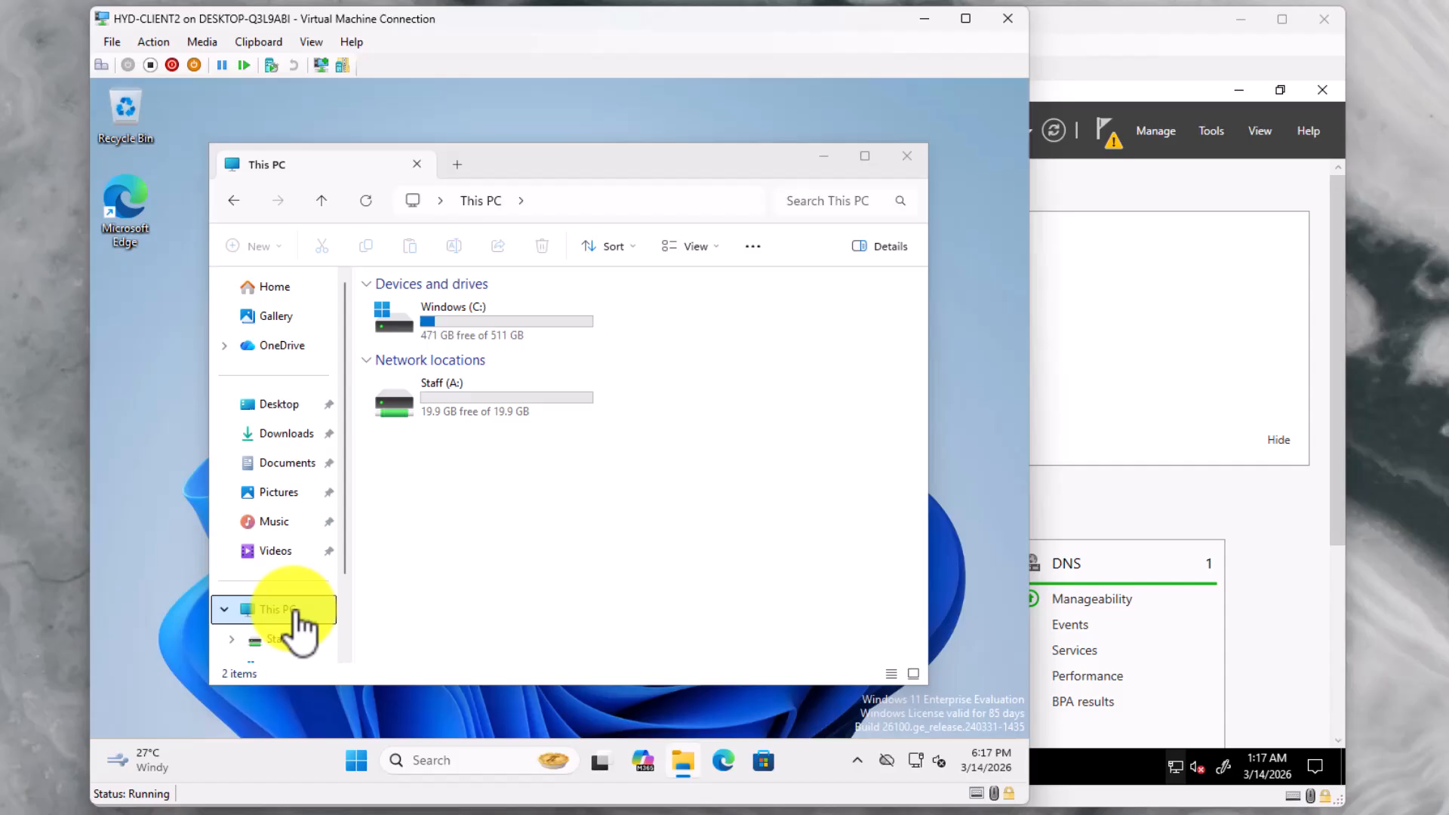
double_click(468, 407)
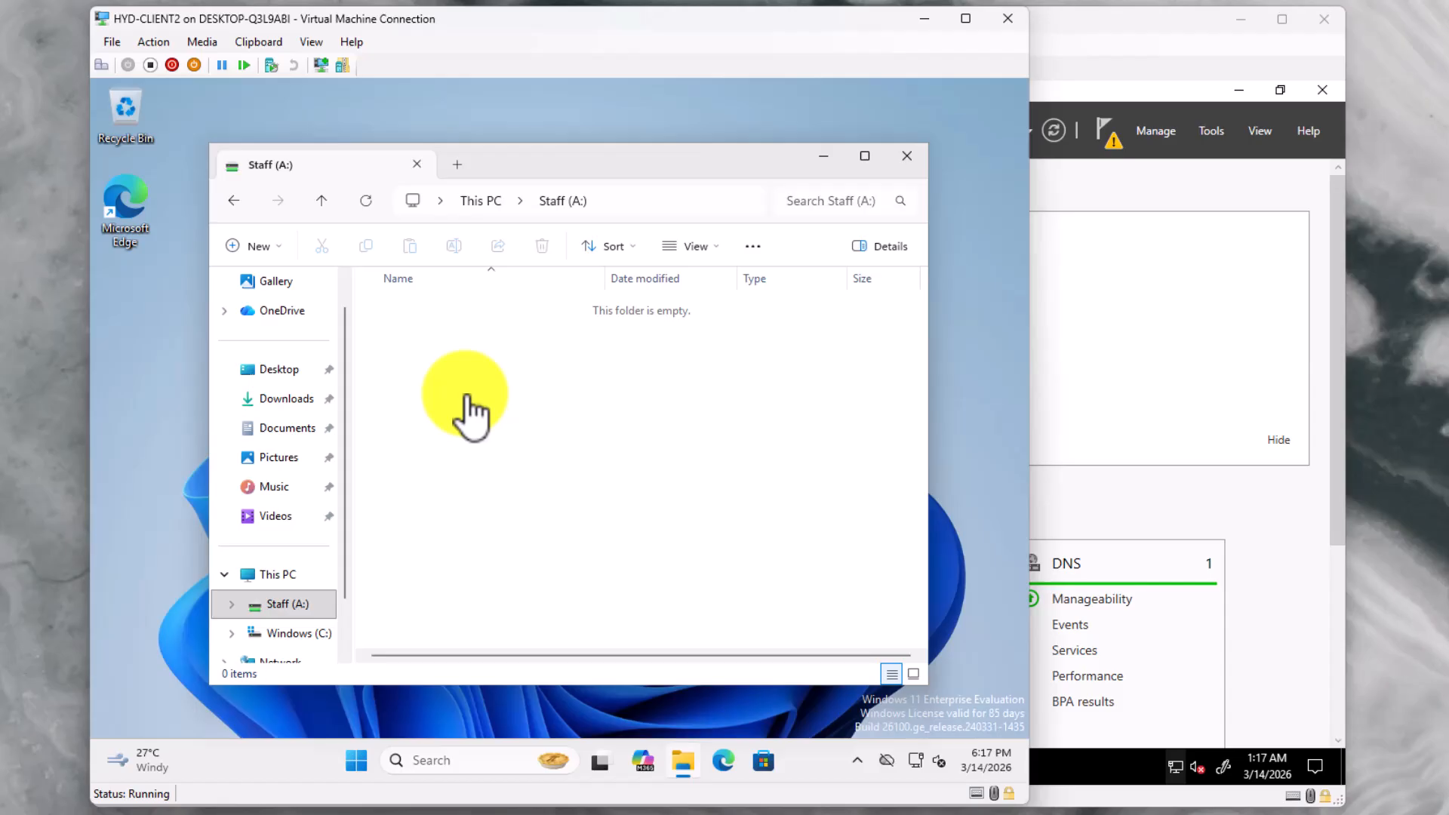
right_click(467, 408)
mouse_move(505, 518)
click(758, 521)
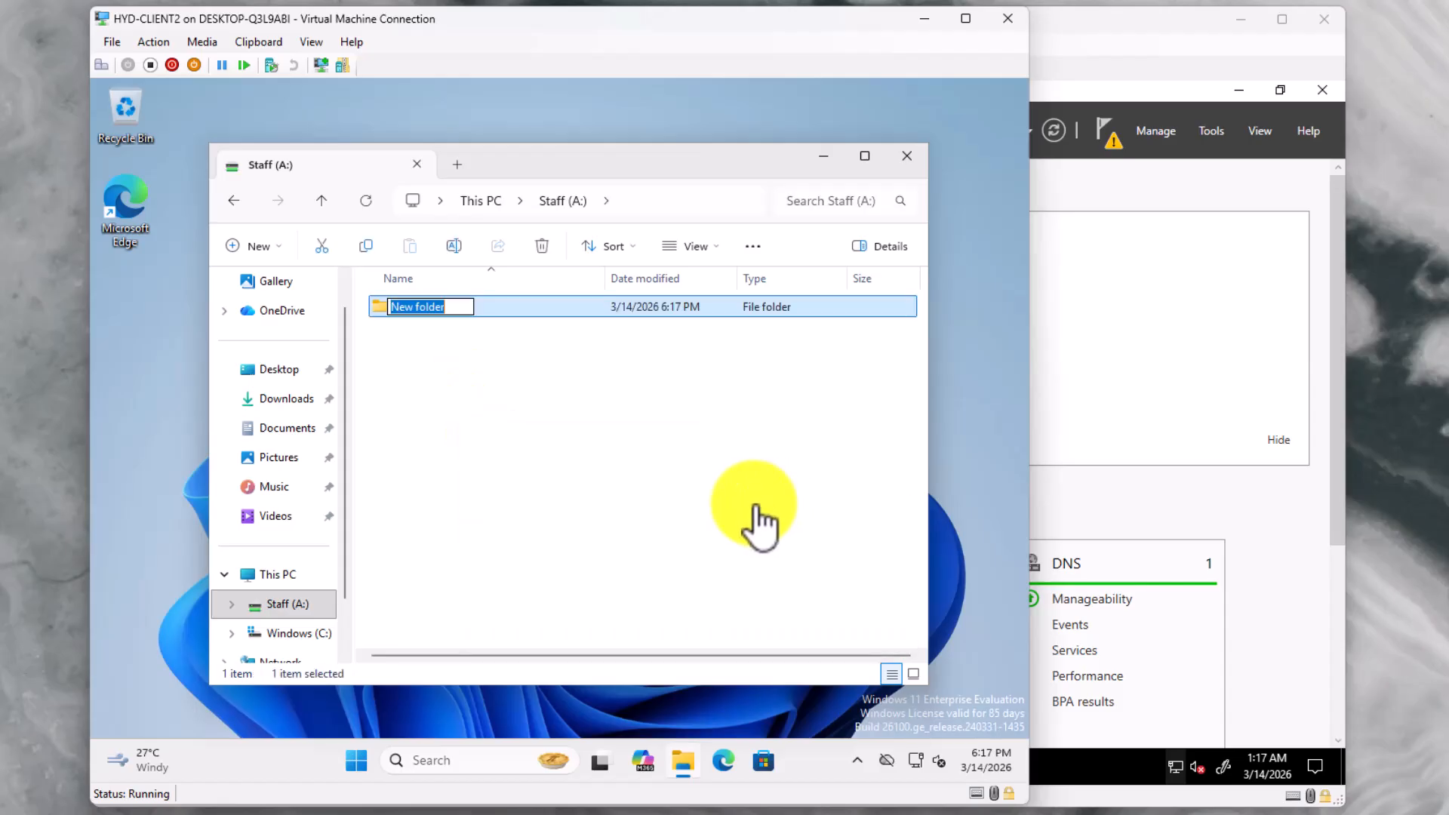
text(staffdata)
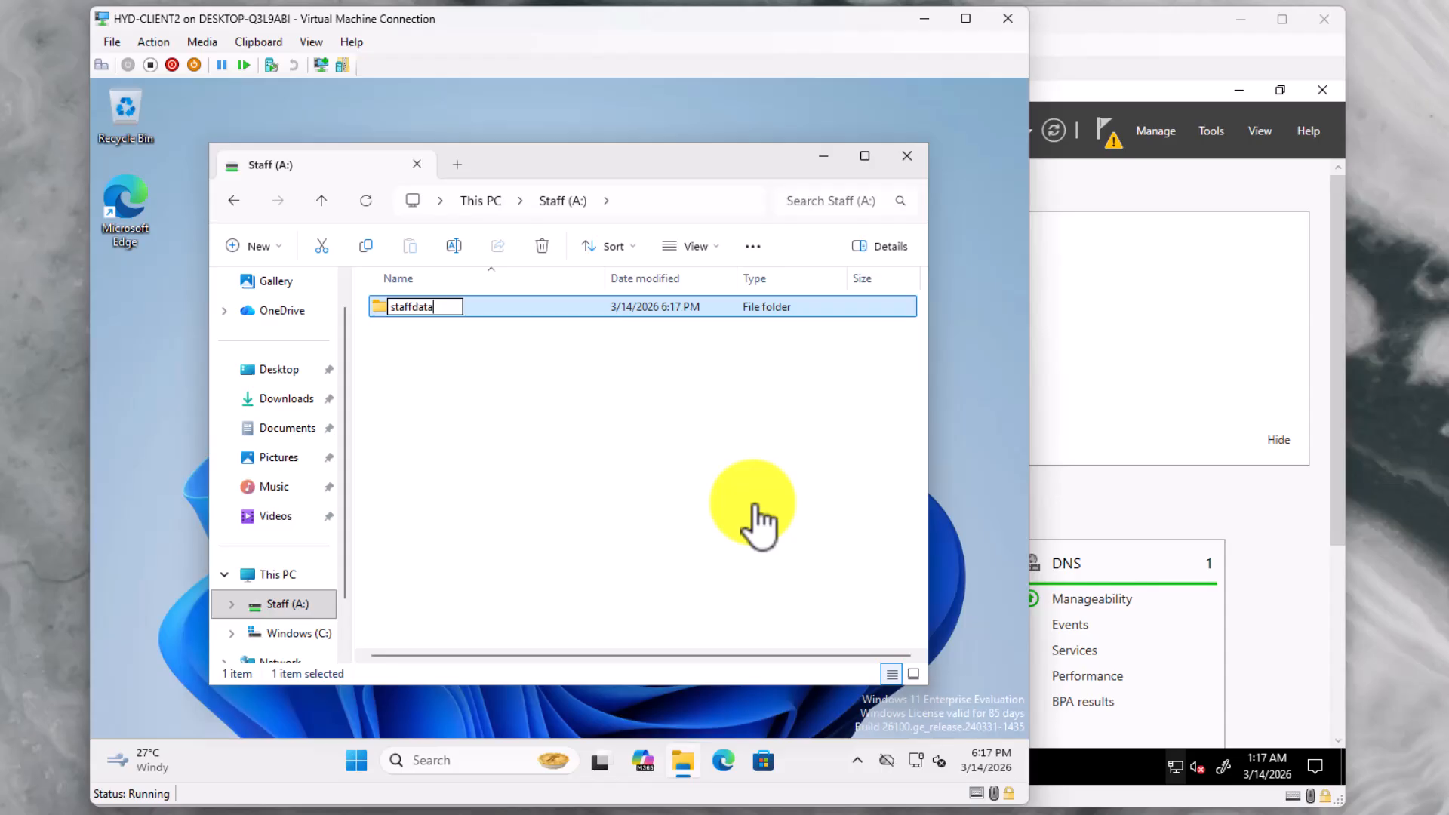
key(Return)
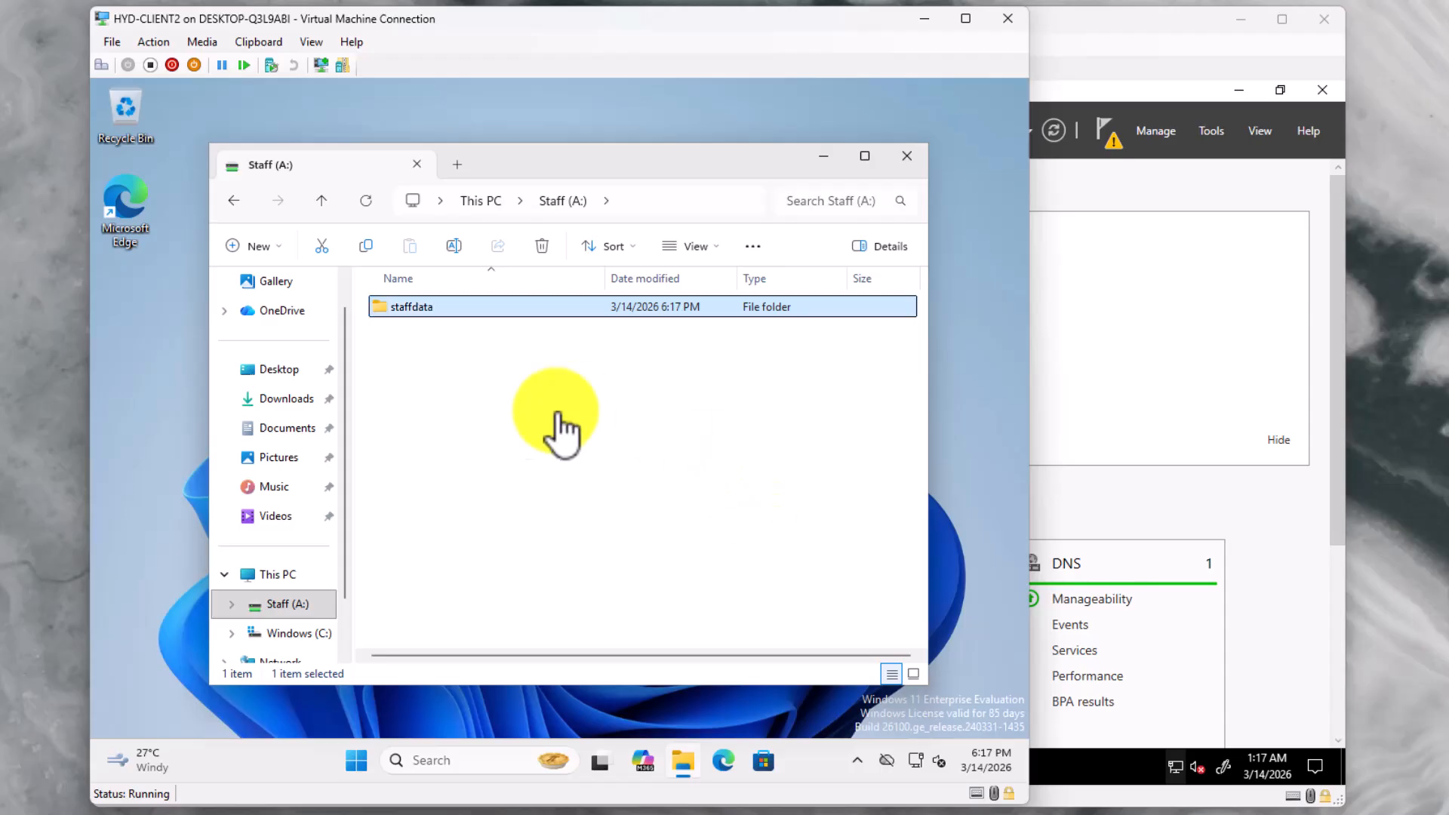
Inside staffdata, create a text document named file1
double_click(427, 307)
right_click(427, 340)
mouse_move(615, 483)
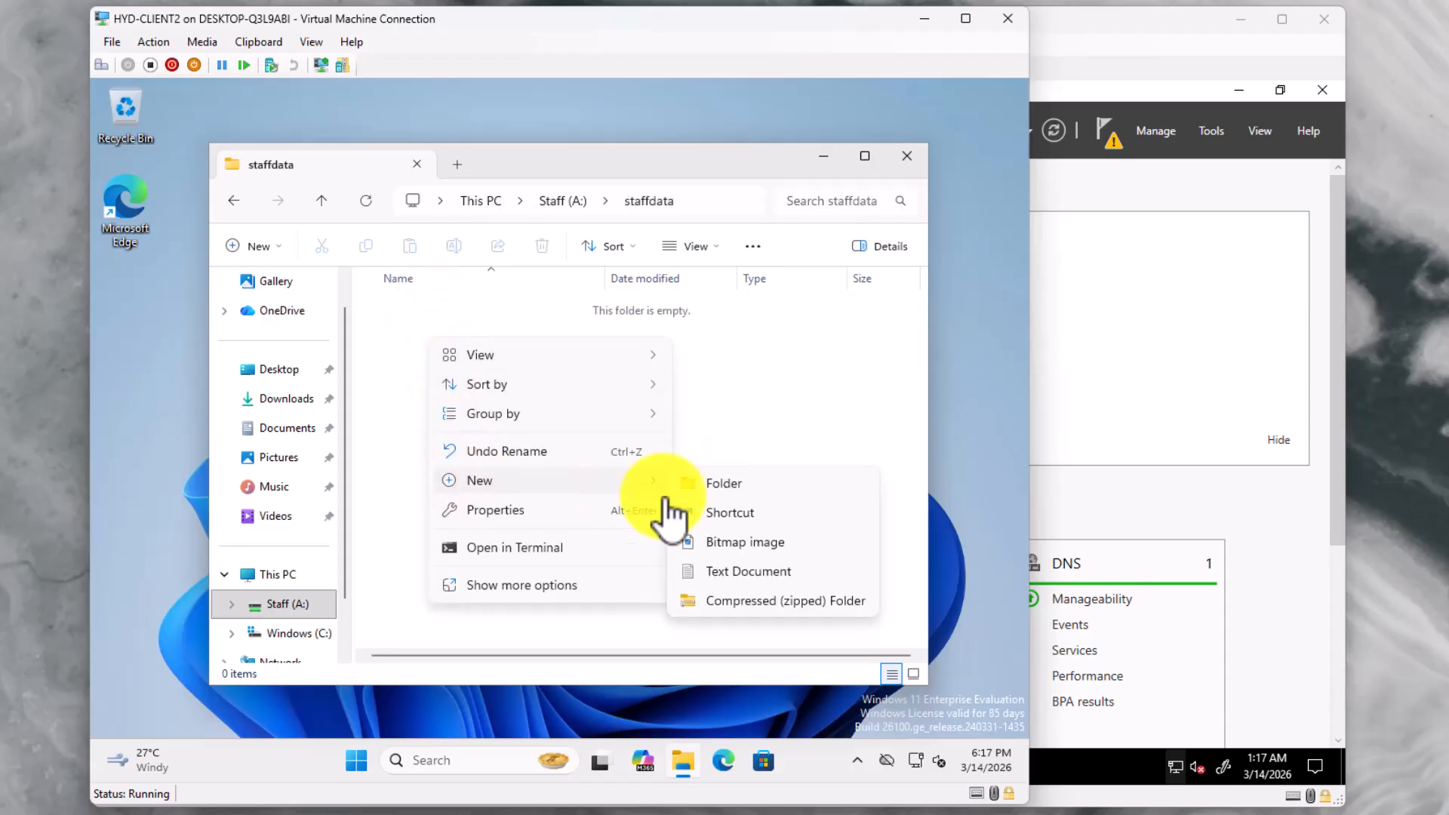
click(755, 570)
text(file1)
key(Return)
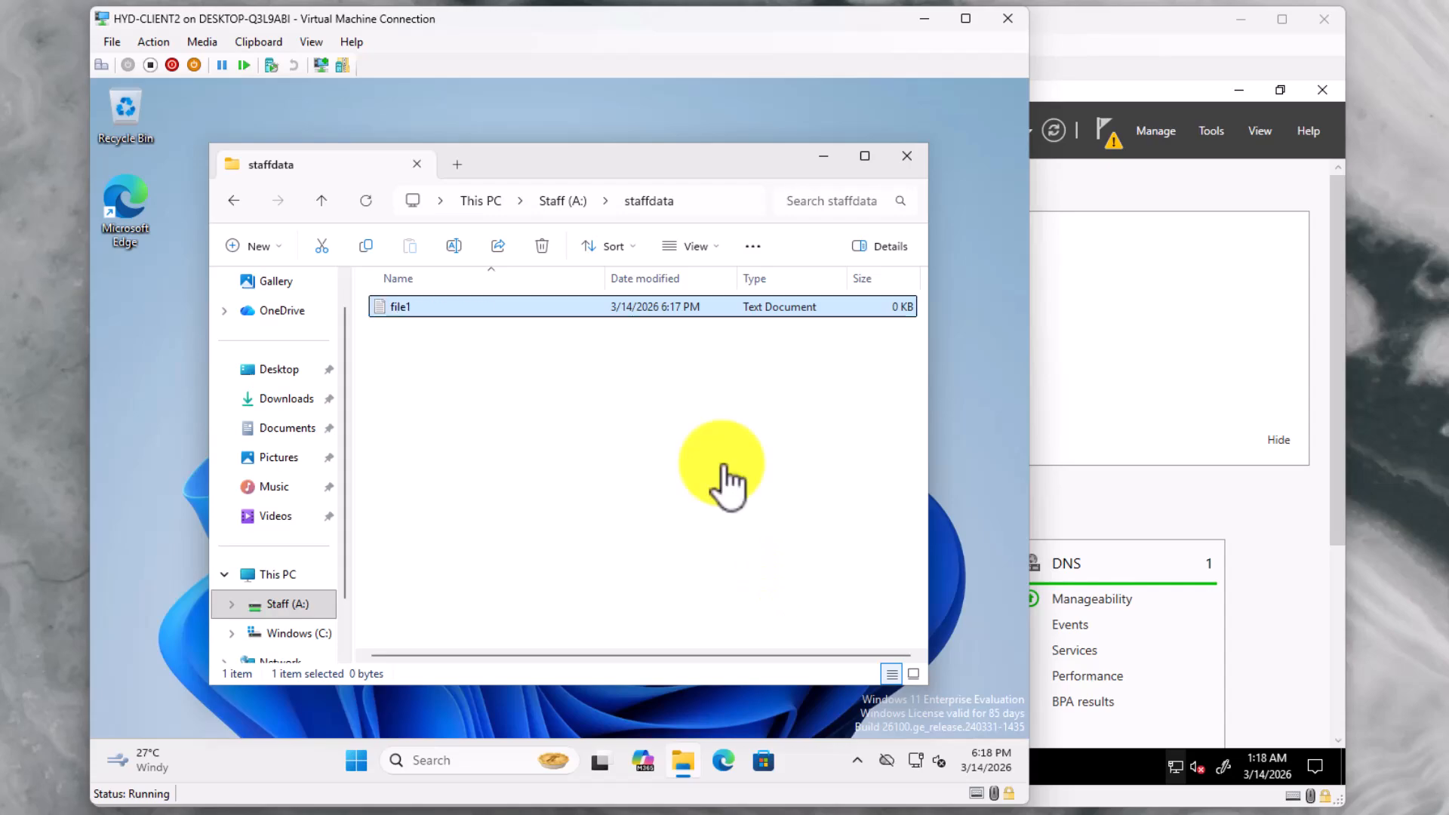
Type sample text into file1 in Notepad, save it, and close Notepad
double_click(420, 310)
text(dfdsffSWFSWQFDEqwf)
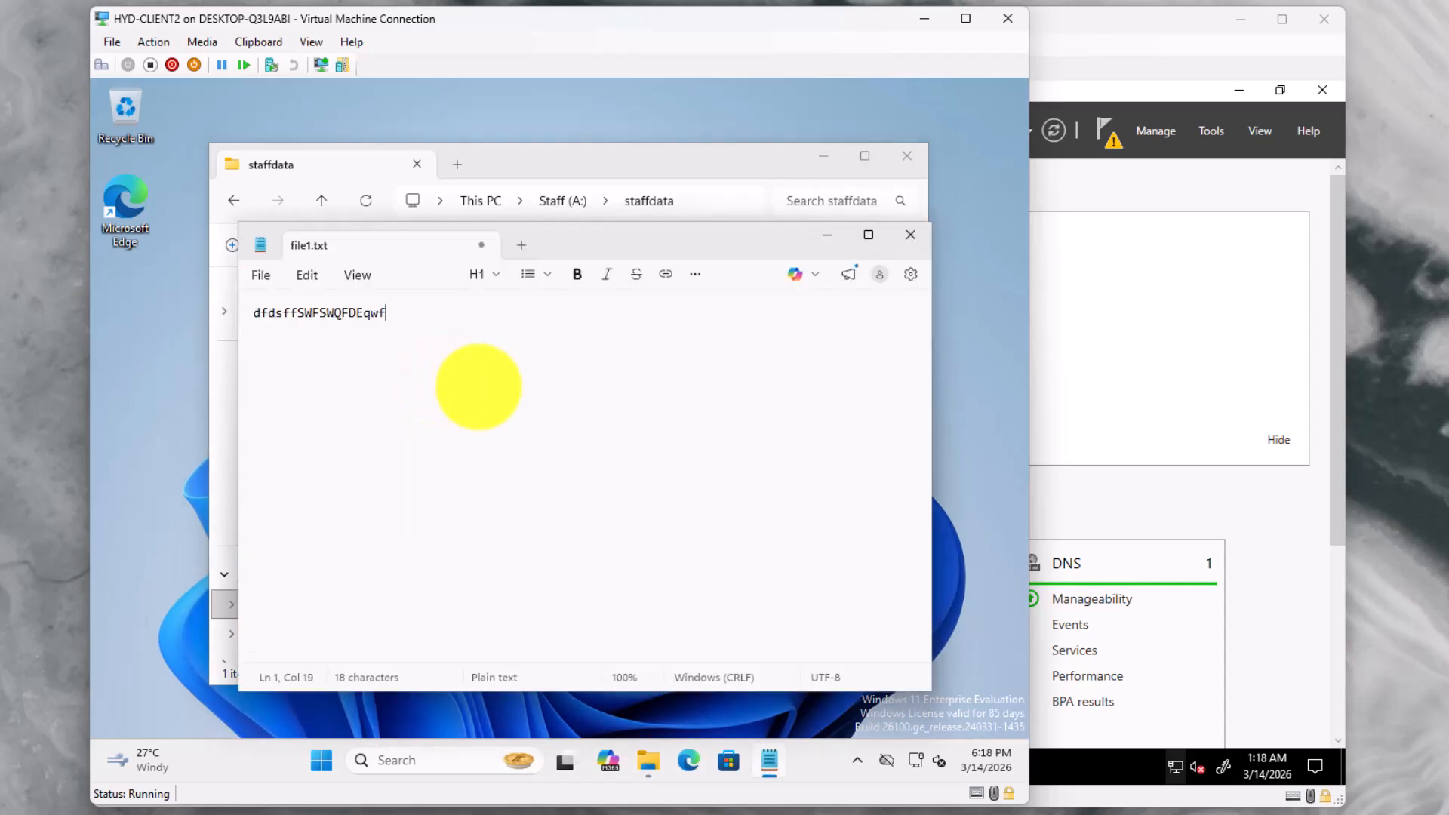
click(261, 274)
click(285, 458)
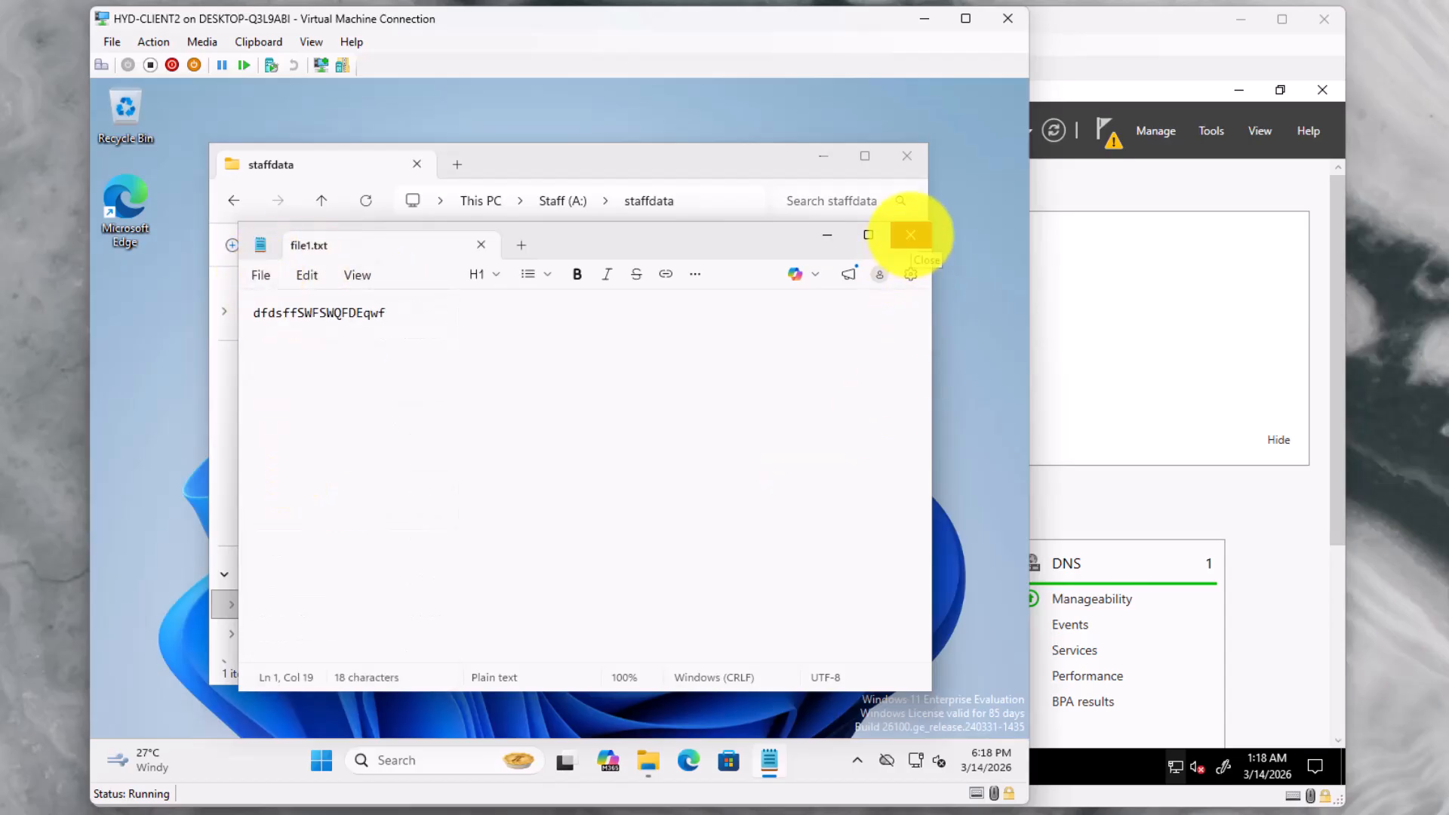
click(911, 235)
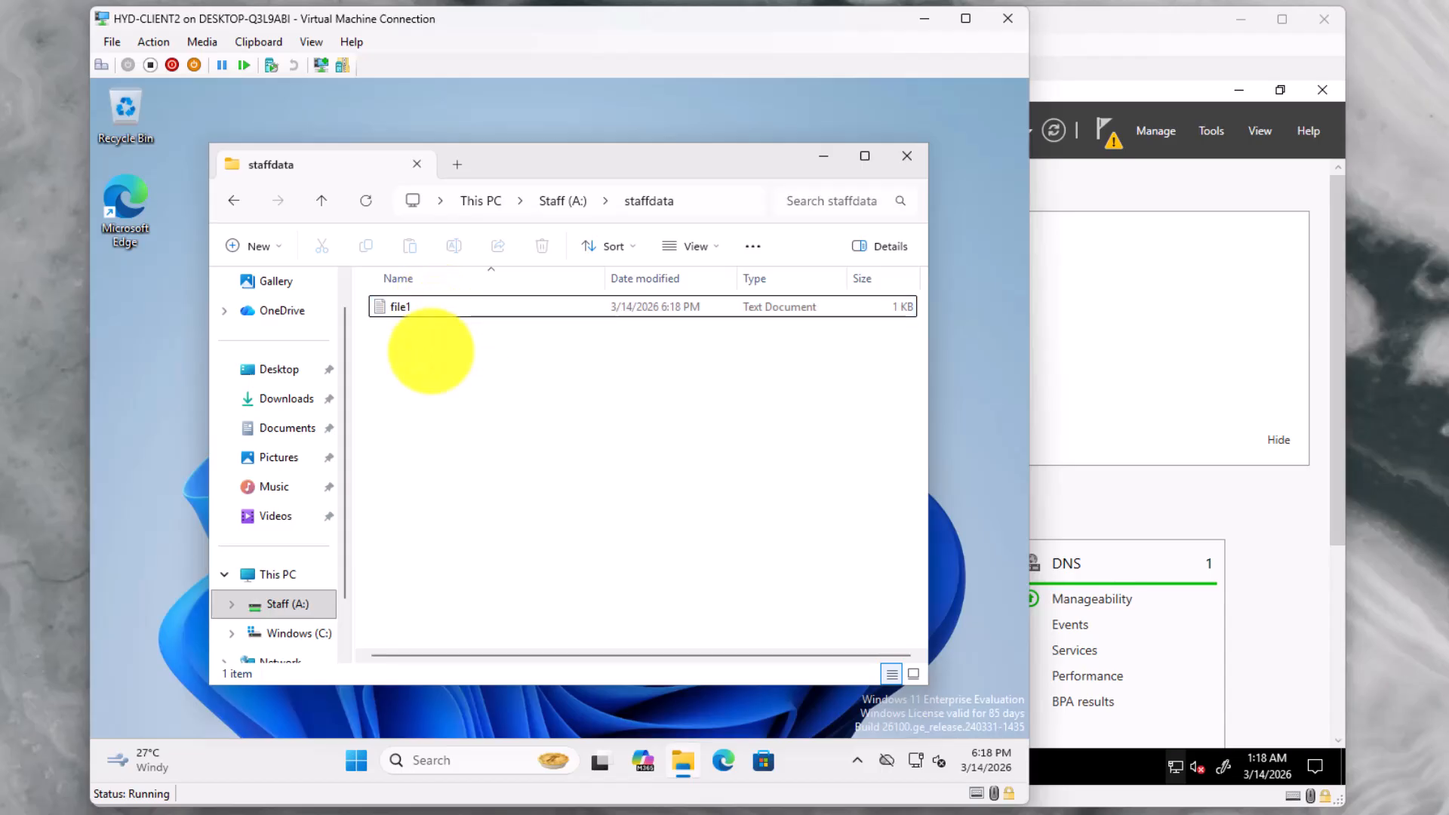
Delete file1 from staffdata and return to the drives list
click(430, 307)
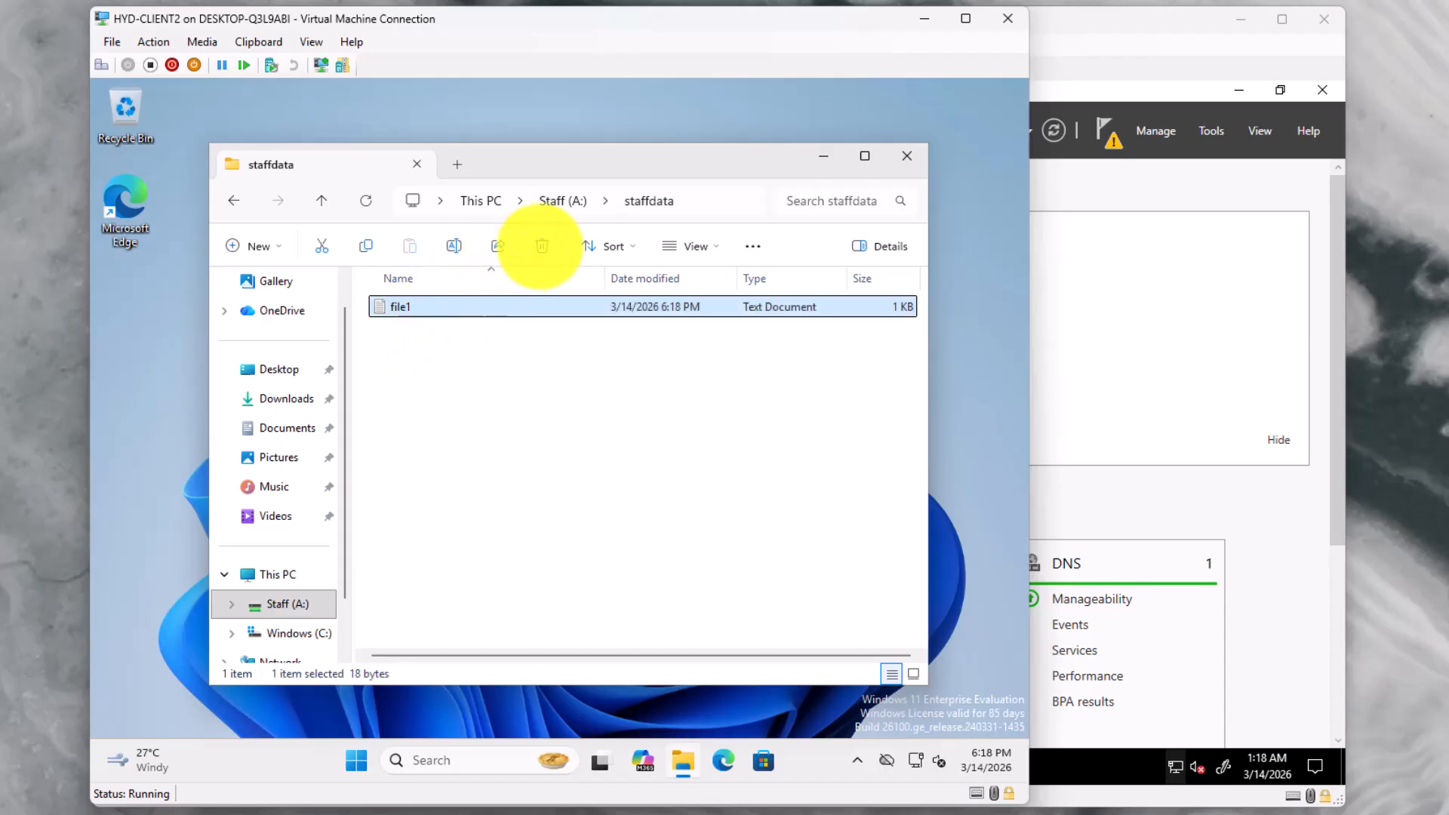
click(542, 247)
click(617, 462)
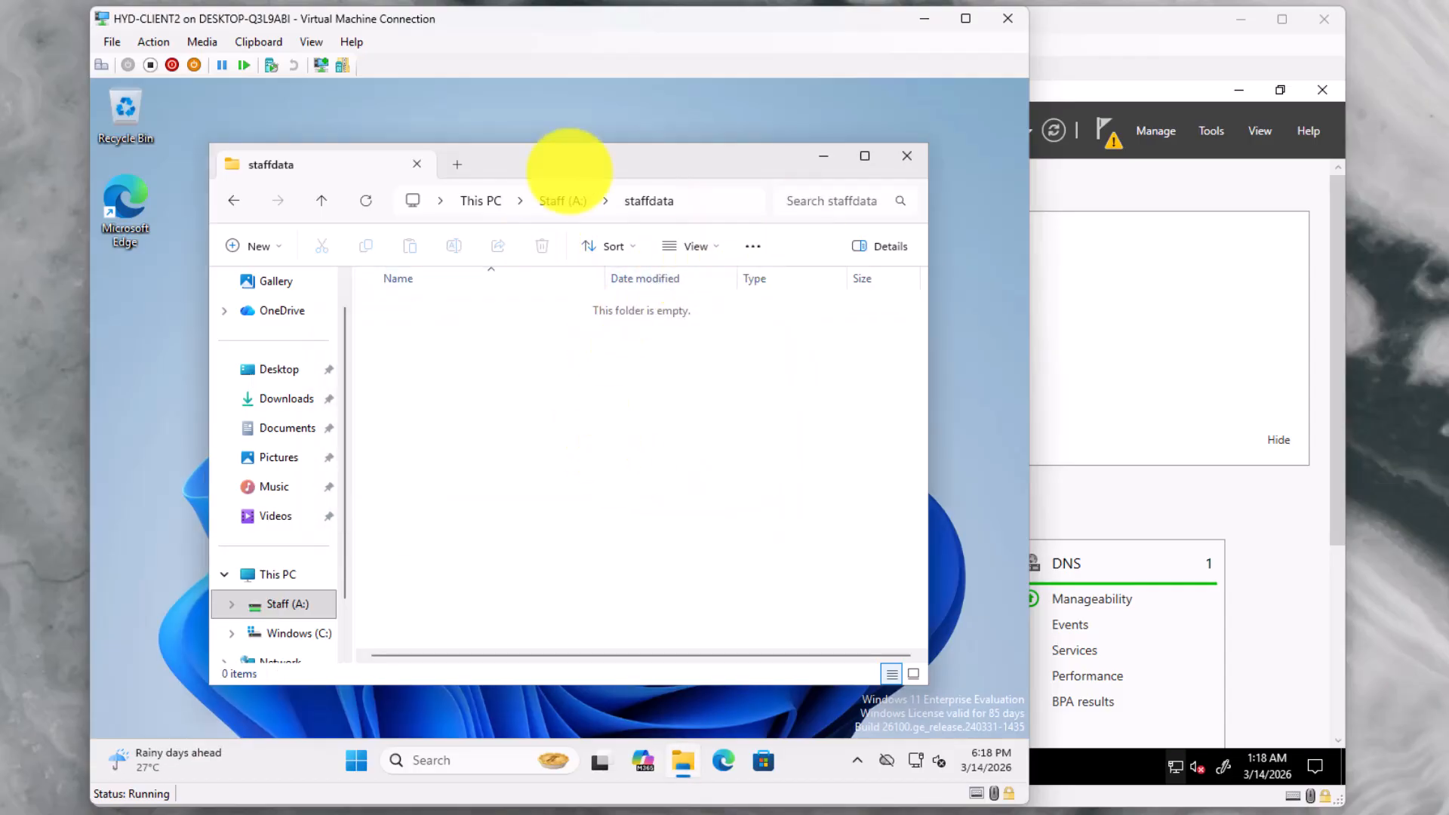
click(482, 200)
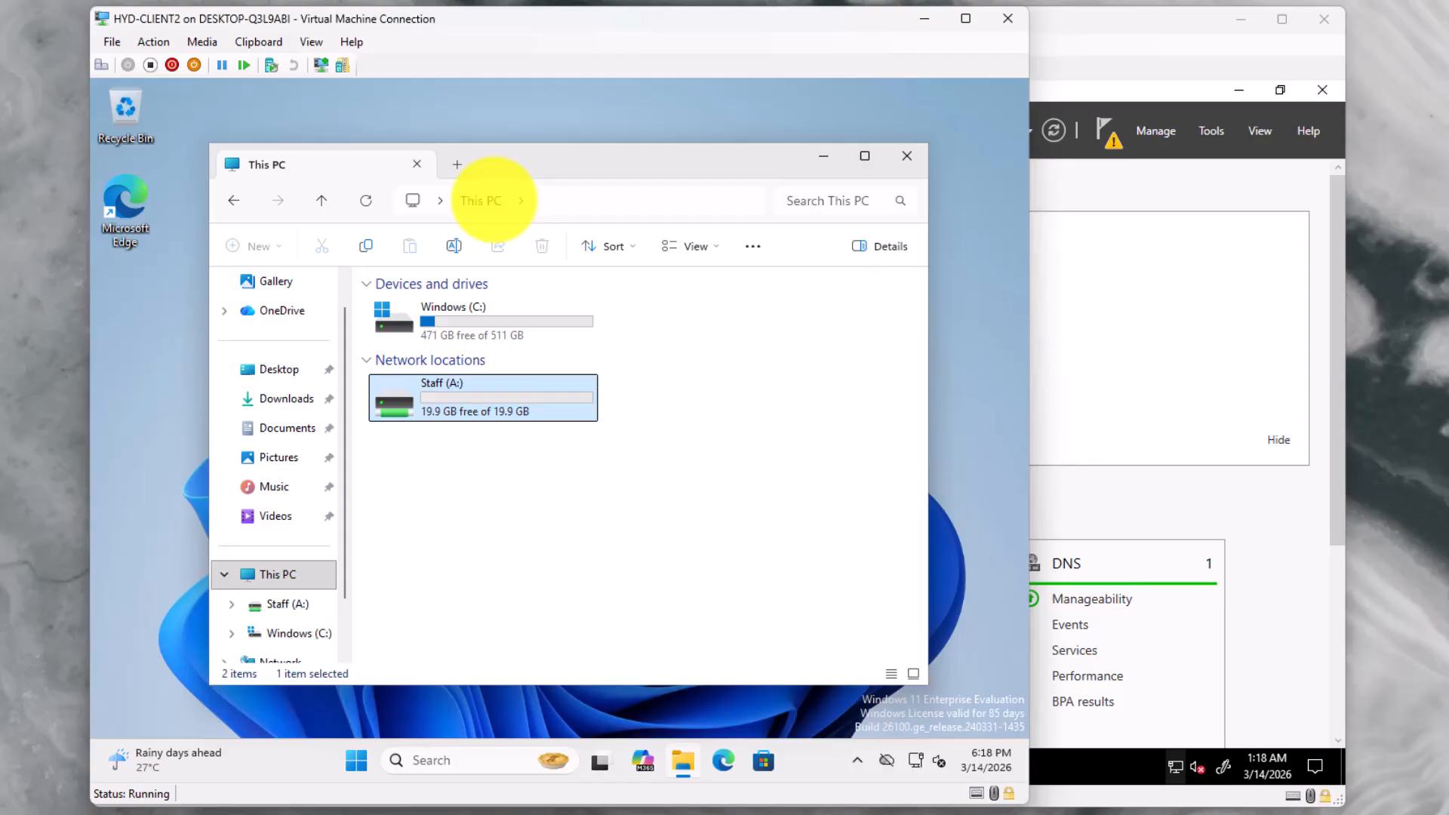
Try opening the Shares folder on dc1 and dismiss the access denied error
click(551, 198)
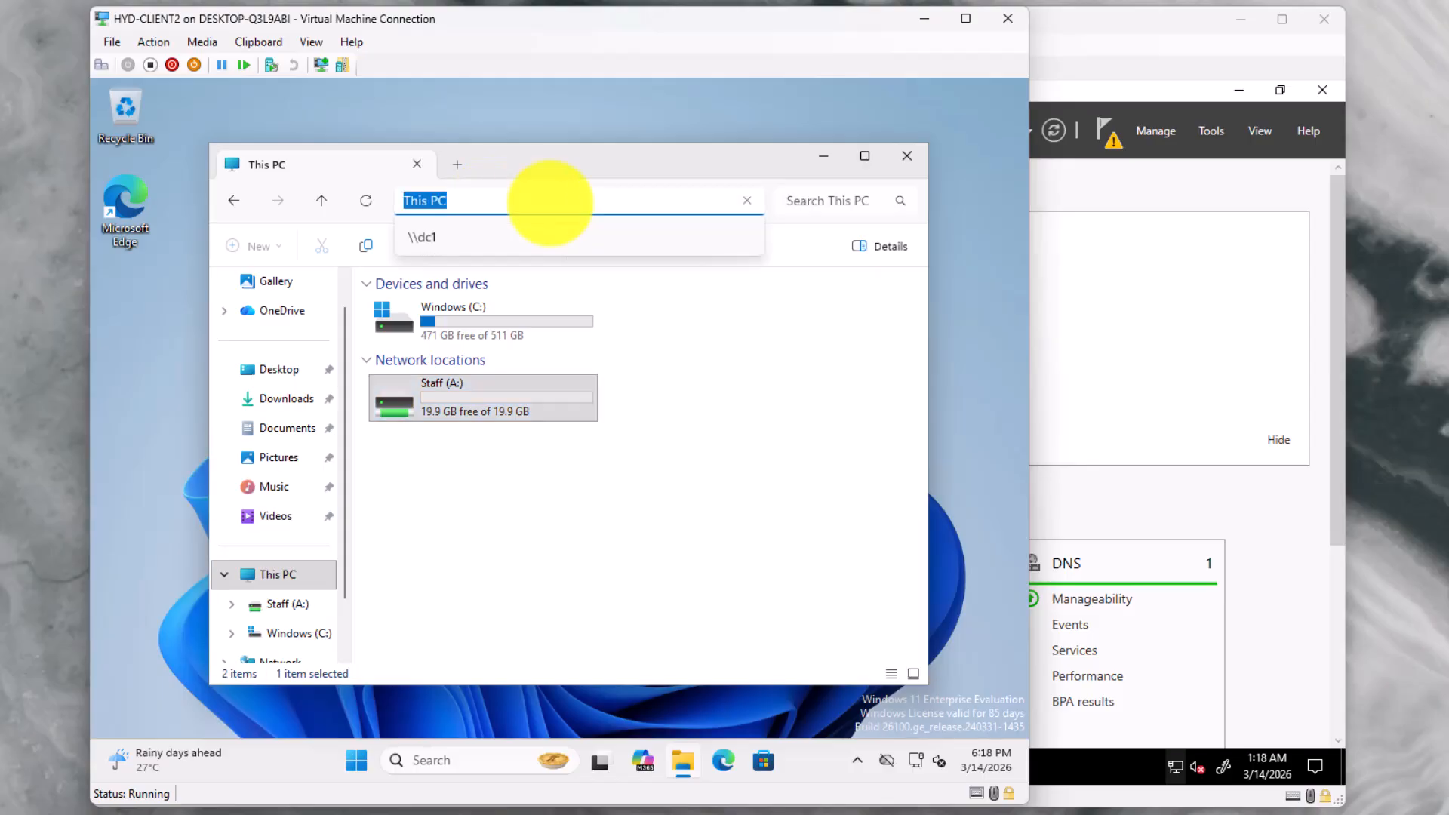
click(476, 234)
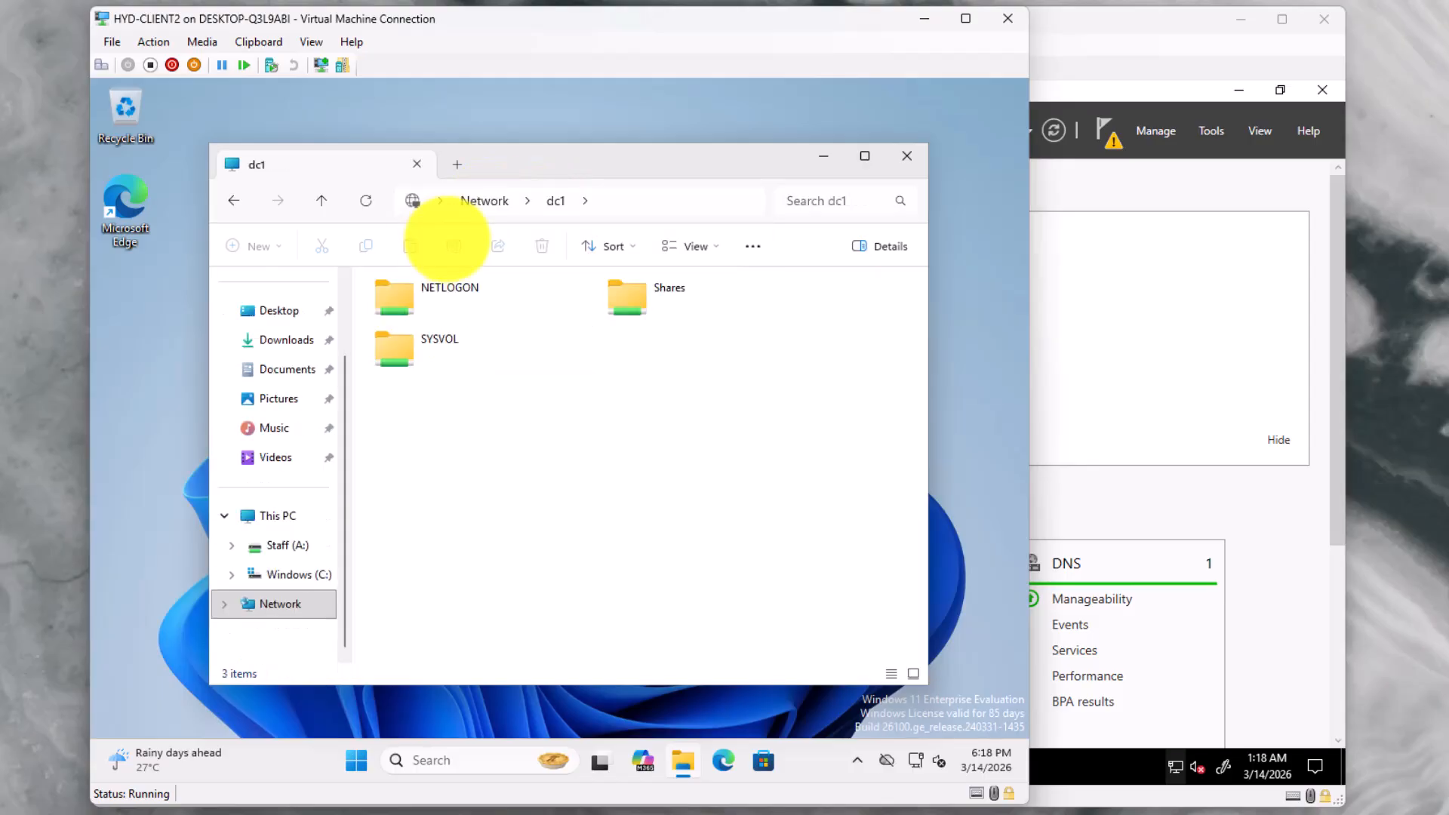
double_click(633, 289)
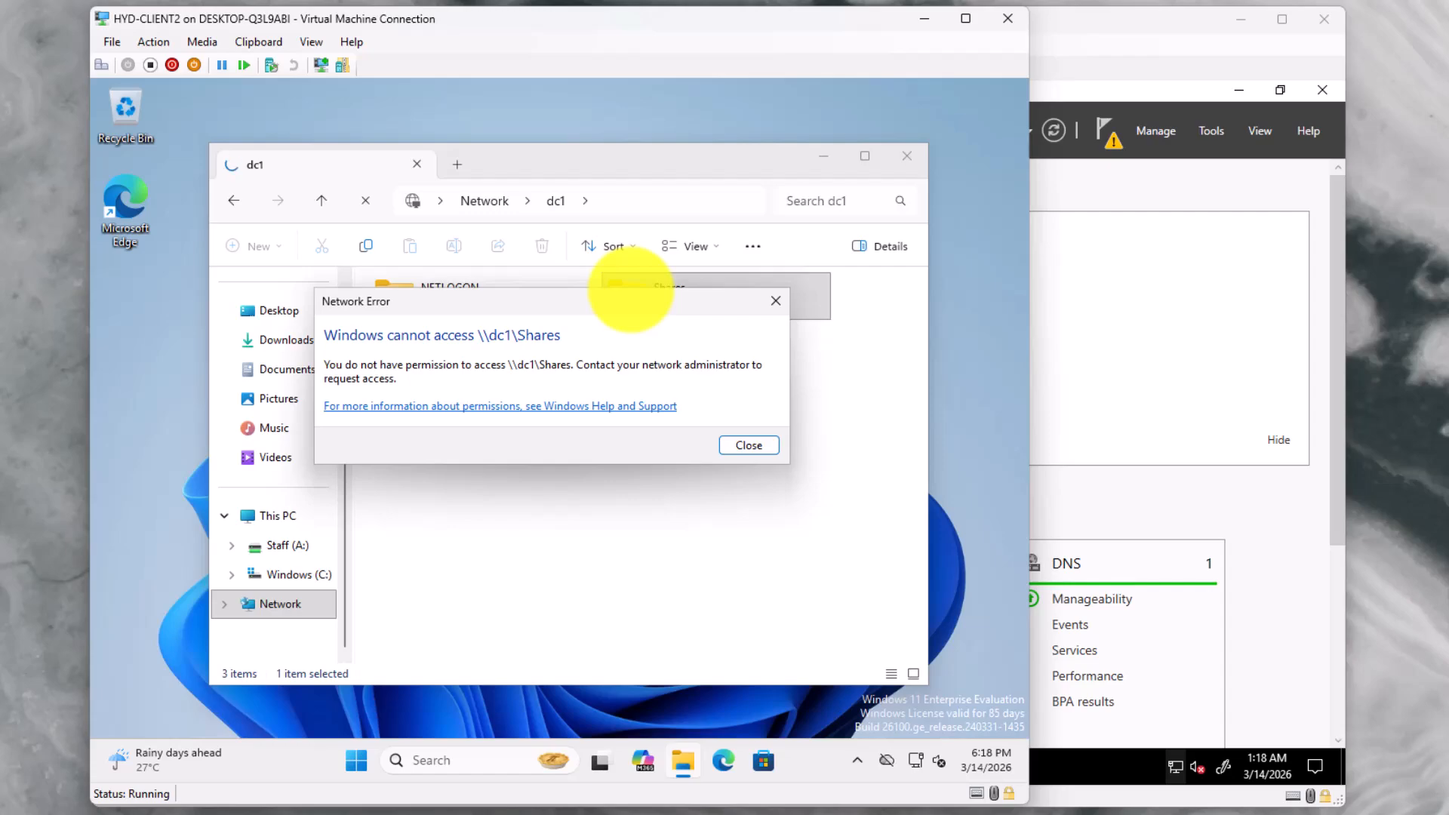
click(747, 445)
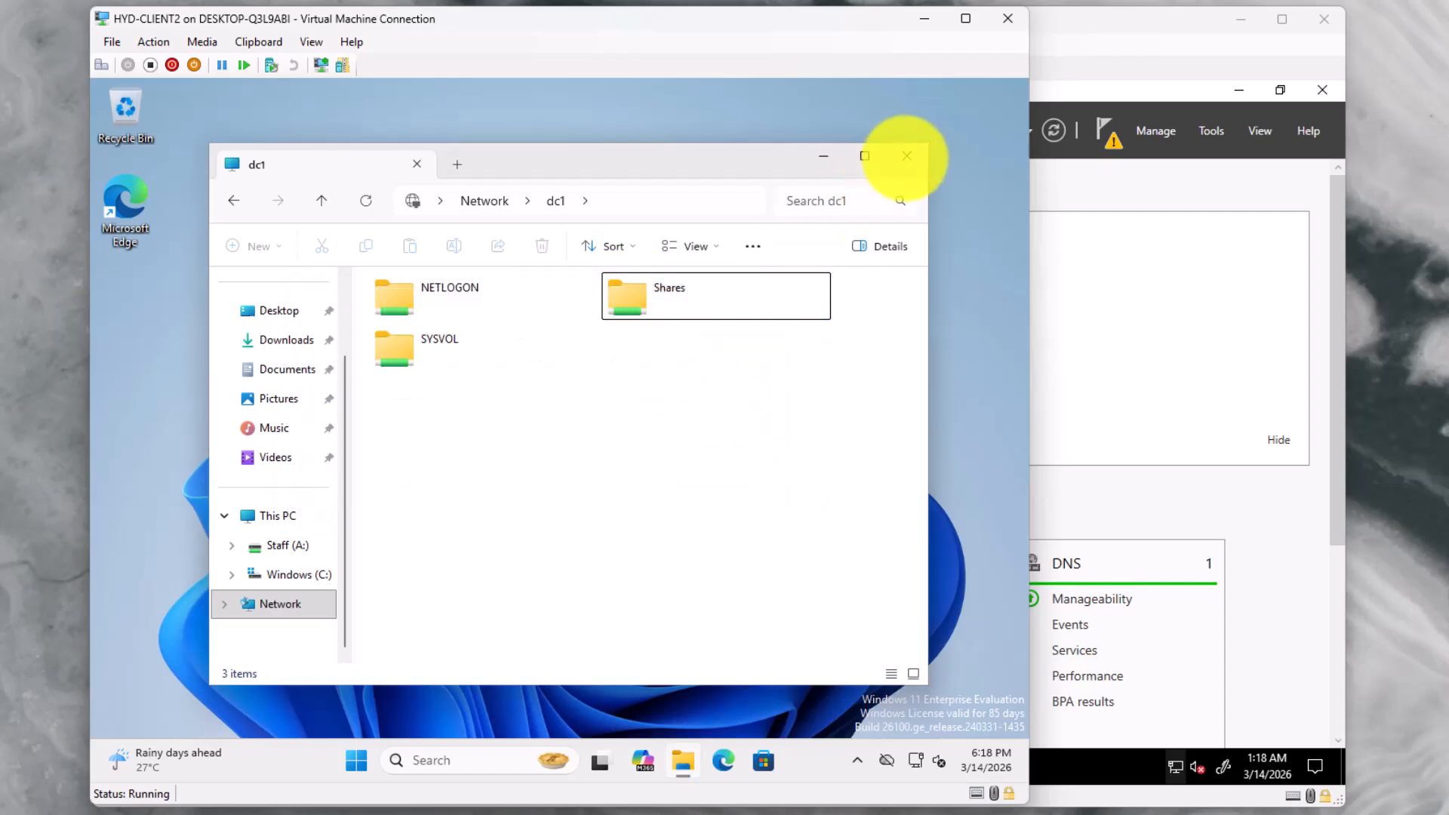
Close the dc1 folder window and bring up the account's Sign out option from Start
click(906, 156)
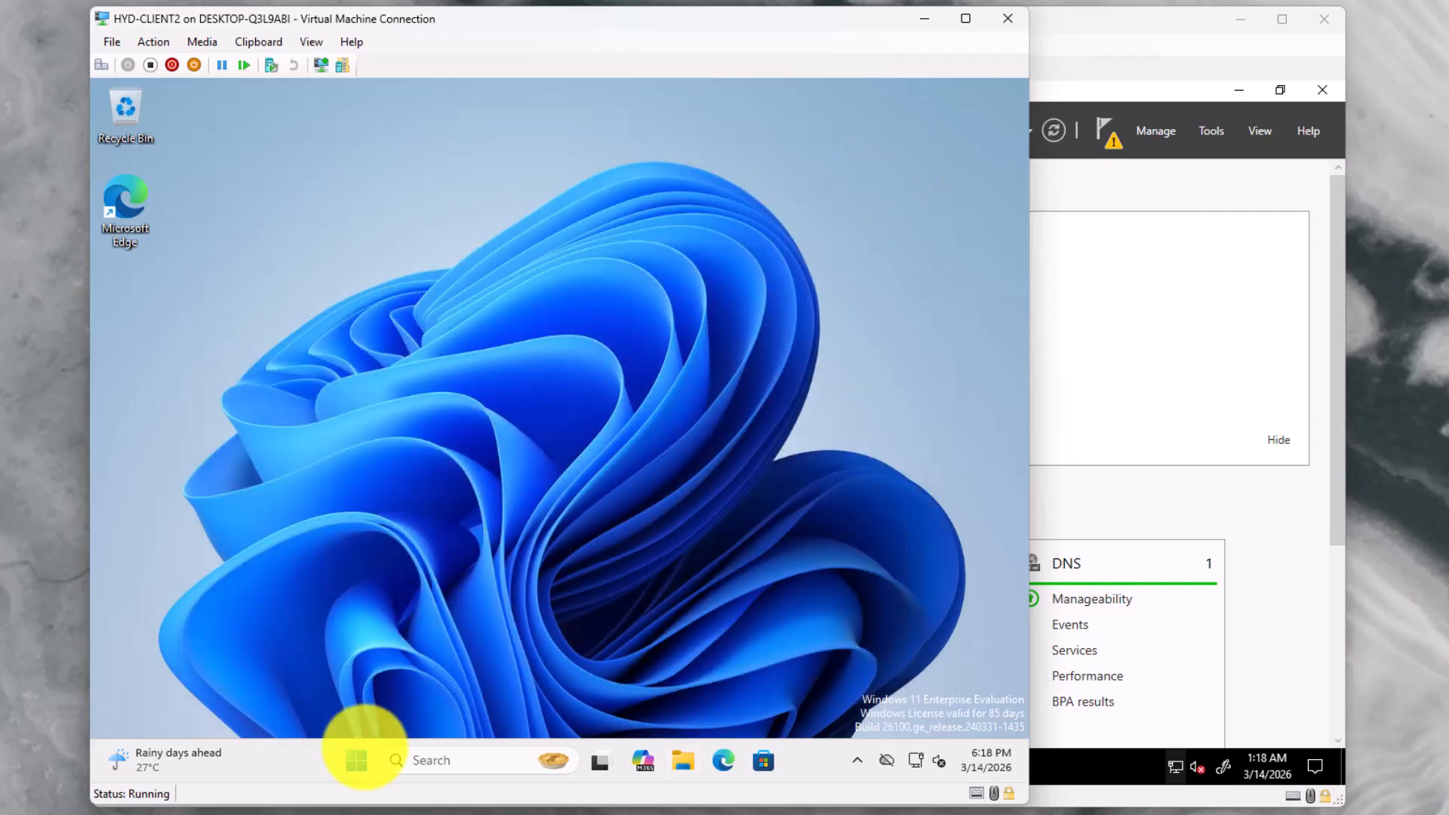
click(356, 760)
click(385, 697)
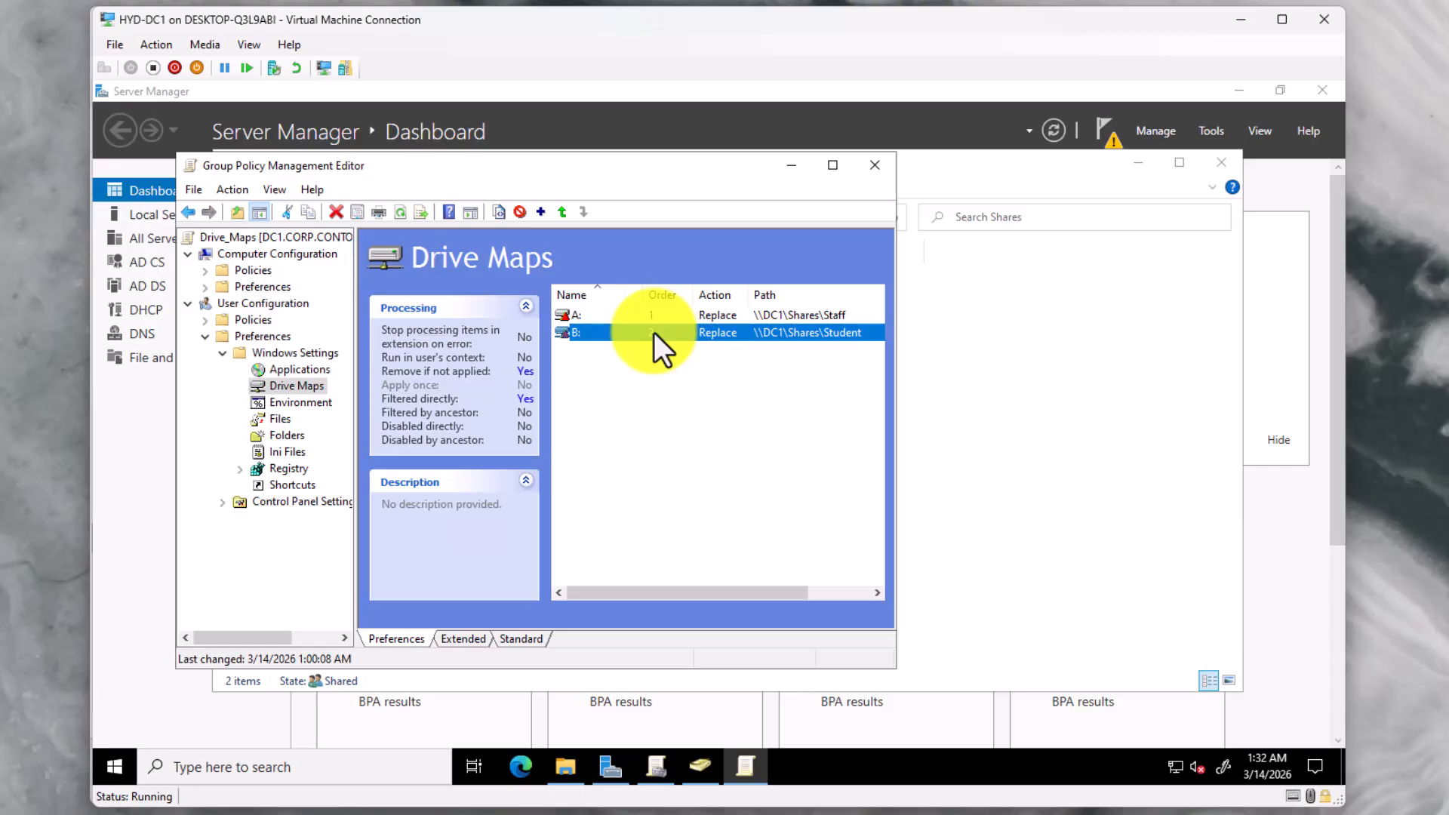
Change the B: mapping's location to \\DC1\Shares\Students by appending 's', then apply and close
right_click(654, 332)
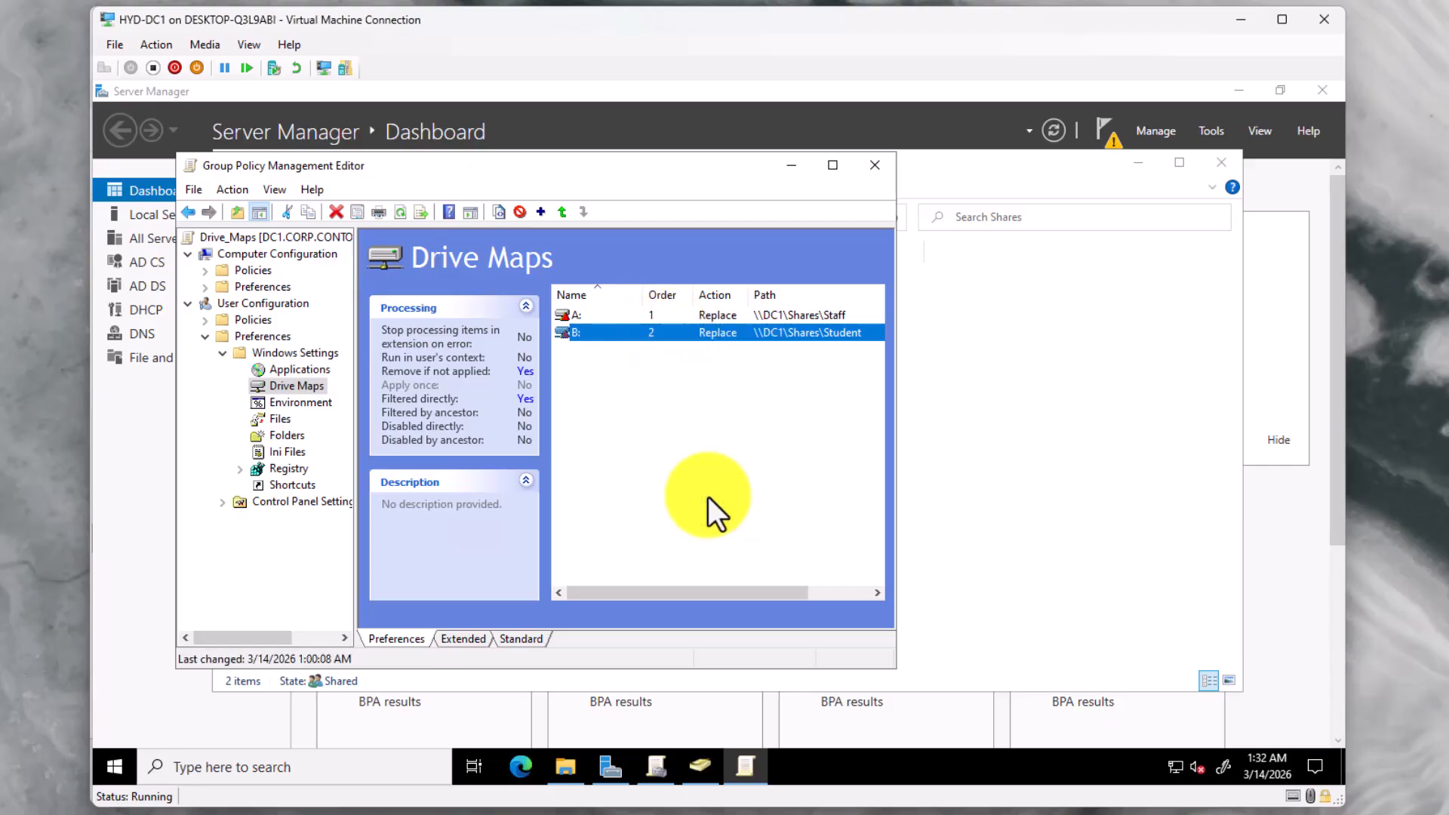
click(707, 497)
click(574, 315)
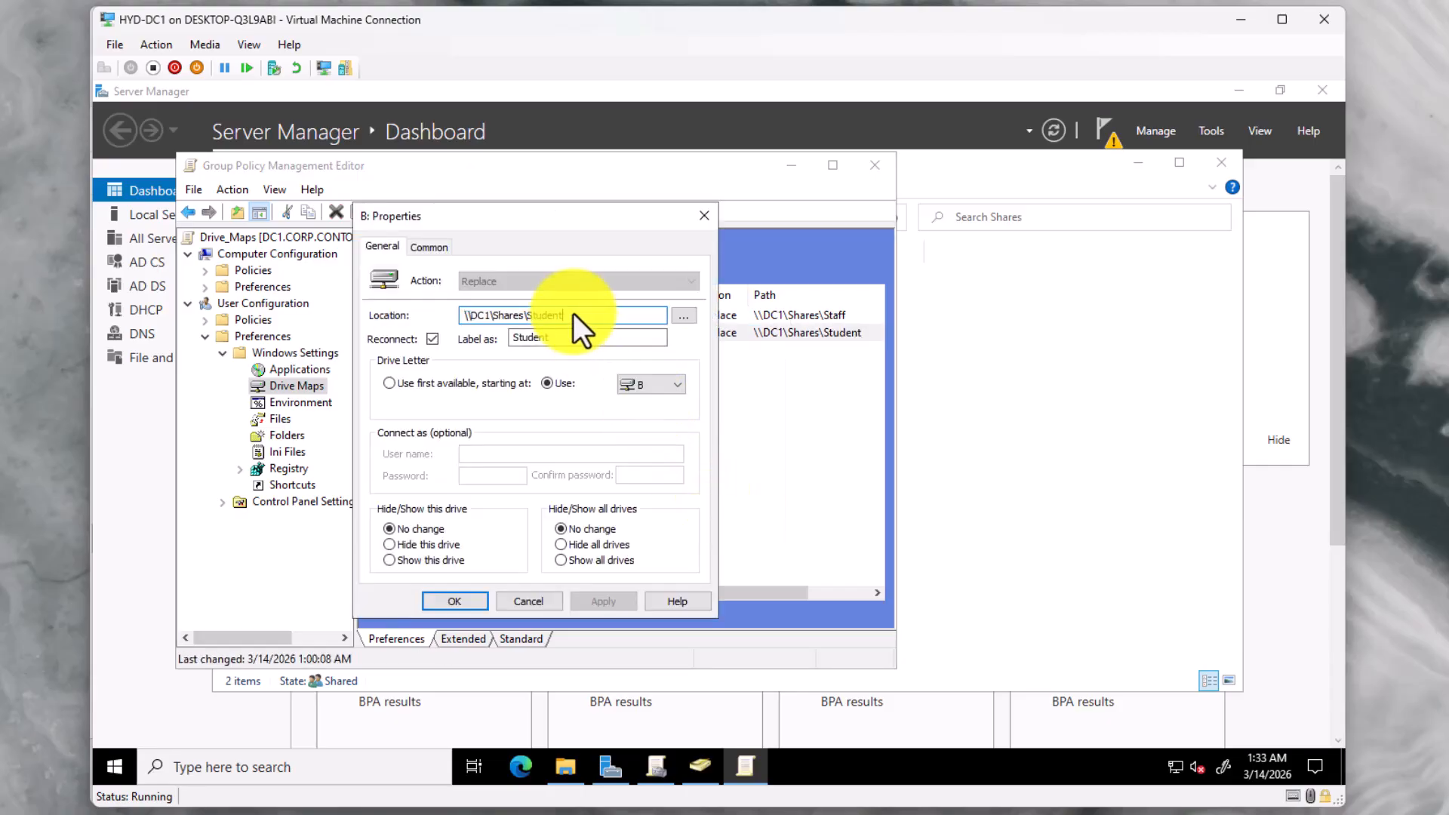
text(s)
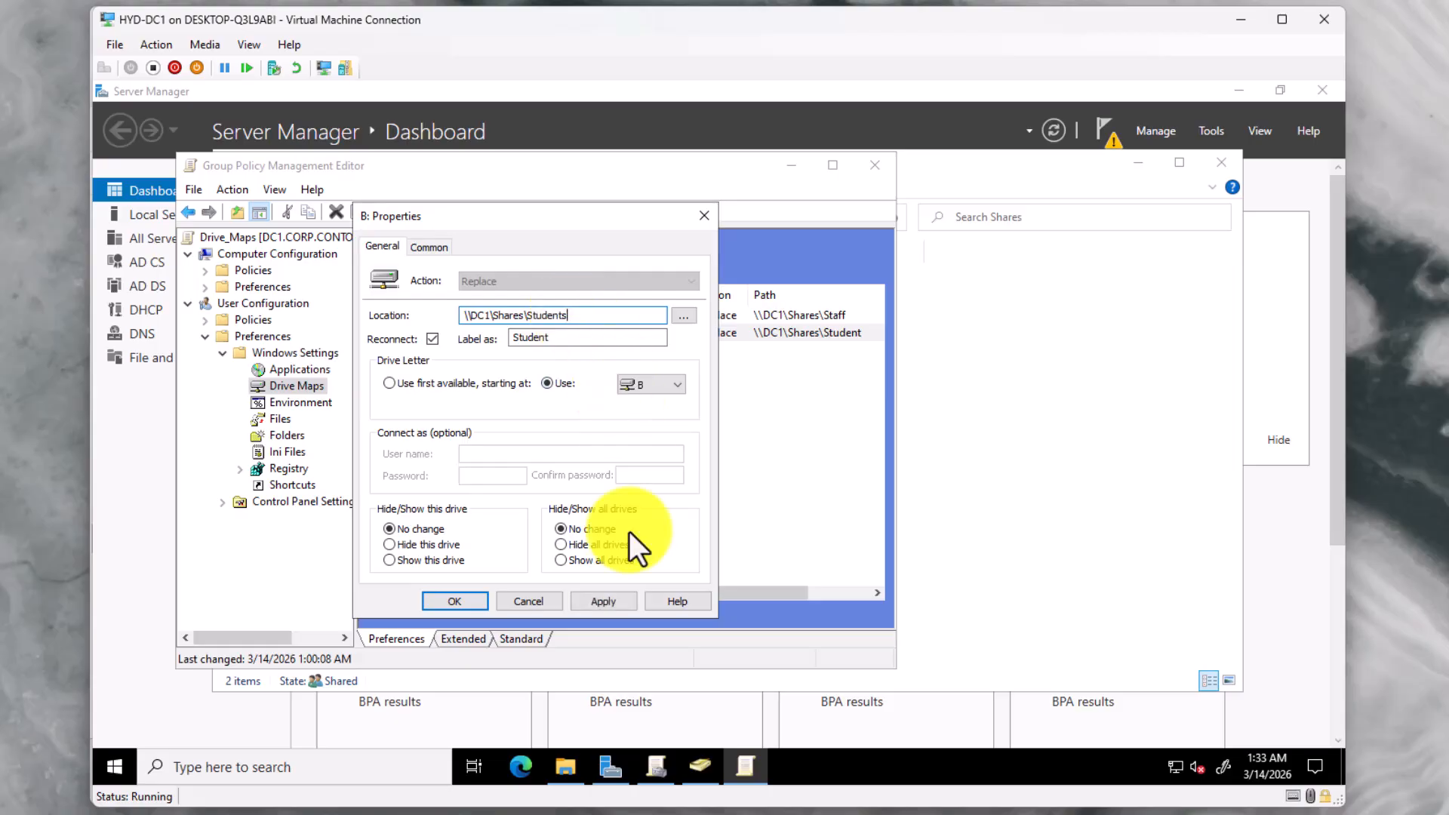
click(614, 598)
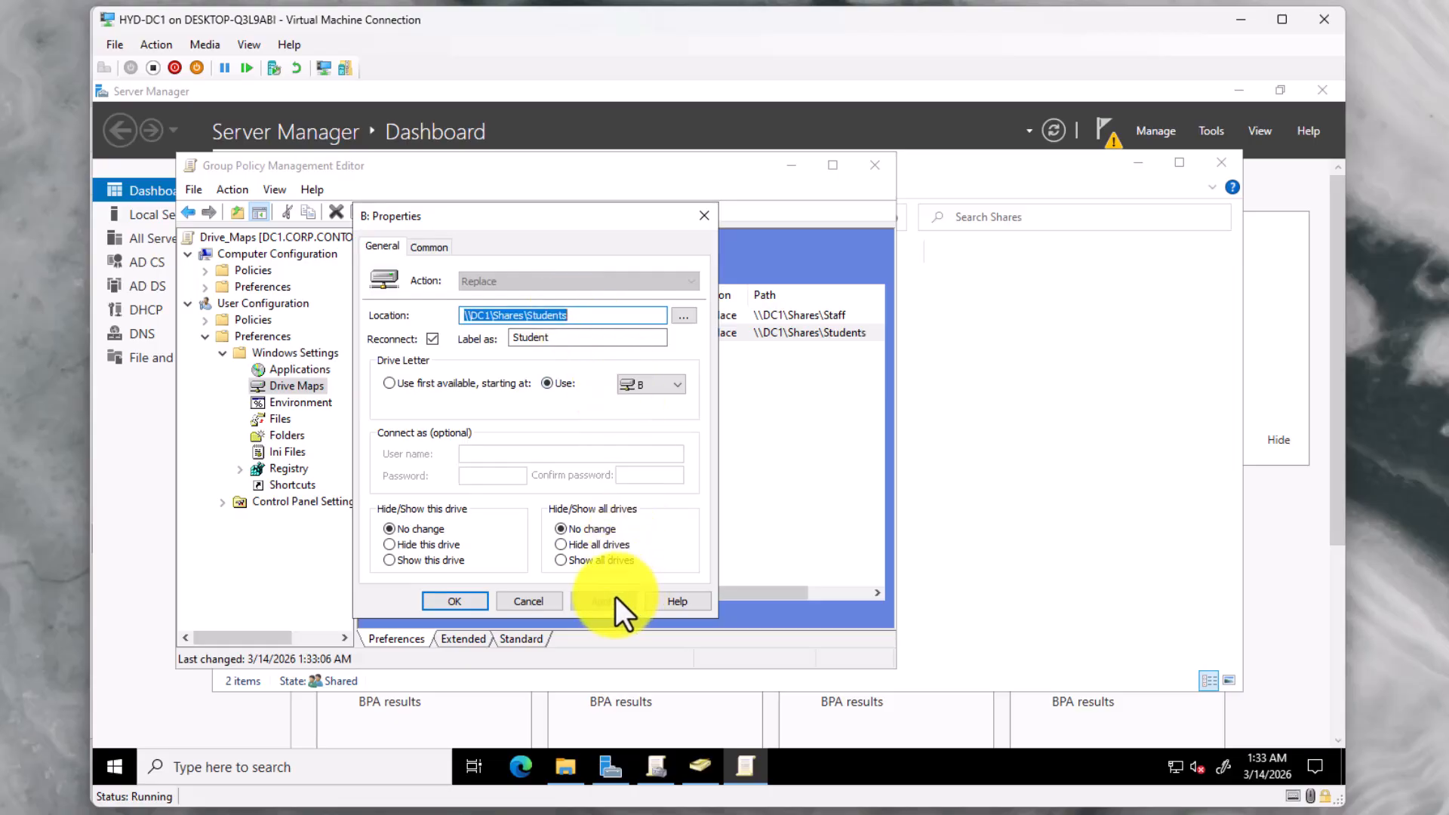
click(459, 600)
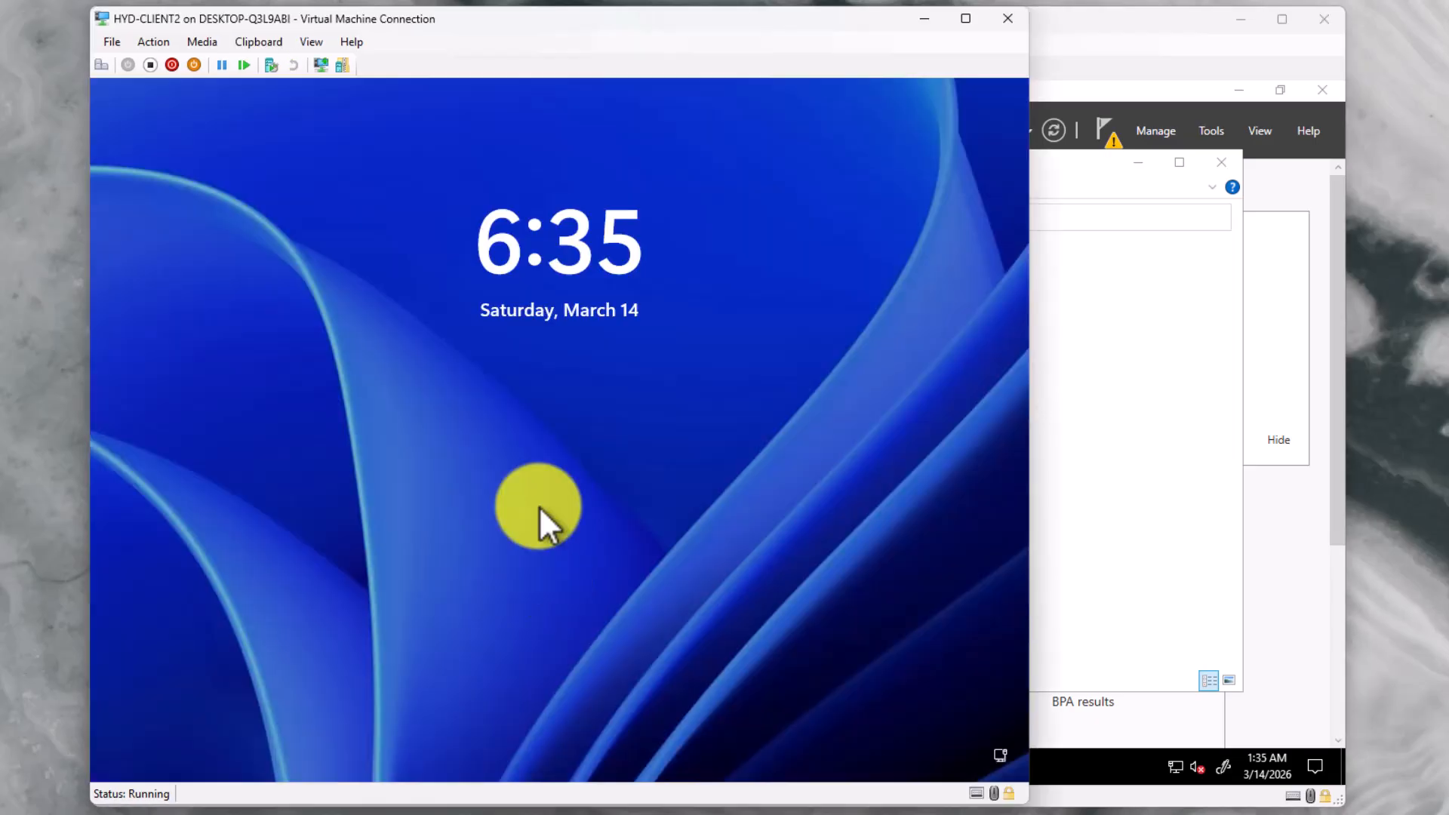
Enter the student test account's password on the lock screen and sign in
click(539, 506)
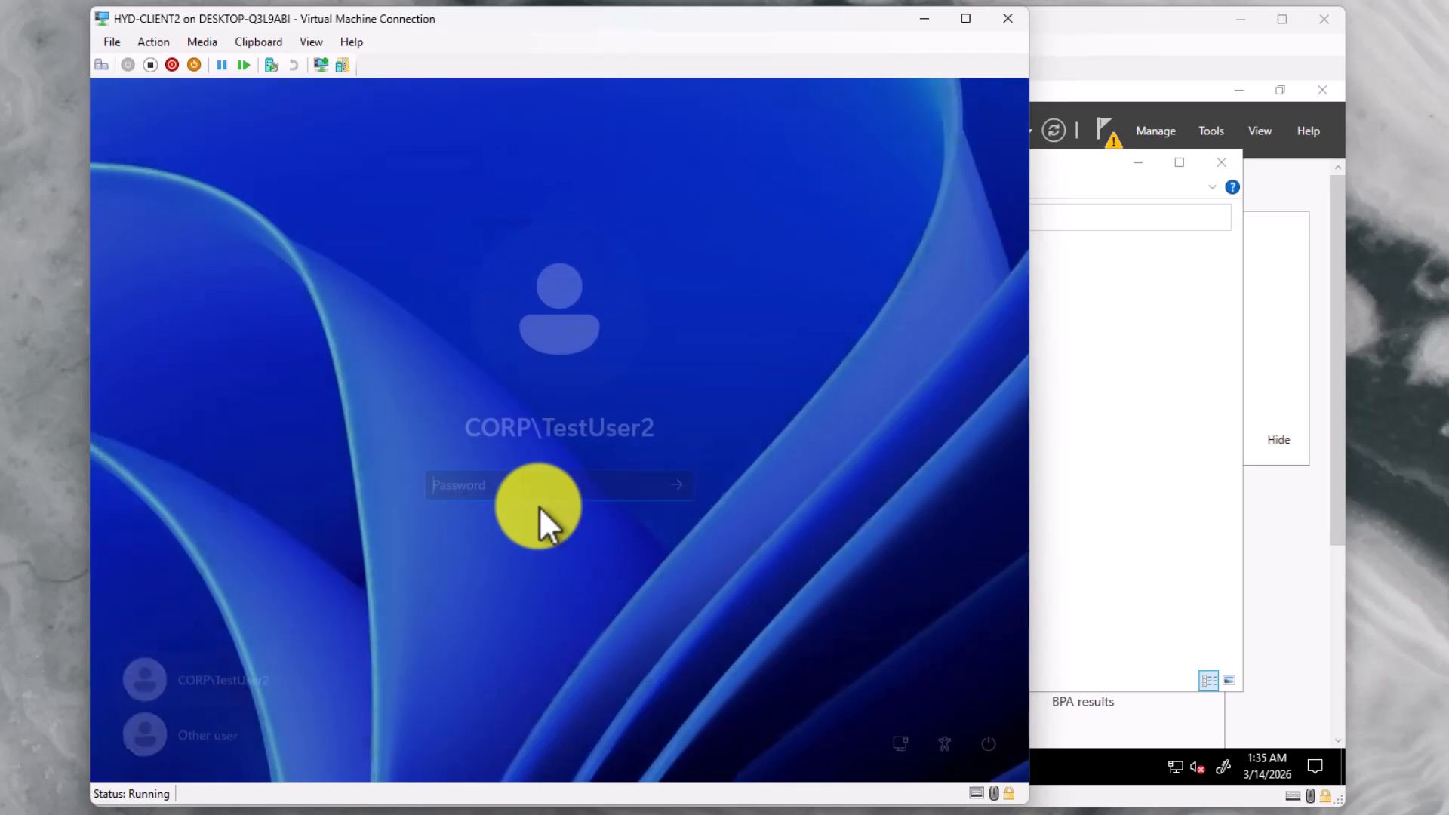
text(••••)
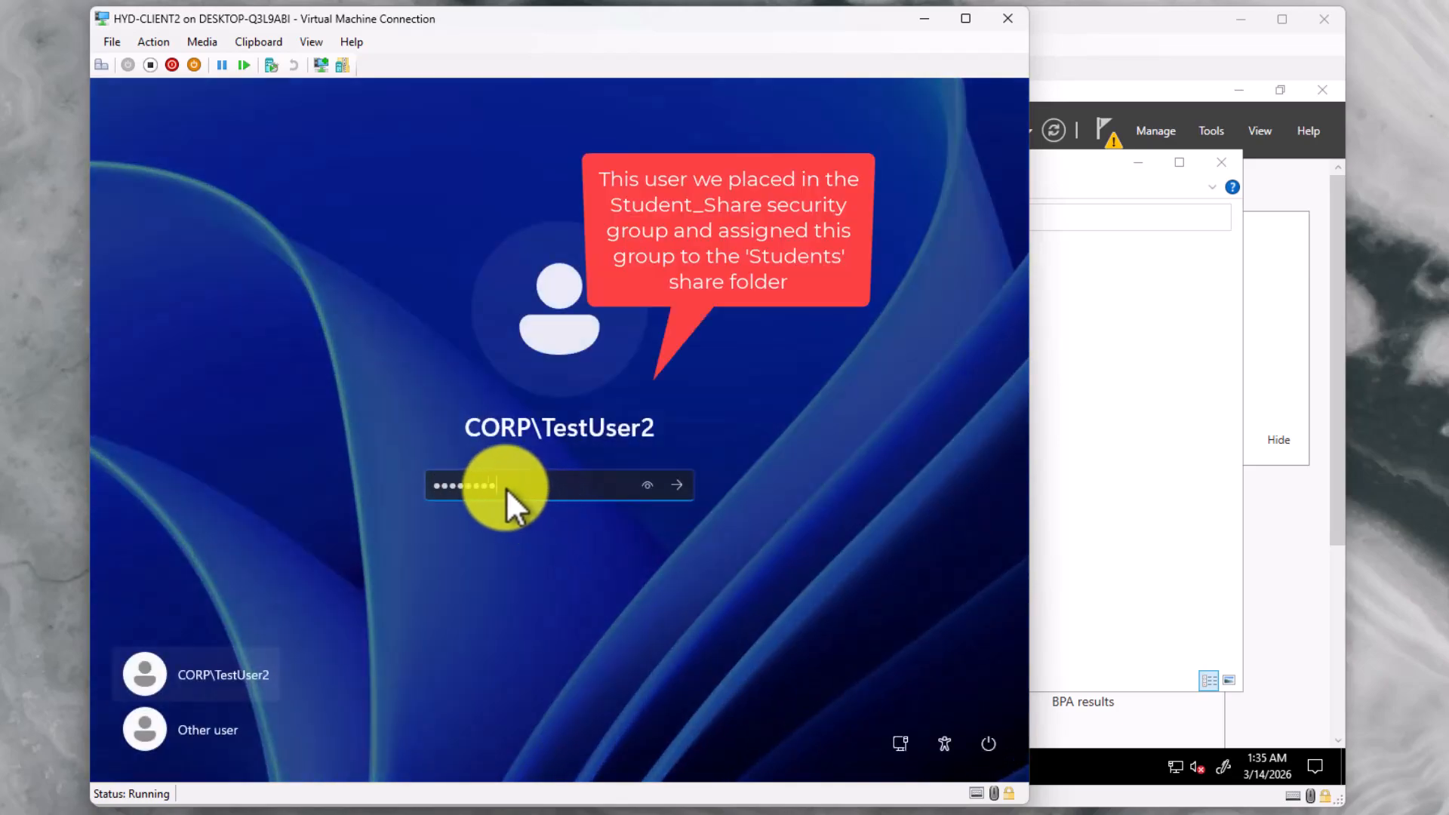
key(Return)
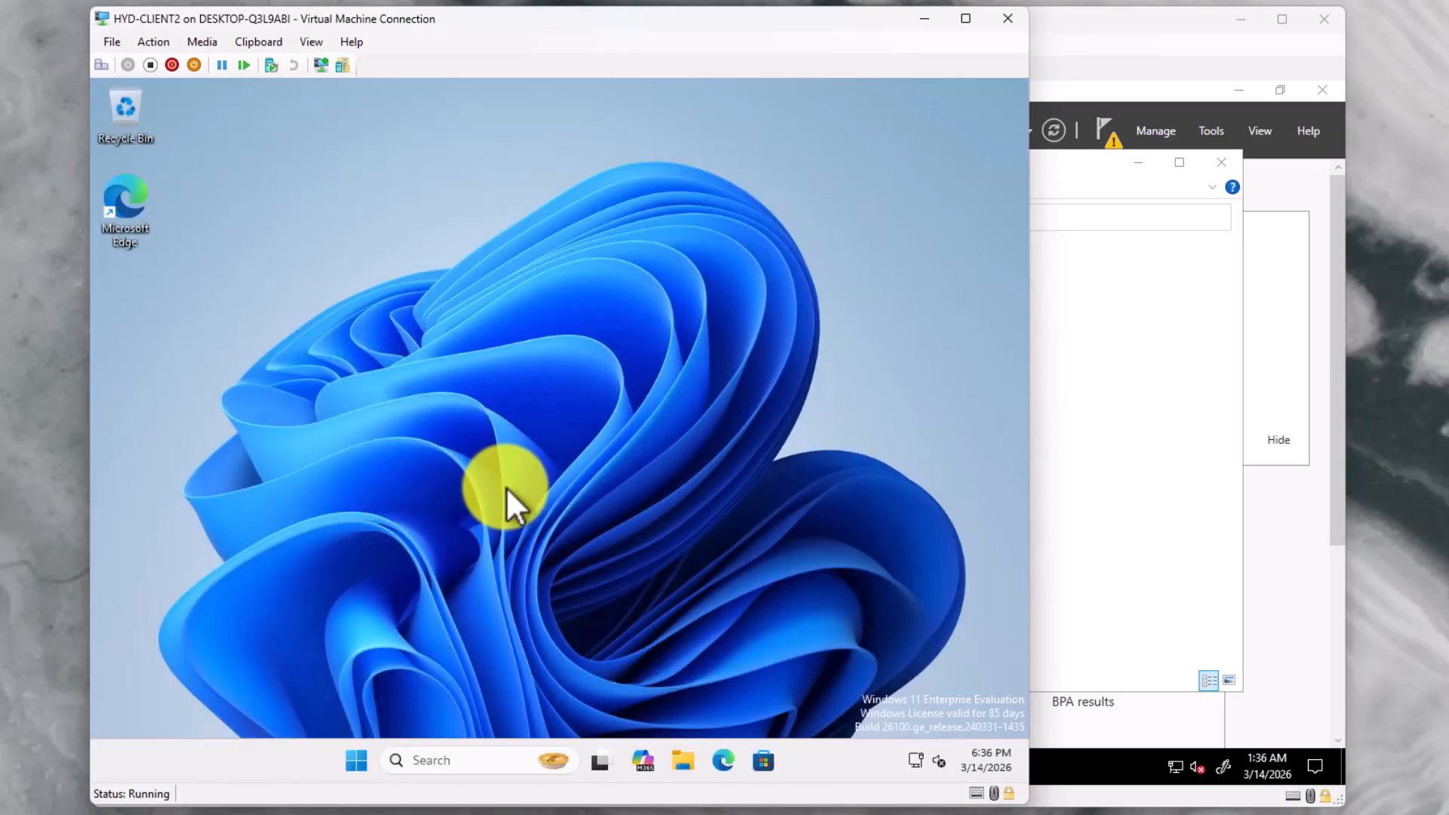
Open the Student (B:) drive in File Explorer and create a folder named studentData
click(693, 754)
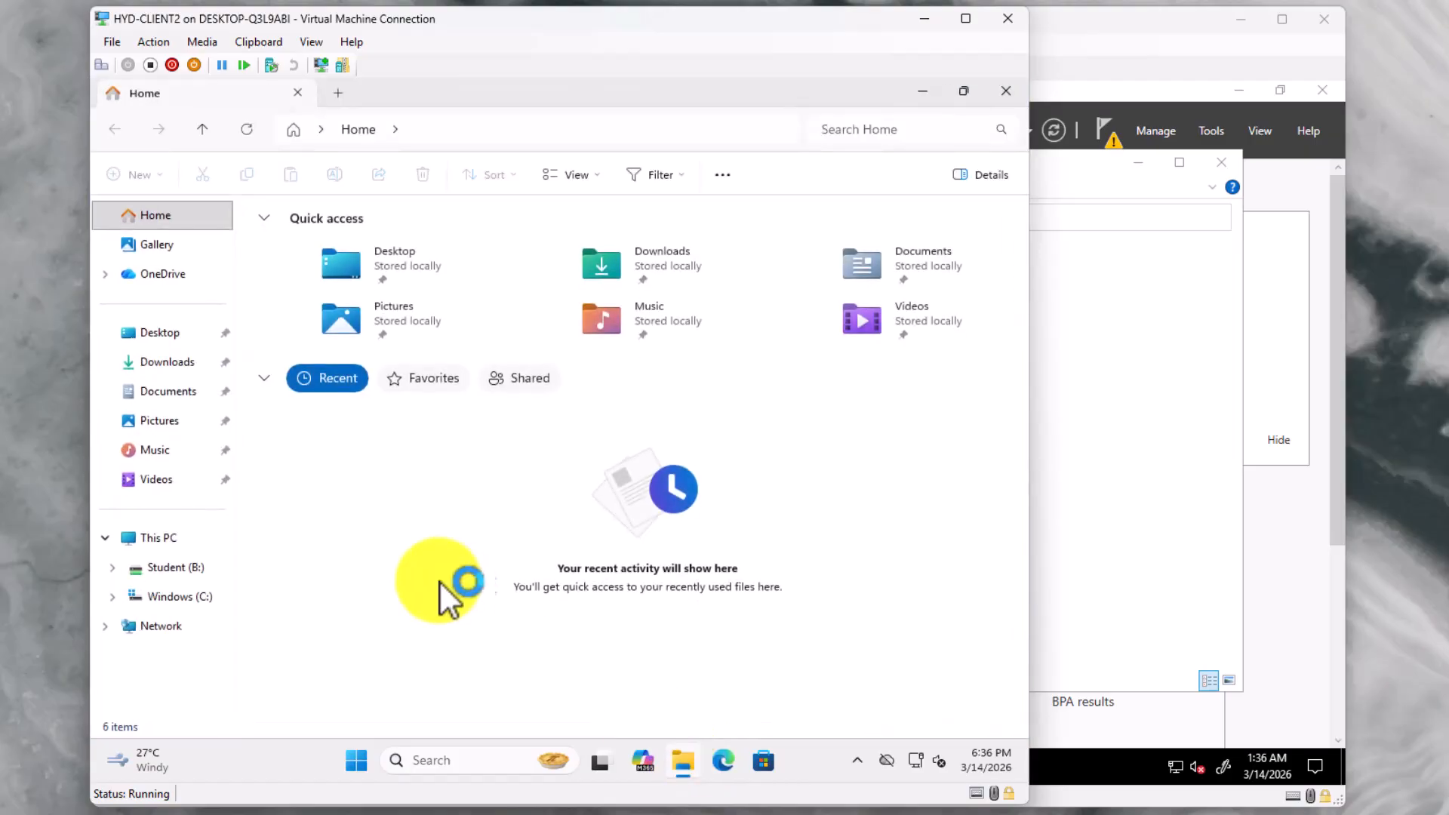
click(178, 539)
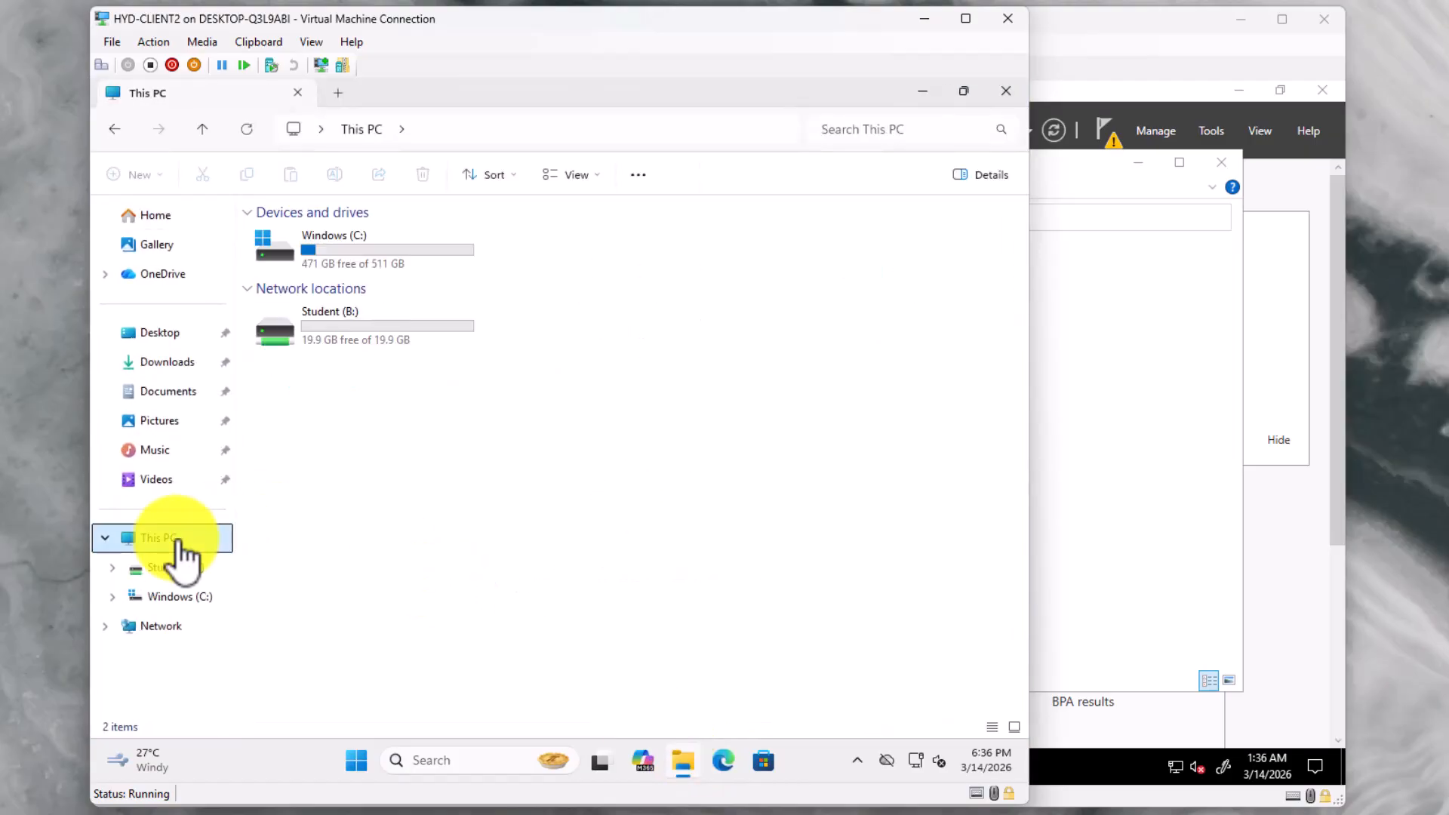
double_click(370, 340)
right_click(388, 326)
mouse_move(528, 436)
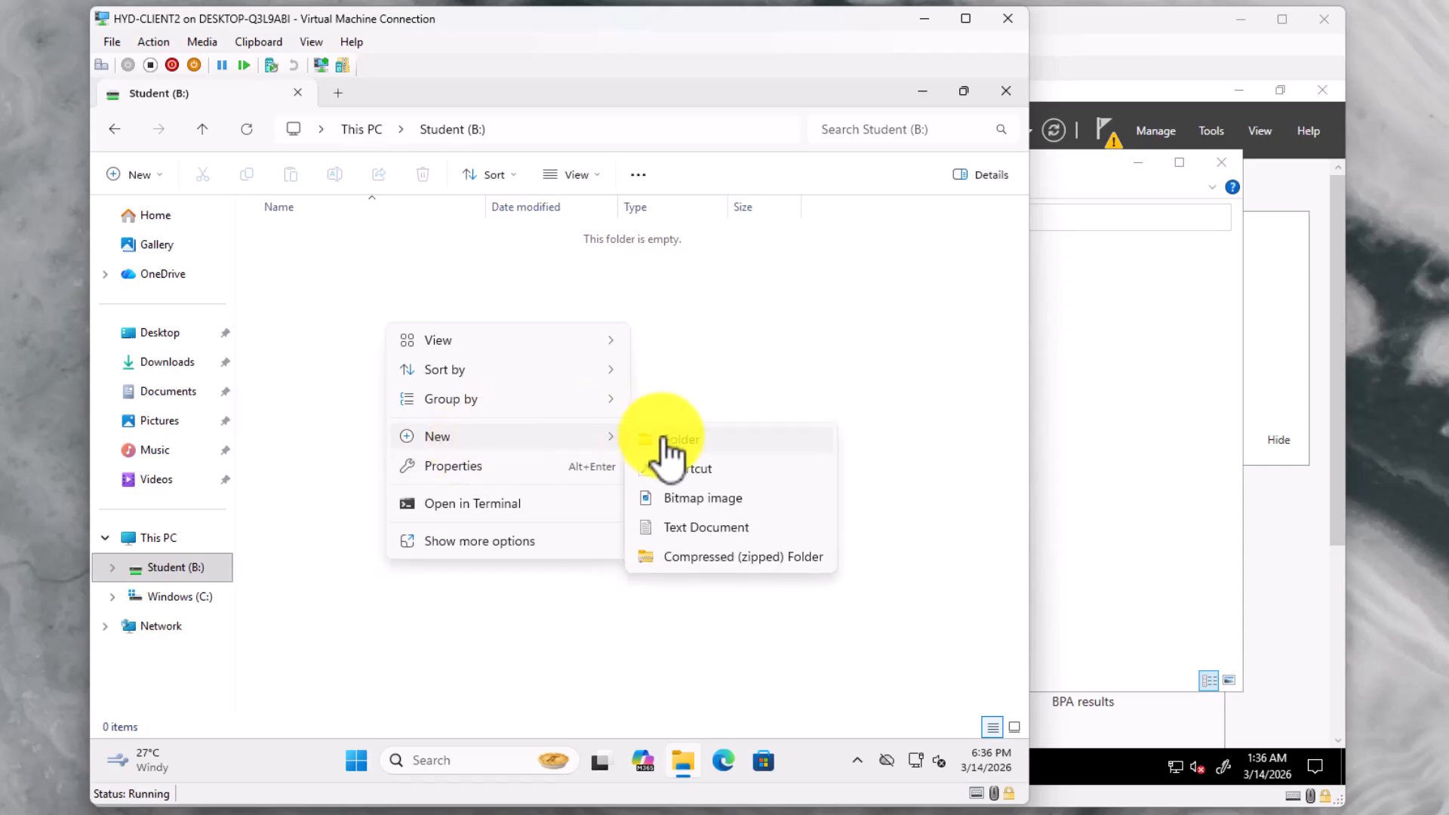
click(660, 442)
text(studentData)
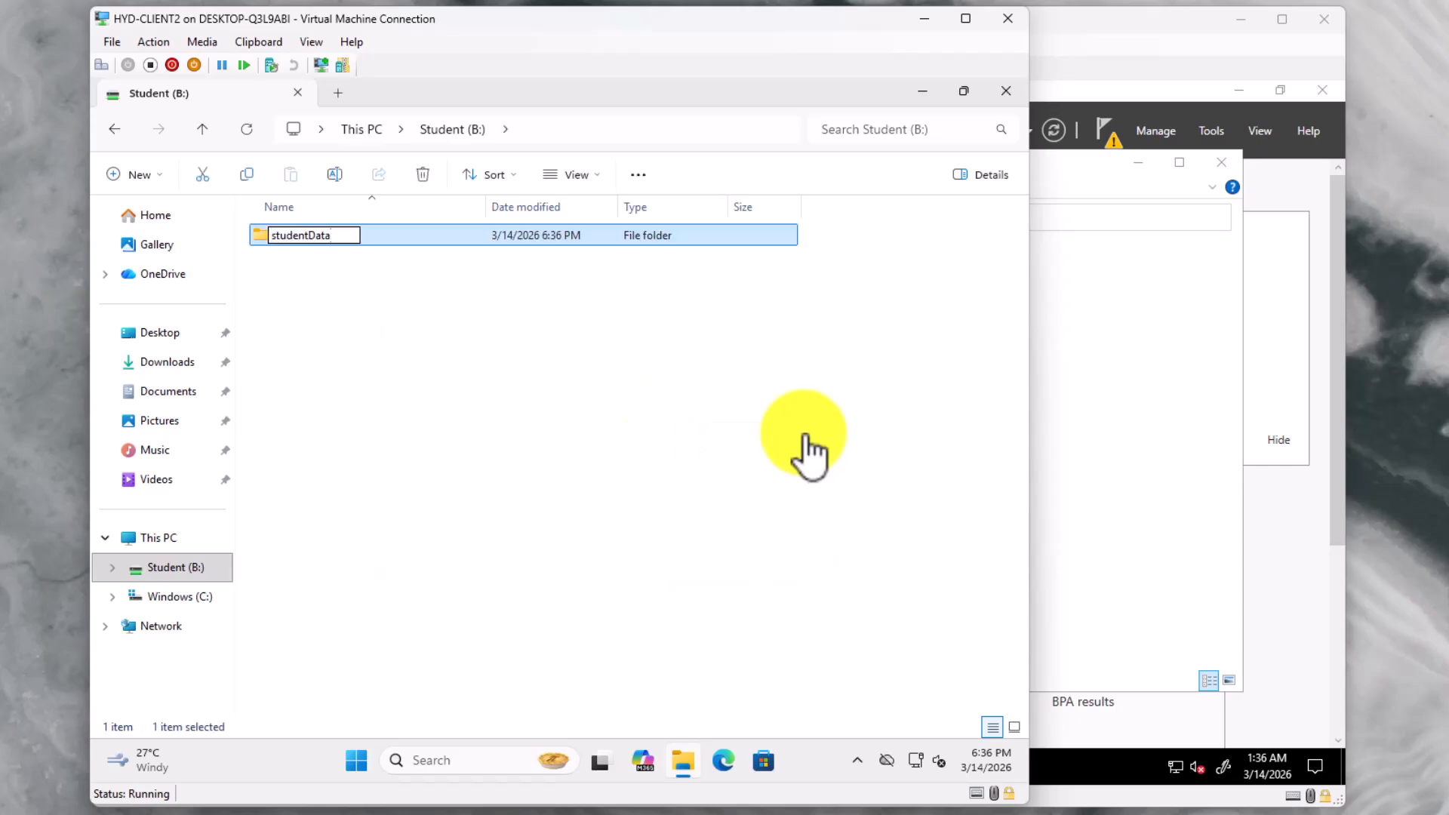
key(Return)
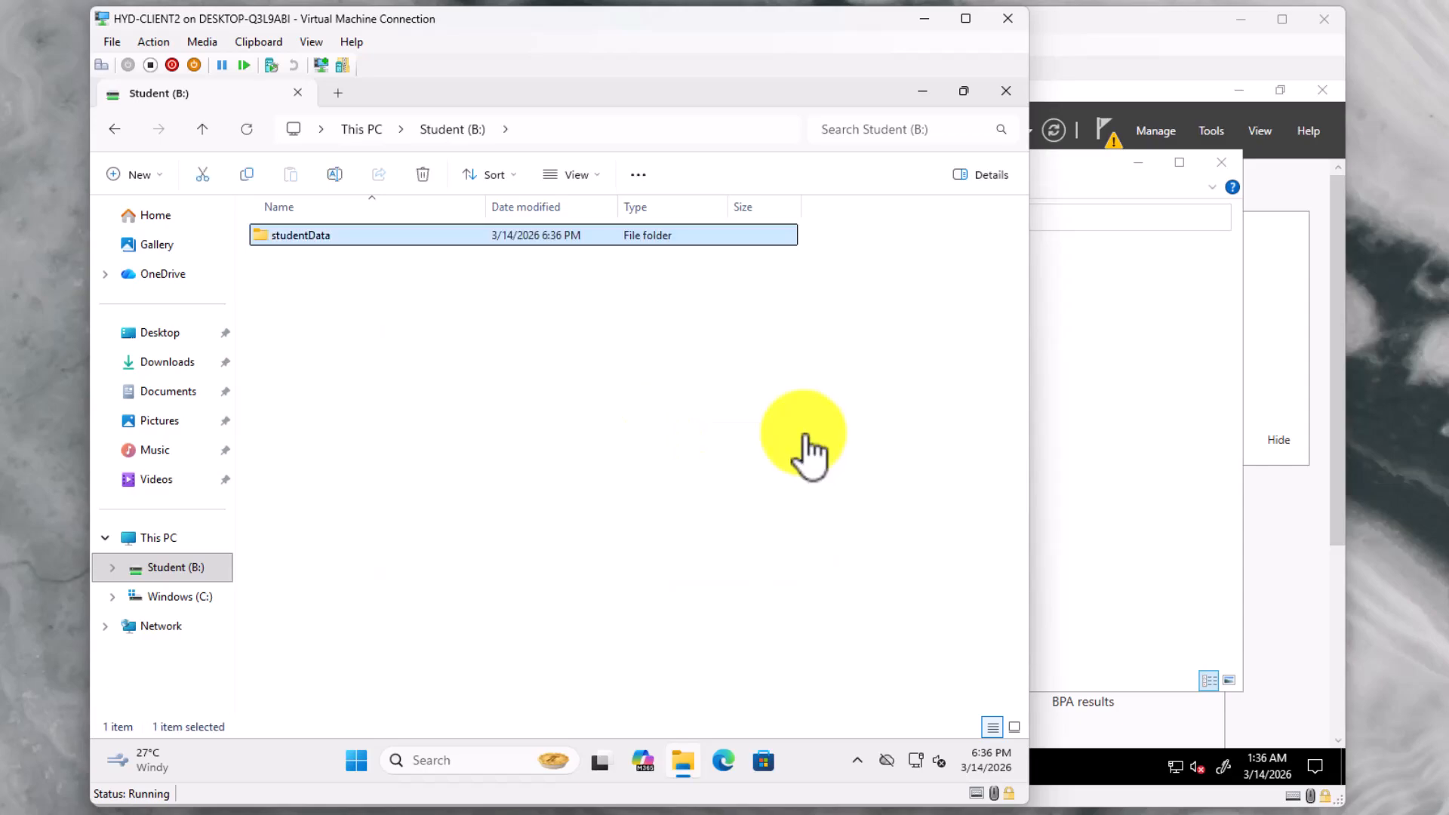
Inside studentData, create a text document named studentFile
double_click(344, 236)
right_click(385, 320)
mouse_move(434, 444)
click(687, 511)
text(studentFile)
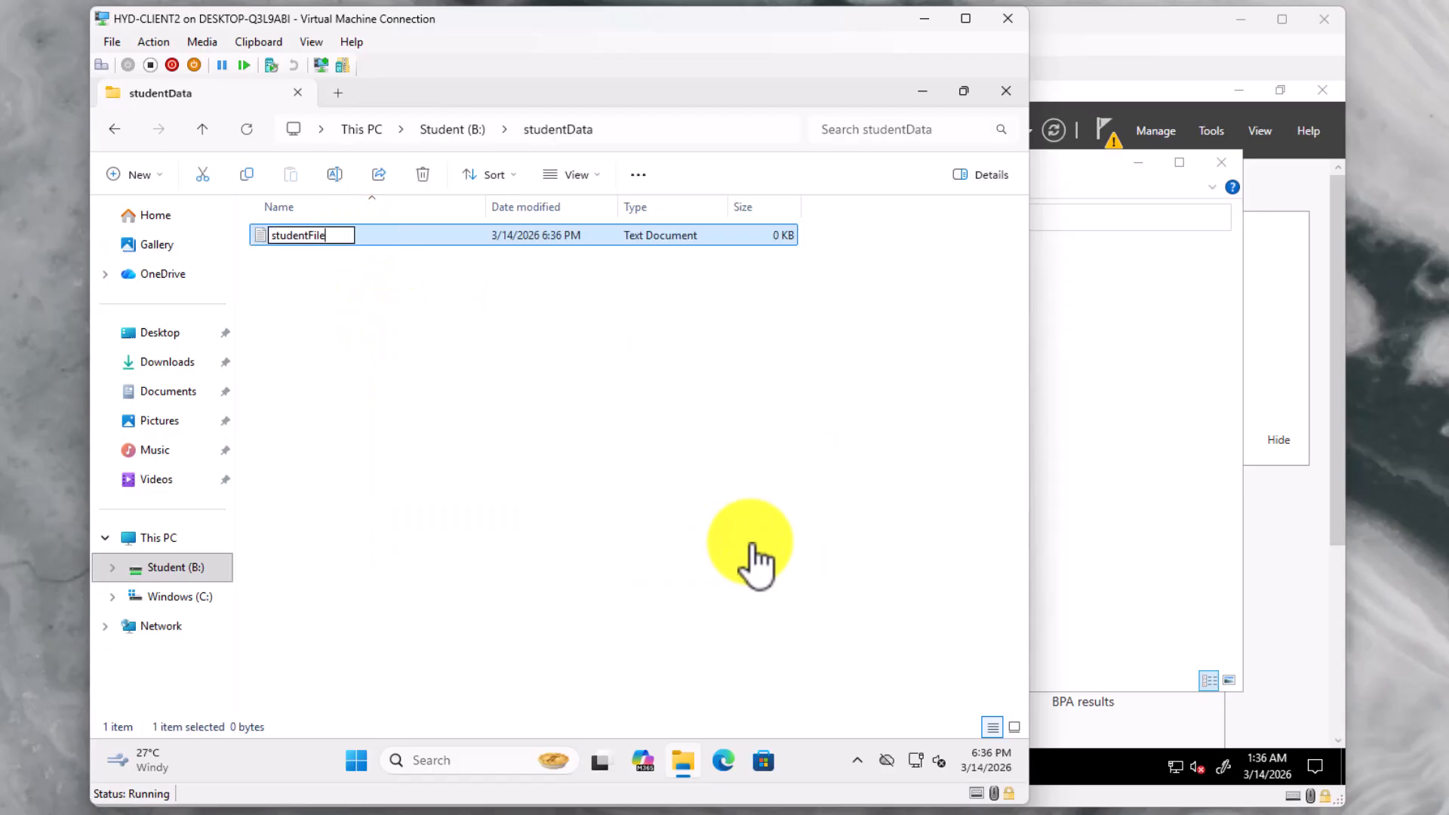
key(Return)
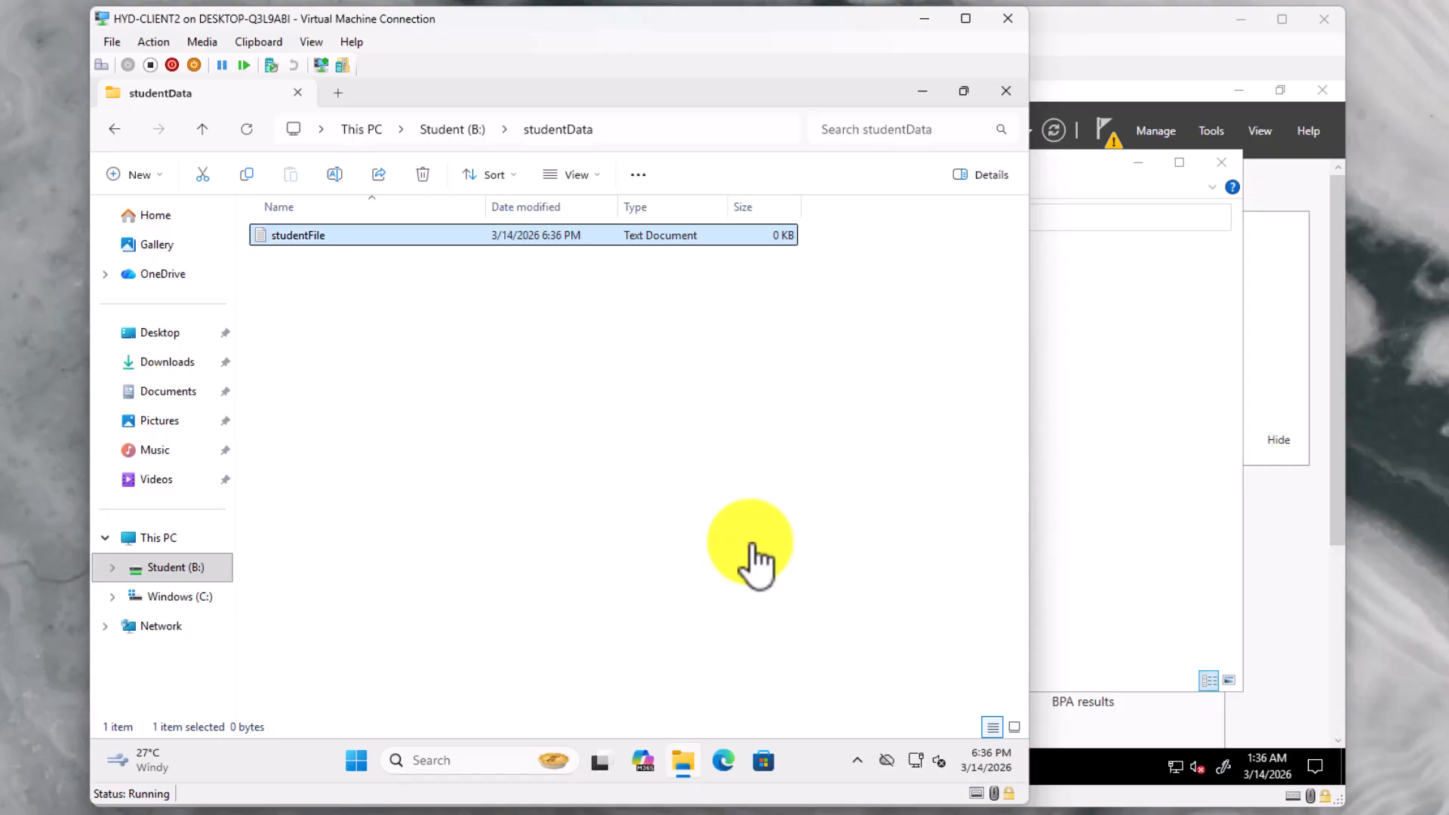
Type sample text into studentFile in Notepad, save it, and close Notepad
double_click(312, 236)
text(fdghfgh)
click(142, 156)
click(162, 338)
click(789, 115)
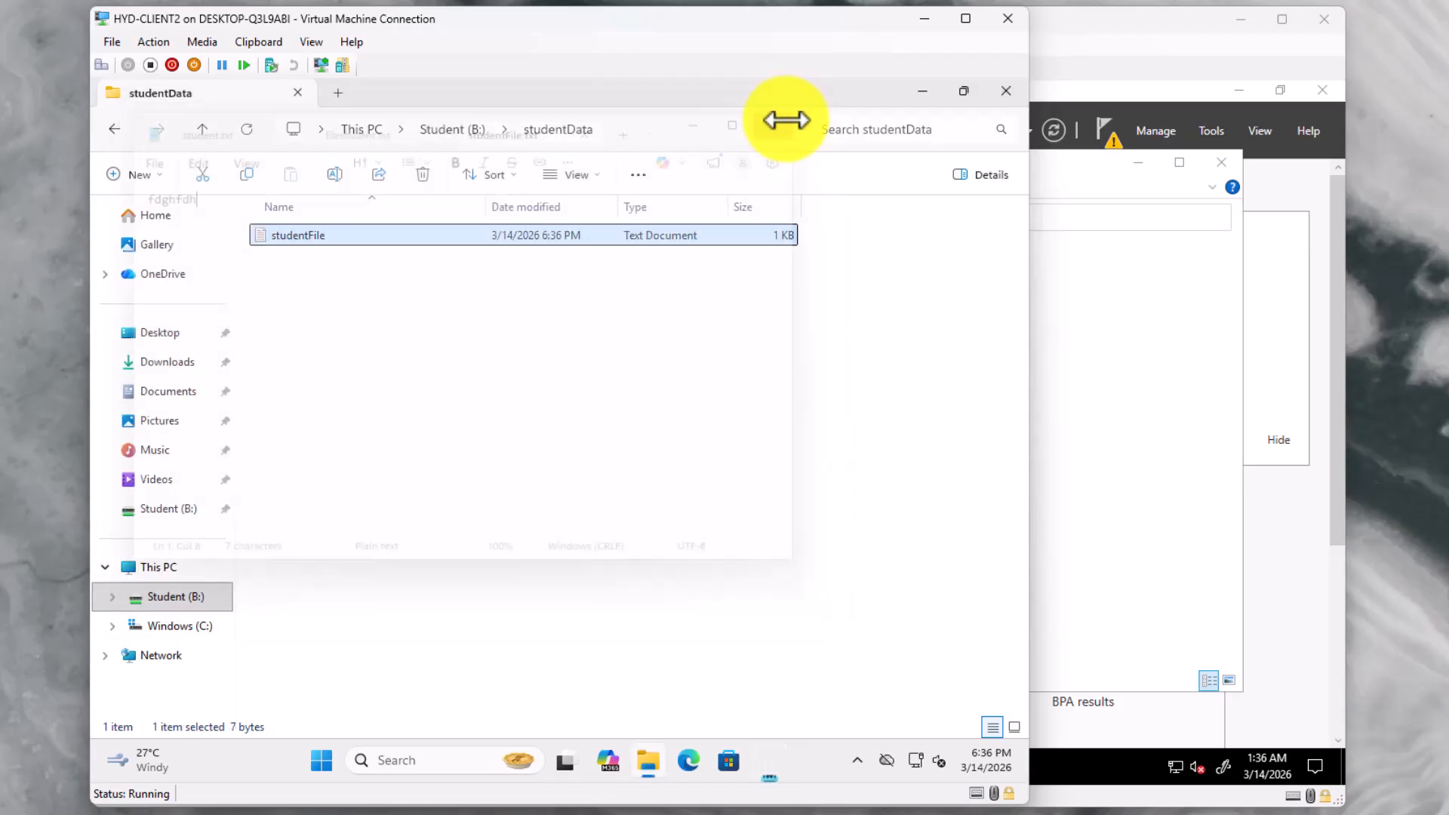
Permanently delete studentFile and go back to the This PC drives view
right_click(388, 236)
click(648, 266)
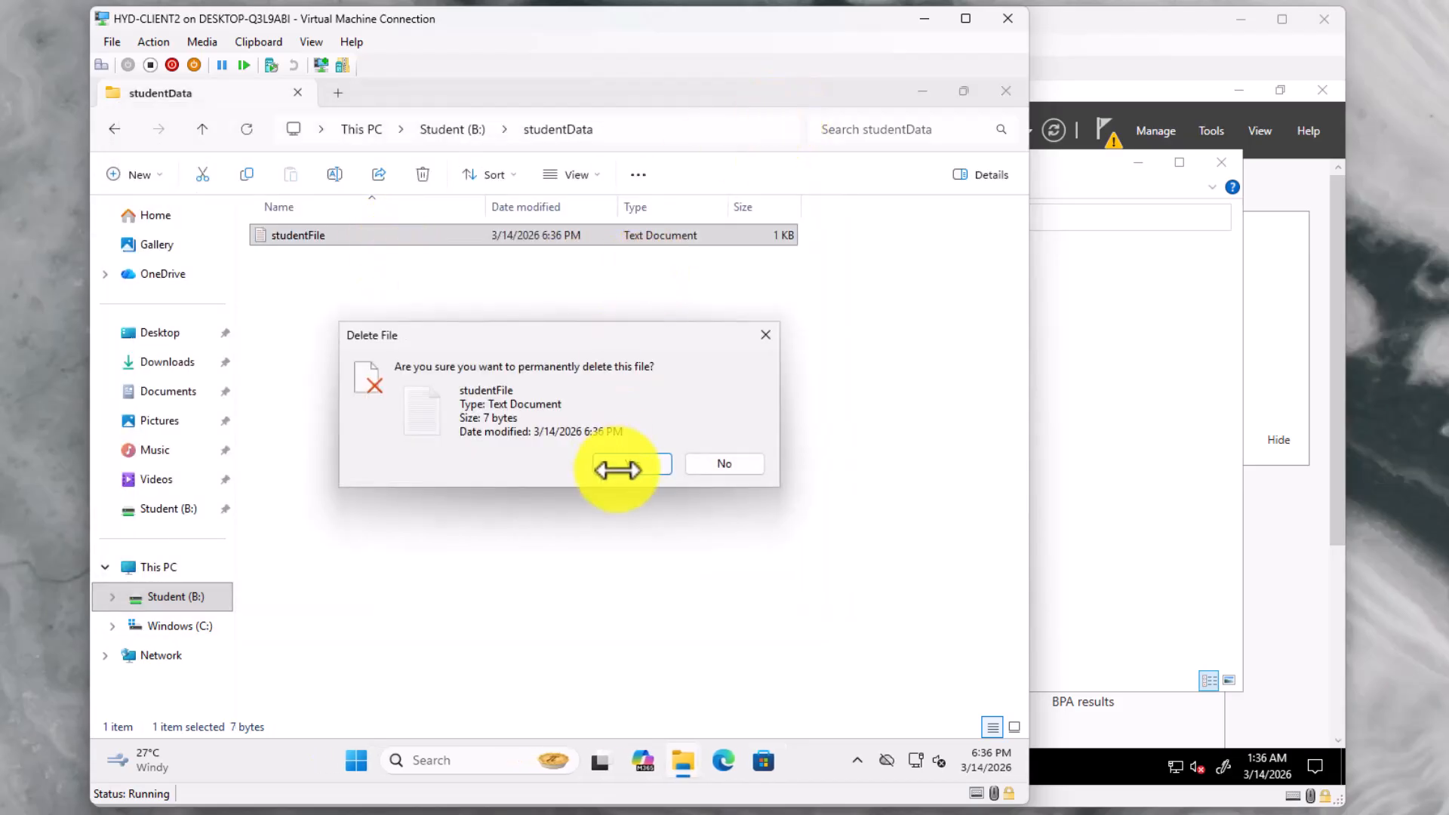
click(613, 465)
click(462, 128)
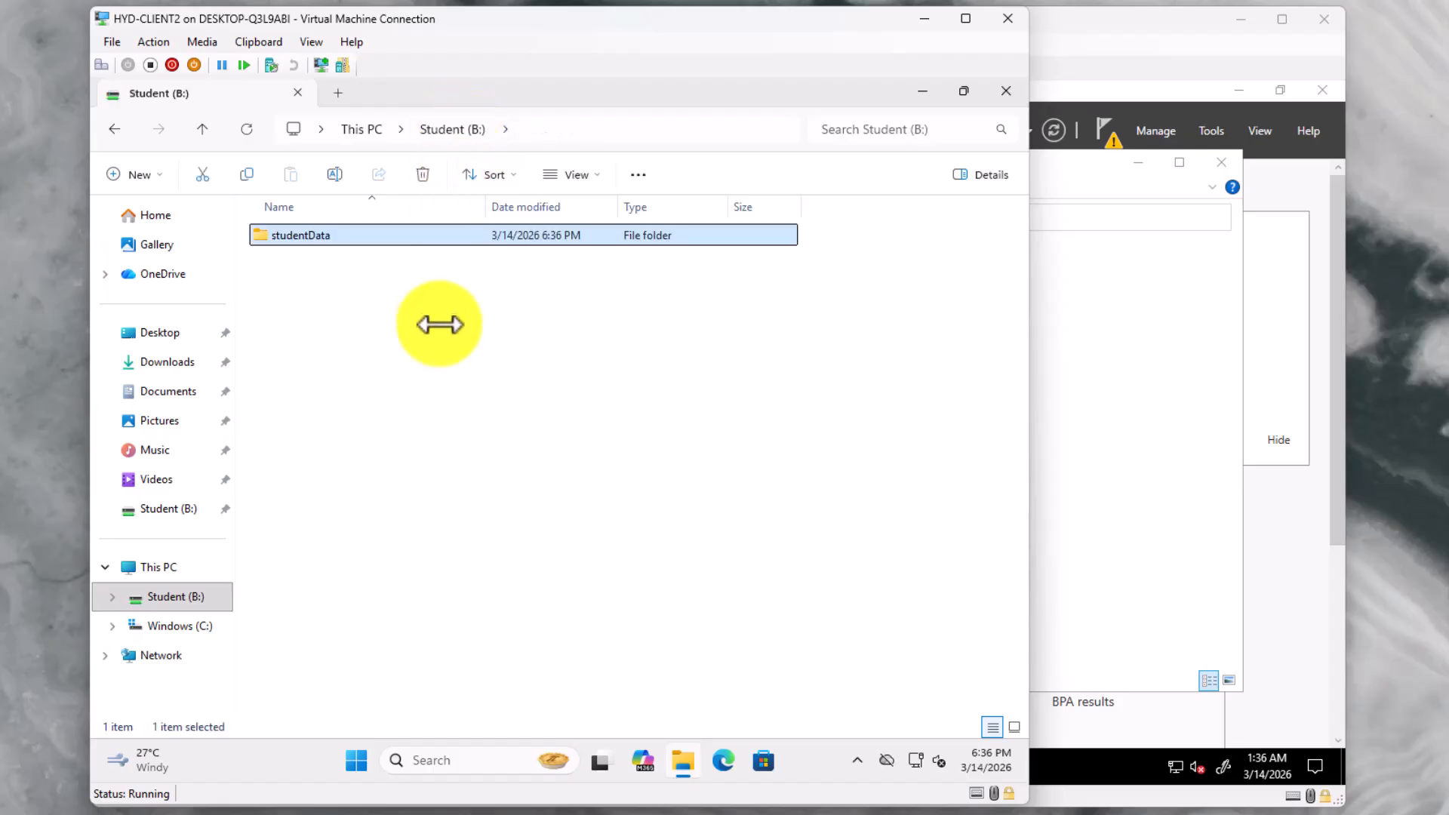
click(366, 129)
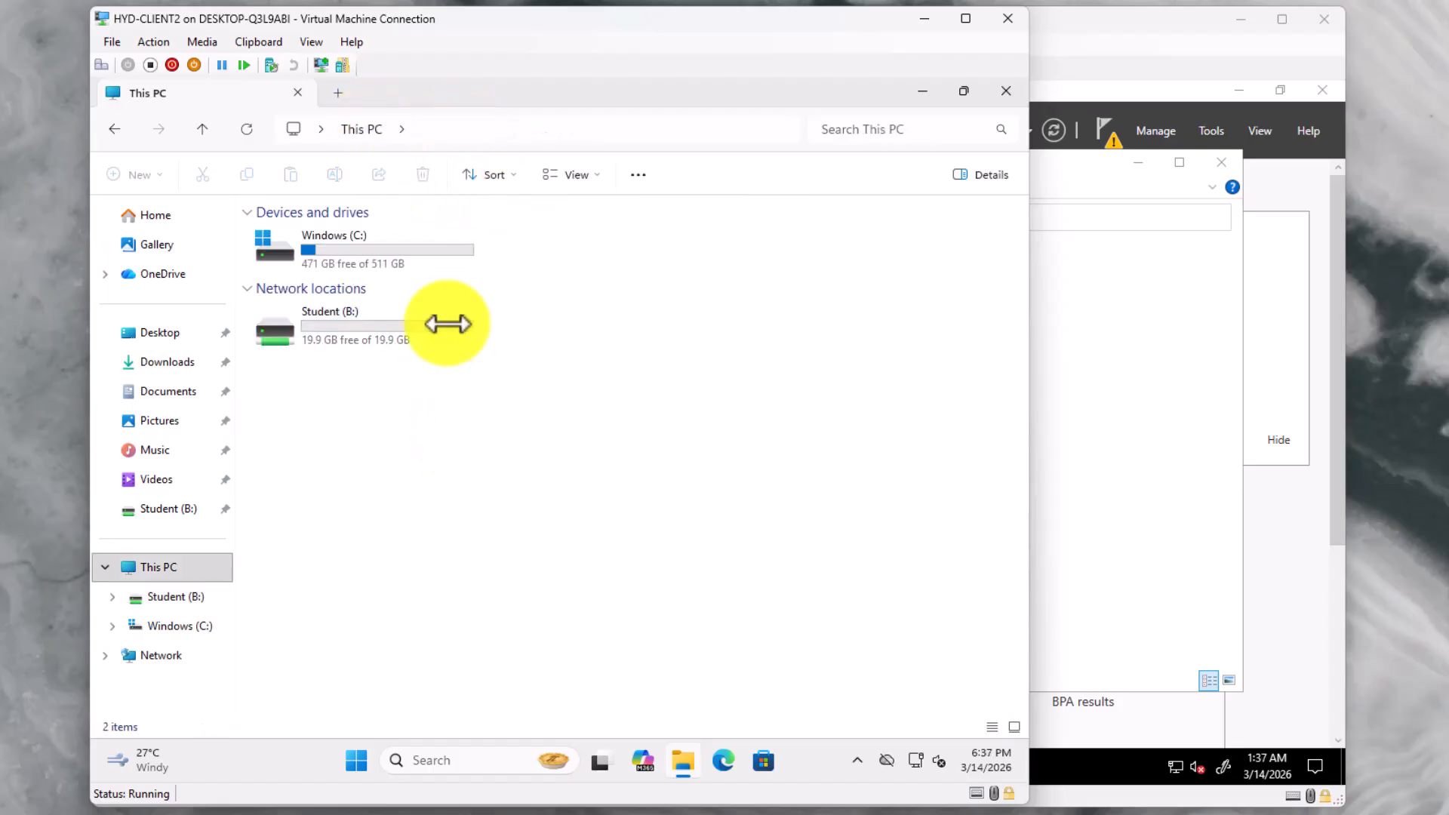
Try opening \\dc1\Shares and dismiss the access denied error
click(438, 129)
click(344, 198)
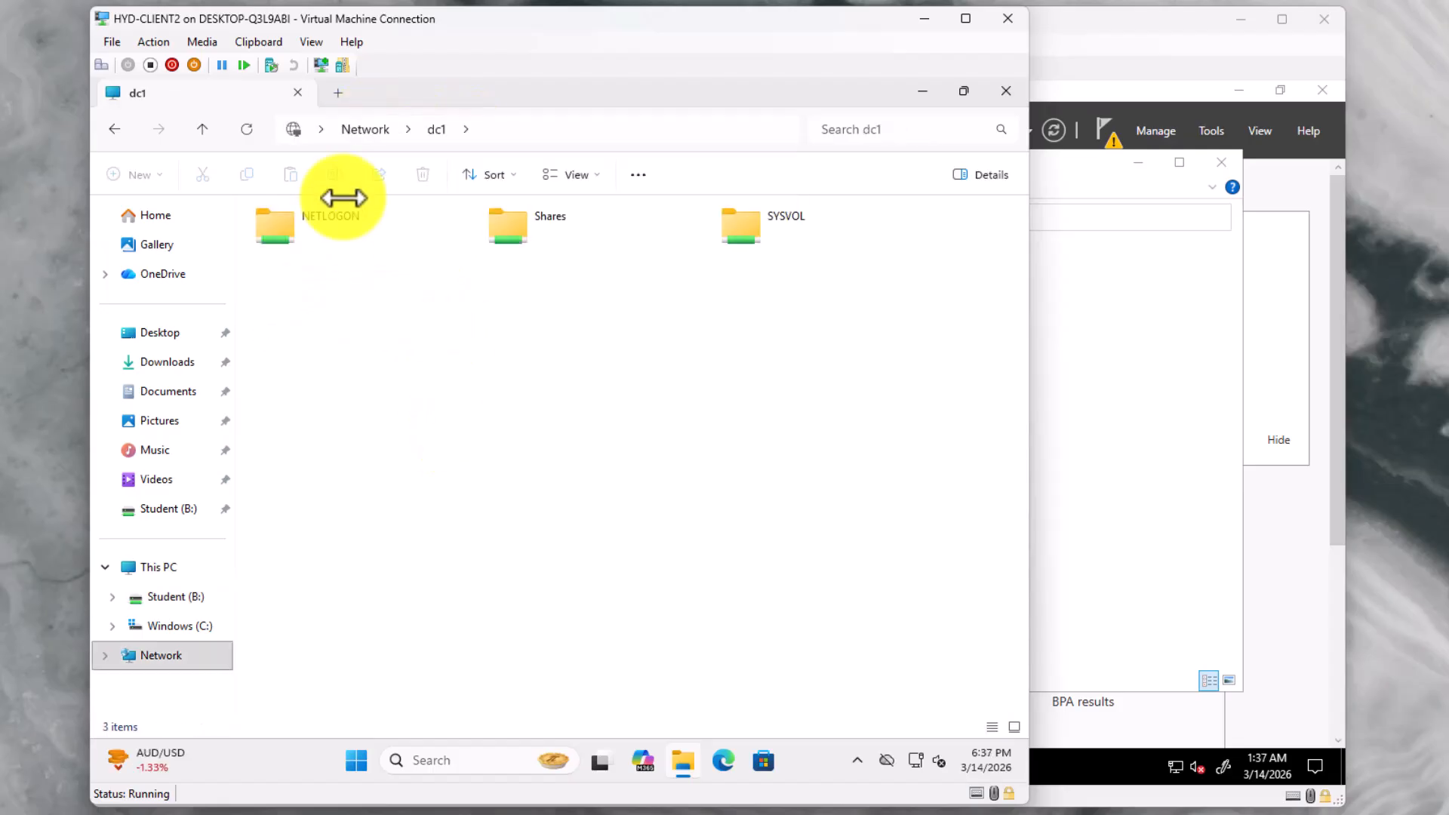
click(519, 227)
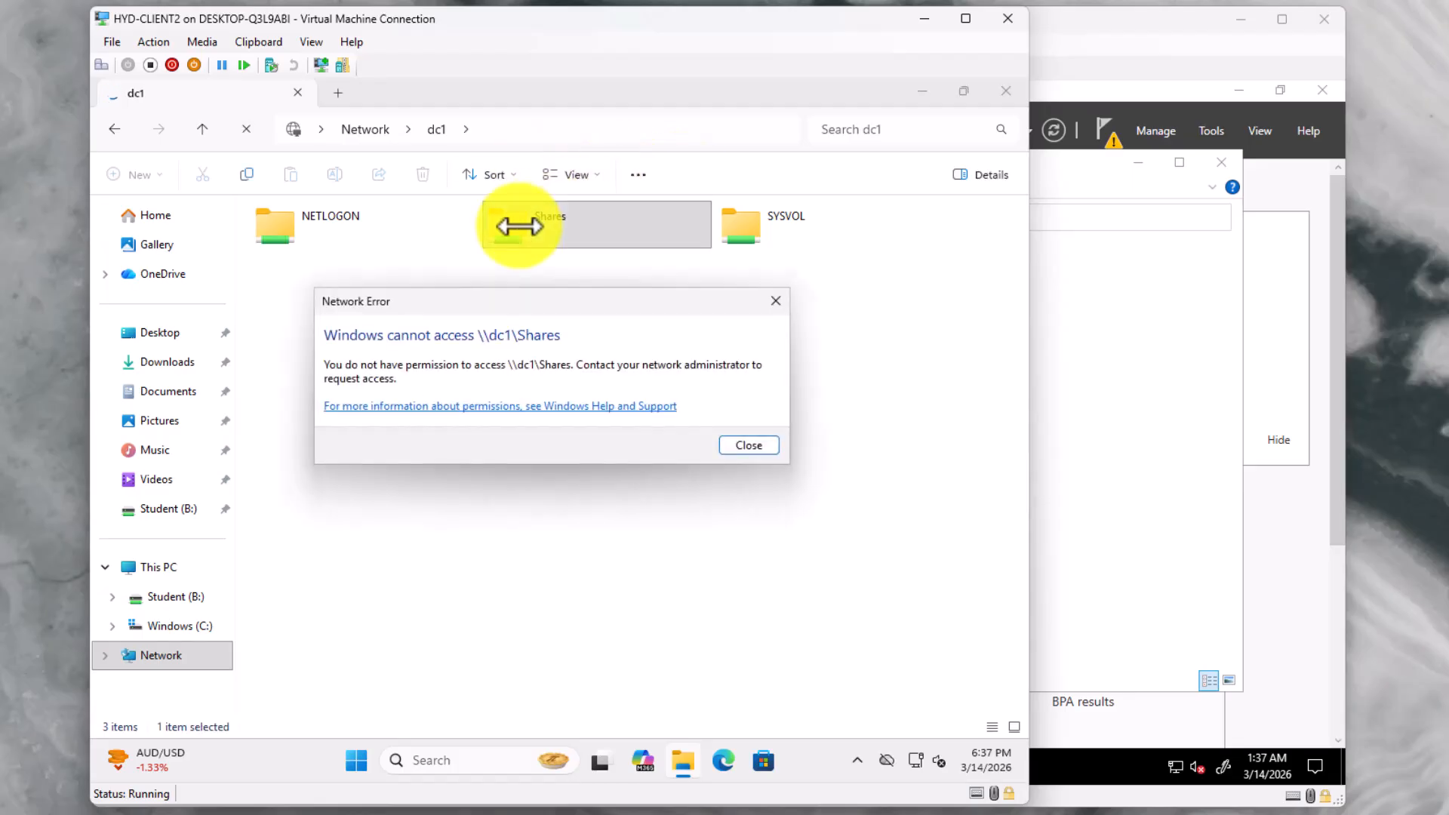
click(732, 444)
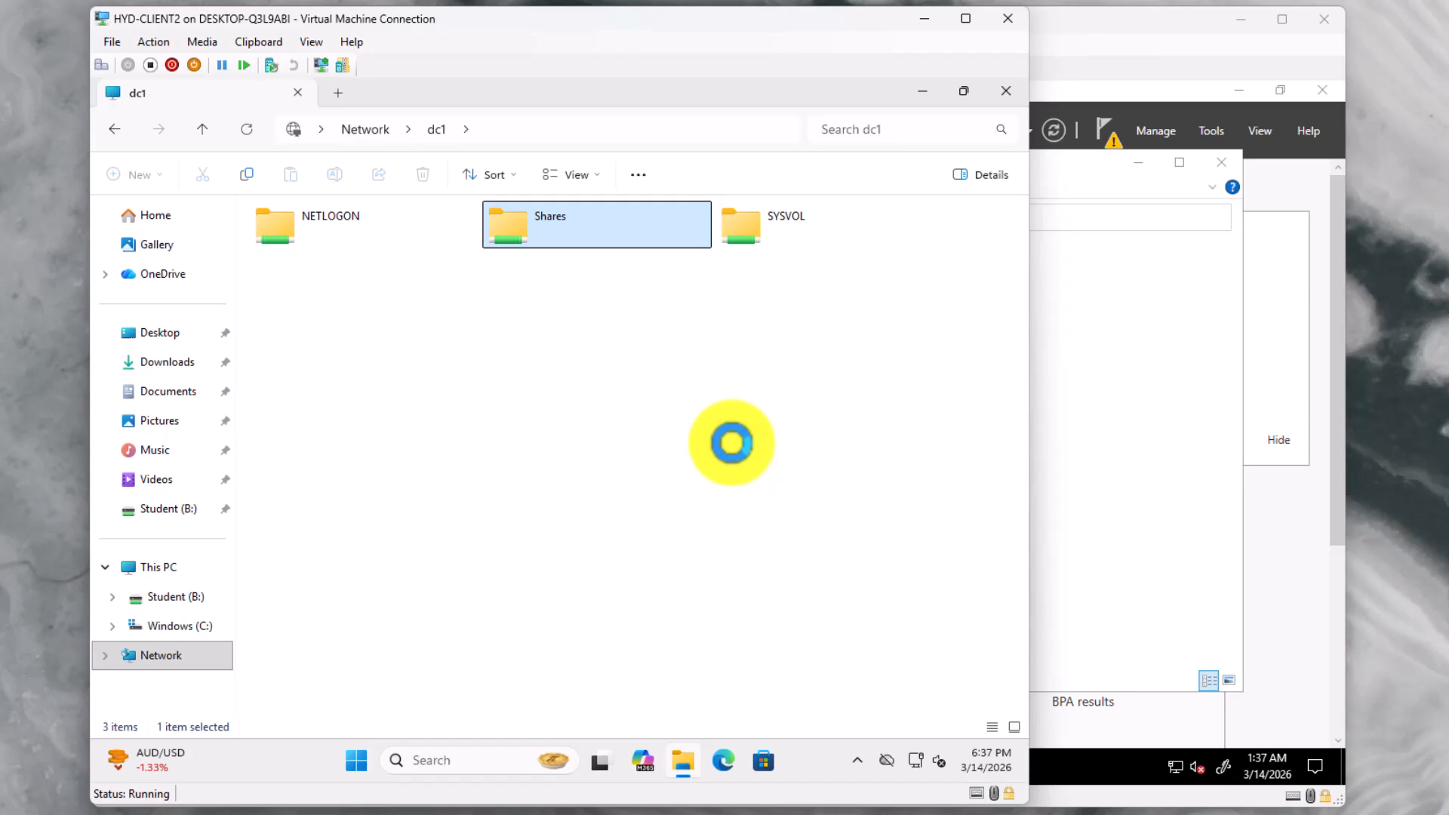
Open the \\dc1\Shares\Students share, which shows the studentData folder
click(170, 571)
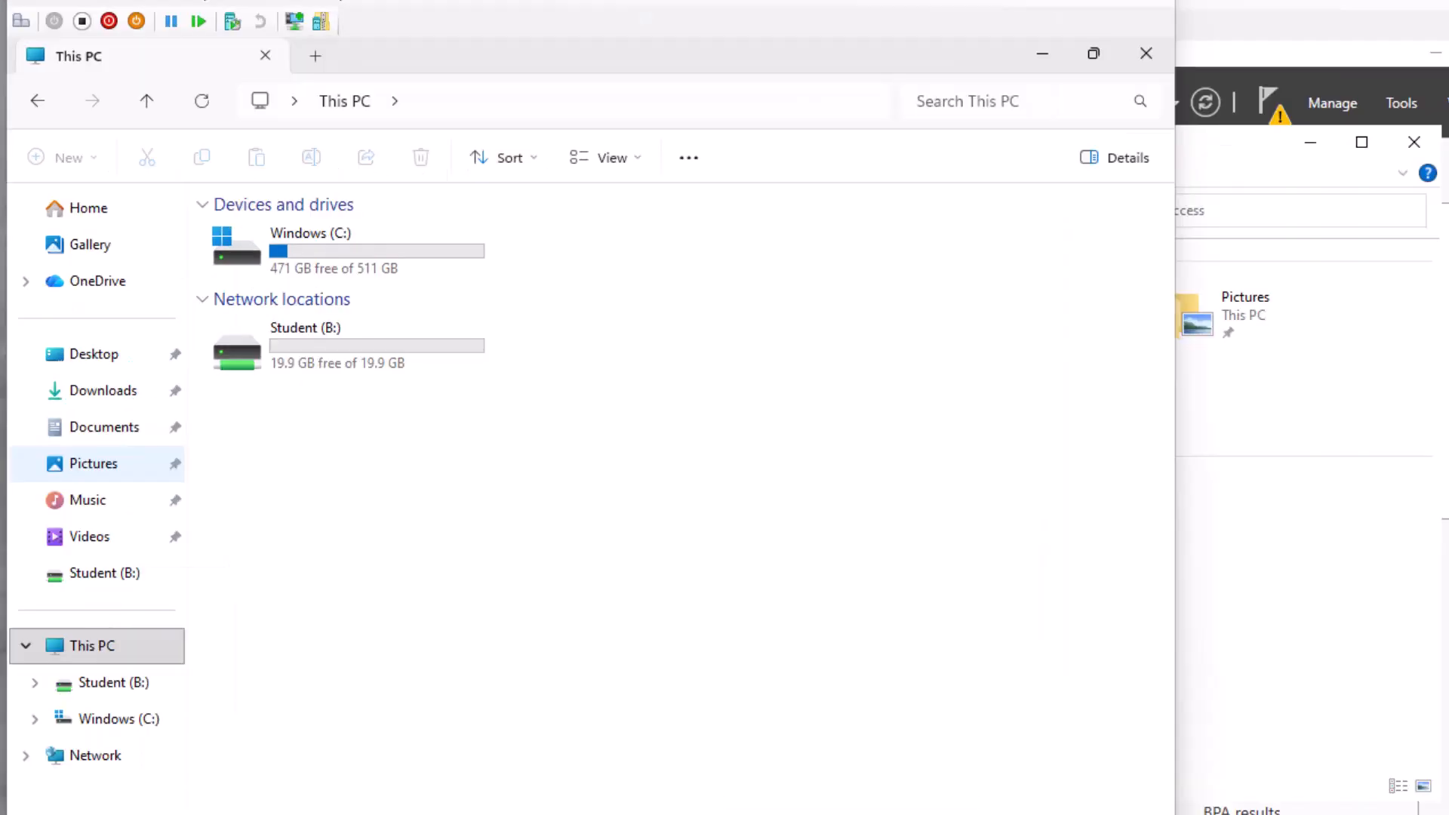
click(491, 106)
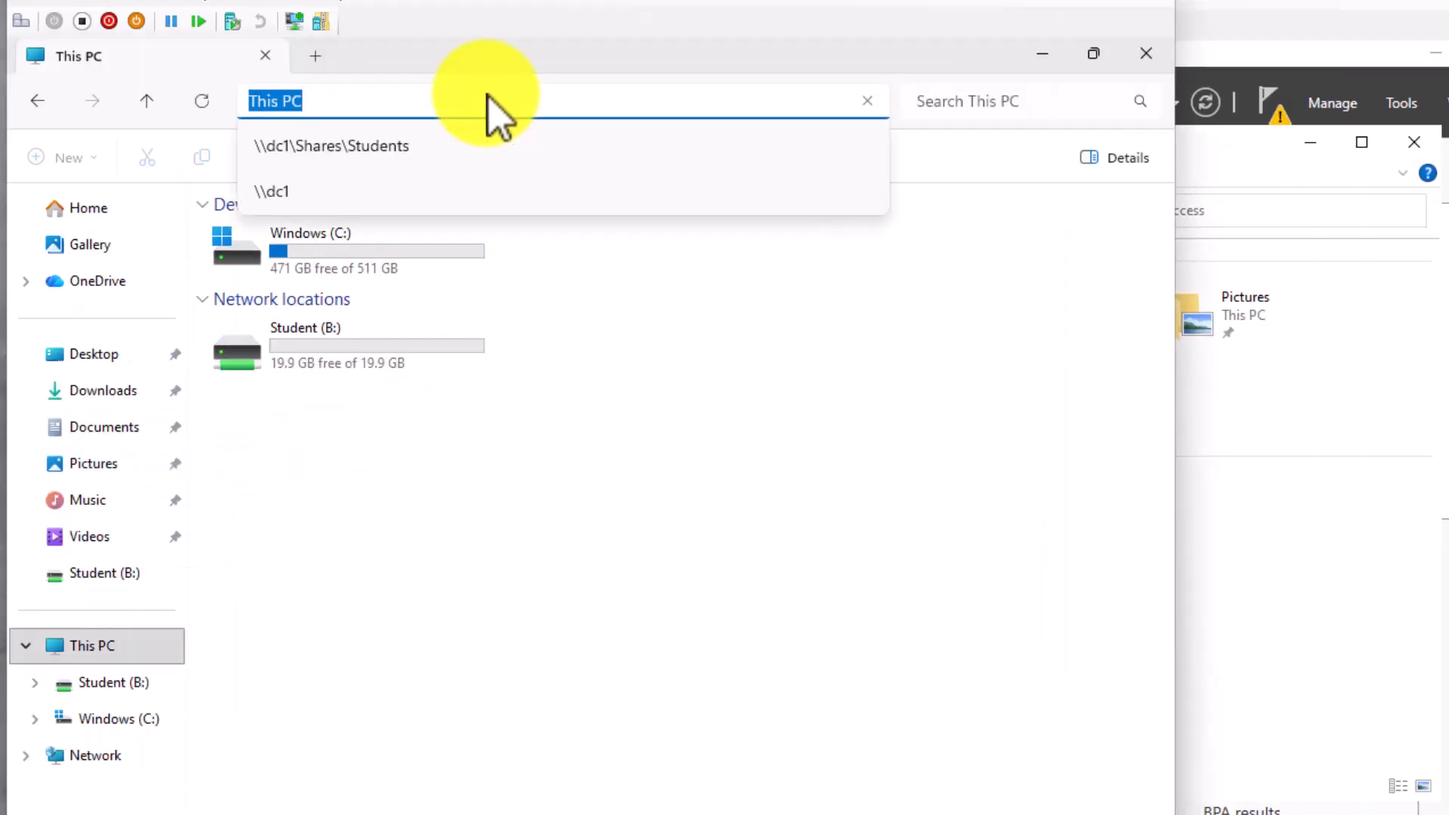
click(421, 146)
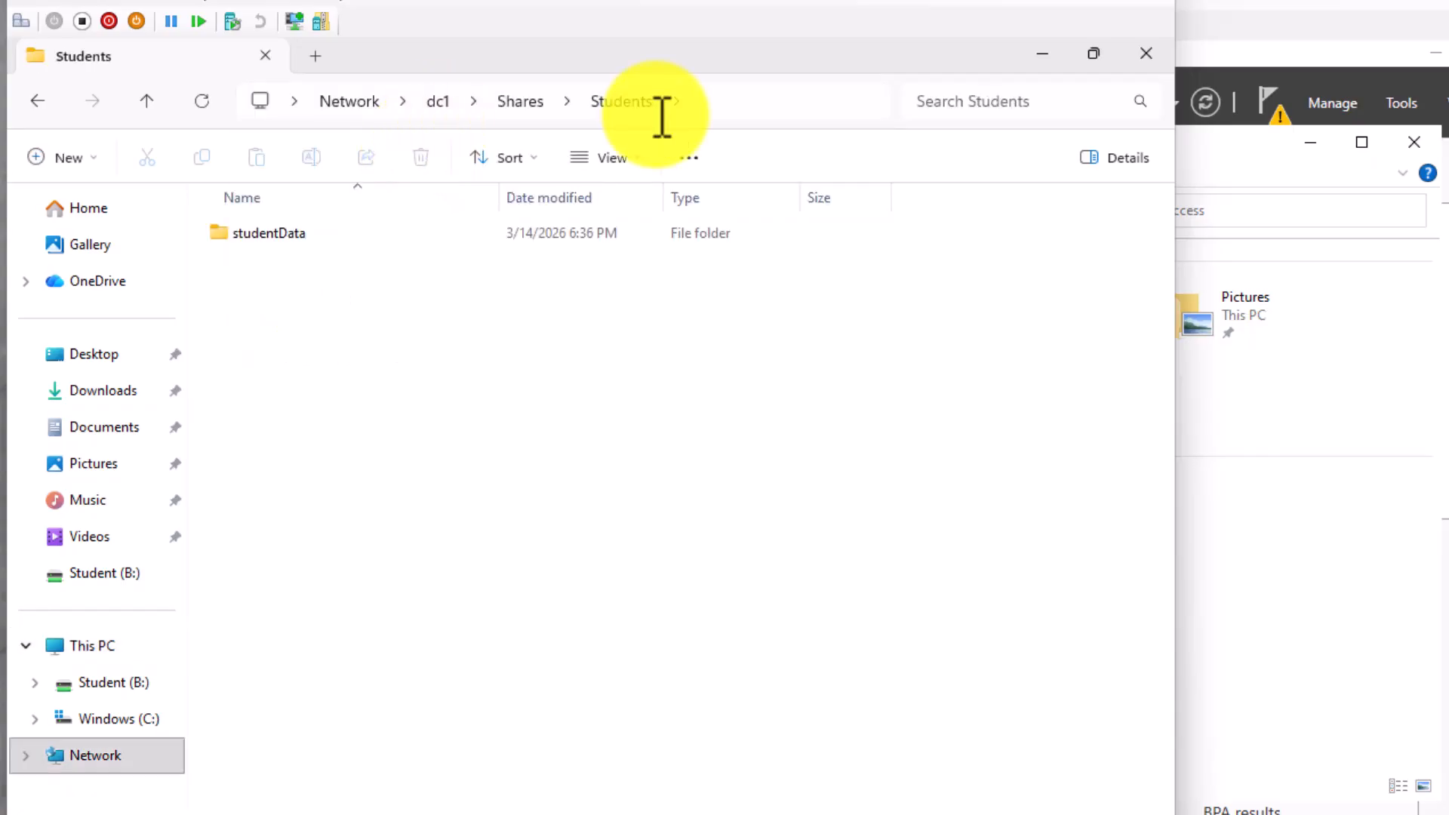
Change the path to \\dc1\Shares\Staff and dismiss the resulting access denied error
click(714, 99)
click(443, 99)
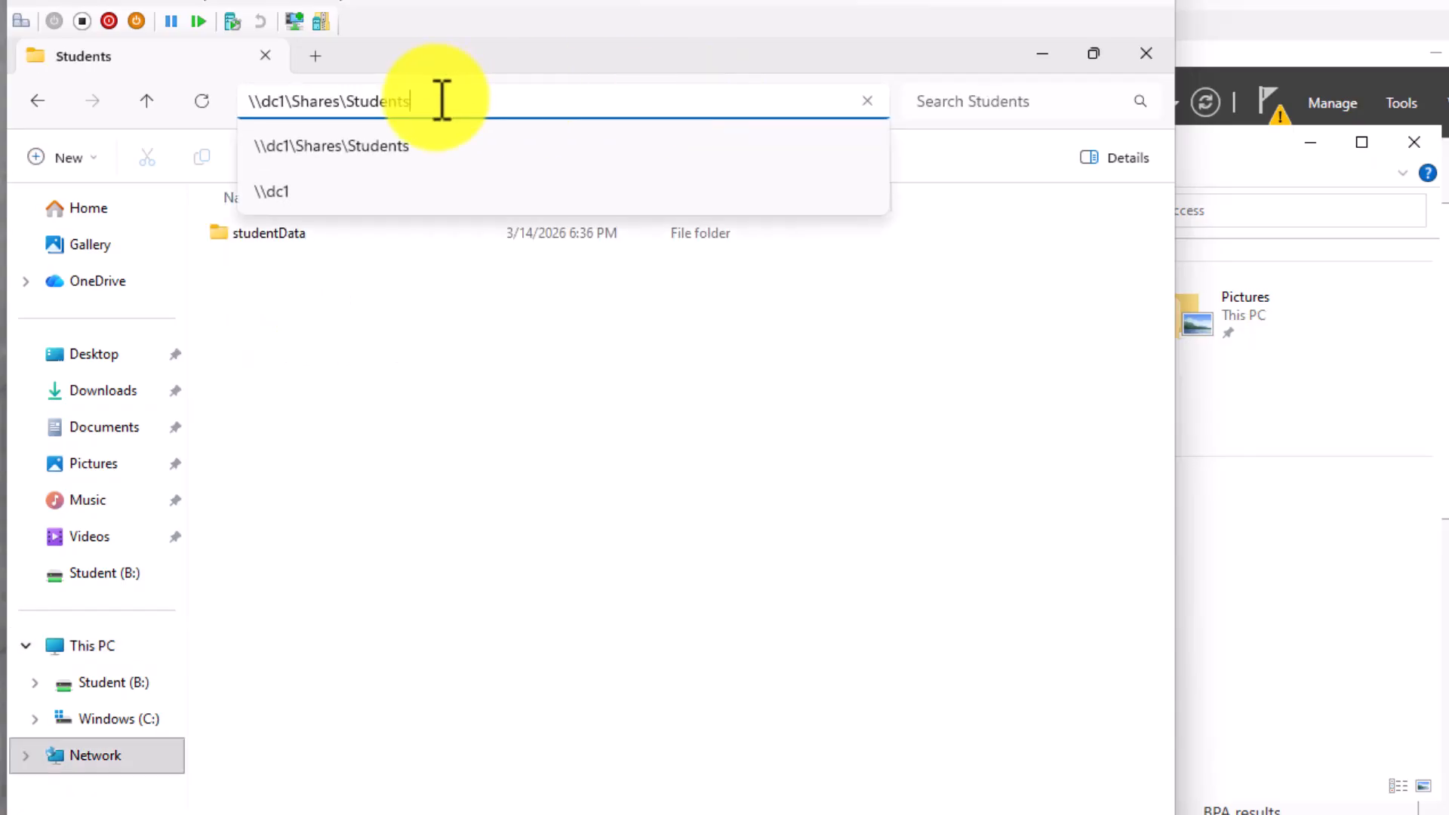
key(BackSpace)
key(BackSpace)
key(BackSpace)
key(BackSpace)
key(BackSpace)
key(BackSpace)
text(aff)
key(Return)
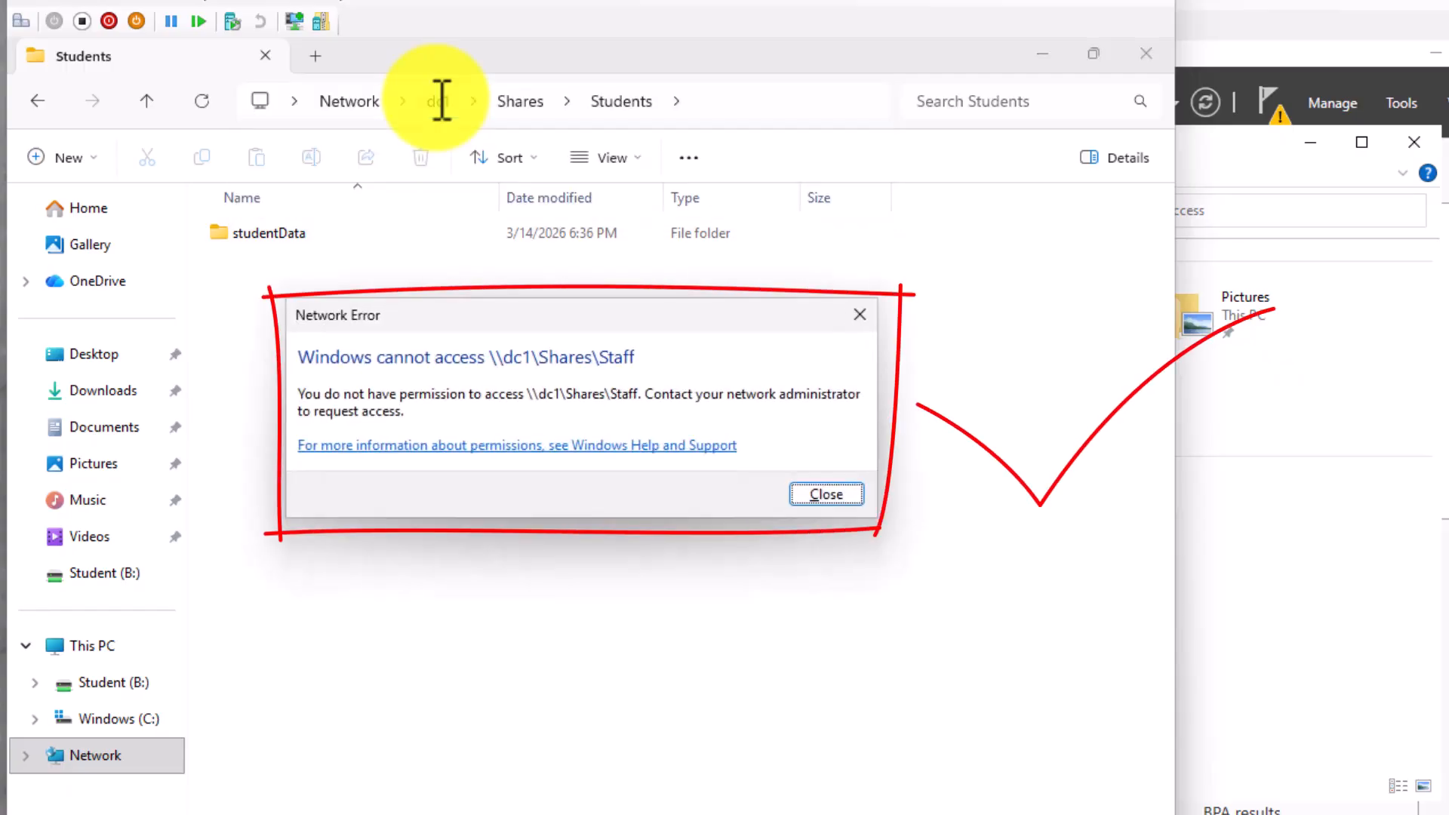
click(844, 495)
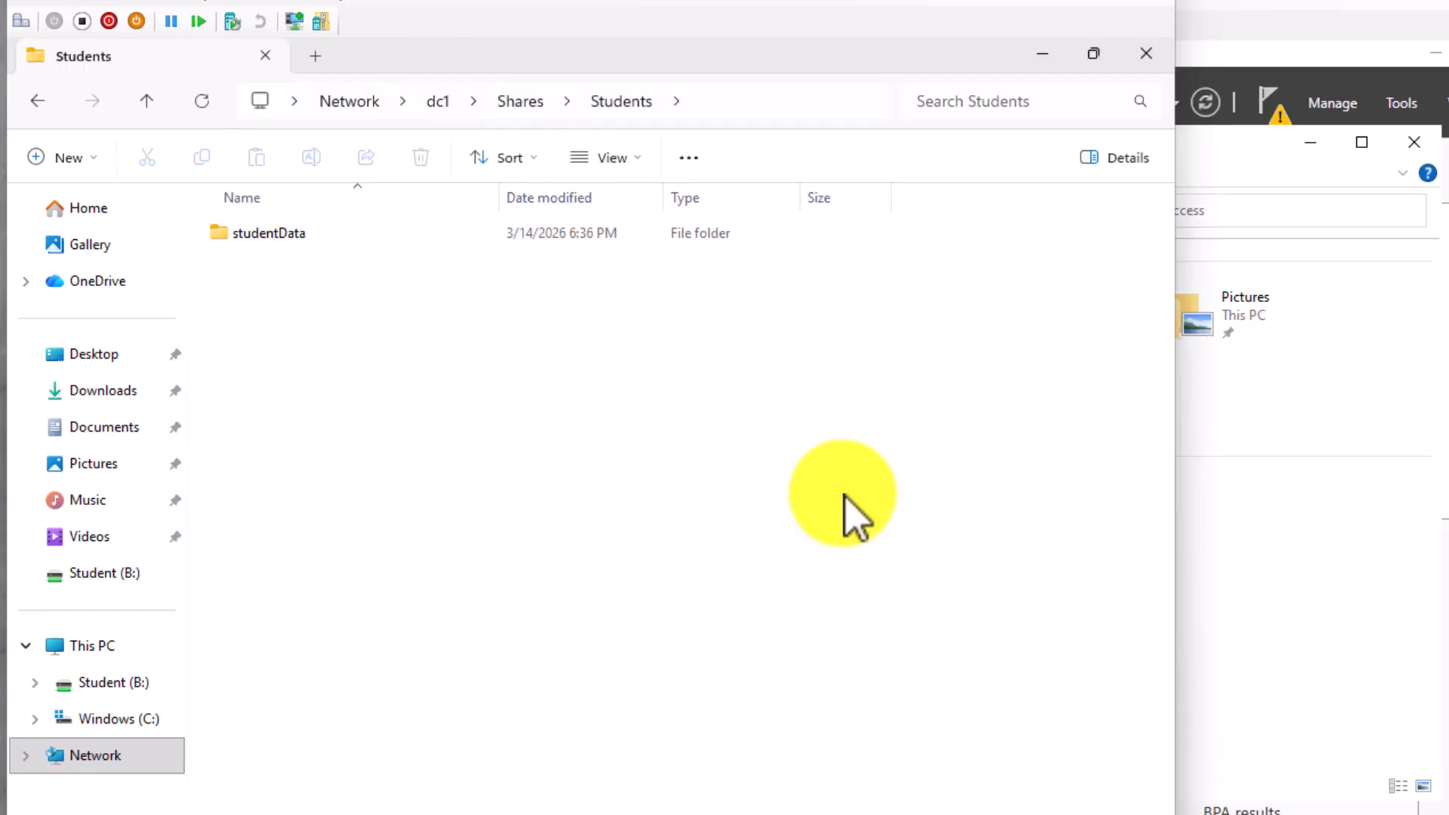